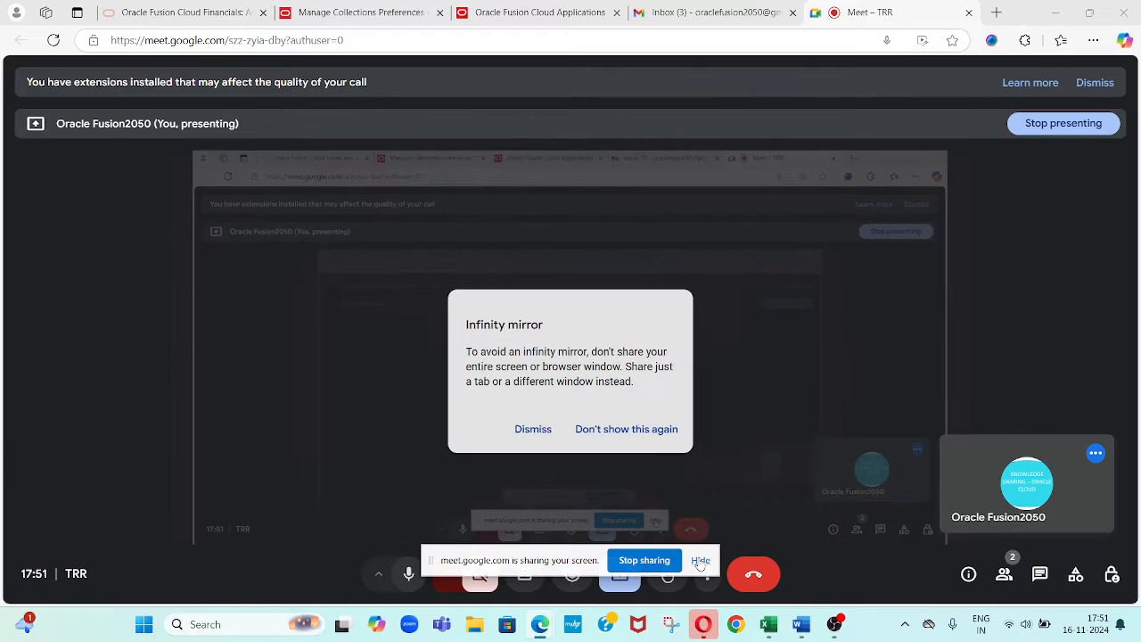
# - Dismiss the screen-sharing notice and the infinity mirror warning, and go to the Manage Collections Preferences page
pyautogui.click(700, 561)
pyautogui.click(530, 414)
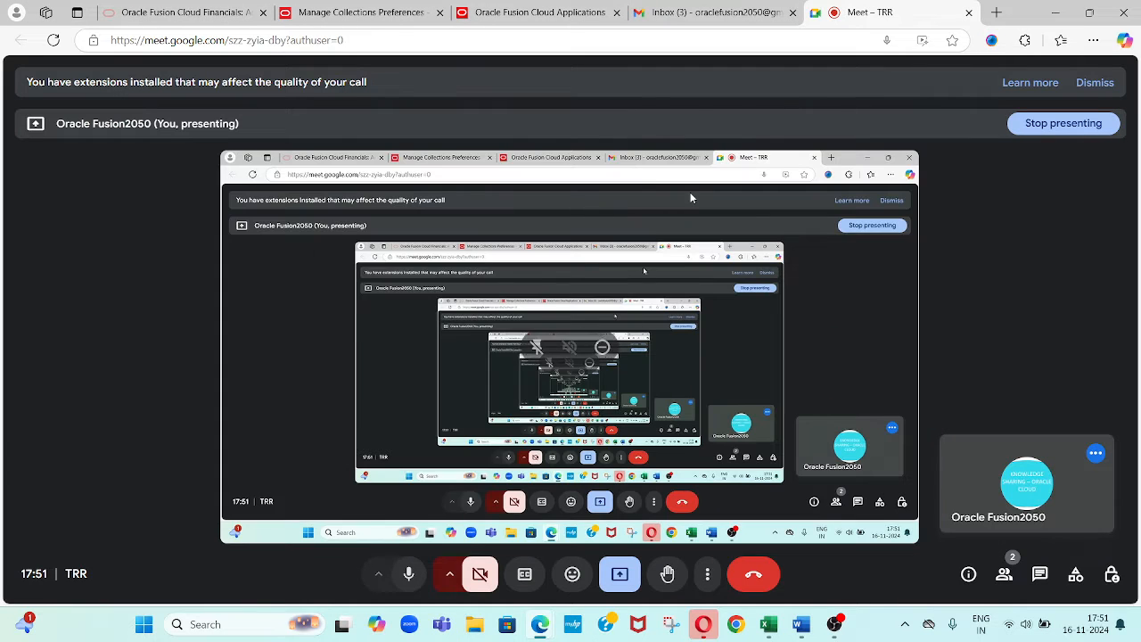
pyautogui.click(362, 13)
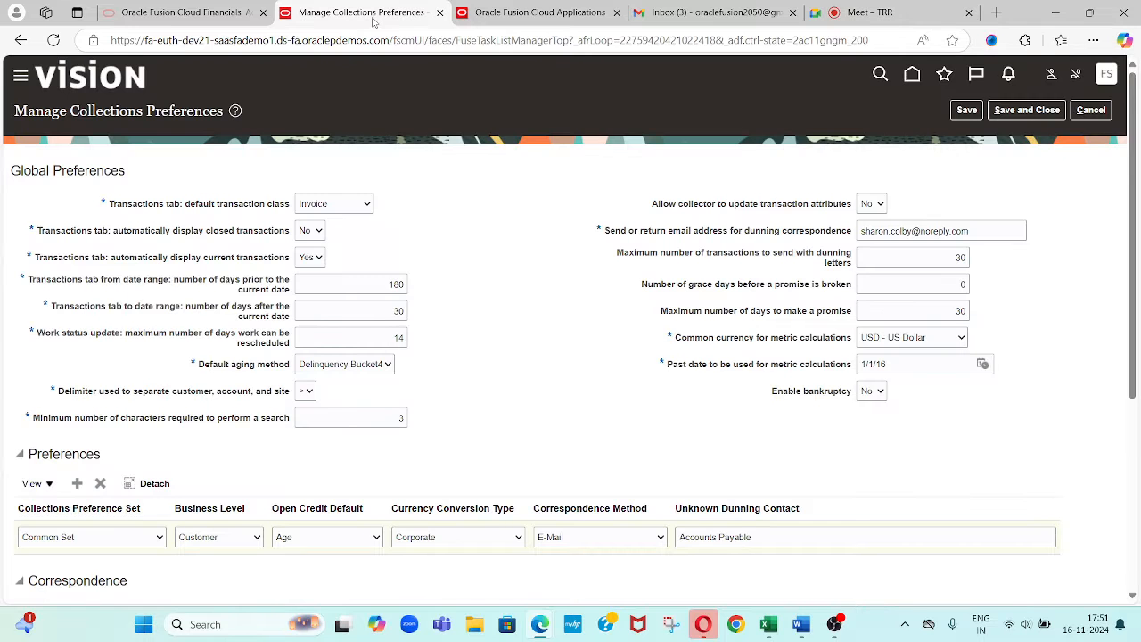
# - Switch to the Advance collection Notes workbook in Excel and review the topic list on the Collections Pref sheet
pyautogui.click(769, 624)
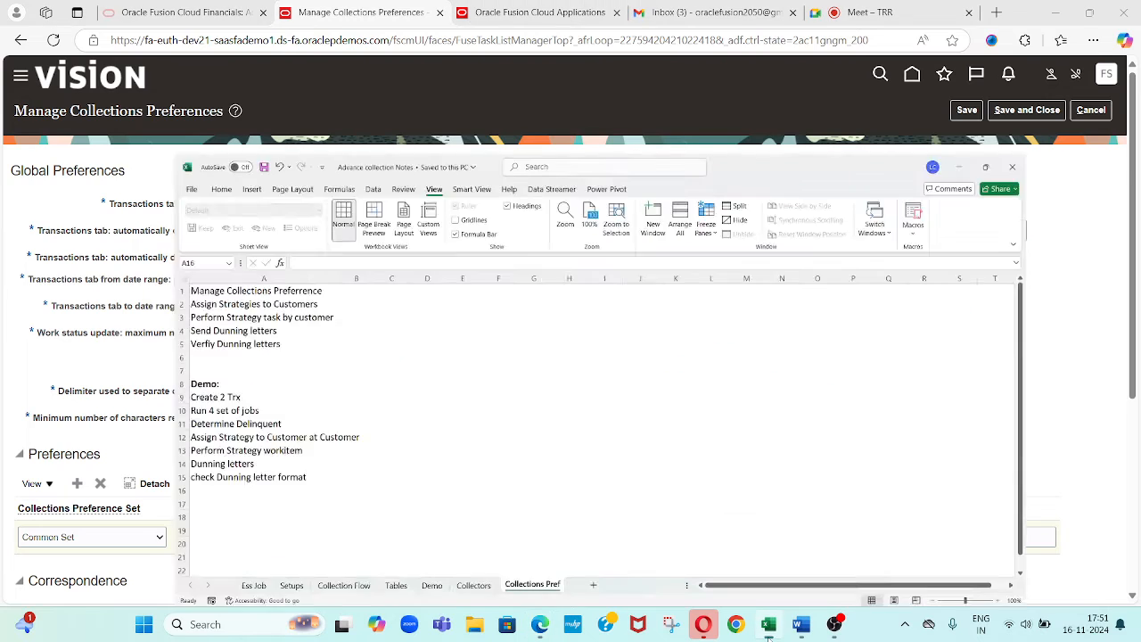
pyautogui.click(283, 277)
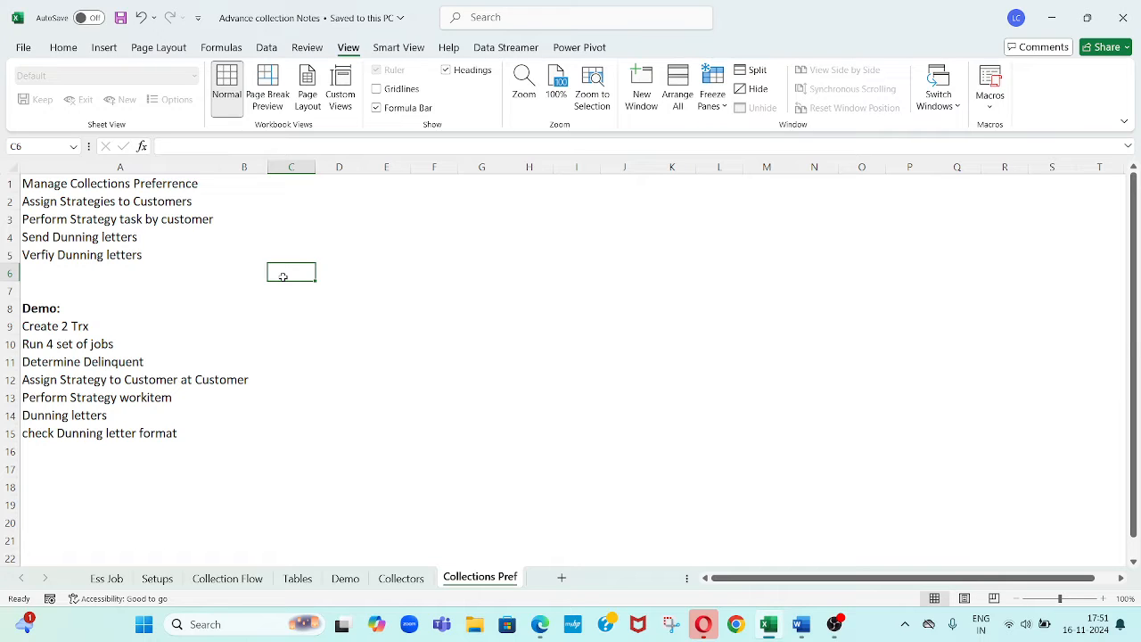
pyautogui.click(253, 272)
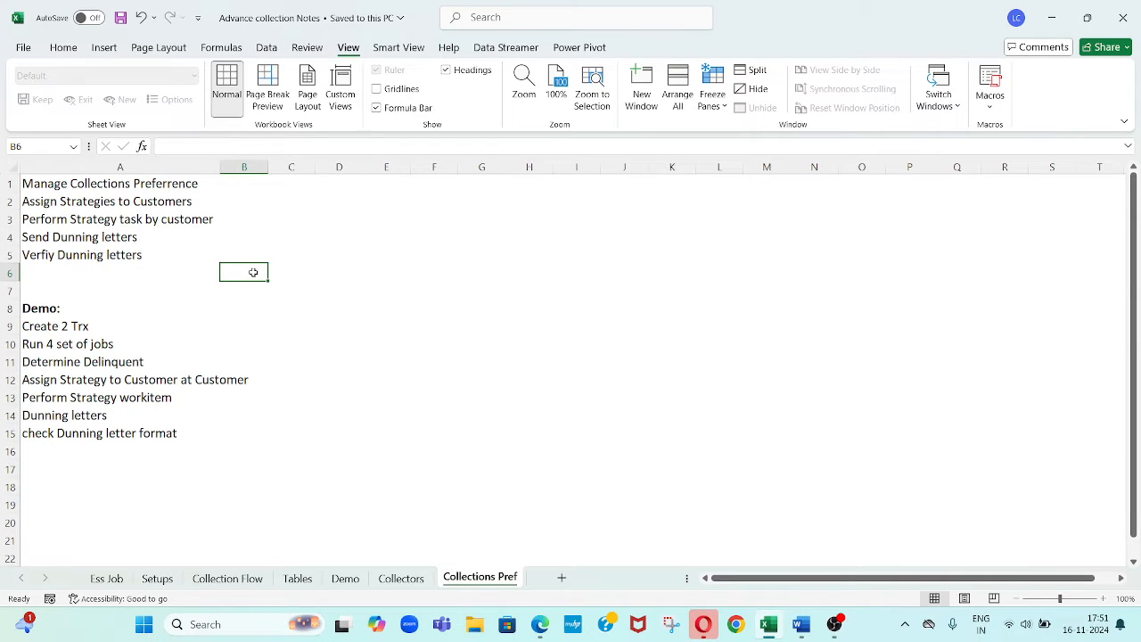
pyautogui.hotkey('ctrl', 'Up')
pyautogui.press('Left')
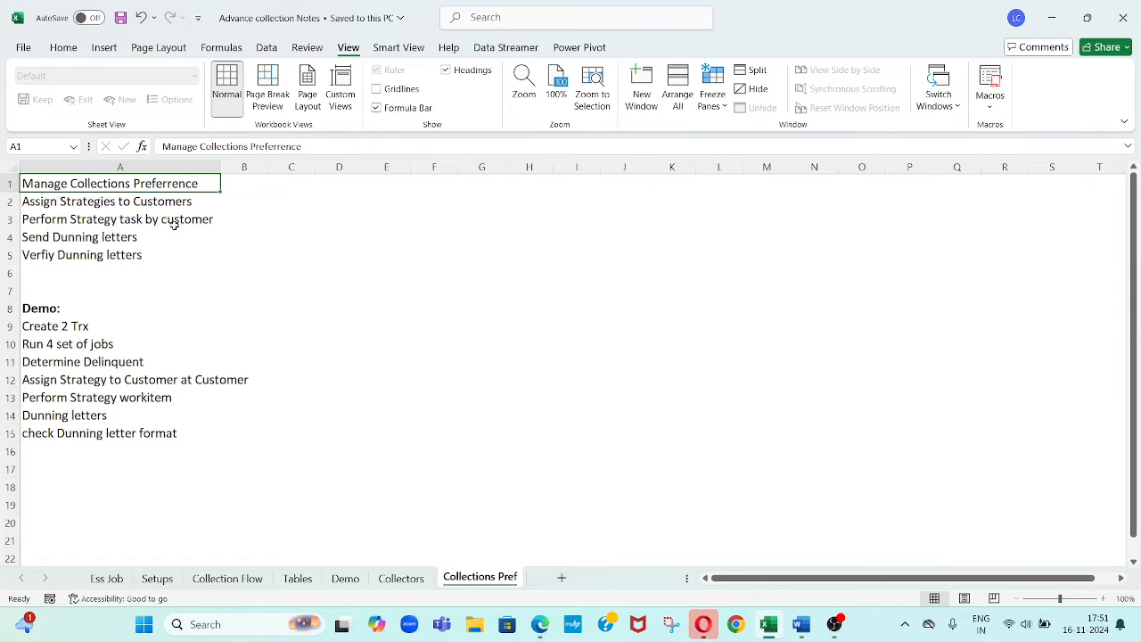
# - Change the topic in cell A3 to "Perform Strategy task by collector" and save the workbook
pyautogui.click(201, 221)
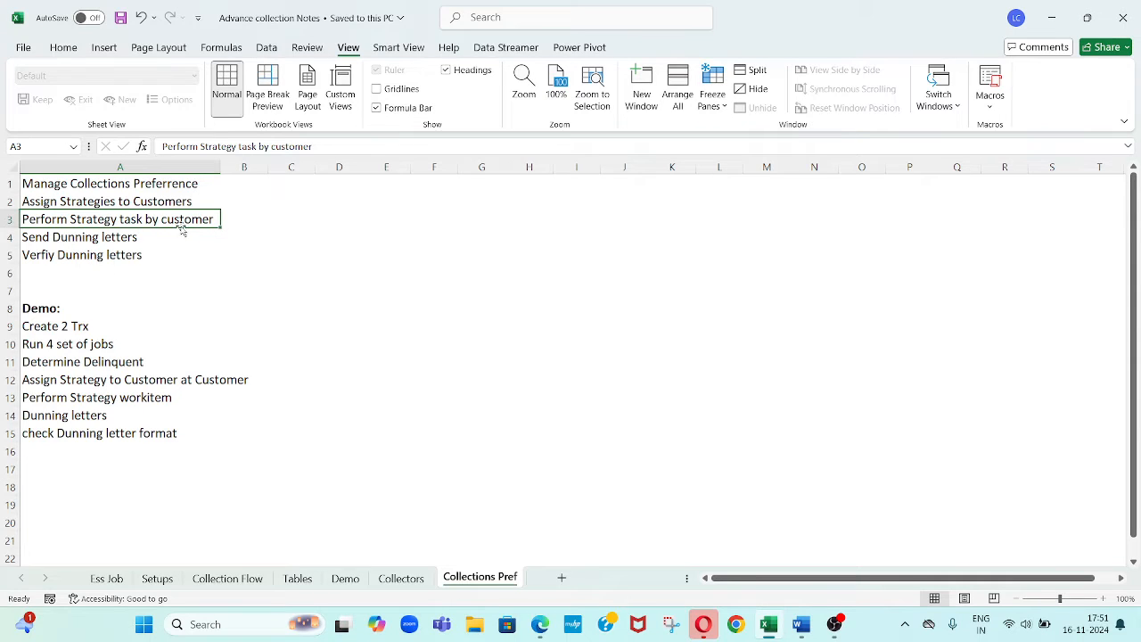
pyautogui.click(361, 146)
pyautogui.press('BackSpace')
pyautogui.press('BackSpace')
pyautogui.press('BackSpace')
pyautogui.press('BackSpace')
pyautogui.press('BackSpace')
pyautogui.press('BackSpace')
pyautogui.press('BackSpace')
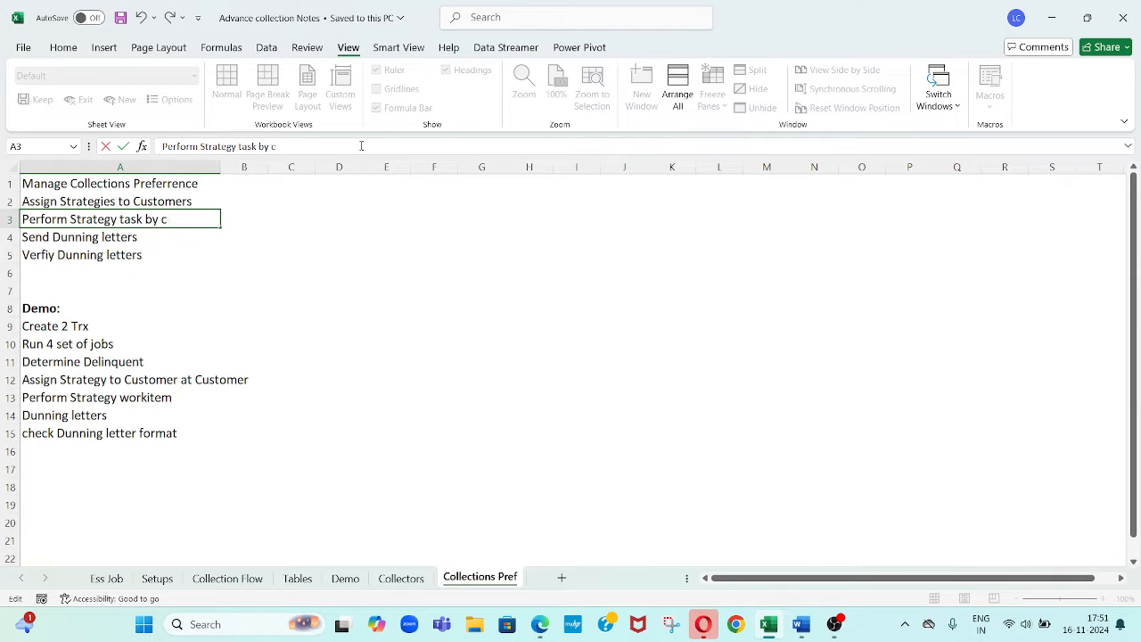
pyautogui.write('ollector')
pyautogui.press('Return')
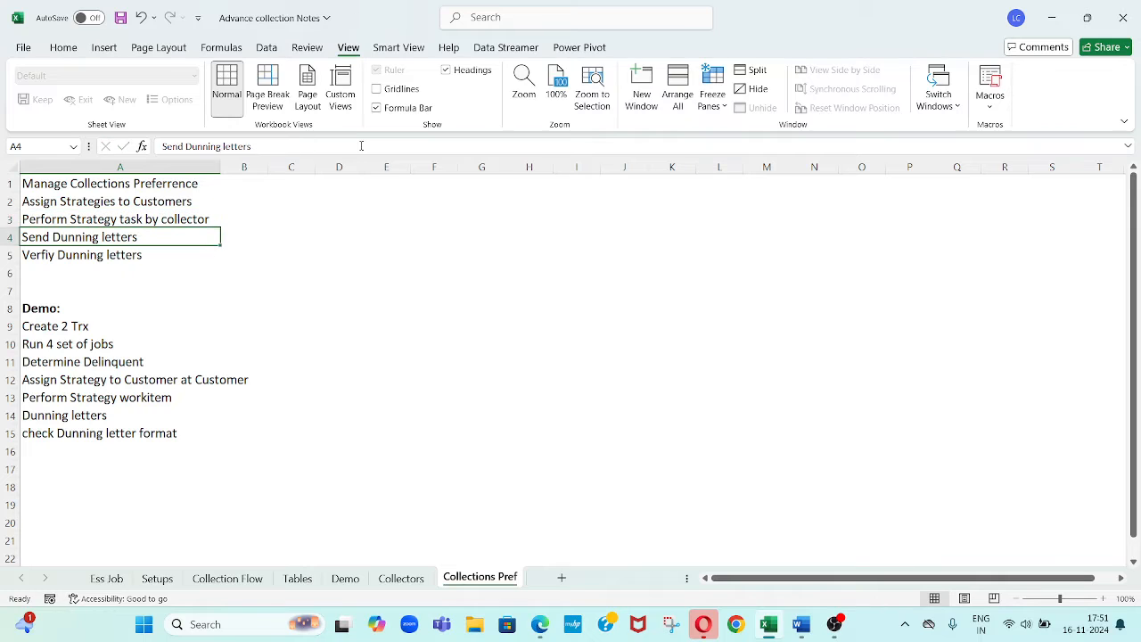
pyautogui.press('Up')
pyautogui.hotkey('ctrl', 's')
# - Review the Demo heading and the planned collections topics in column A
pyautogui.click(110, 303)
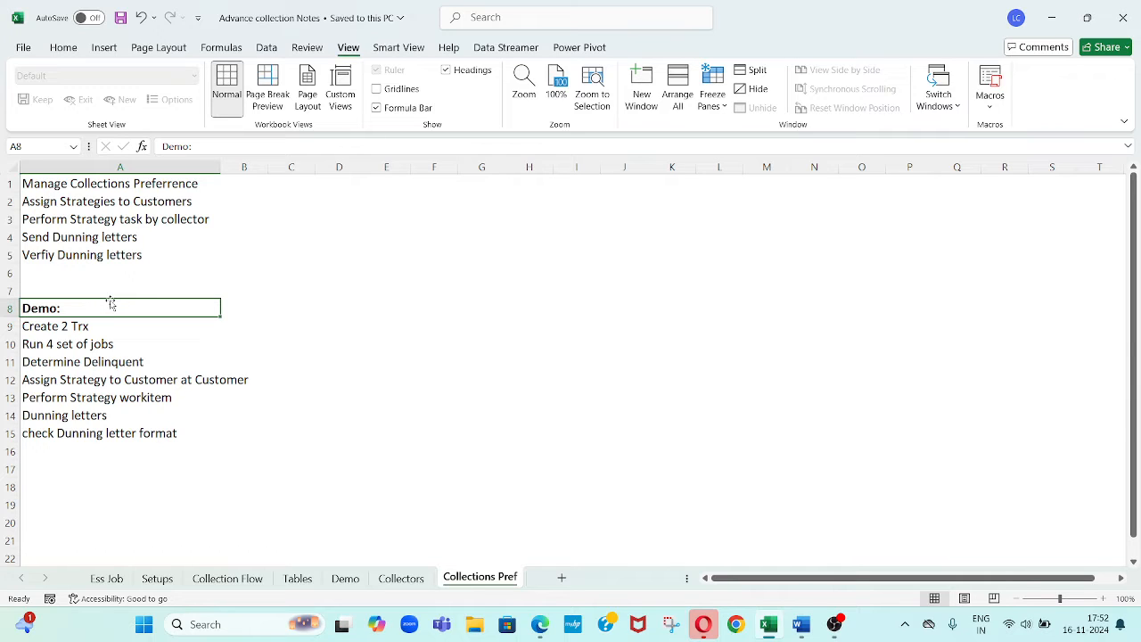
pyautogui.click(168, 252)
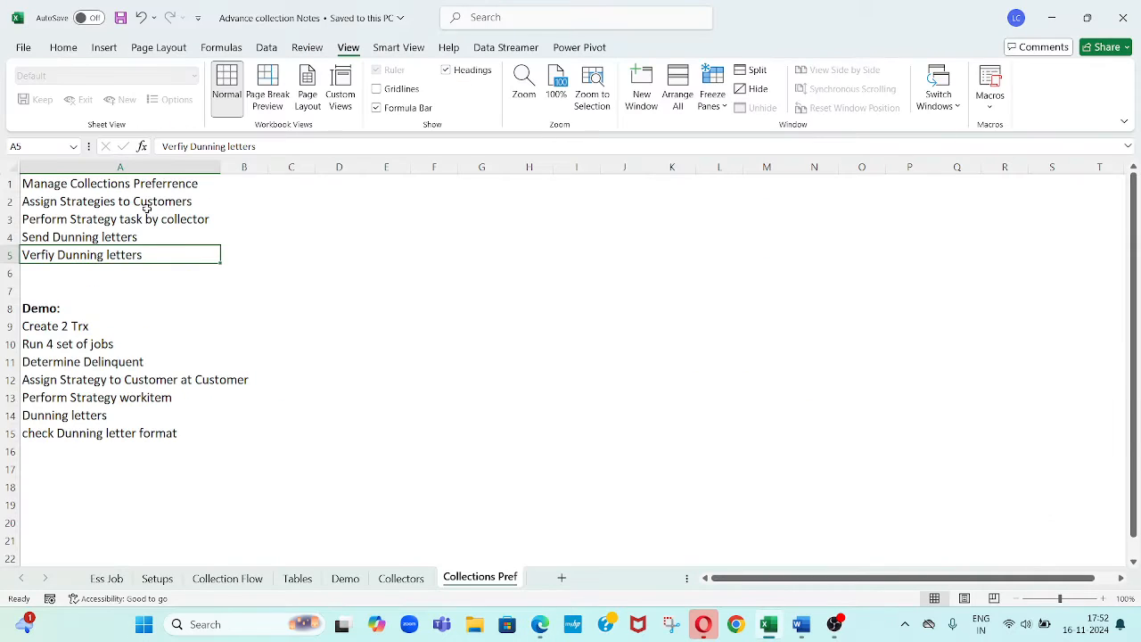
pyautogui.click(67, 183)
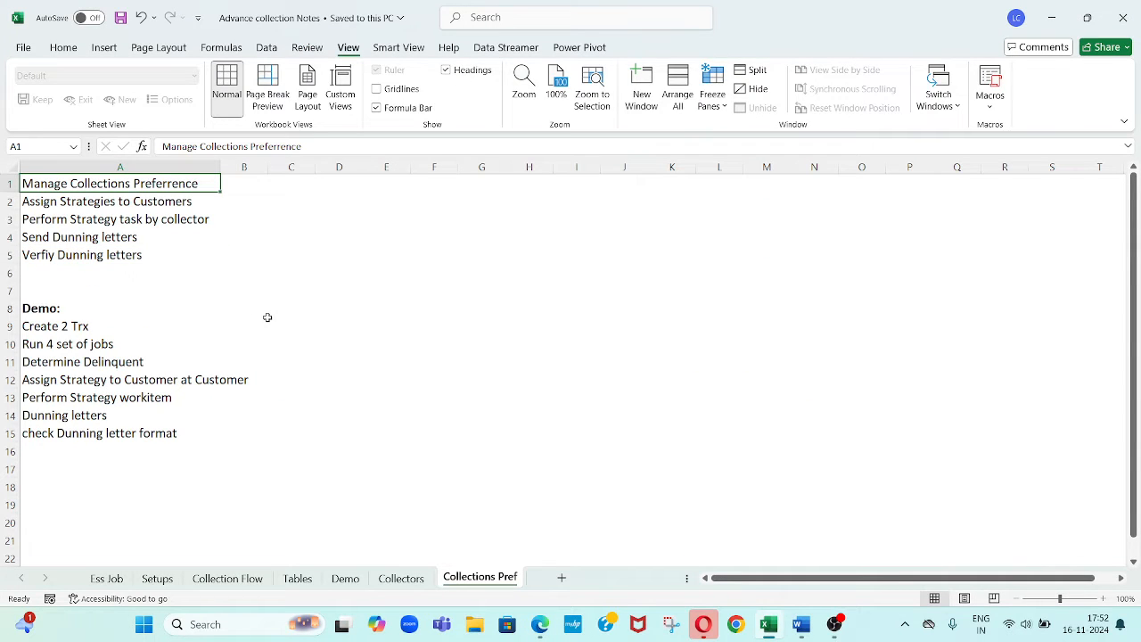
# - Switch back to the browser and open ABC Hardware Manufacturing's transactions from the Collections dashboard in Oracle Fusion
pyautogui.hotkey('alt', 'Tab')
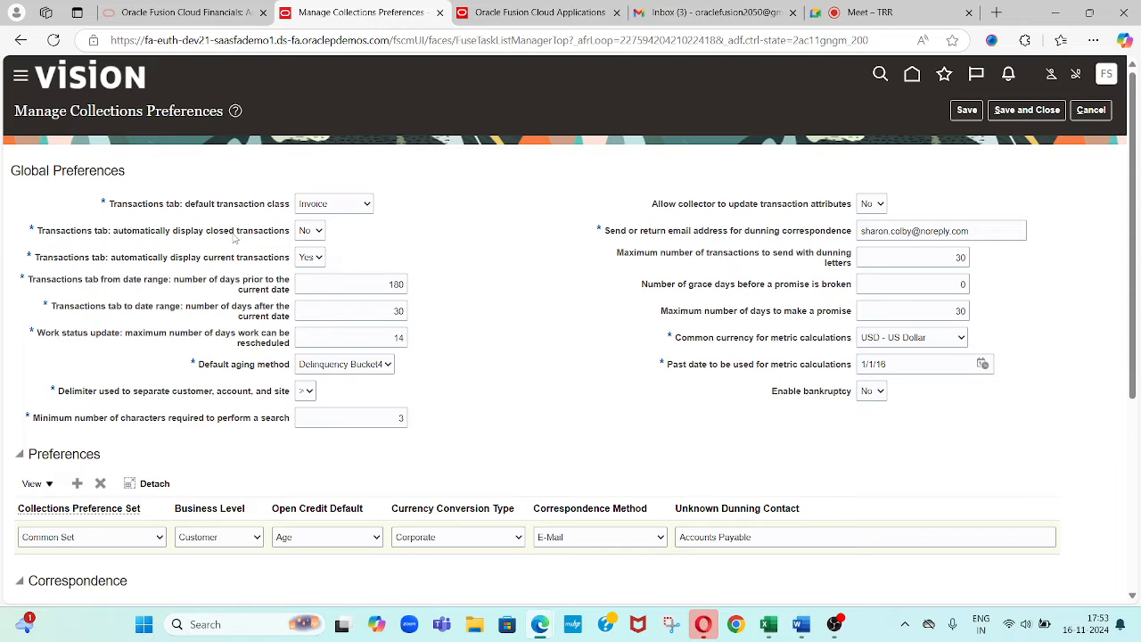
pyautogui.click(549, 18)
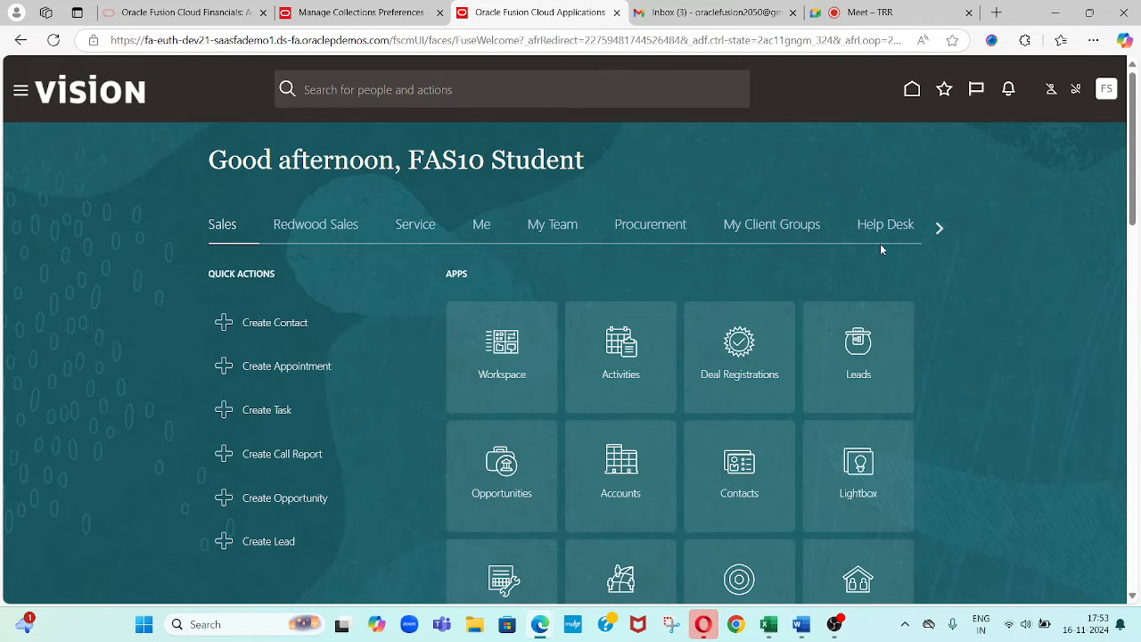
pyautogui.click(939, 228)
pyautogui.click(939, 228)
pyautogui.click(938, 228)
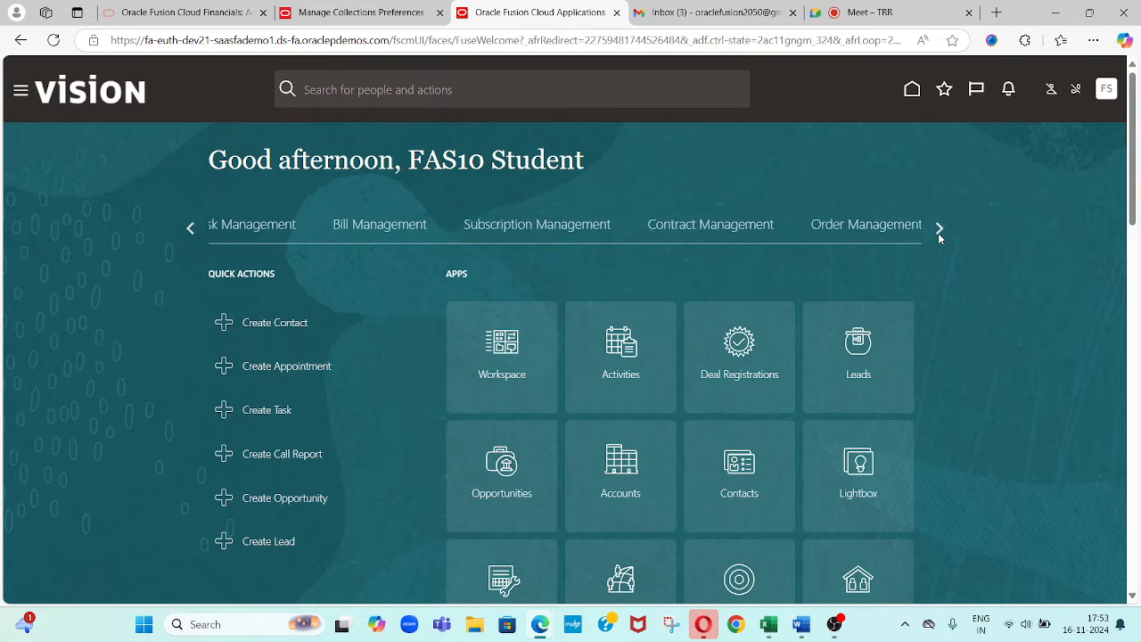
pyautogui.click(938, 229)
pyautogui.click(814, 229)
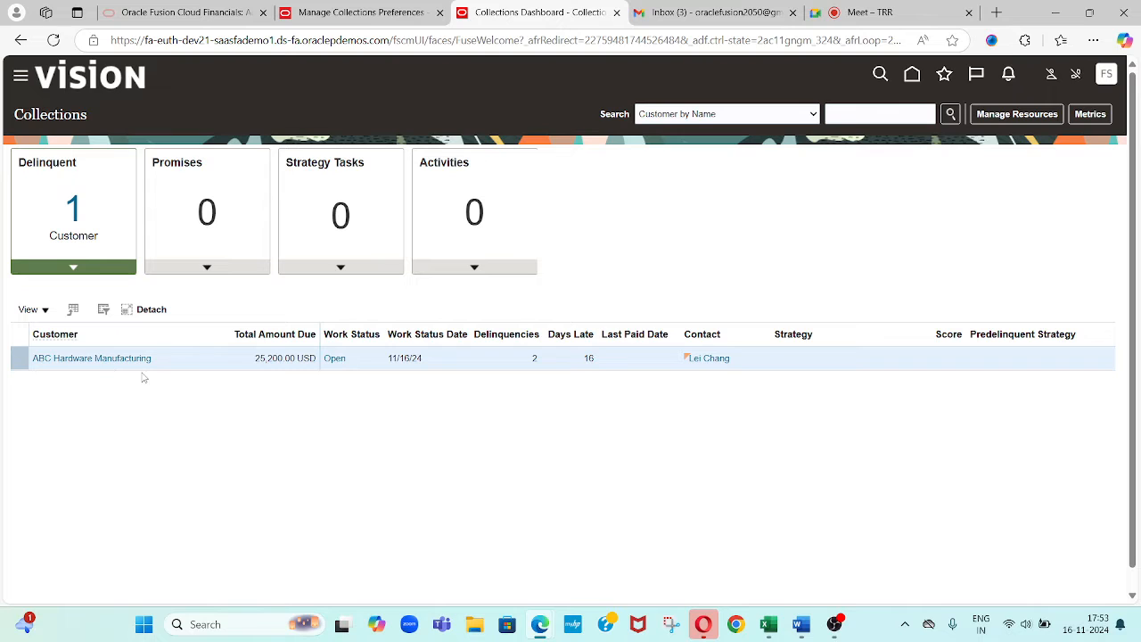
pyautogui.click(115, 361)
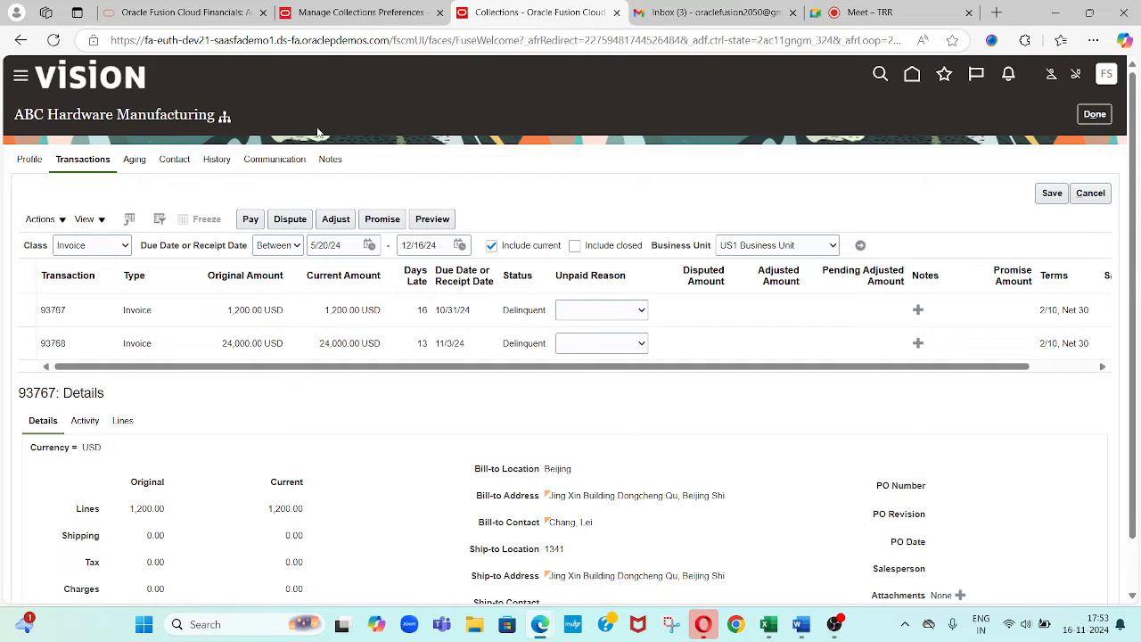
# - Compare the default transaction class choices in Manage Collections Preferences with the Class filter choices on the customer's transactions
pyautogui.click(363, 21)
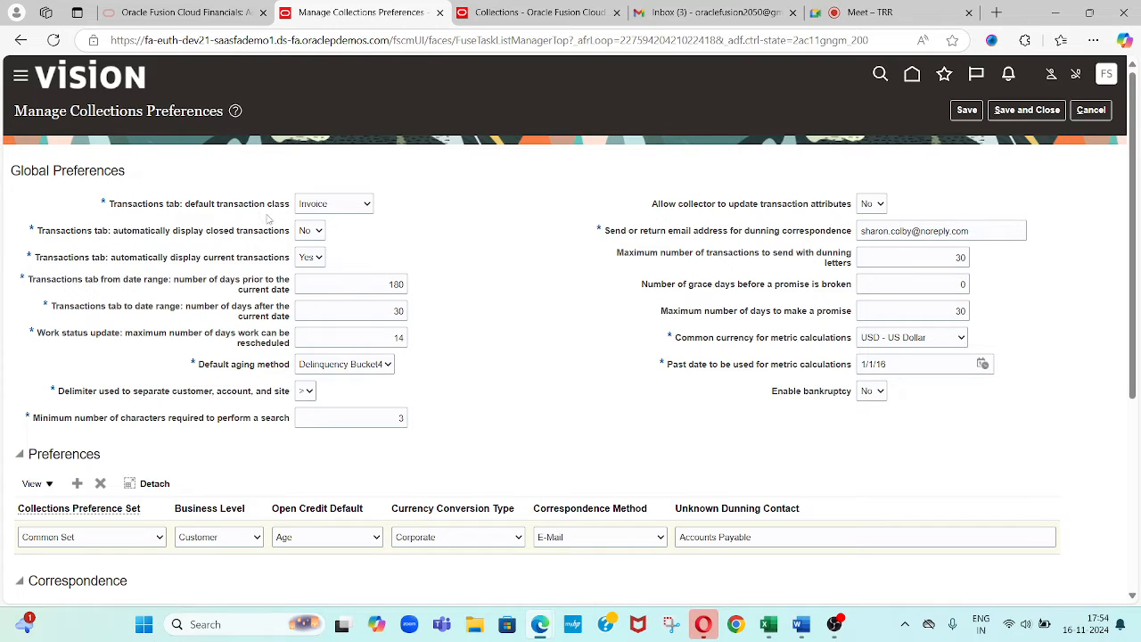
pyautogui.click(335, 209)
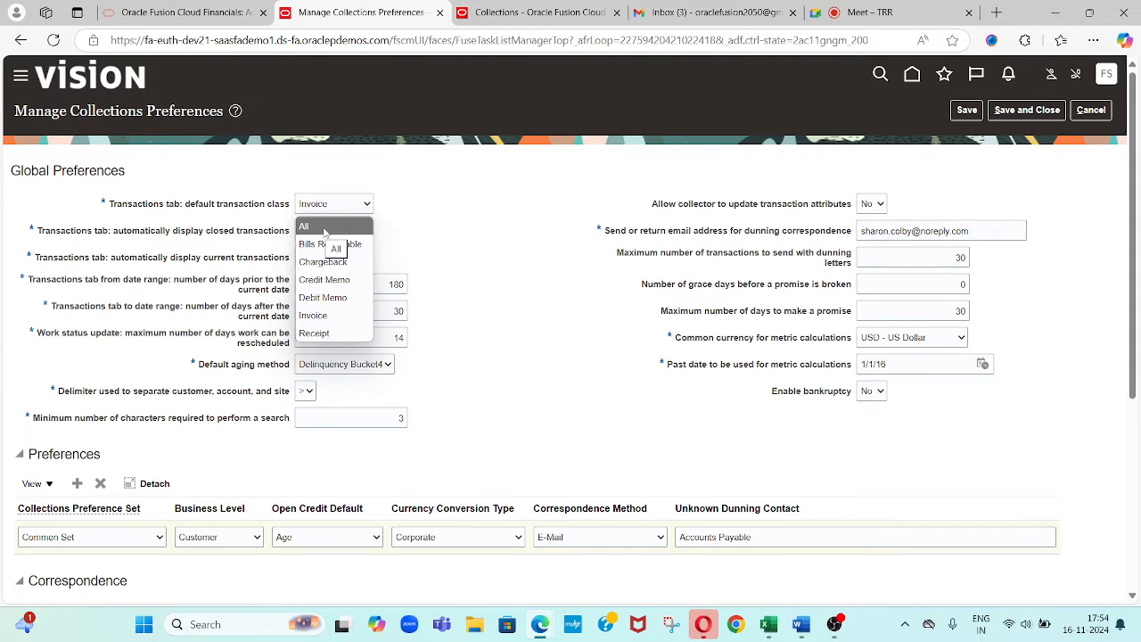
pyautogui.click(400, 227)
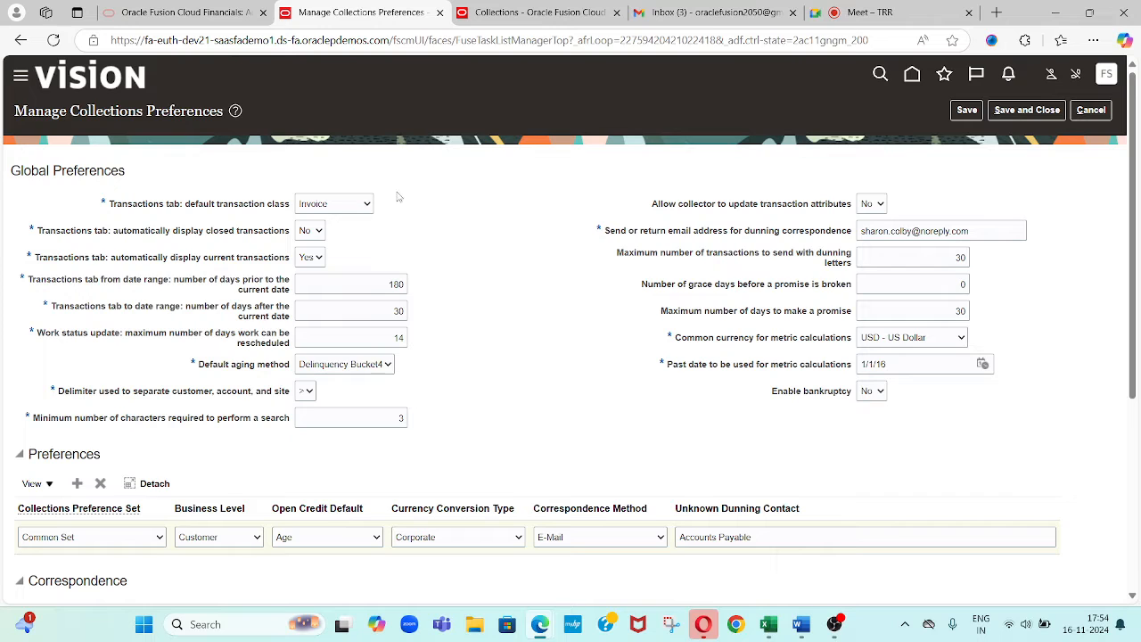
pyautogui.click(531, 12)
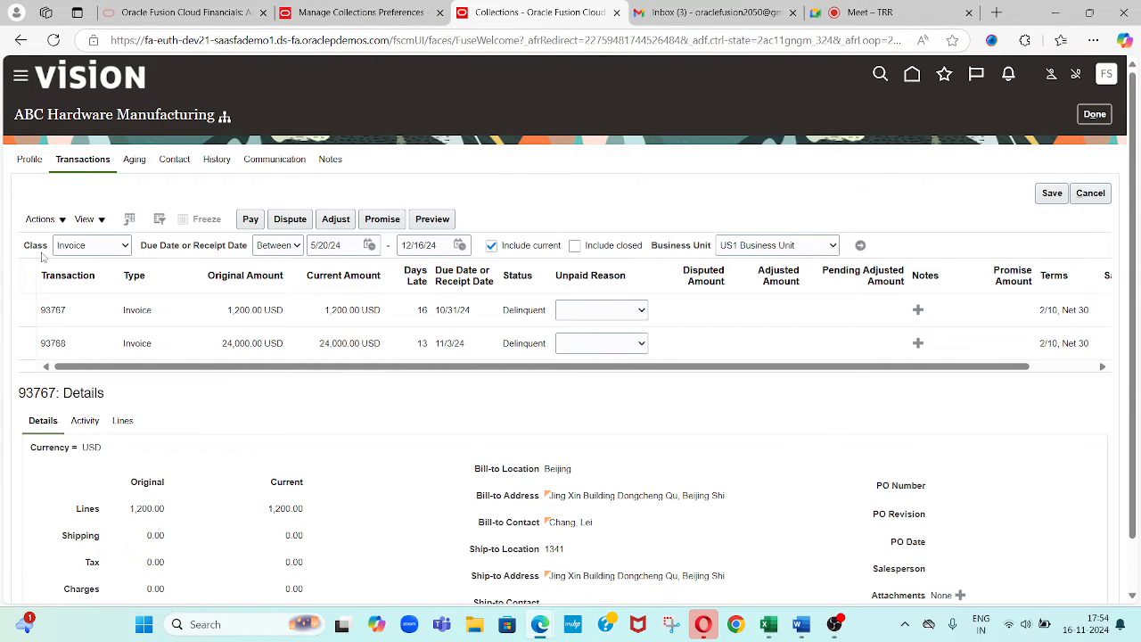
pyautogui.click(82, 250)
pyautogui.click(122, 185)
pyautogui.click(85, 248)
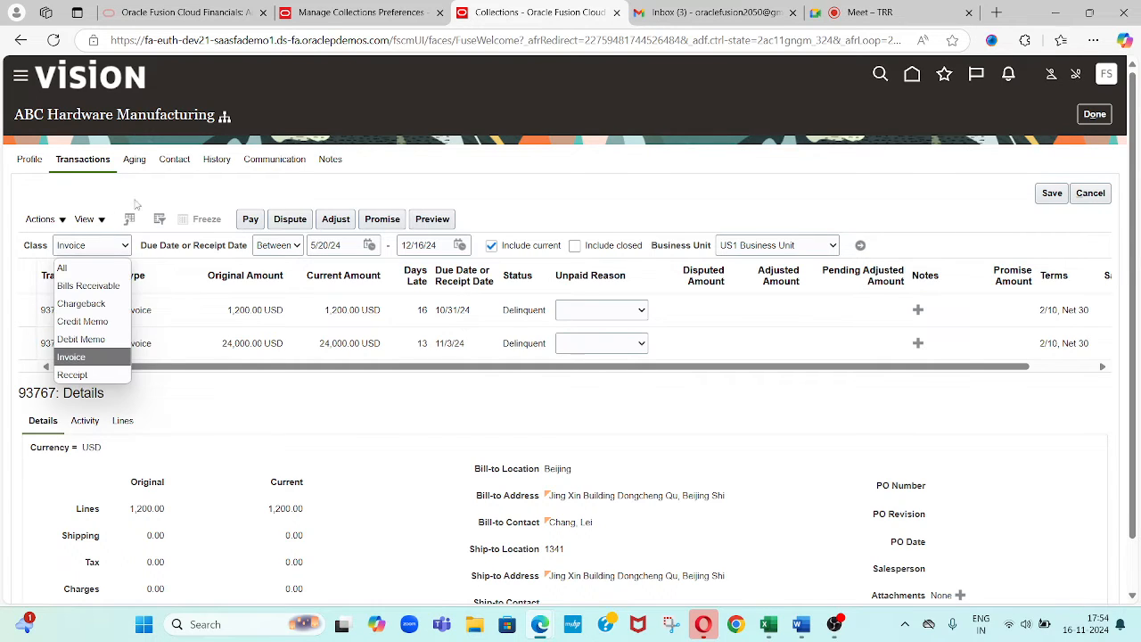
pyautogui.click(166, 192)
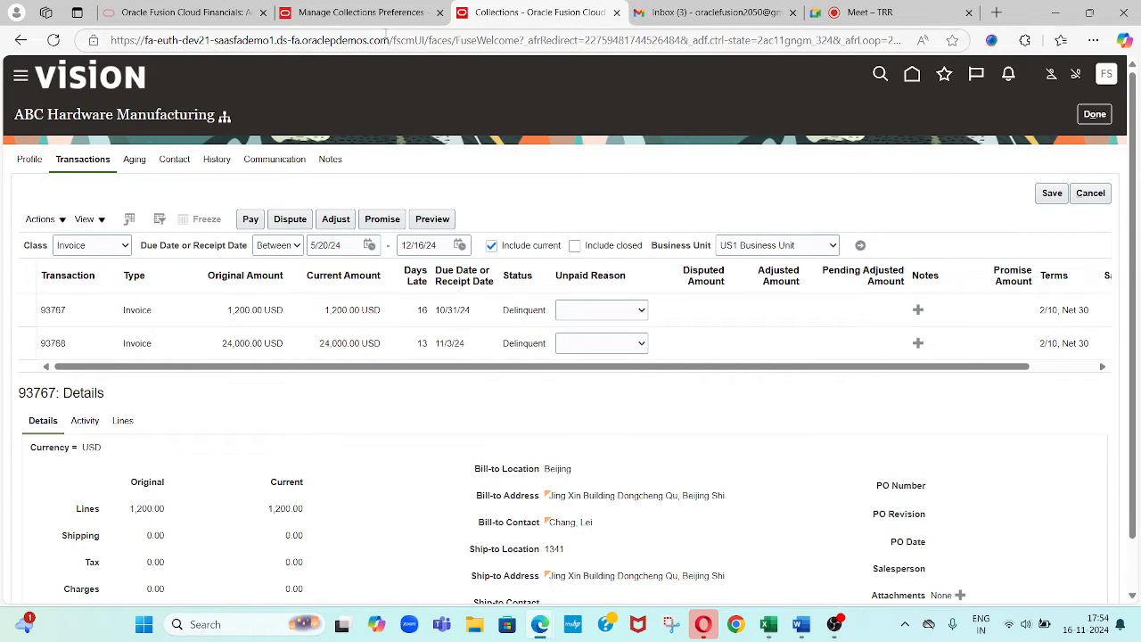
# - Compare the preferences for automatically displaying closed and current transactions with the include options on the customer's transactions
pyautogui.click(361, 13)
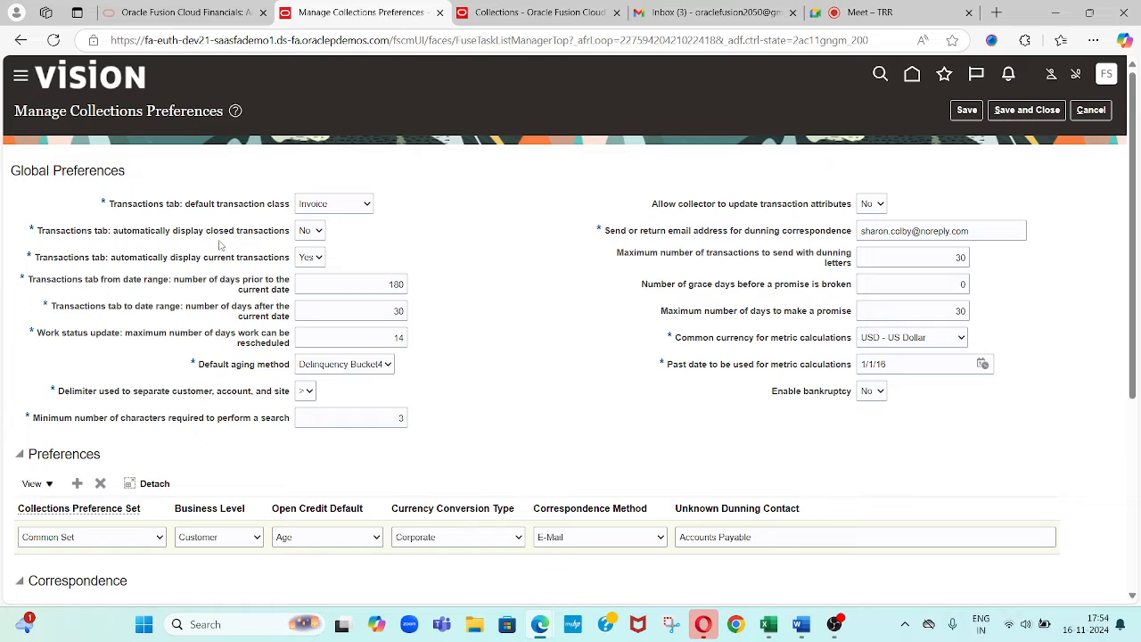
pyautogui.click(315, 232)
pyautogui.click(384, 250)
pyautogui.click(561, 14)
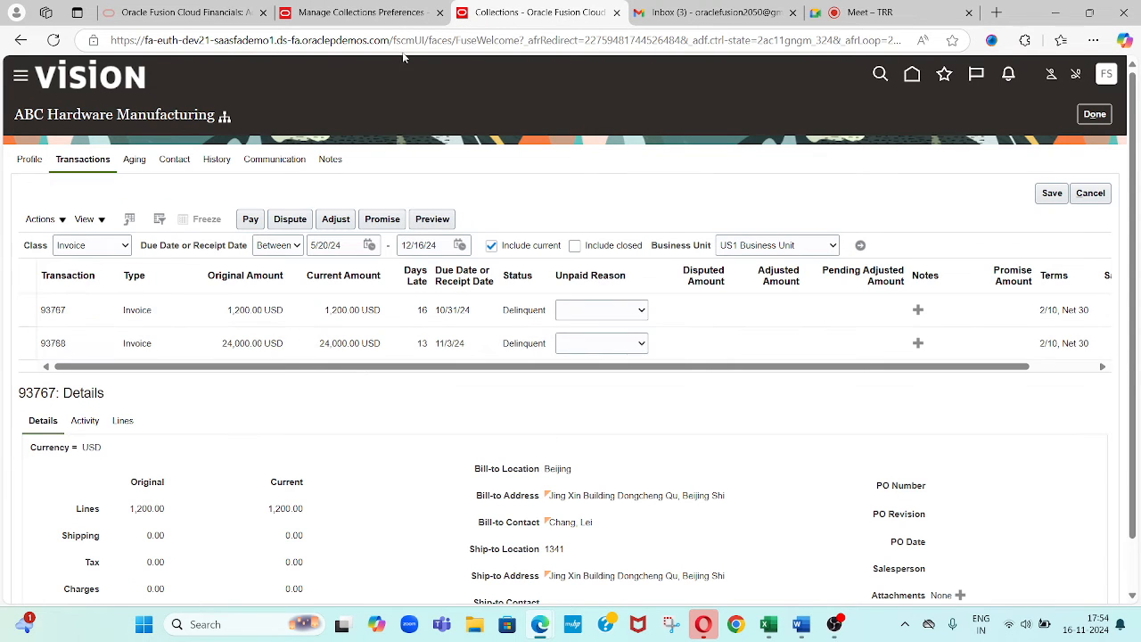
pyautogui.click(383, 13)
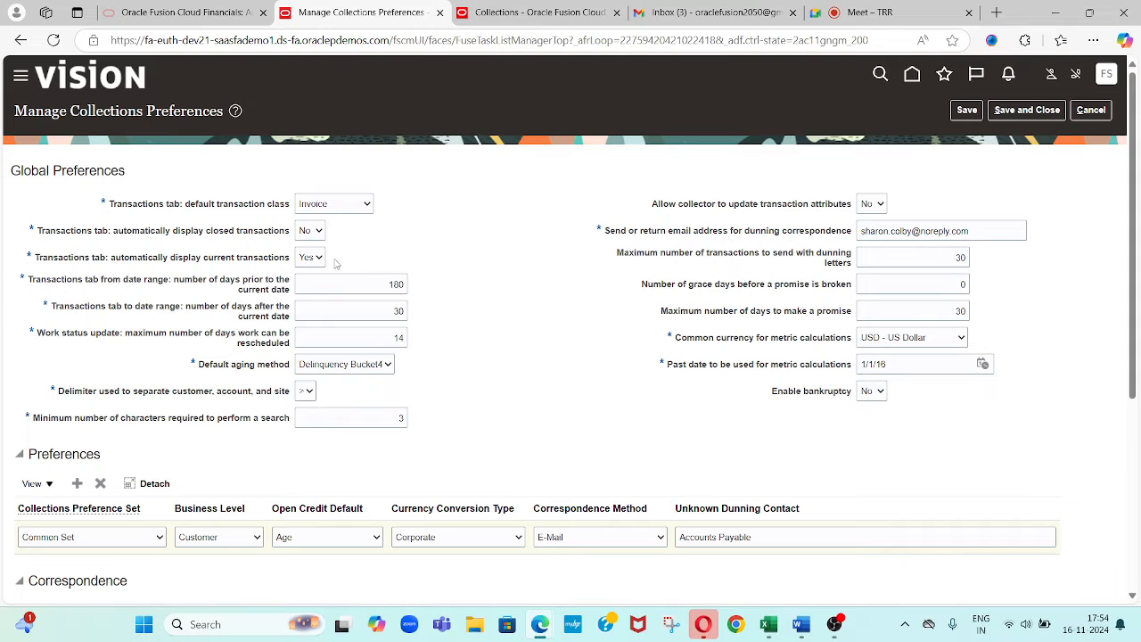
pyautogui.click(533, 12)
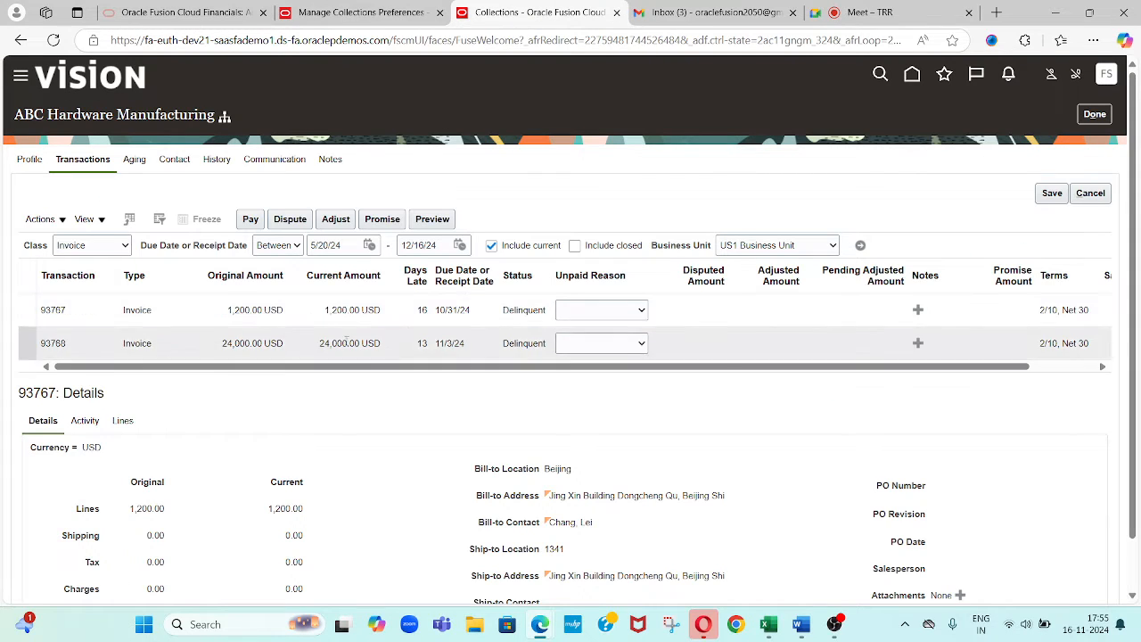
# - Compare the preferences for days before and after the current date with the due date range on the customer's transactions
pyautogui.click(365, 13)
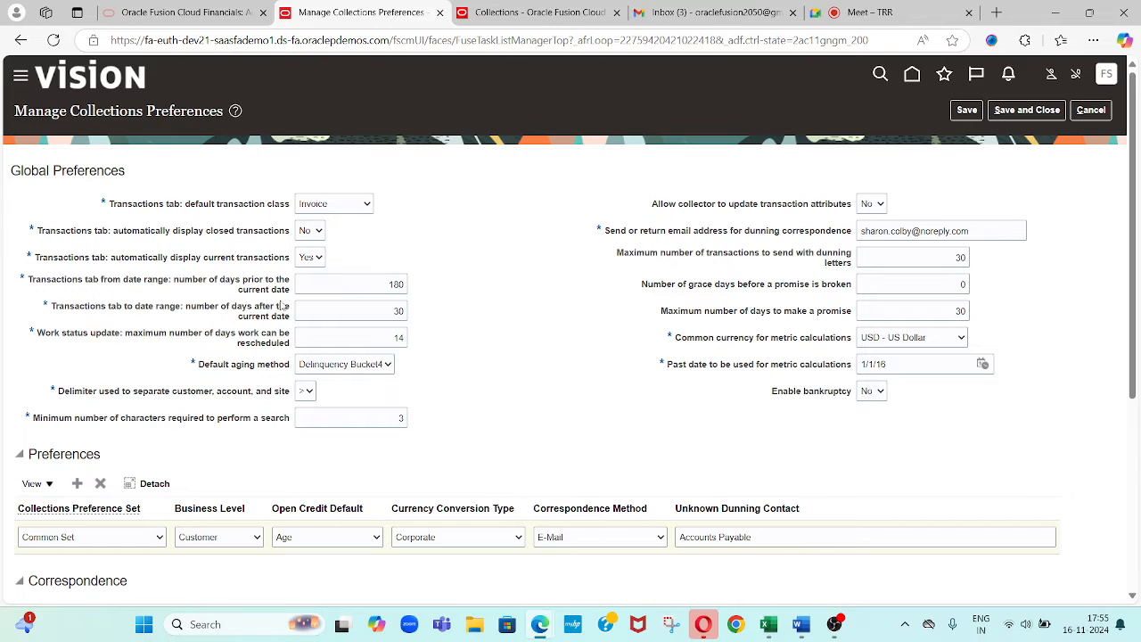
pyautogui.click(353, 284)
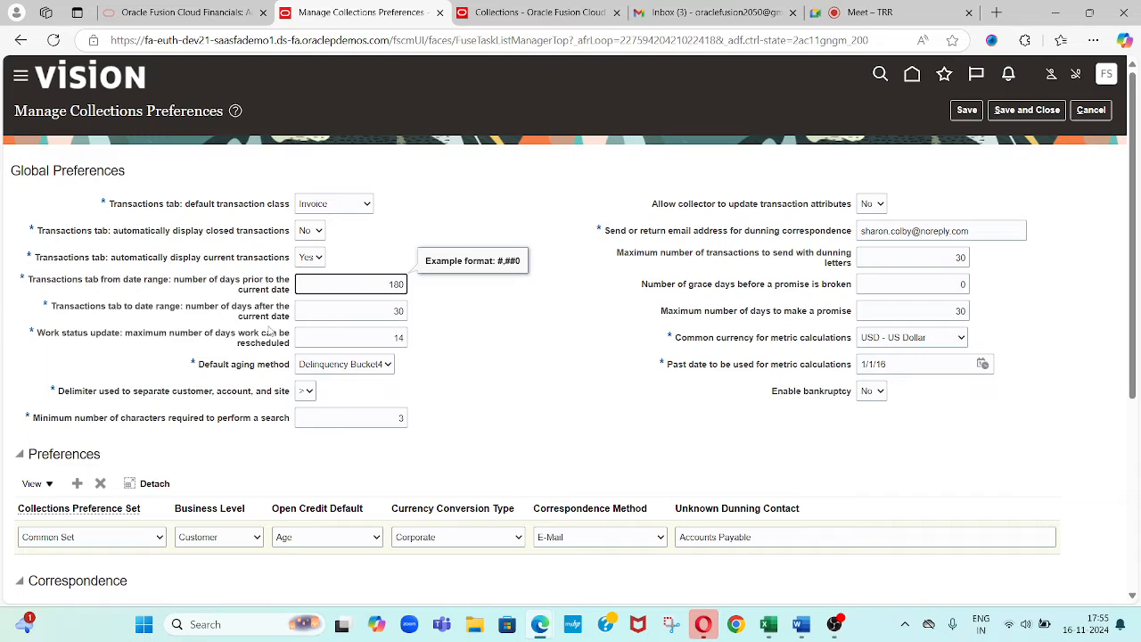
pyautogui.click(382, 319)
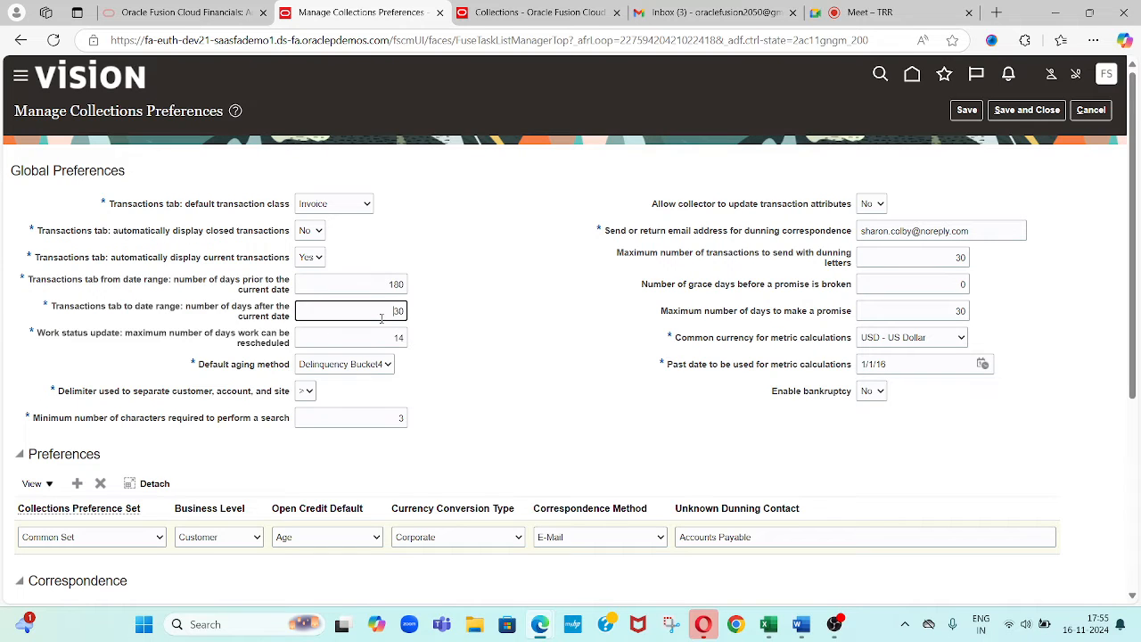
pyautogui.click(563, 23)
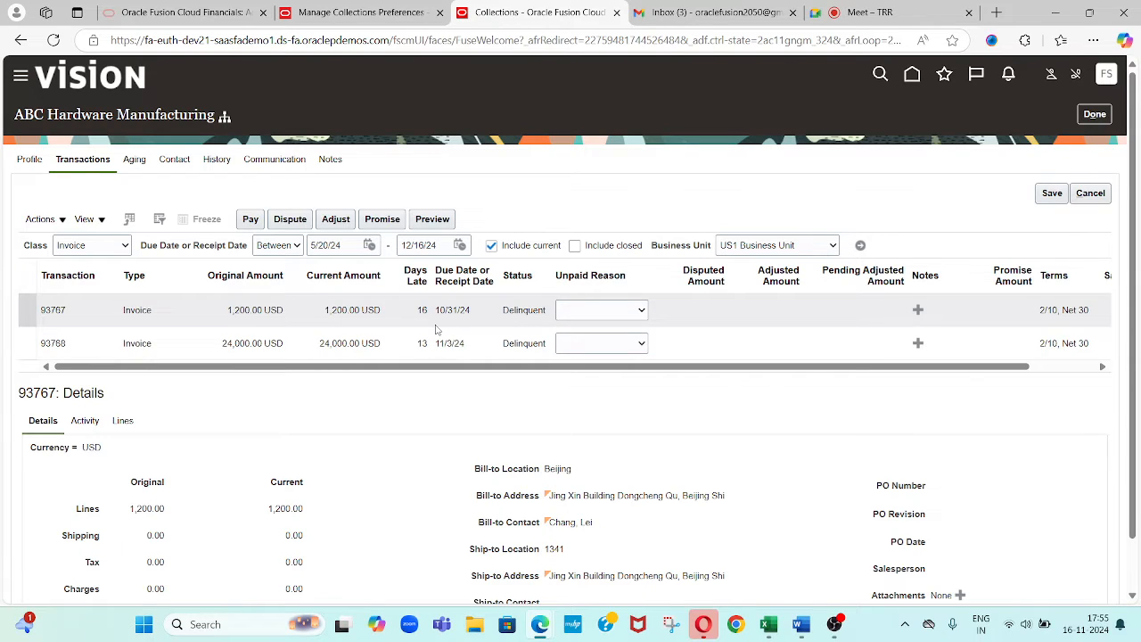
# - Examine the default aging method choices and the minimum number of search characters in the global collections preferences
pyautogui.click(363, 15)
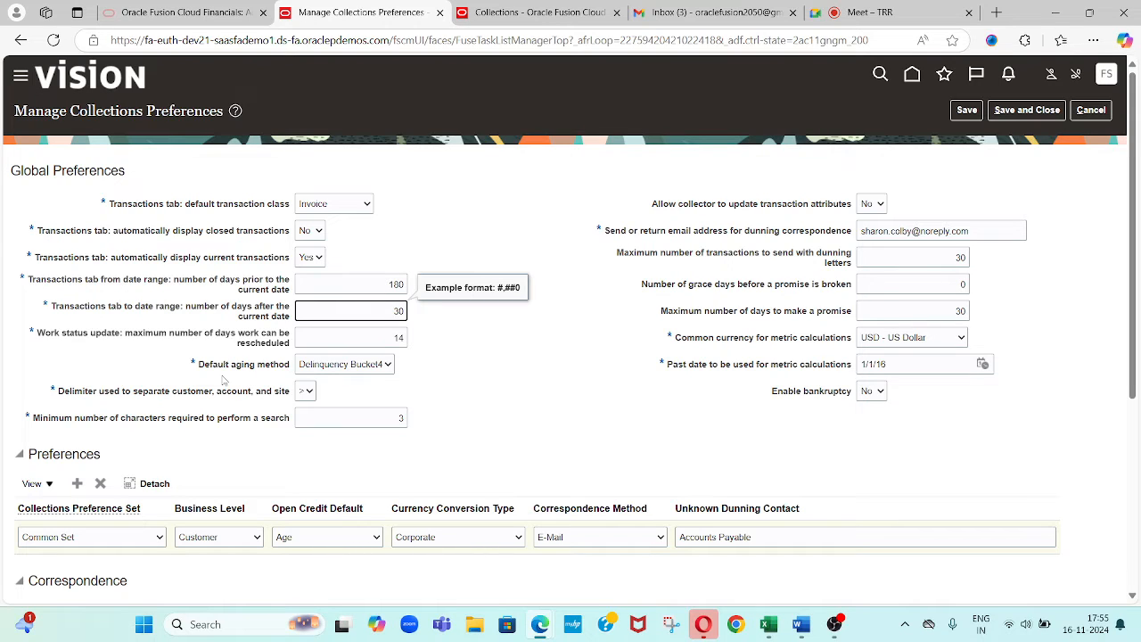
pyautogui.click(361, 369)
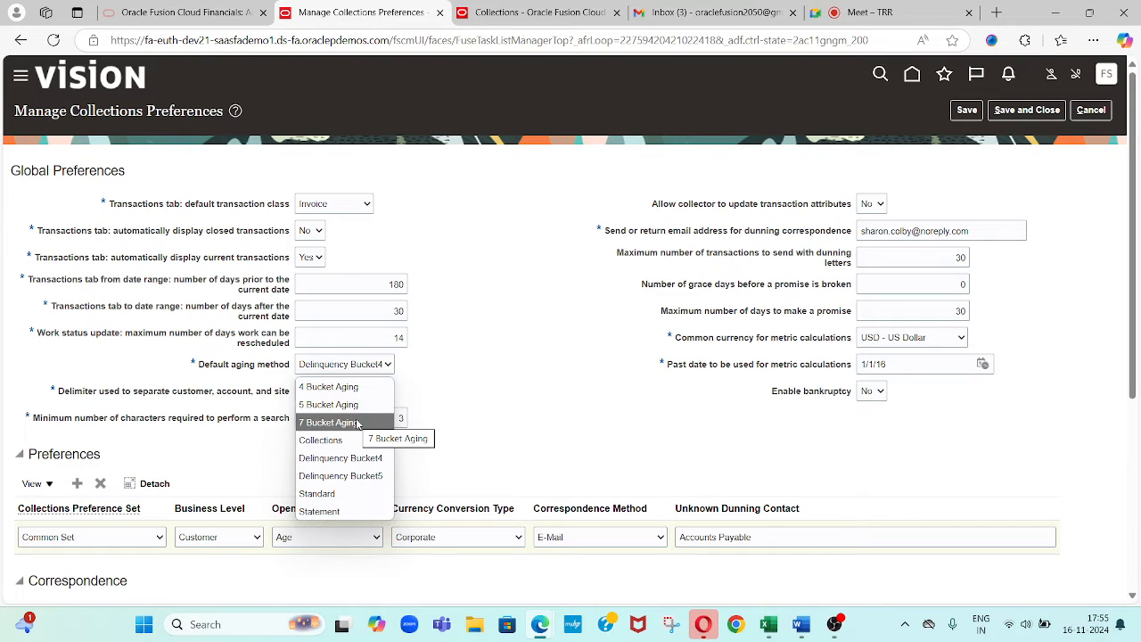
pyautogui.click(475, 384)
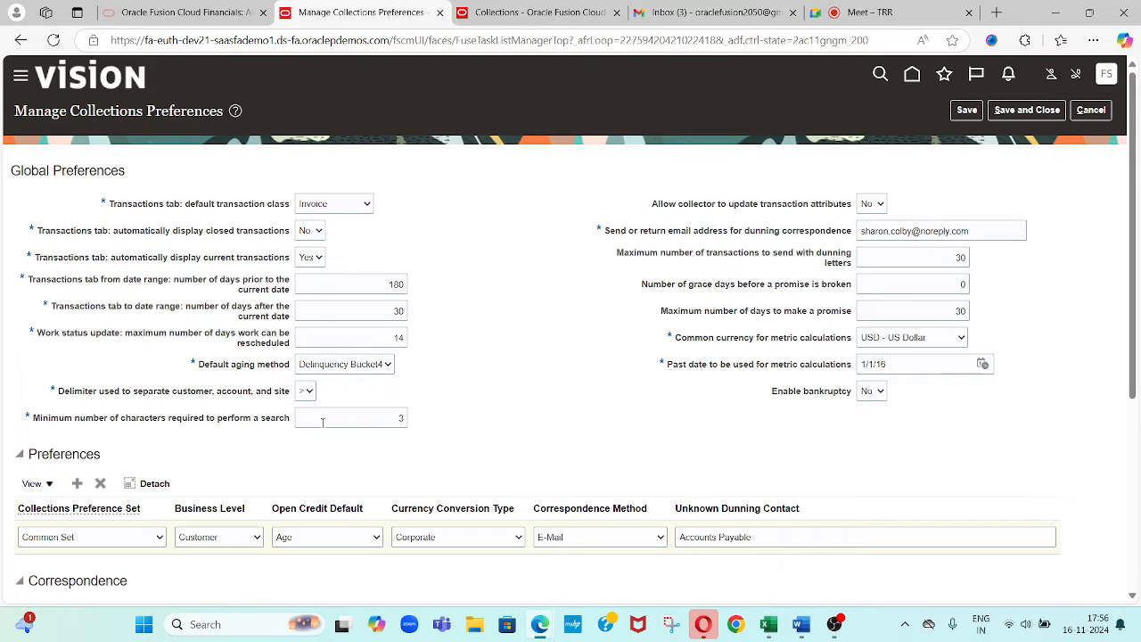
pyautogui.click(382, 419)
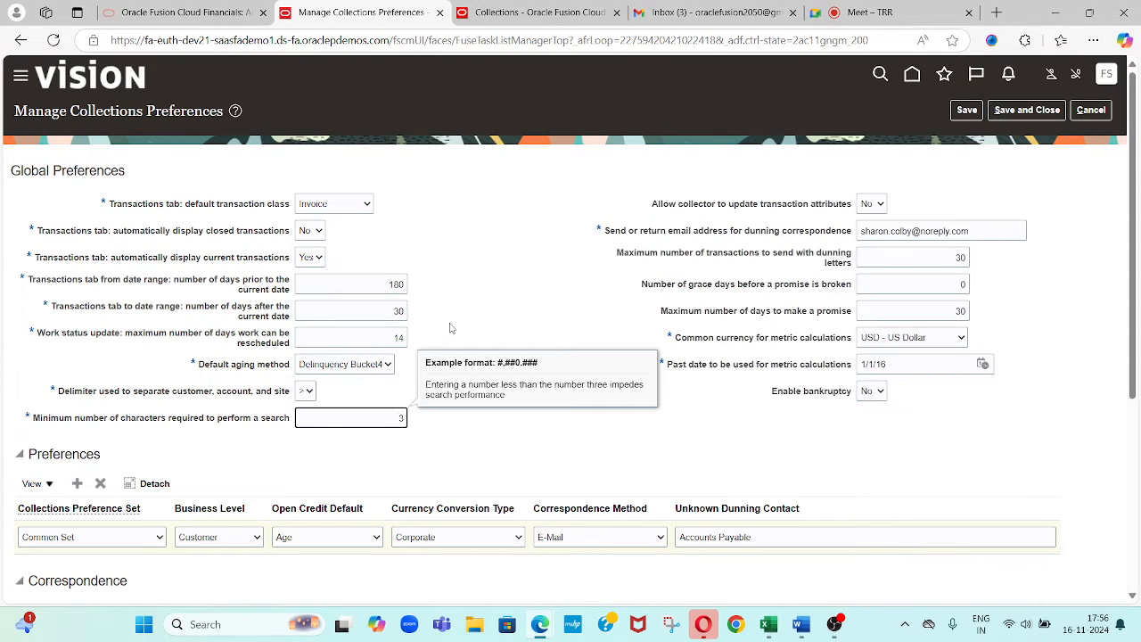
# - Close the ABC Hardware Manufacturing record and try a customer-by-name search for 1 on the Collections dashboard
pyautogui.click(541, 12)
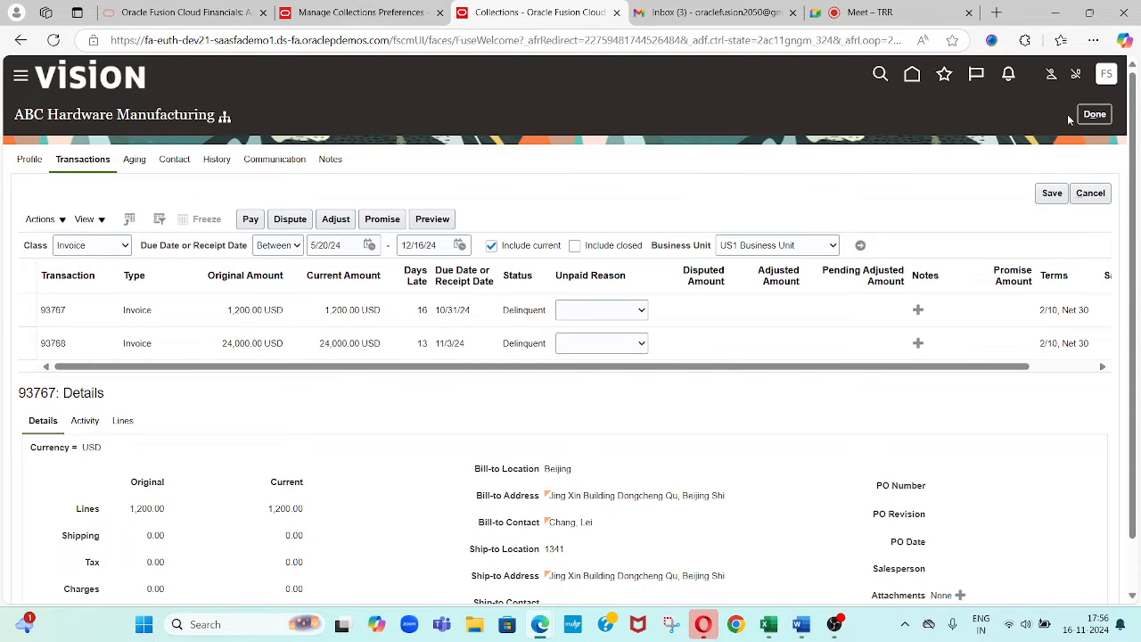
pyautogui.click(1095, 114)
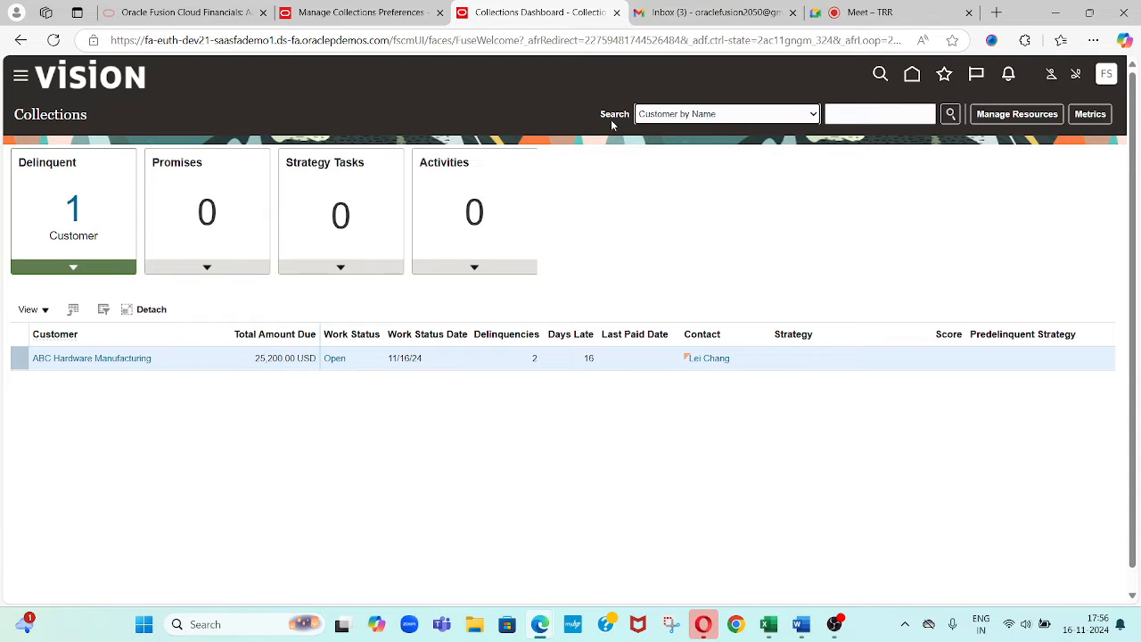
pyautogui.click(682, 120)
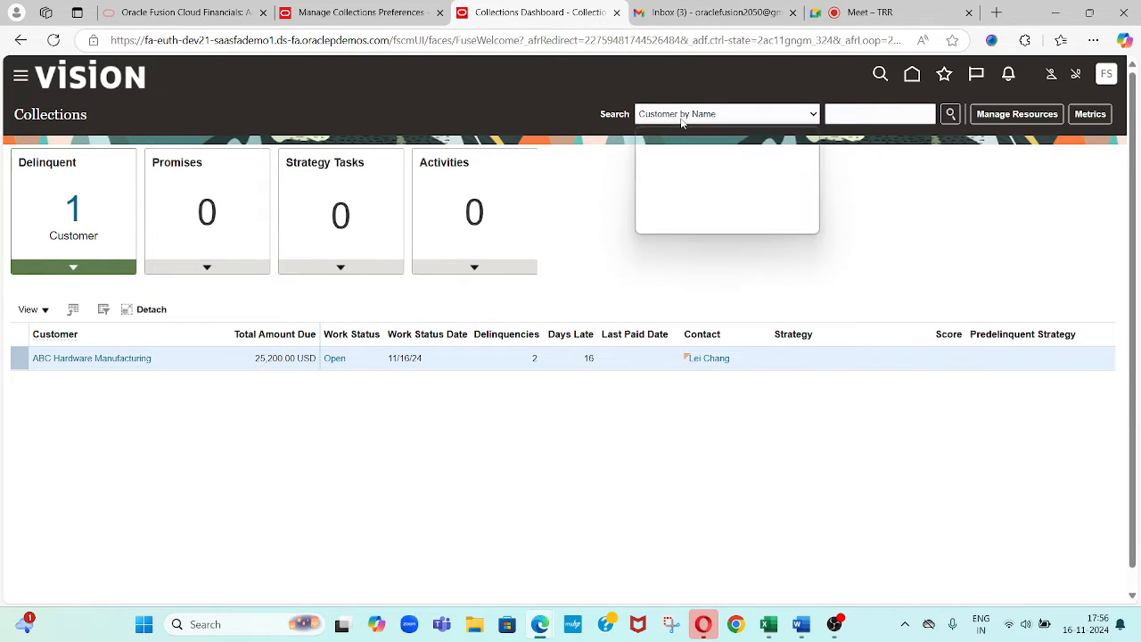
pyautogui.click(613, 140)
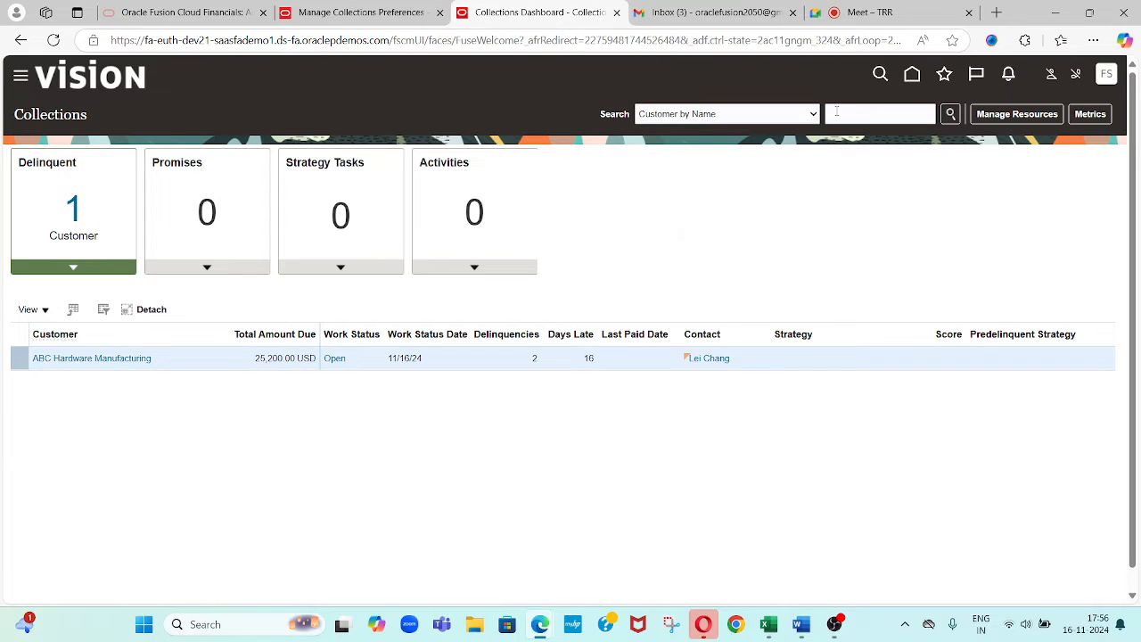
pyautogui.click(842, 113)
pyautogui.click(953, 114)
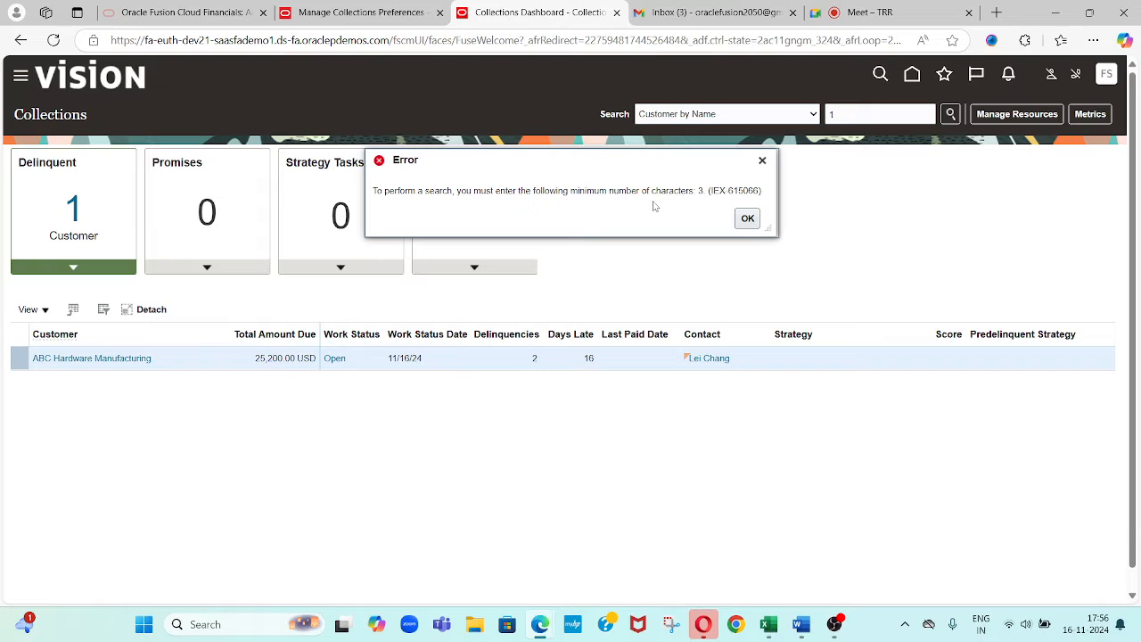
pyautogui.click(748, 219)
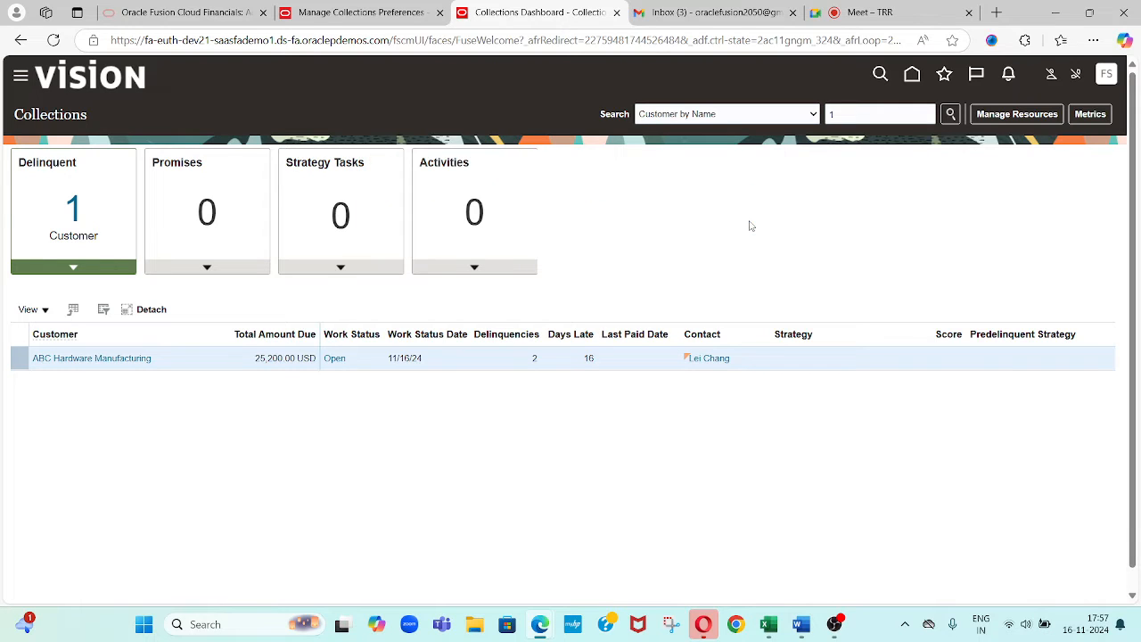
# - Clear the dashboard search text and compare the search with the minimum number of characters set in Manage Collections Preferences
pyautogui.click(844, 115)
pyautogui.click(321, 12)
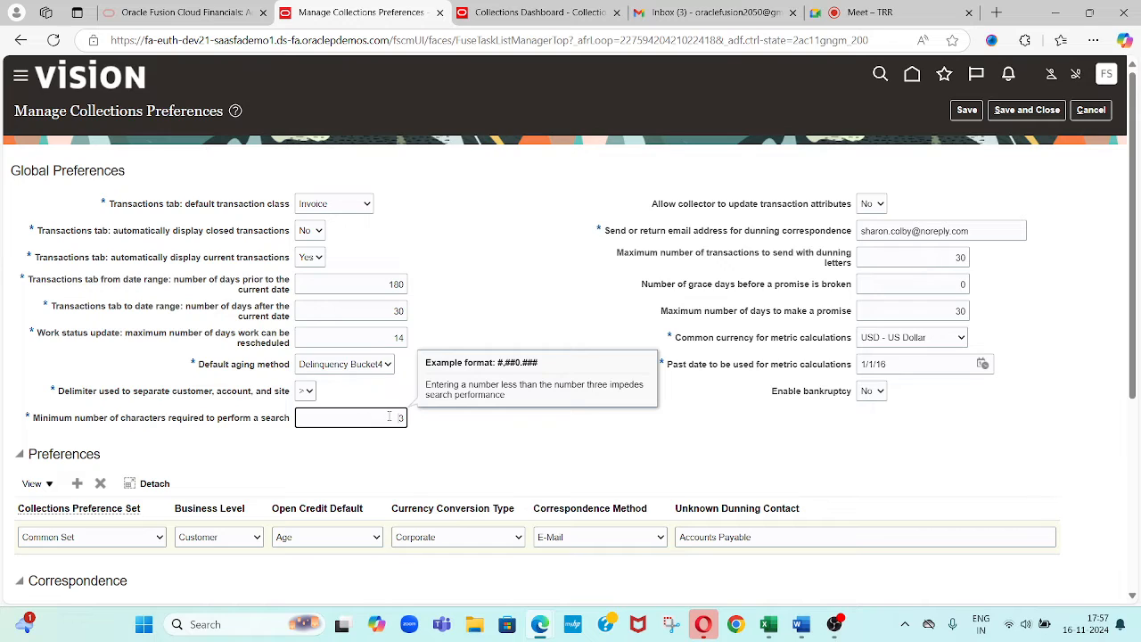
pyautogui.click(527, 14)
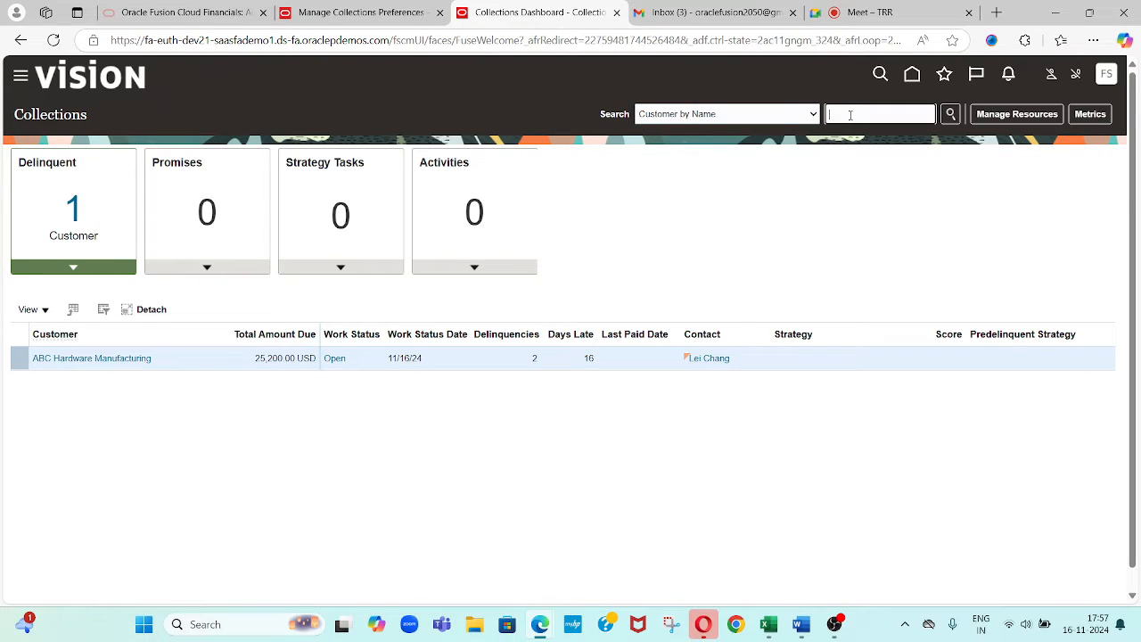
# - Switch the dashboard search to Account, enter 100 as search text, and open the delinquent customer ABC Hardware Manufacturing
pyautogui.click(783, 116)
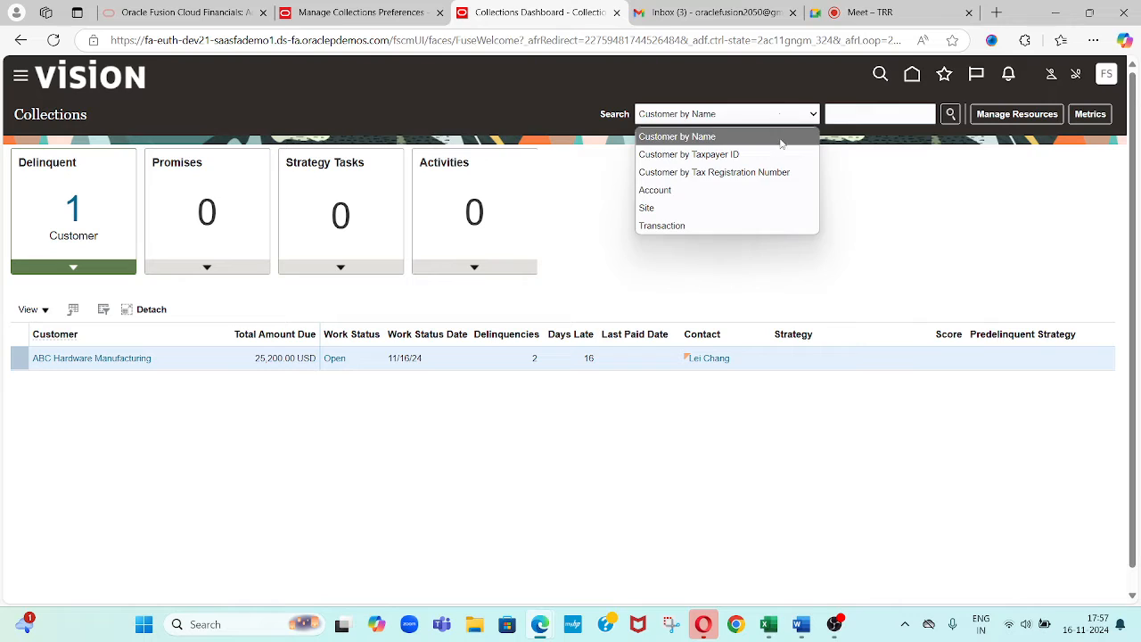
pyautogui.click(684, 198)
pyautogui.click(870, 116)
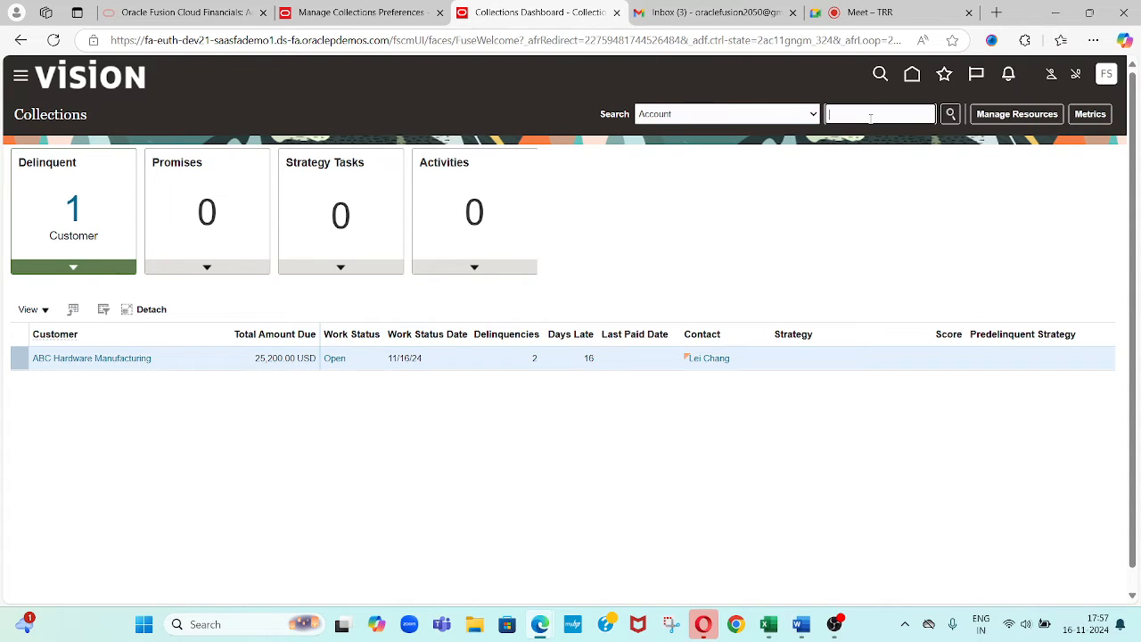
pyautogui.write('100')
pyautogui.click(108, 360)
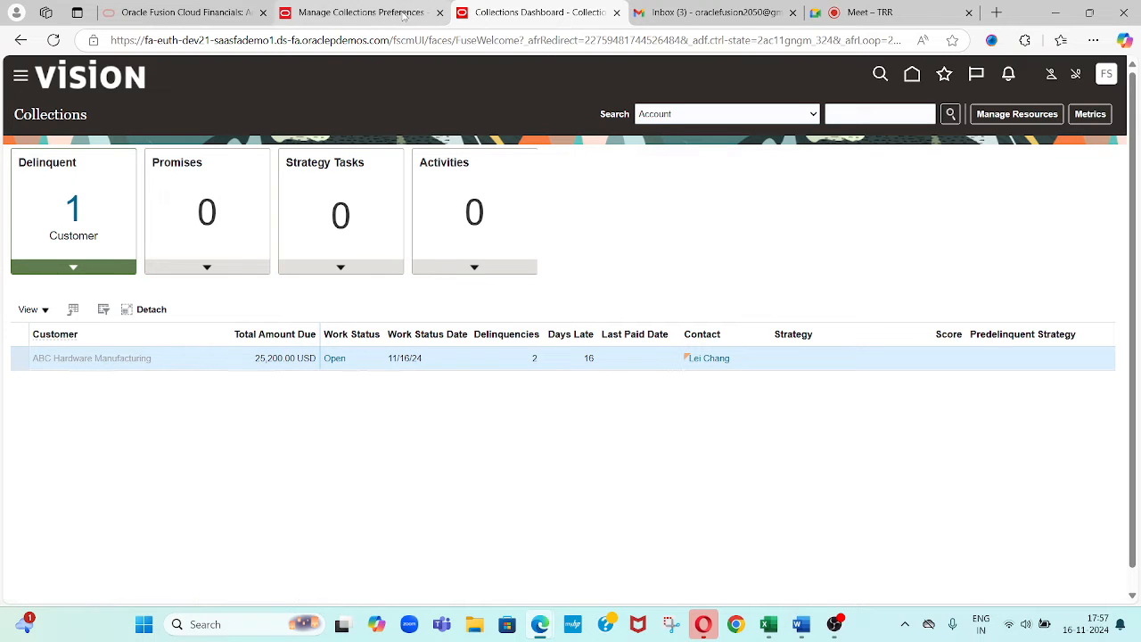
# - Examine the global preferences for the dunning email address, maximum transactions per dunning letter, and grace days before a promise is broken
pyautogui.click(405, 15)
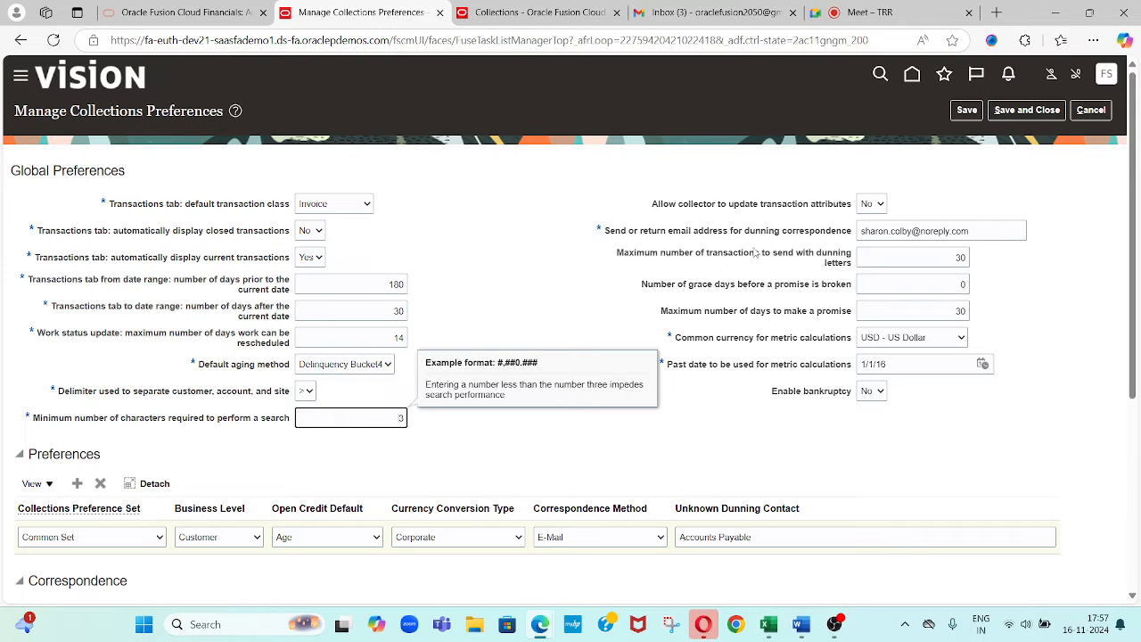
pyautogui.click(647, 236)
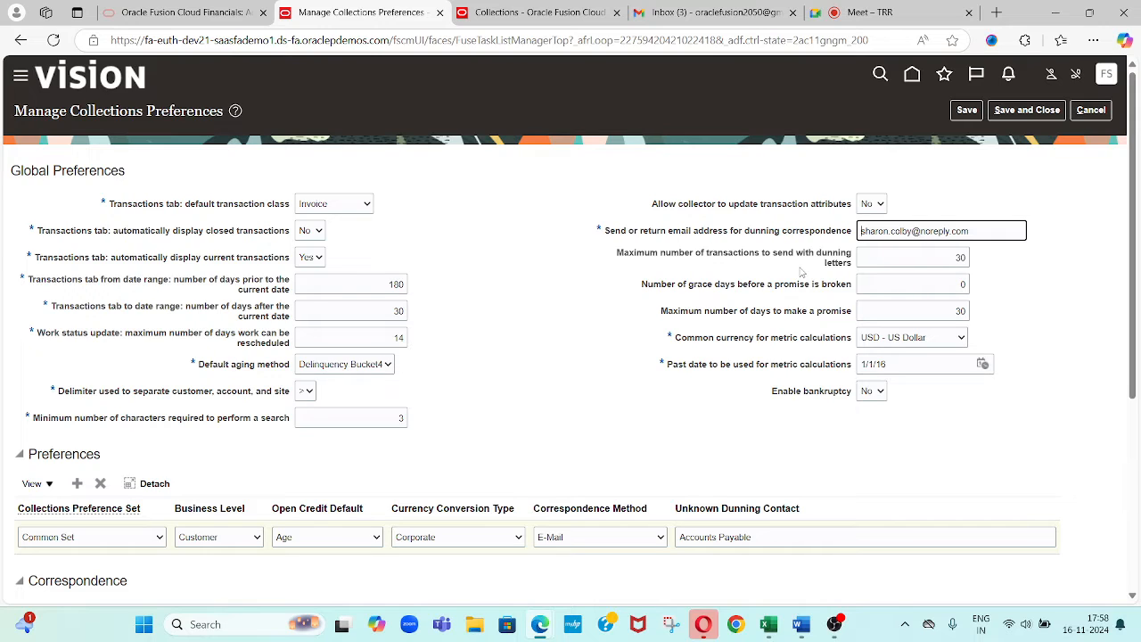
pyautogui.click(933, 261)
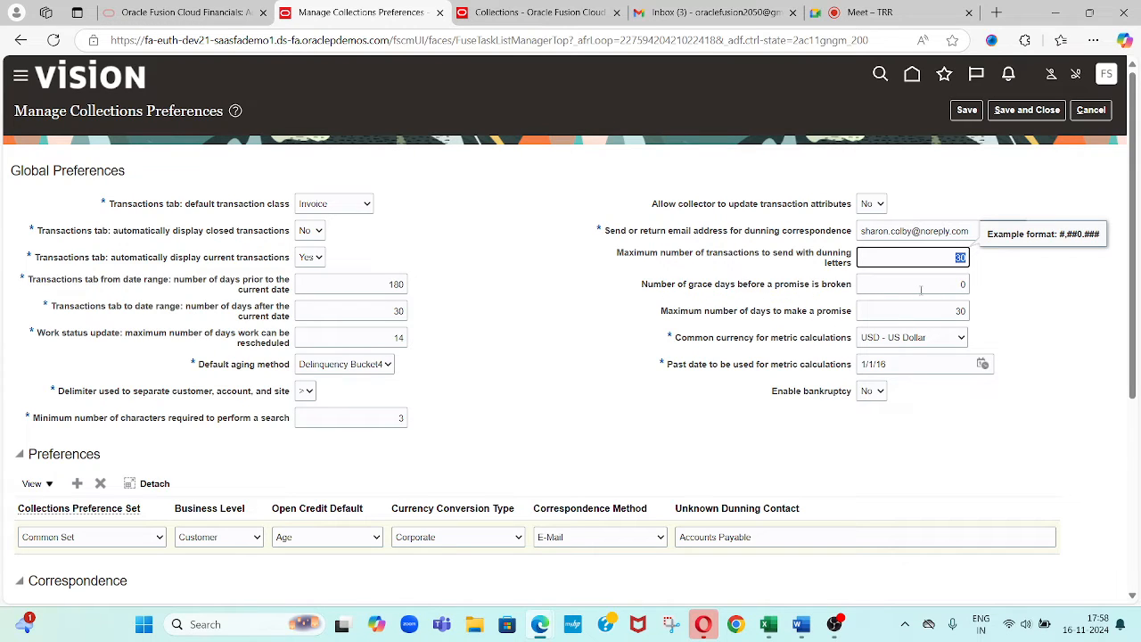
pyautogui.click(921, 289)
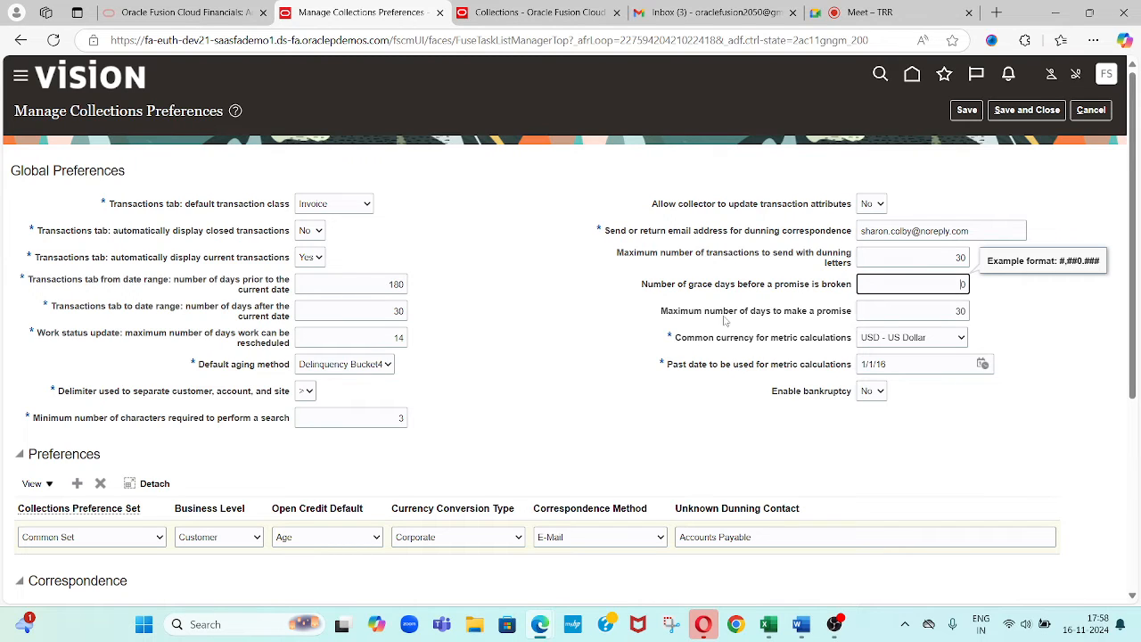
pyautogui.click(514, 366)
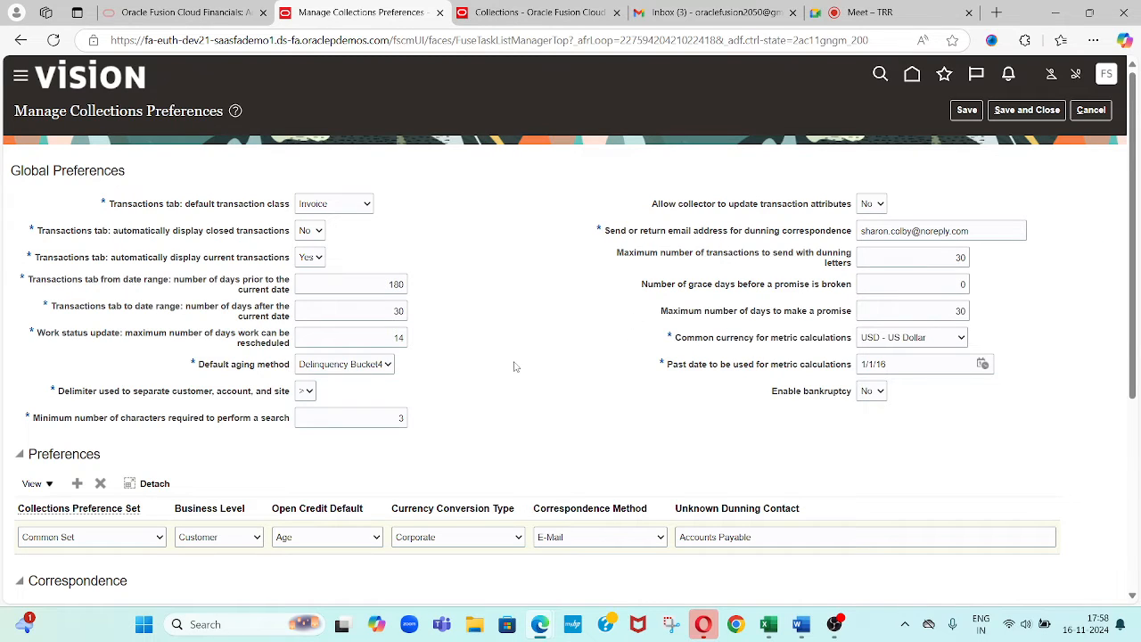
# - Examine the Common Set row in the Preferences section, including its Business Level choices
pyautogui.scroll(-3, 514, 365)
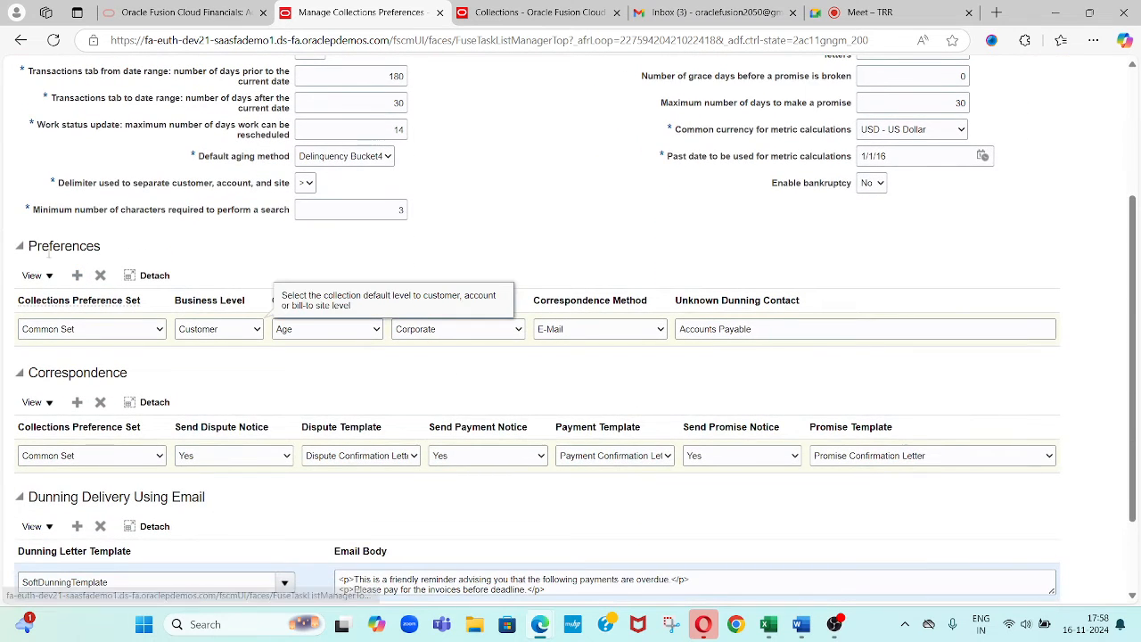
pyautogui.click(44, 317)
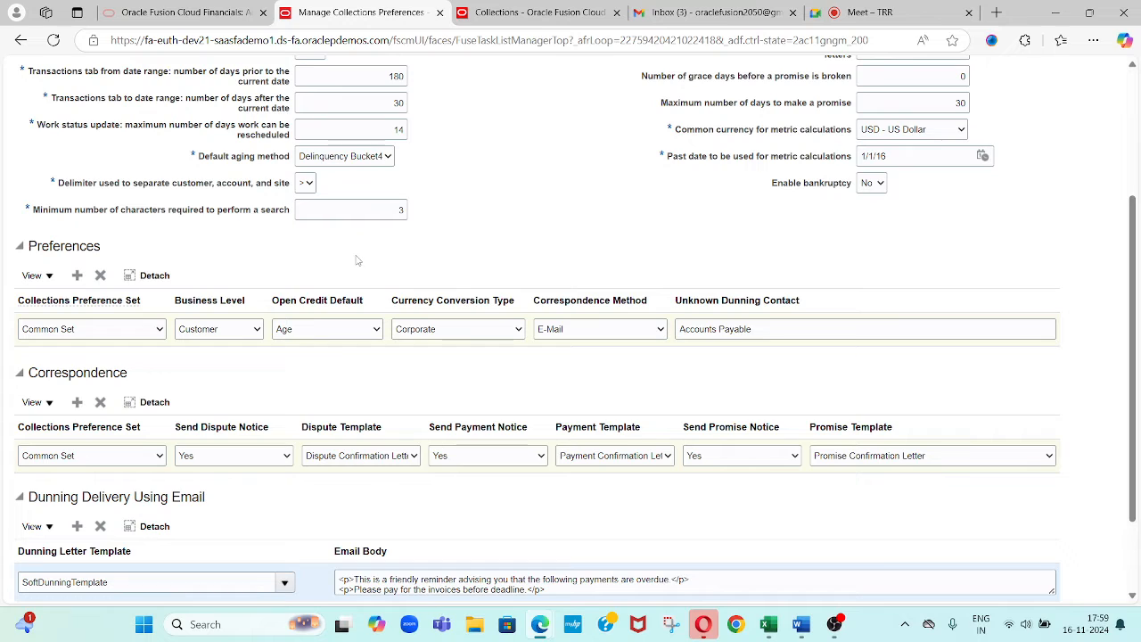
pyautogui.click(237, 332)
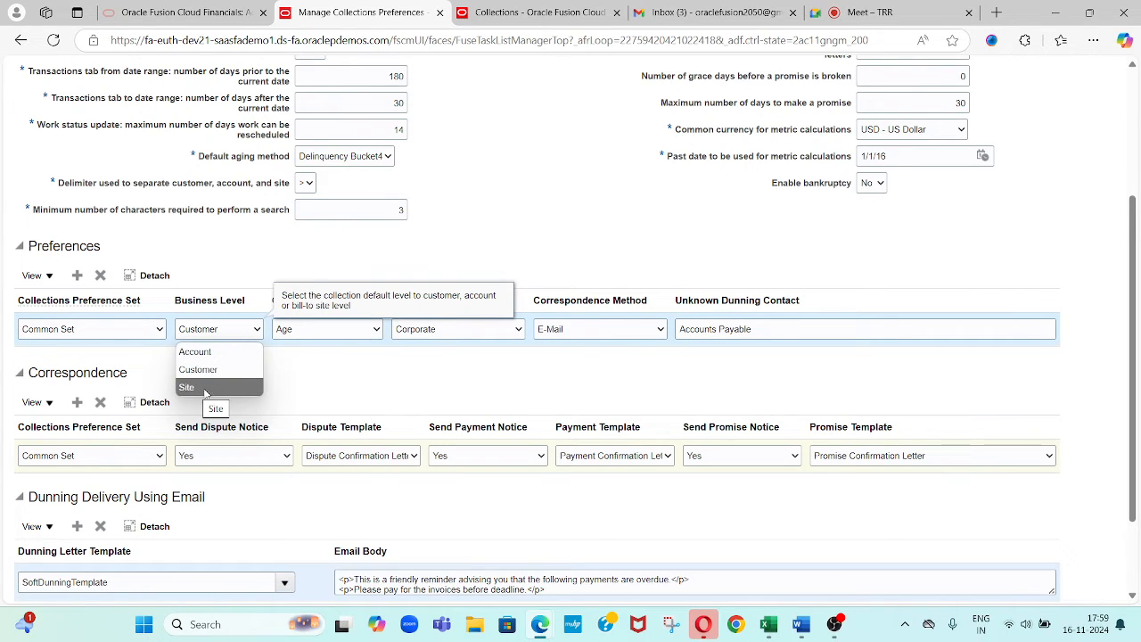
pyautogui.click(362, 261)
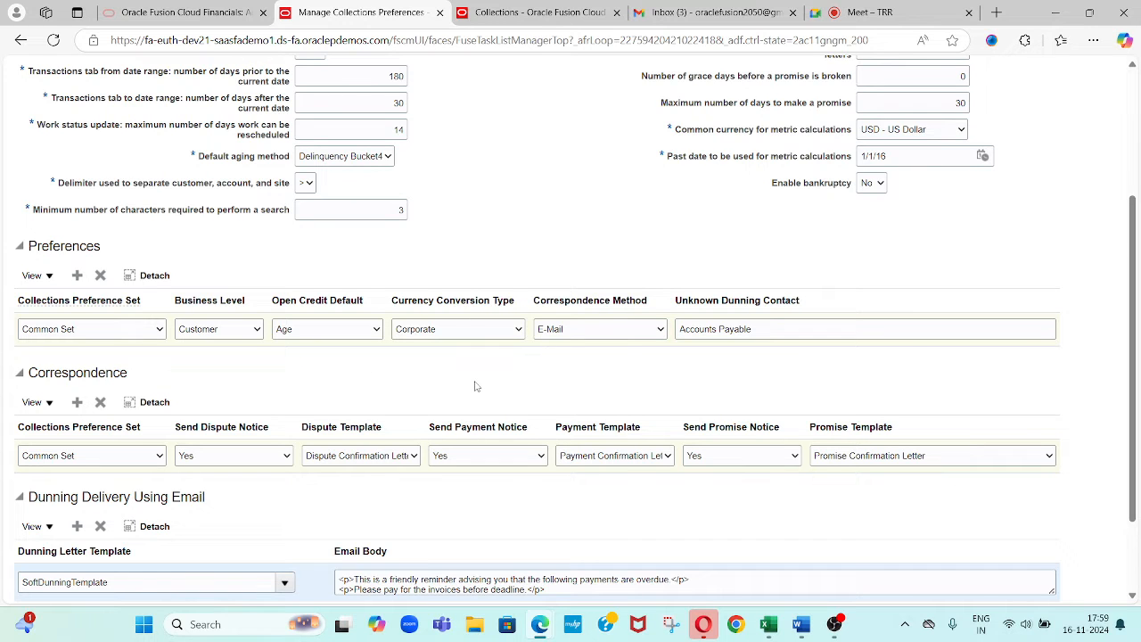
# - Examine the Correspondence notice templates and the email bodies of the dunning letter templates
pyautogui.scroll(-1, 475, 386)
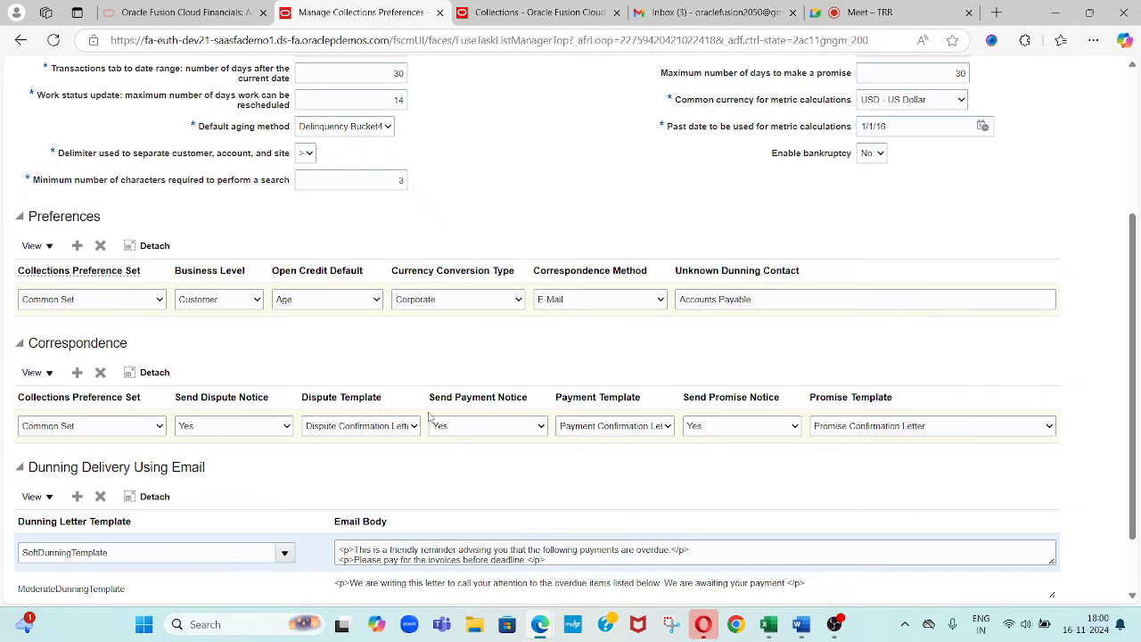
pyautogui.scroll(-1, 452, 493)
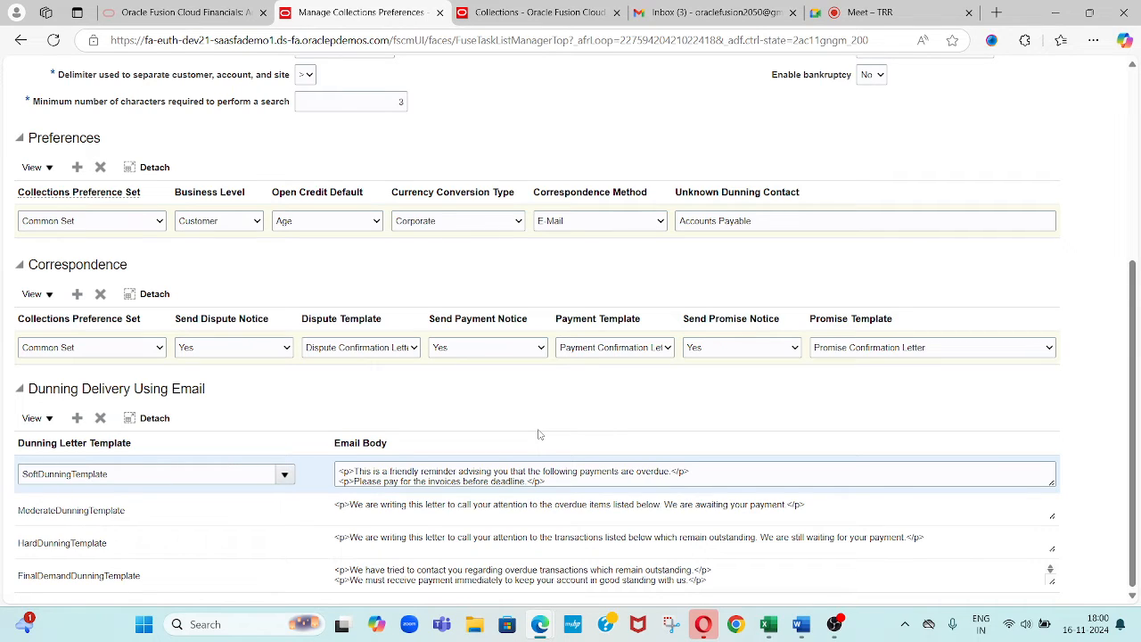
pyautogui.click(1134, 143)
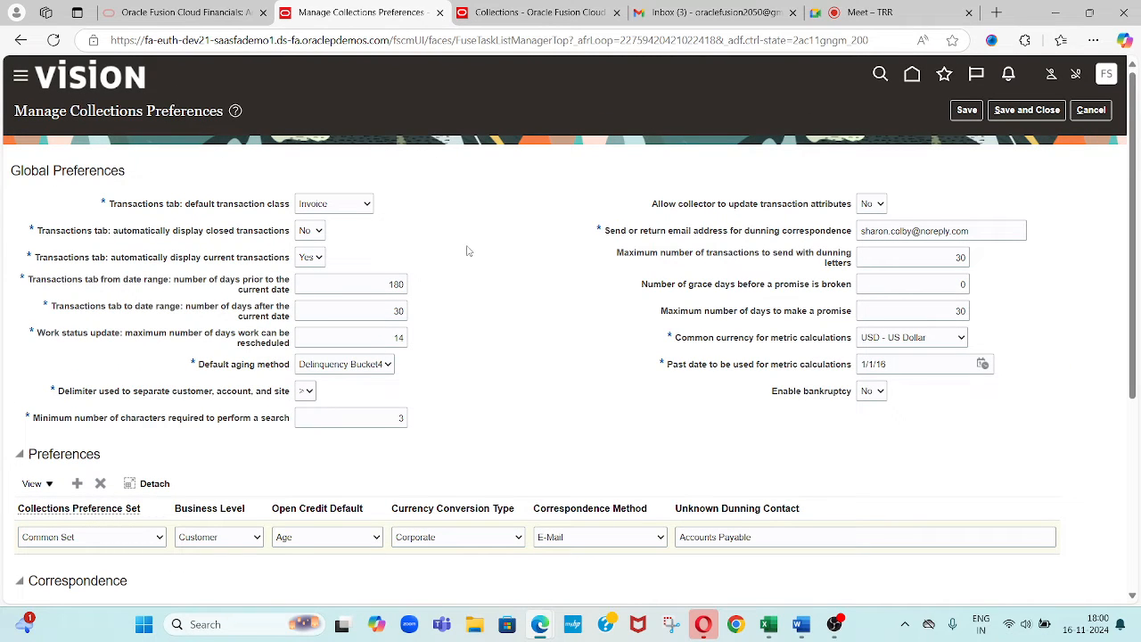
# - Check the Assign Strategies to Customers item in the Excel collections notes and return to Manage Collections Preferences in the browser
pyautogui.click(777, 633)
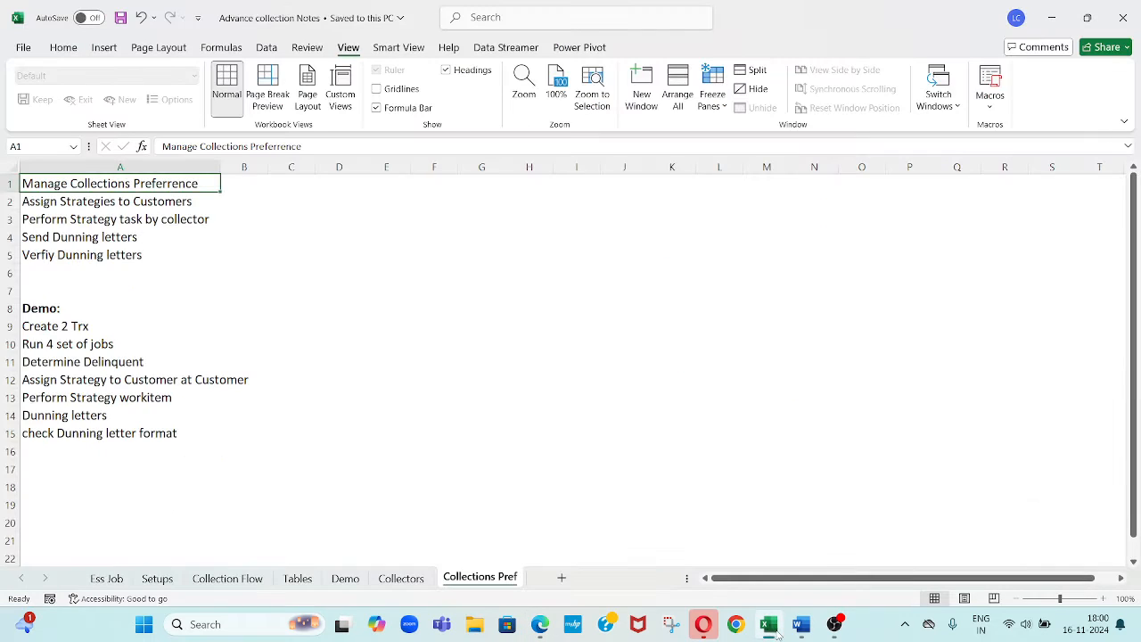
pyautogui.click(105, 205)
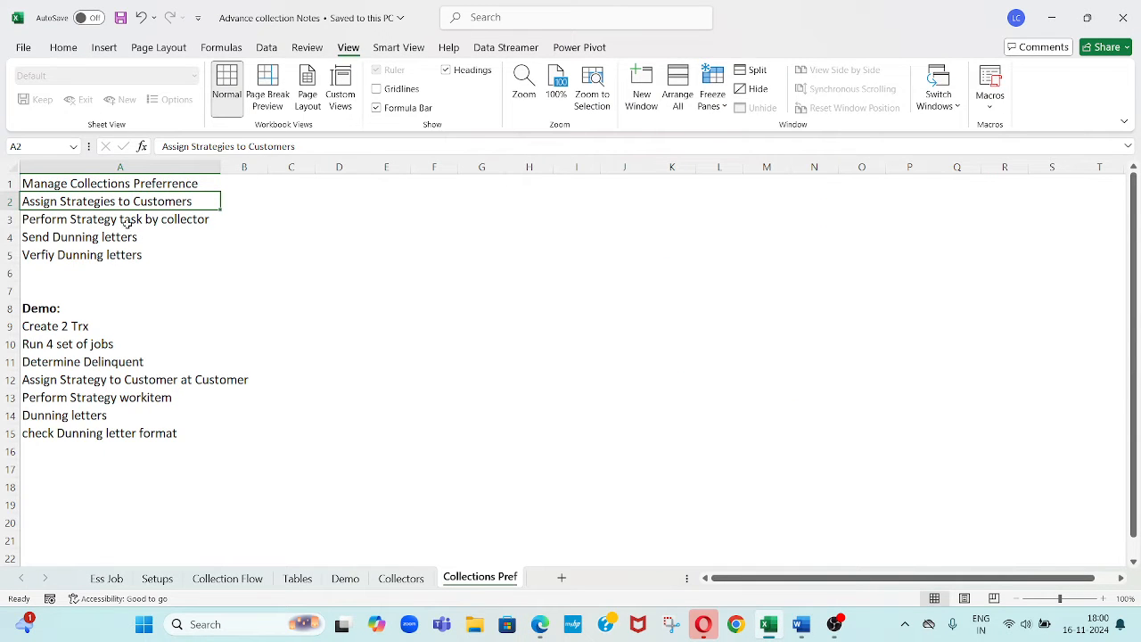
pyautogui.hotkey('alt', 'Tab')
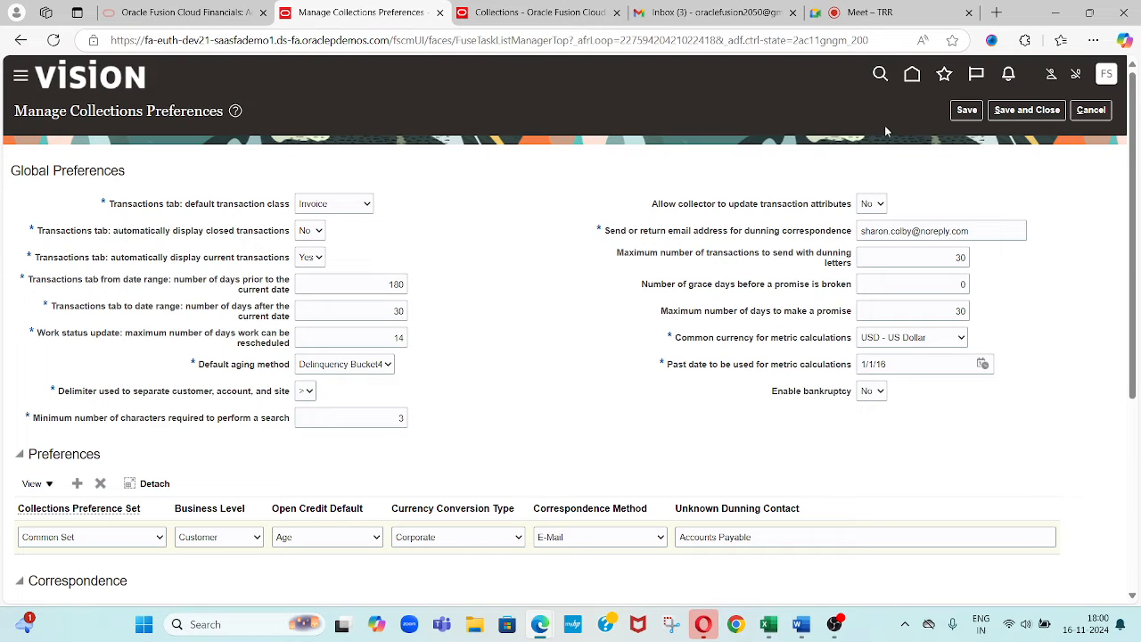
# - Leave Manage Collections Preferences without saving and open the Manage Collections Strategies task
pyautogui.click(1090, 114)
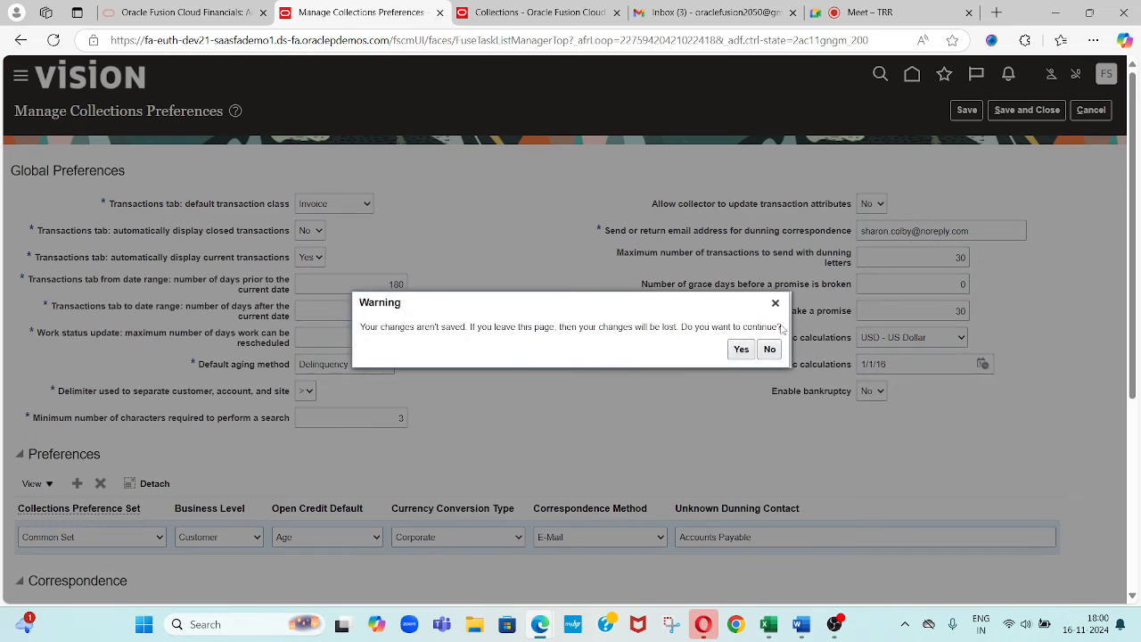
pyautogui.click(745, 350)
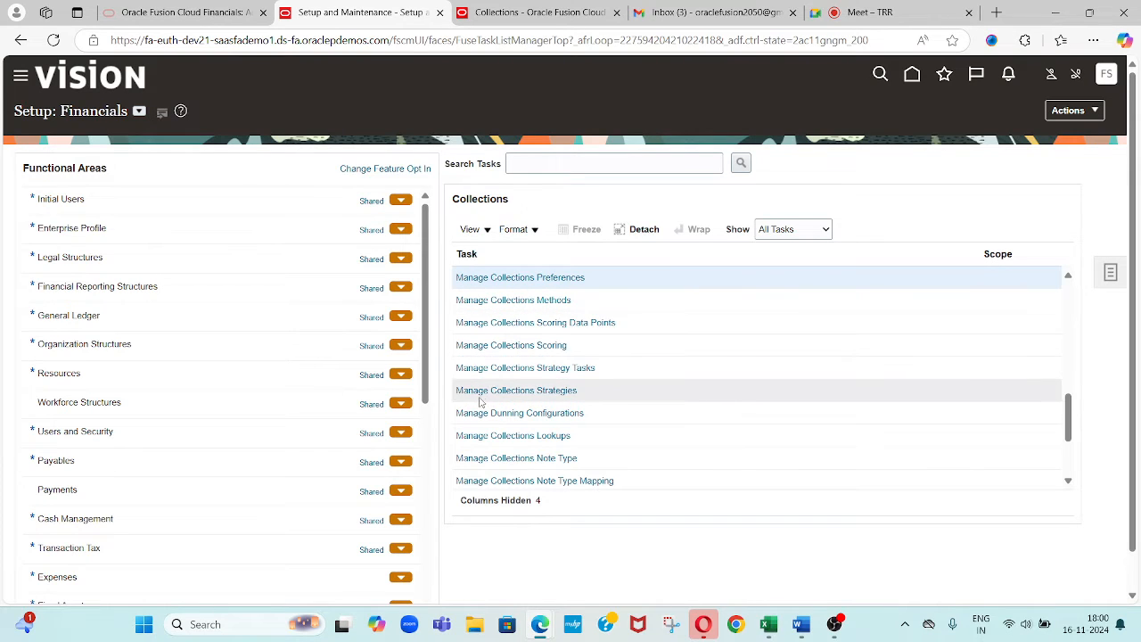
pyautogui.click(554, 395)
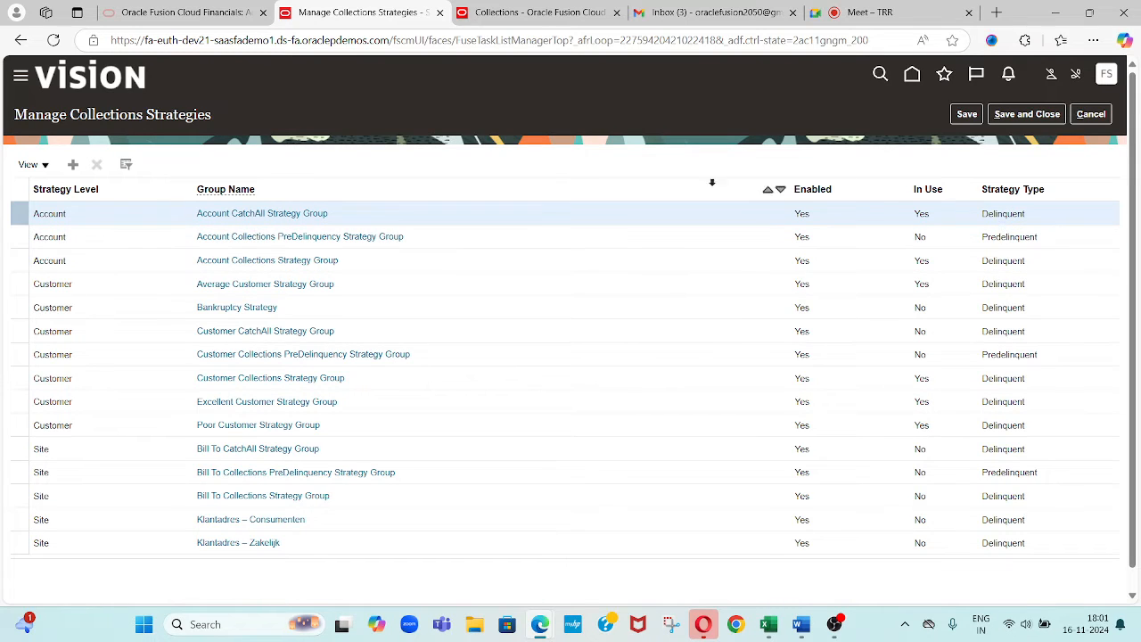
# - Open the Account CatchAll Strategy Group and examine its strategy method and tasks
pyautogui.click(235, 212)
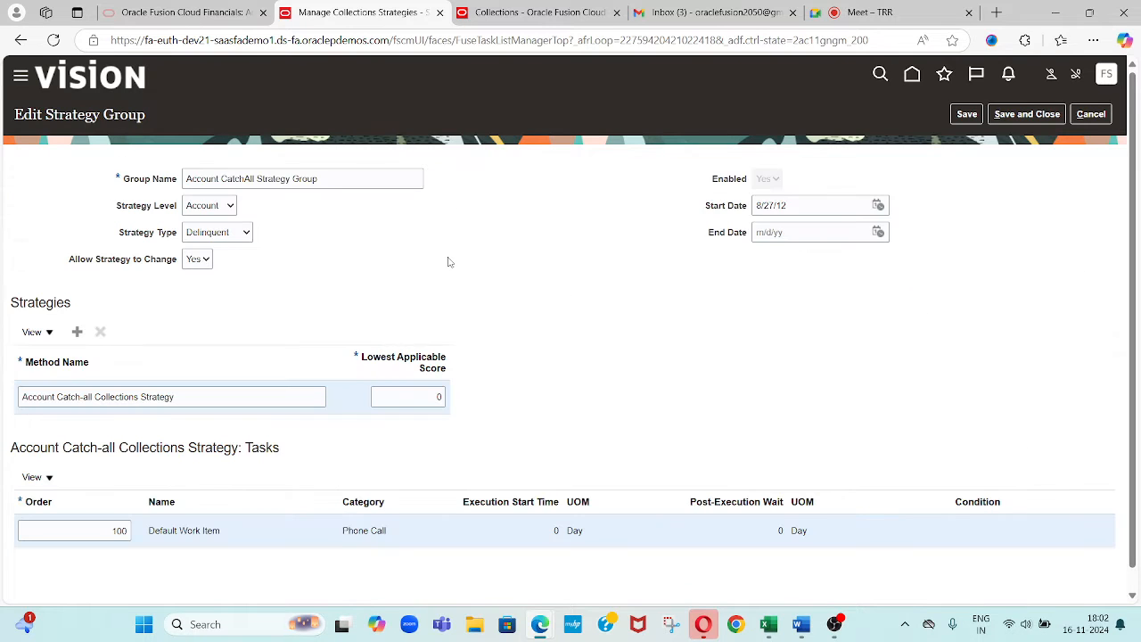
pyautogui.scroll(-1, 448, 267)
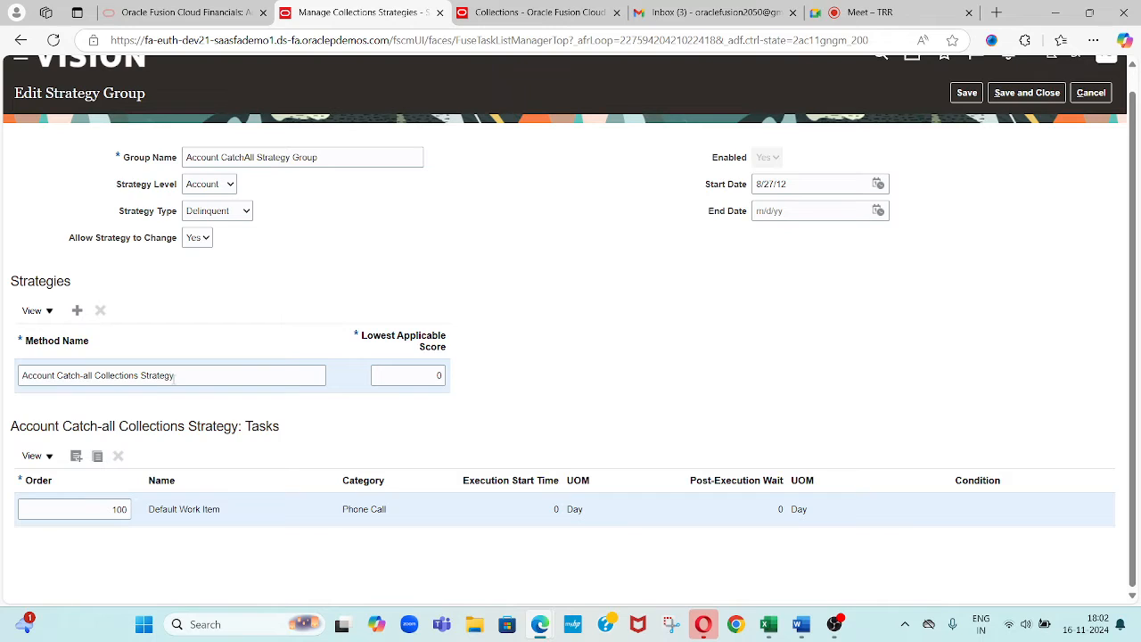
pyautogui.click(190, 378)
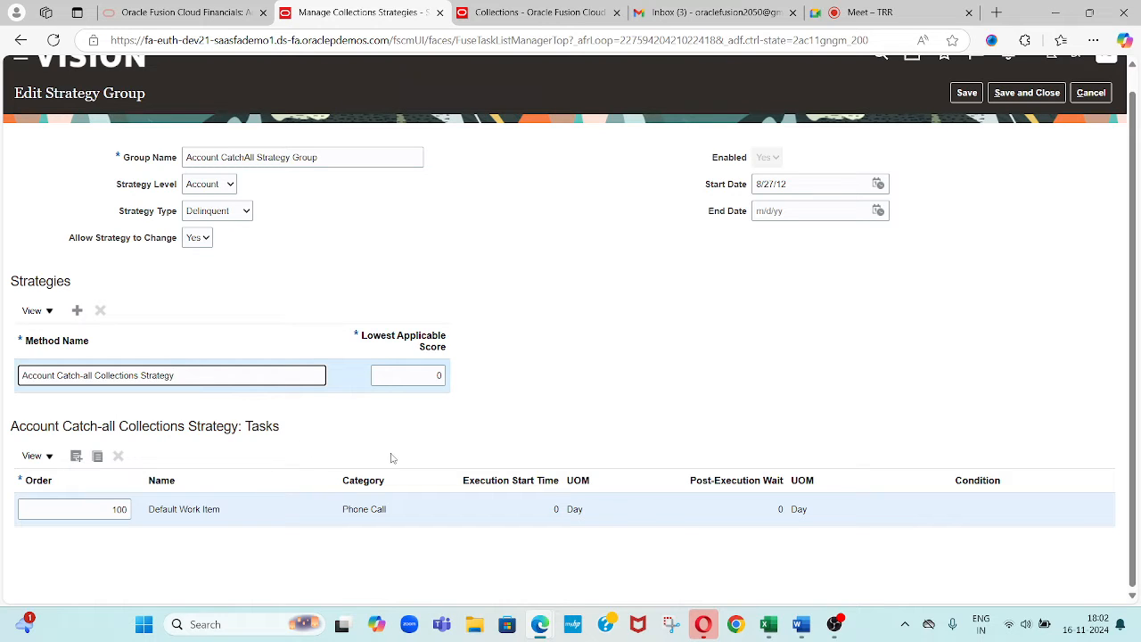
# - Cancel out of the strategy group and Manage Collections Strategies, and return to the application home page
pyautogui.click(1102, 95)
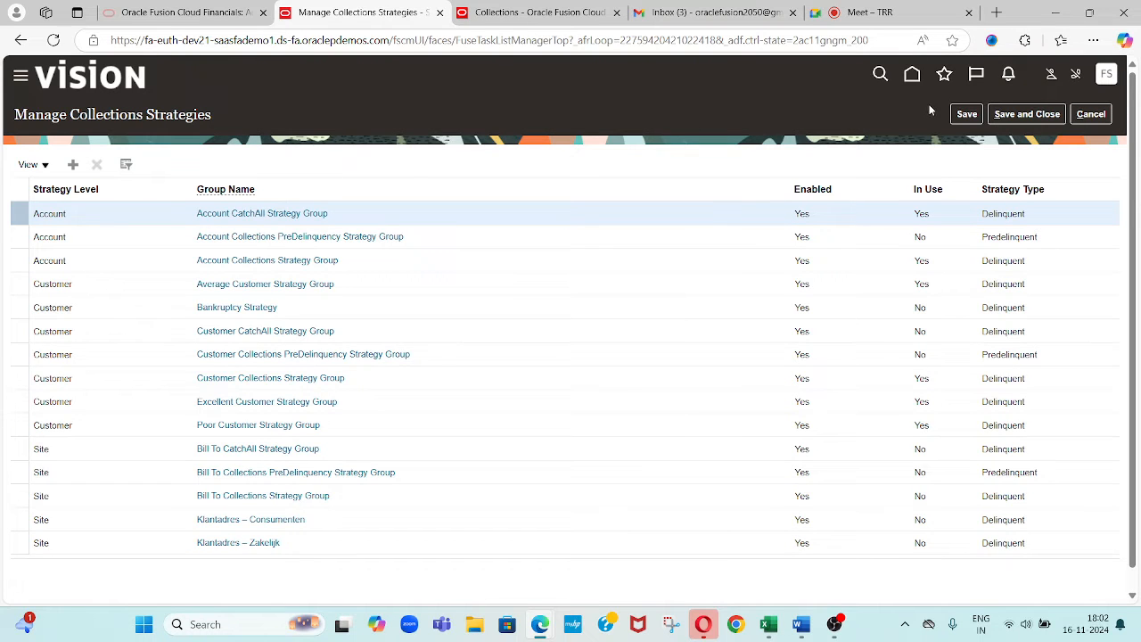
pyautogui.click(1093, 114)
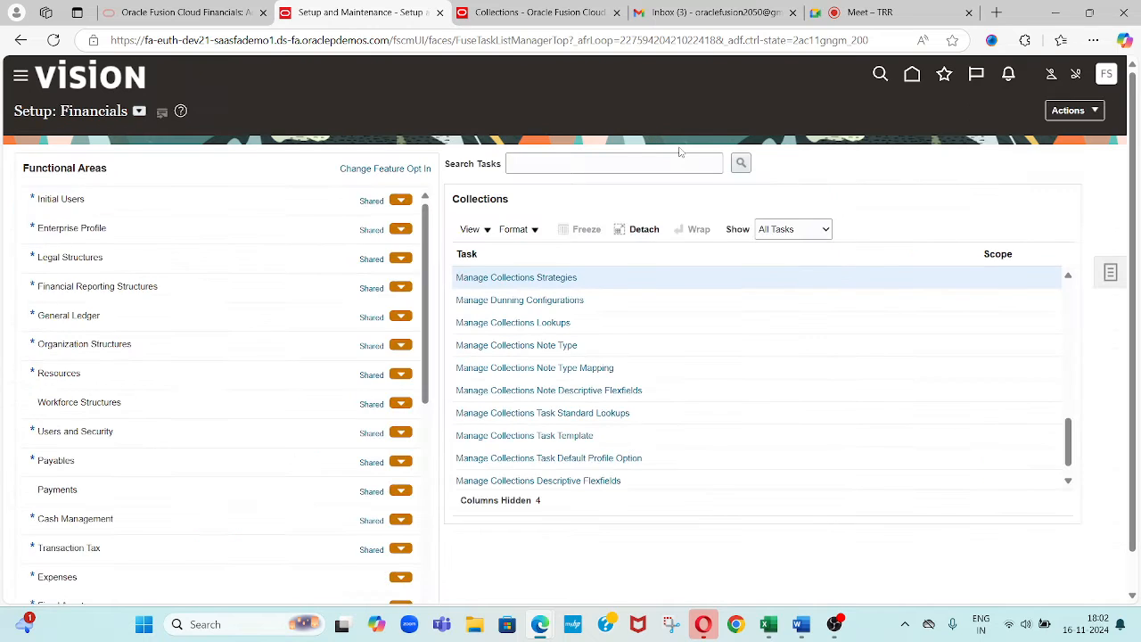
pyautogui.click(912, 74)
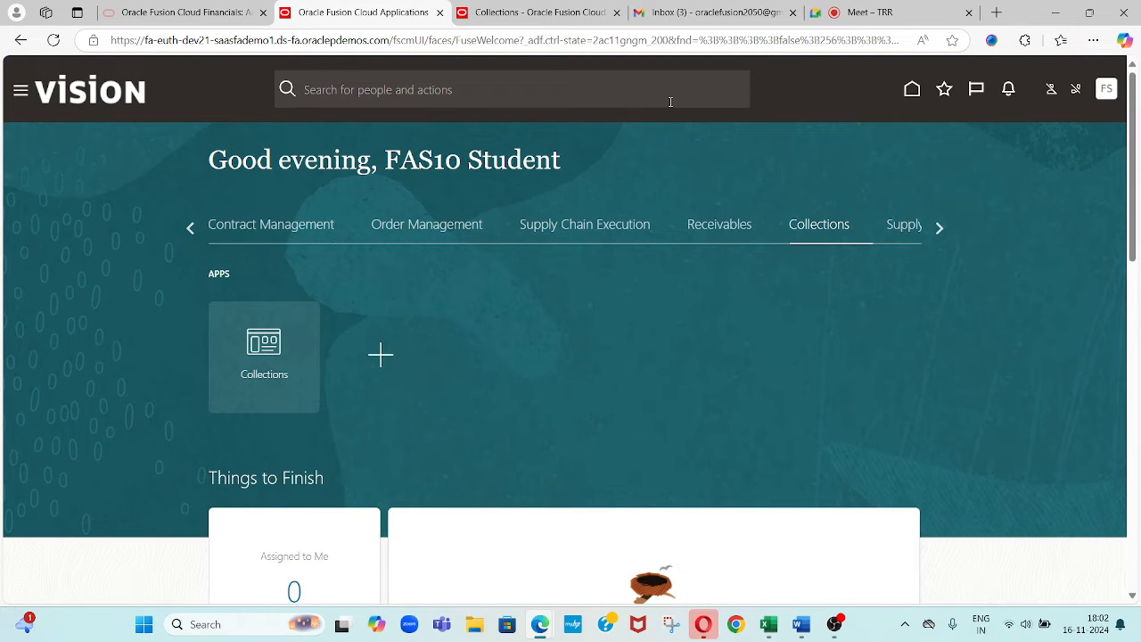
# - Open Billing under Receivables and start a new invoice transaction for US1 Business Unit
pyautogui.click(705, 225)
pyautogui.click(616, 360)
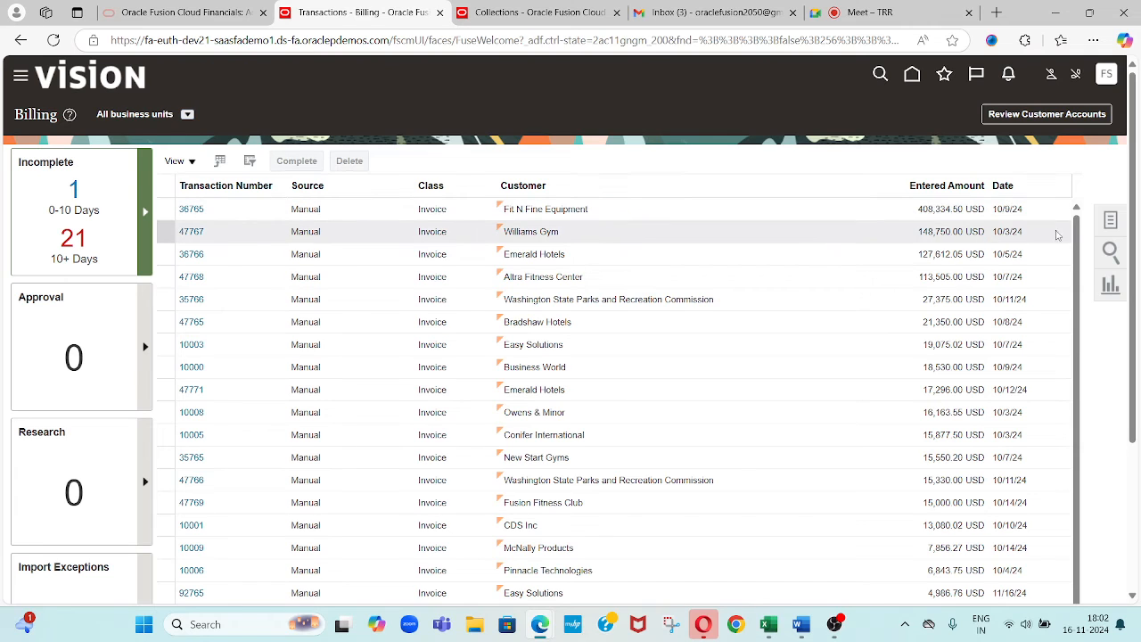
pyautogui.click(1110, 223)
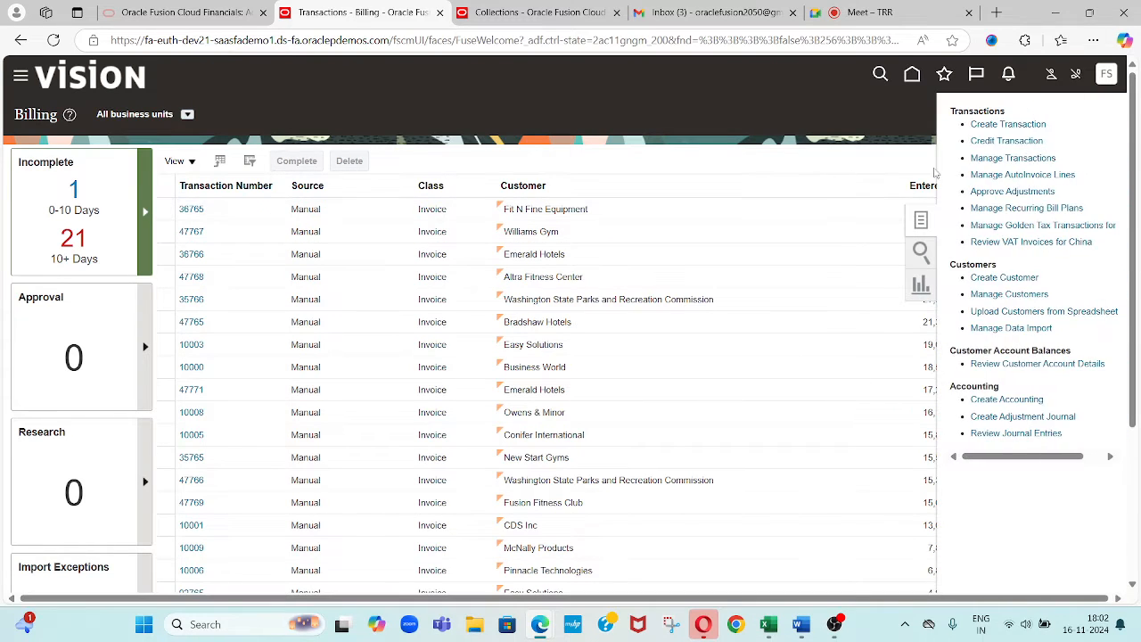
pyautogui.click(1001, 129)
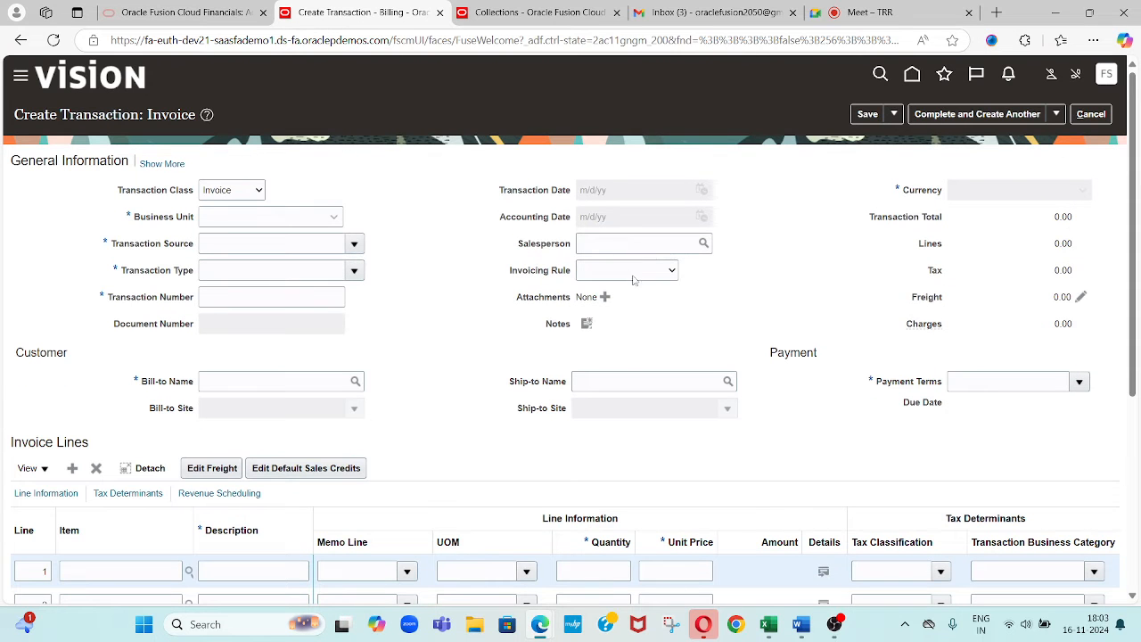
pyautogui.click(303, 217)
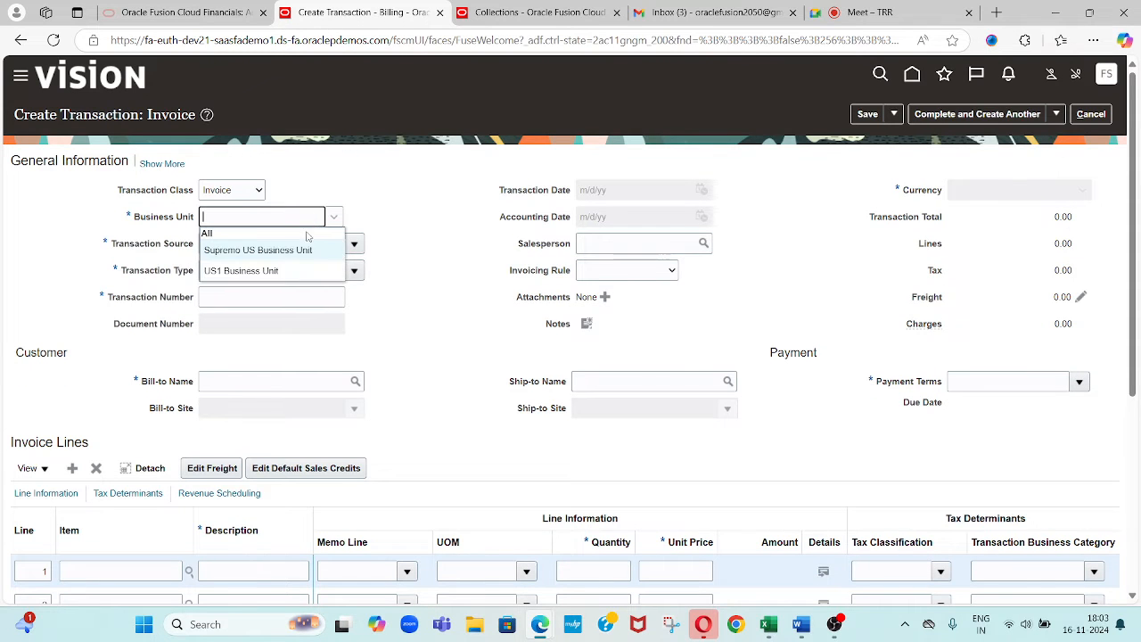
pyautogui.click(329, 267)
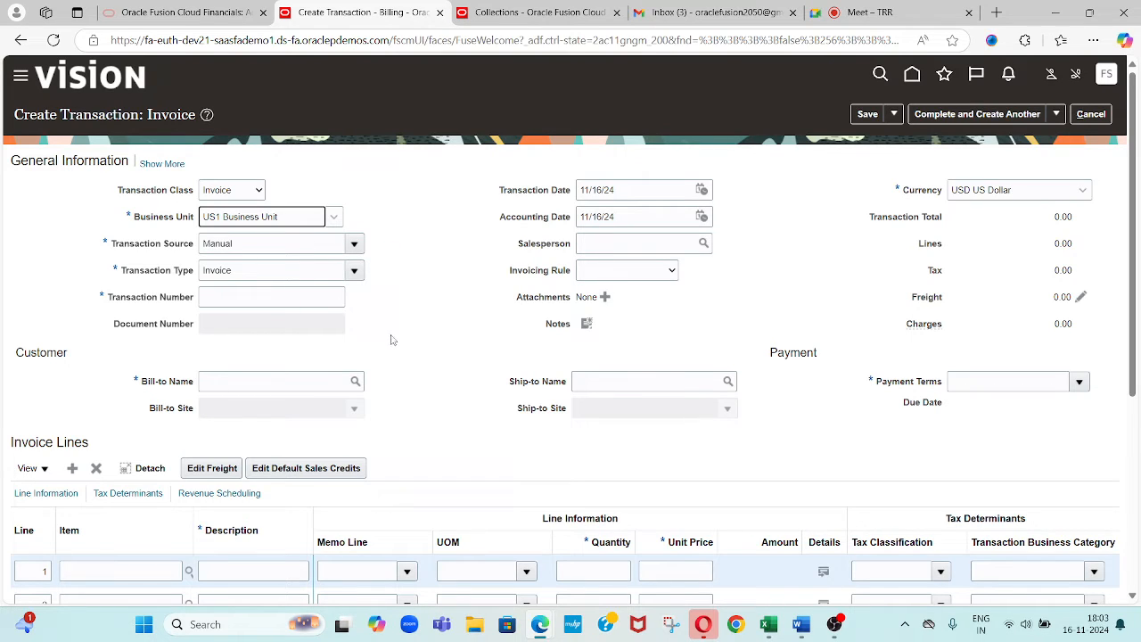
# - Look up the bill-to customer by account number and select ABC Hardware Manufacturing for the invoice
pyautogui.click(281, 378)
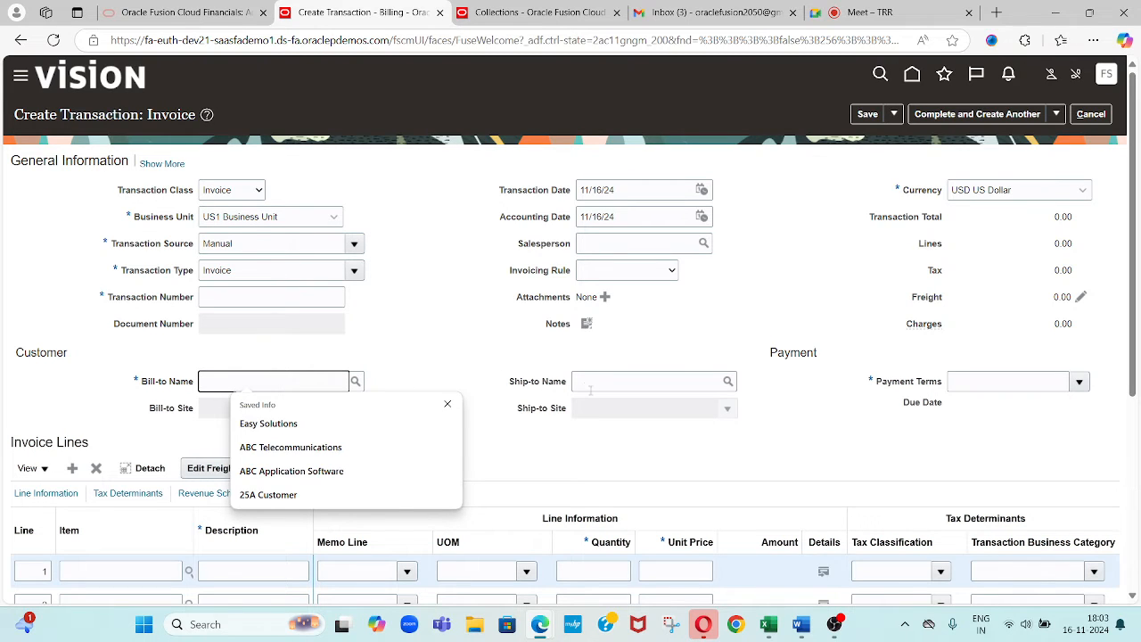
pyautogui.write('20')
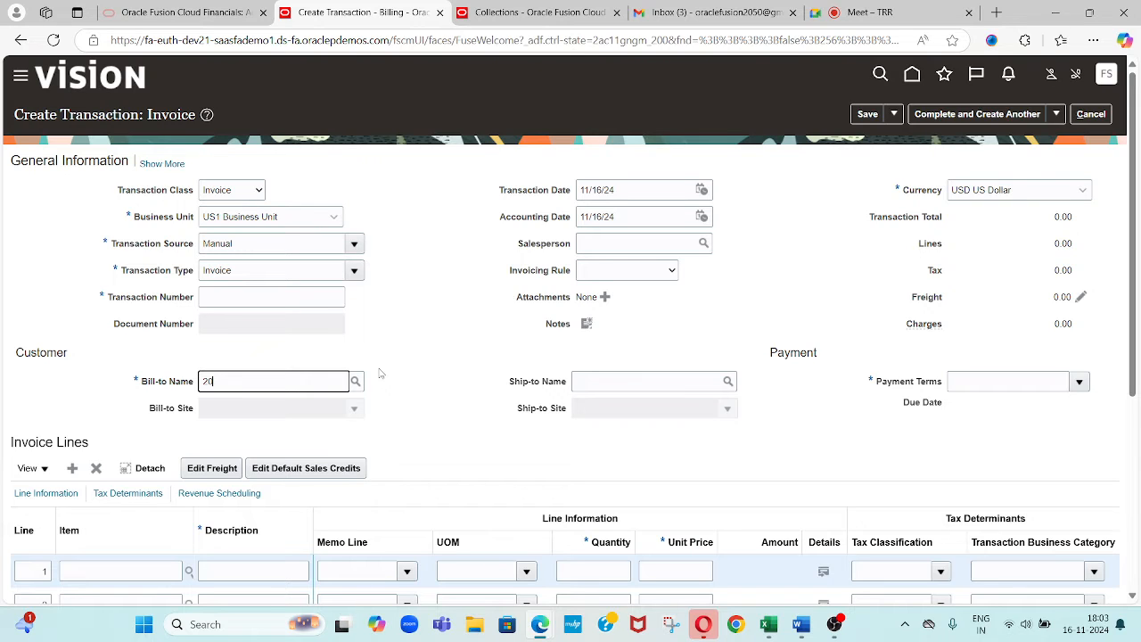
pyautogui.write('380')
pyautogui.press('Tab')
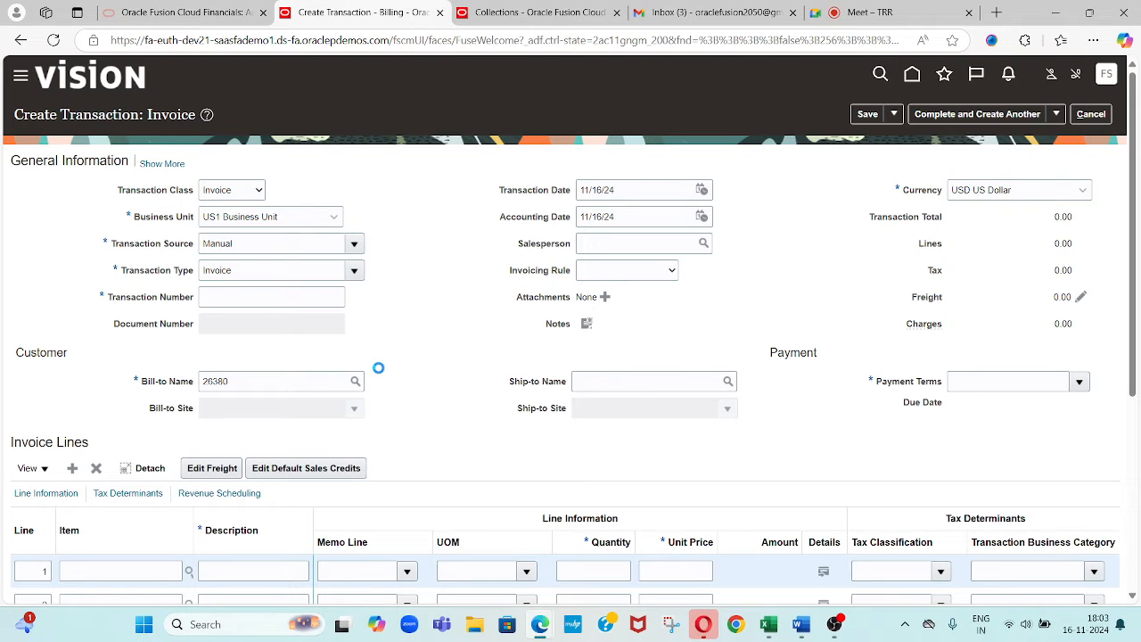
pyautogui.click(355, 380)
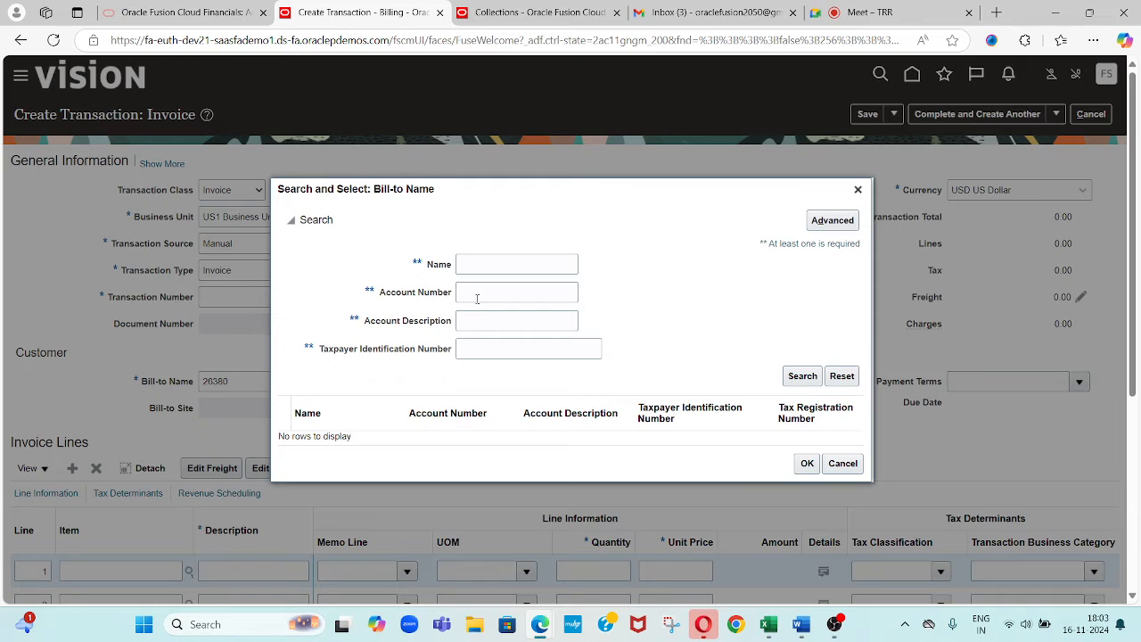
pyautogui.click(477, 297)
pyautogui.write('26380')
pyautogui.press('Tab')
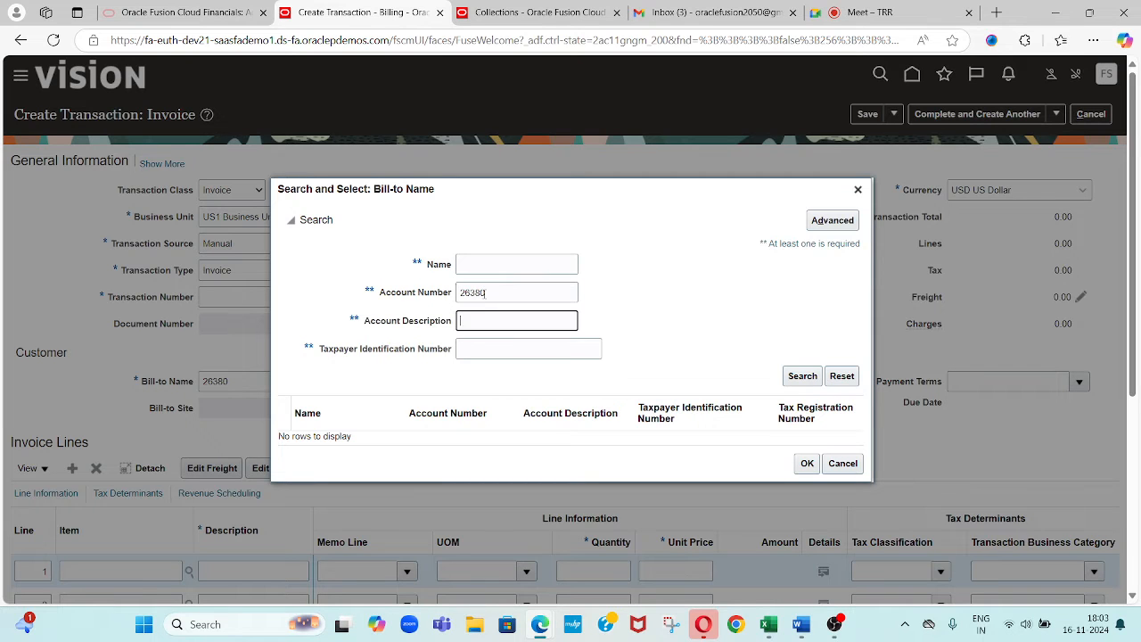
pyautogui.press('Return')
pyautogui.click(374, 436)
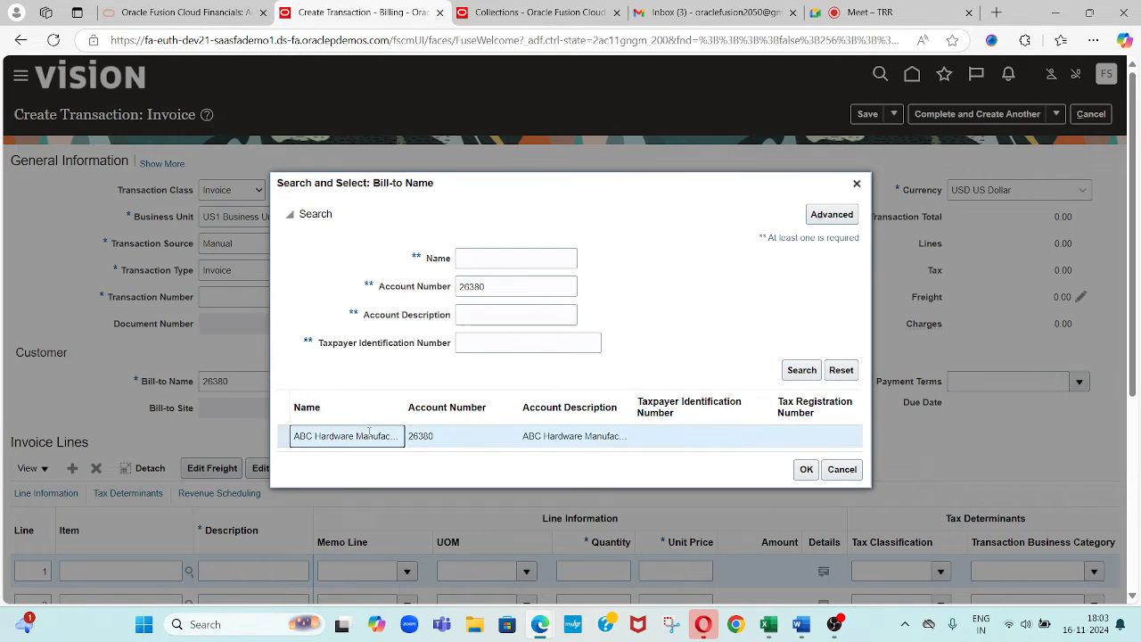
pyautogui.click(806, 469)
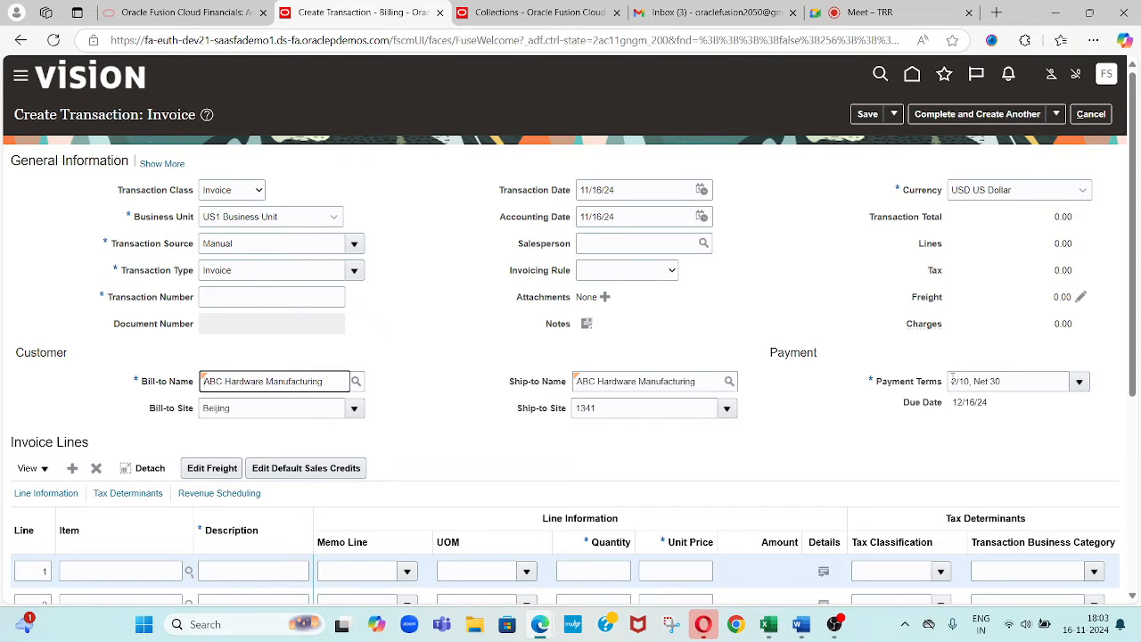
# - Set the invoice's transaction date to 10/1/24
pyautogui.click(702, 191)
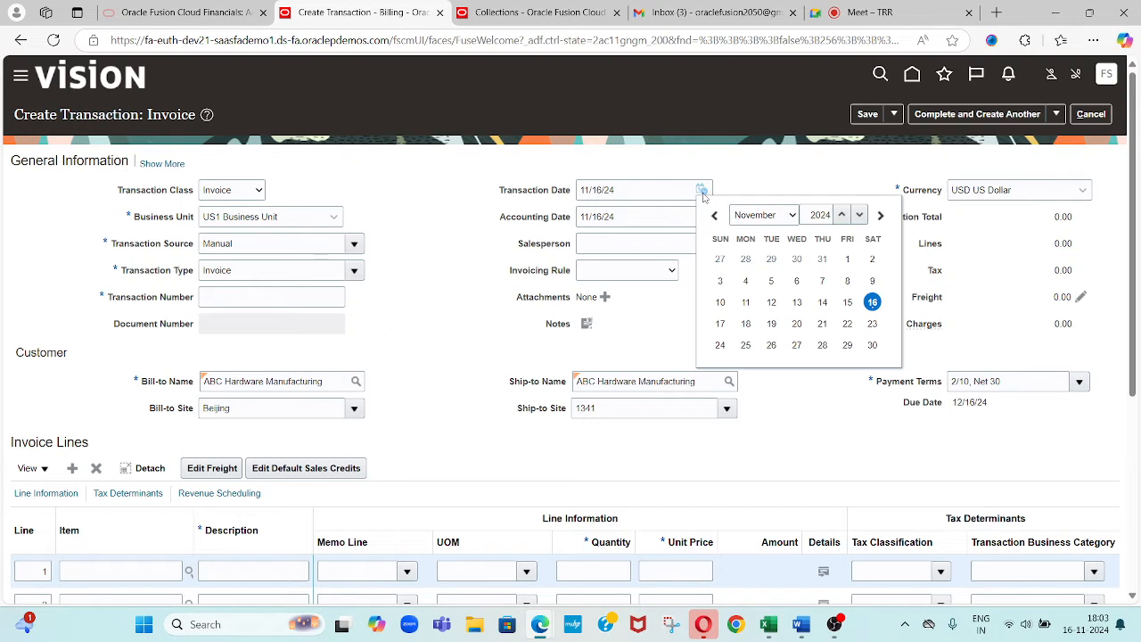
pyautogui.click(774, 217)
pyautogui.click(758, 398)
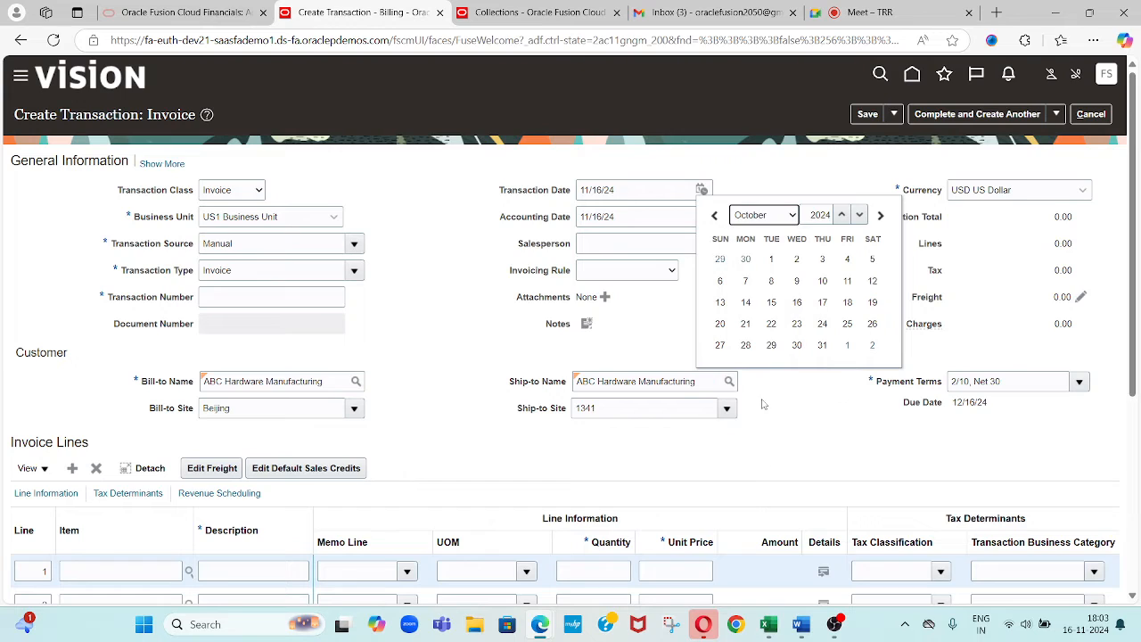
pyautogui.click(770, 260)
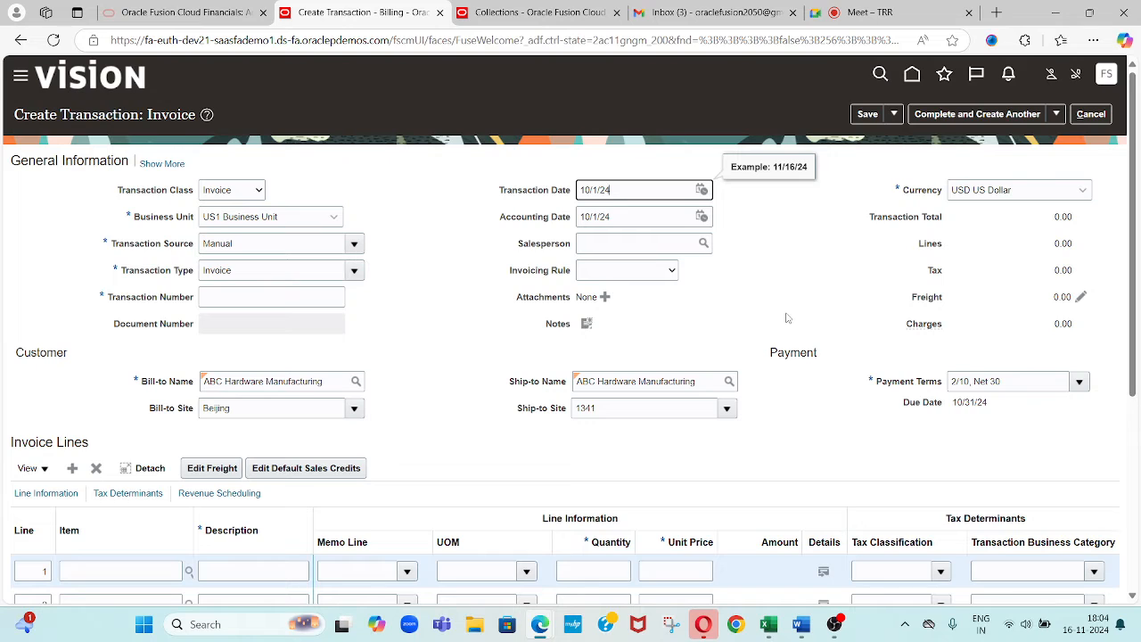
# - Fill in the first invoice line with description Test, quantity 50 and unit price 500
pyautogui.click(257, 571)
pyautogui.write('Test')
pyautogui.press('Tab')
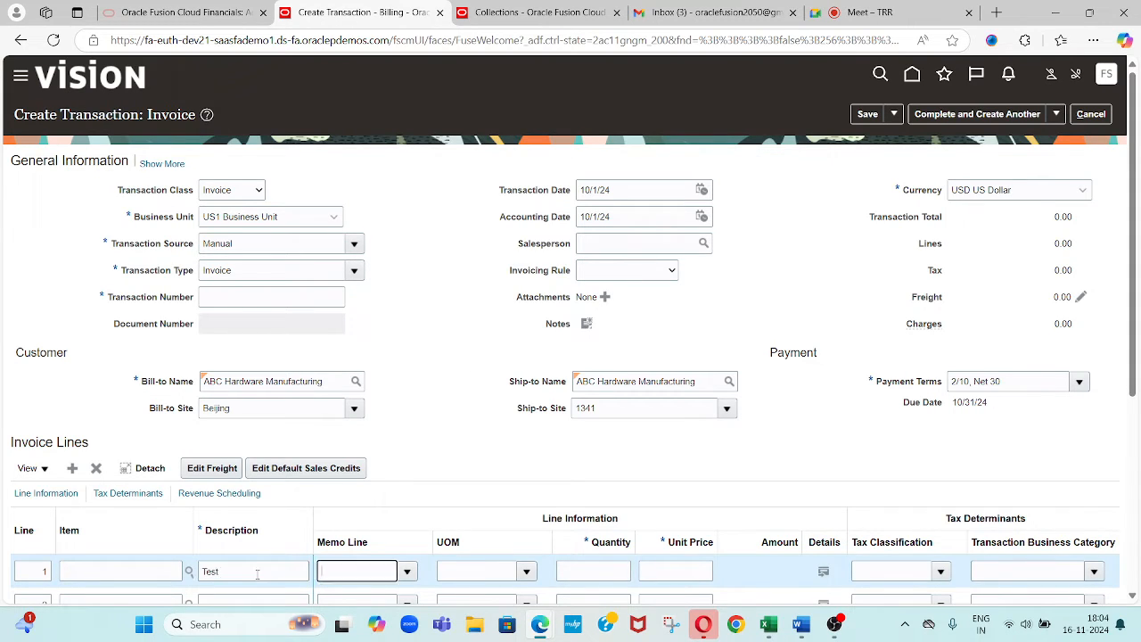
pyautogui.press('Tab')
pyautogui.write('50')
pyautogui.press('Tab')
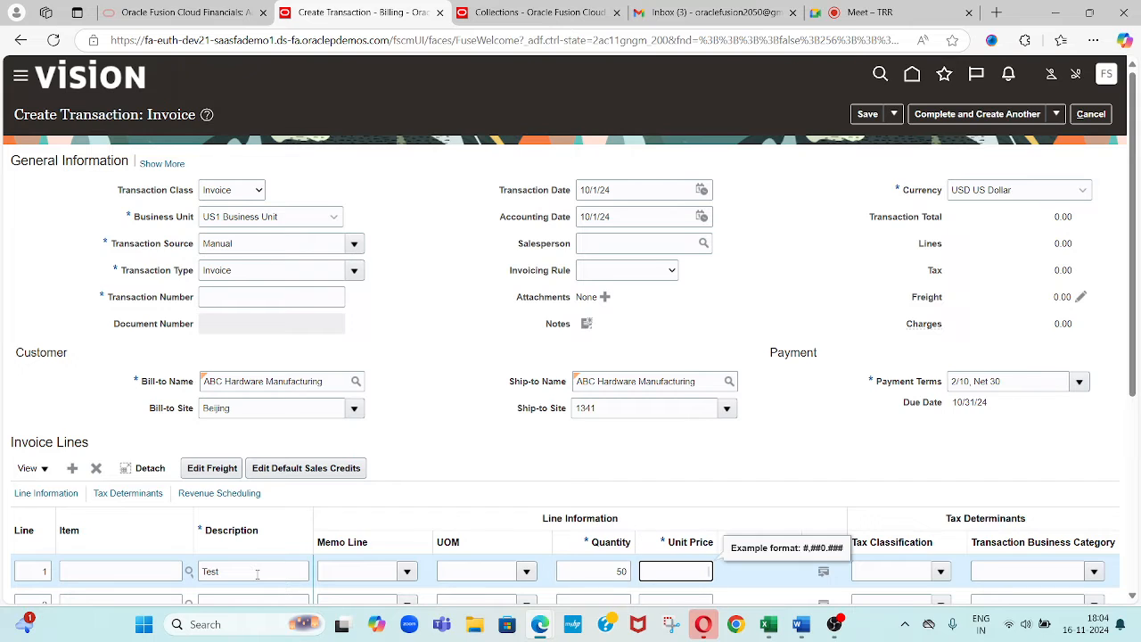
pyautogui.write('500')
pyautogui.press('Tab')
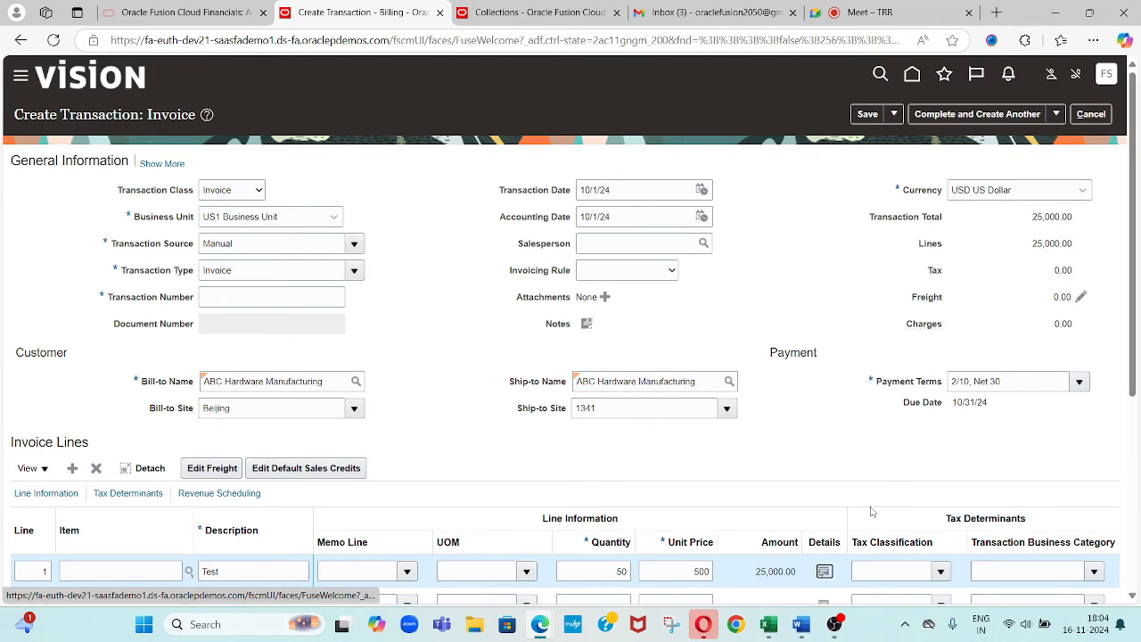
# - Save the invoice, then complete it and open it for review
pyautogui.click(867, 116)
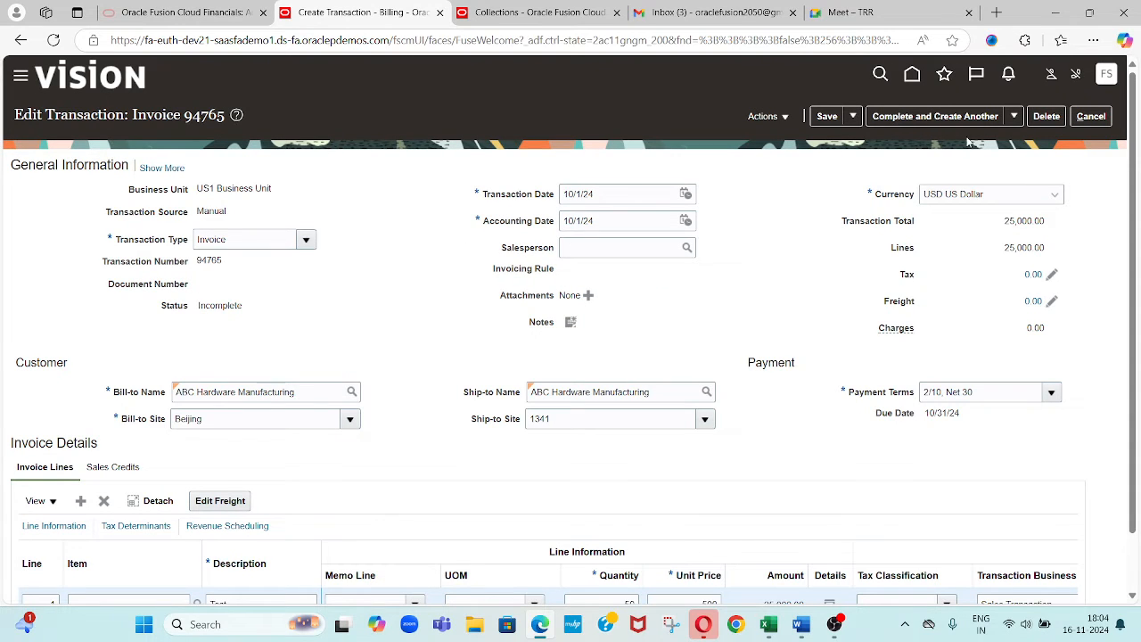
pyautogui.click(1013, 119)
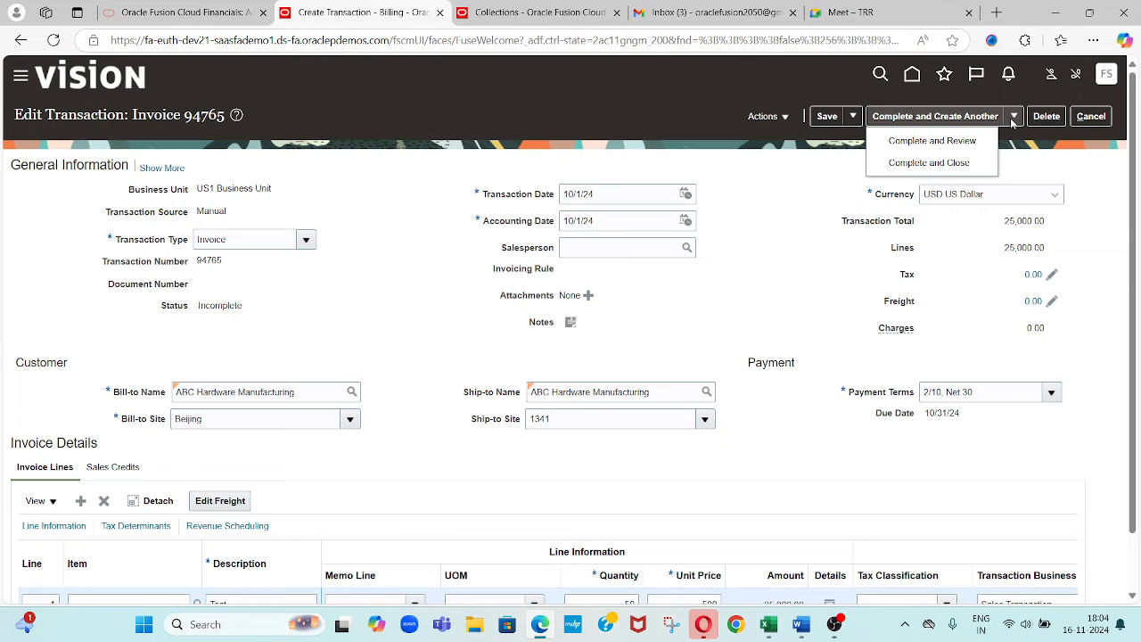
pyautogui.click(937, 143)
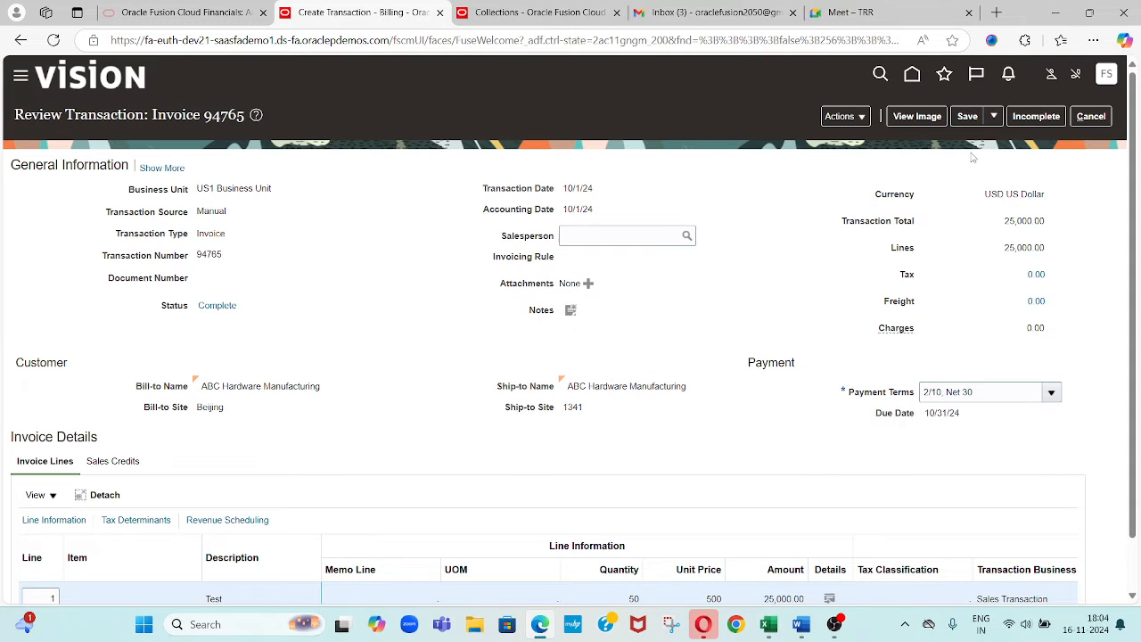
# - Duplicate the completed invoice and set the copy's transaction date to 10/4/24
pyautogui.click(867, 122)
pyautogui.click(870, 255)
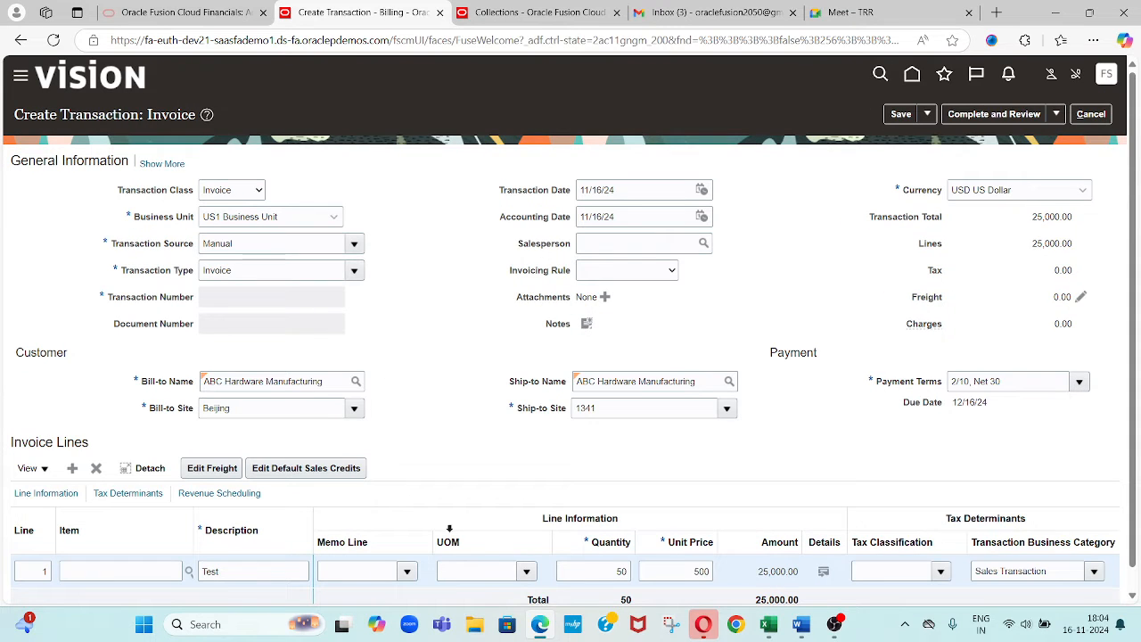
pyautogui.click(703, 190)
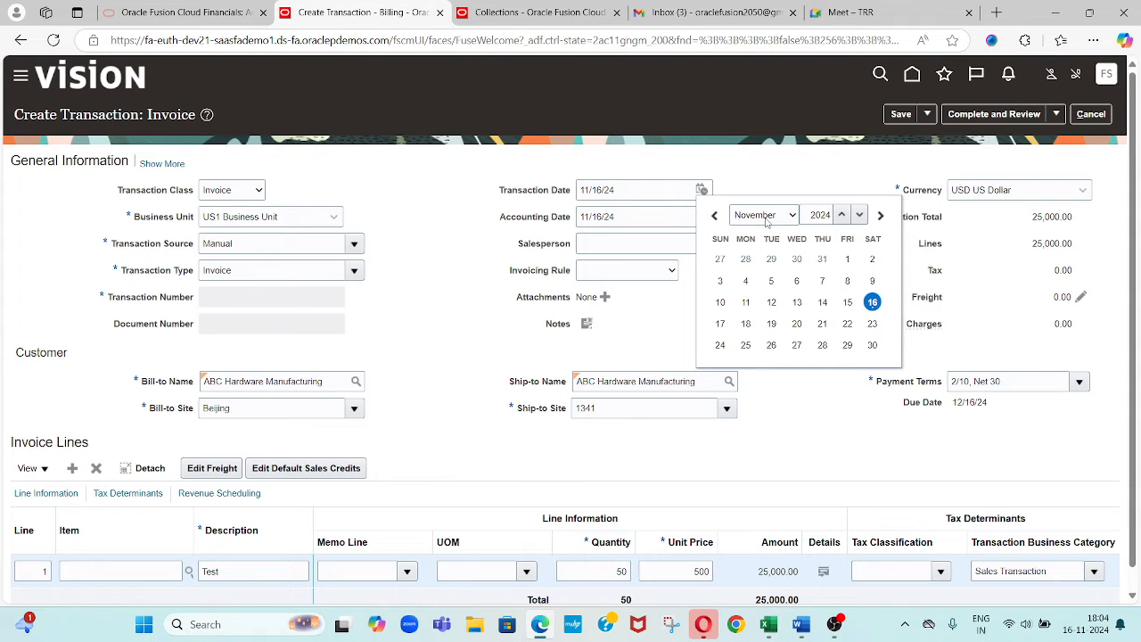
pyautogui.click(766, 223)
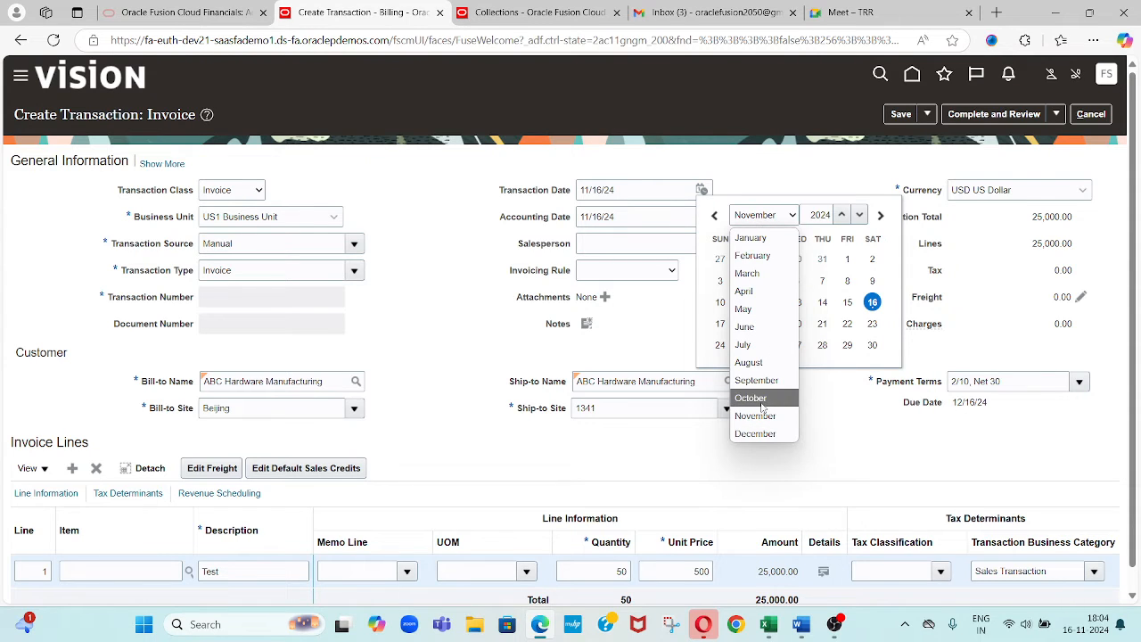
pyautogui.click(762, 406)
pyautogui.click(847, 258)
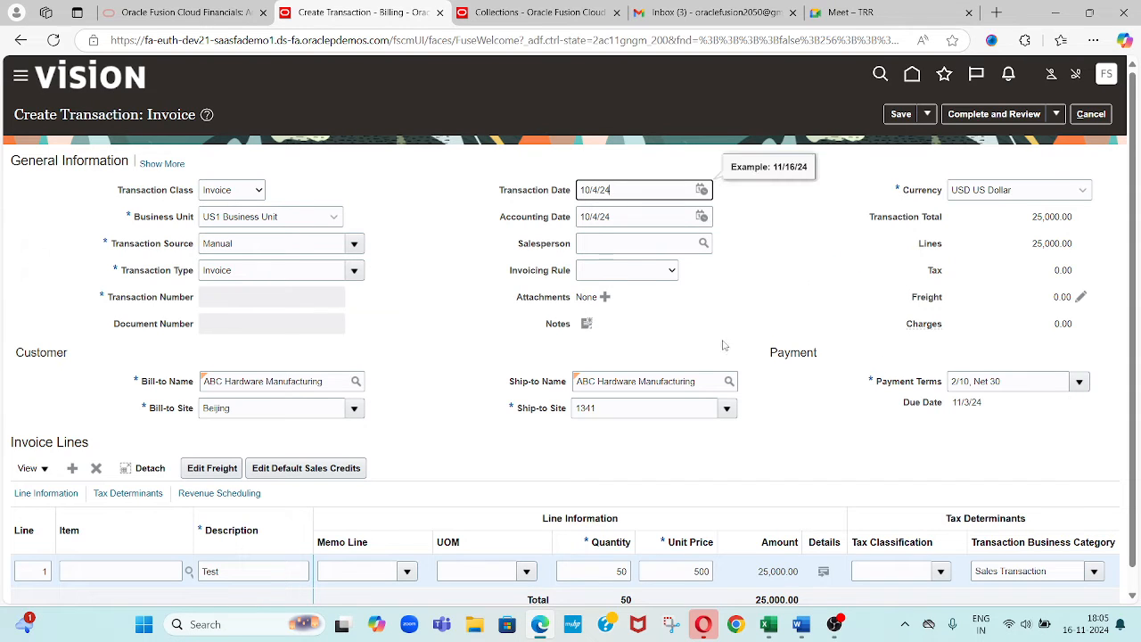
# - Set the duplicated invoice line's quantity to 500, then save the invoice and complete it for review
pyautogui.click(618, 571)
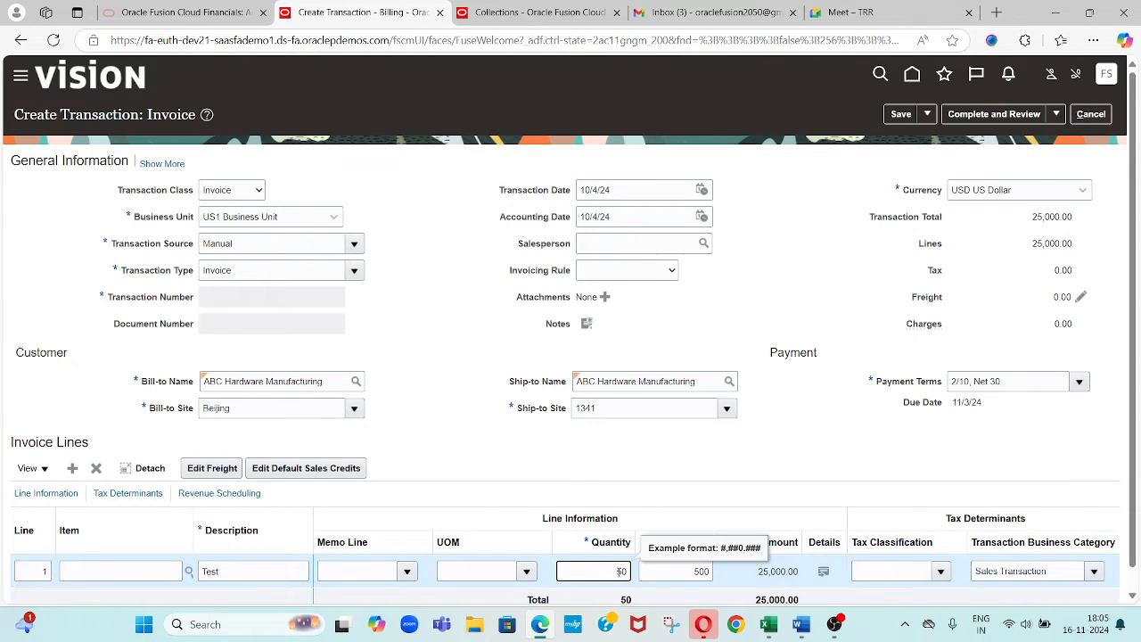
pyautogui.write('0')
pyautogui.press('Tab')
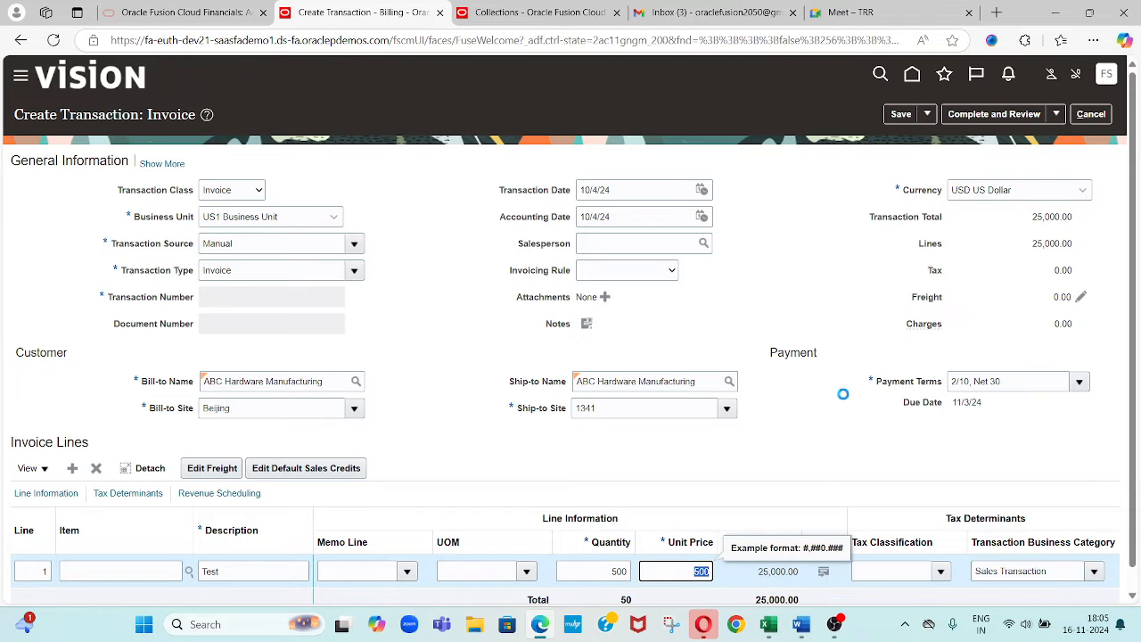
pyautogui.click(905, 116)
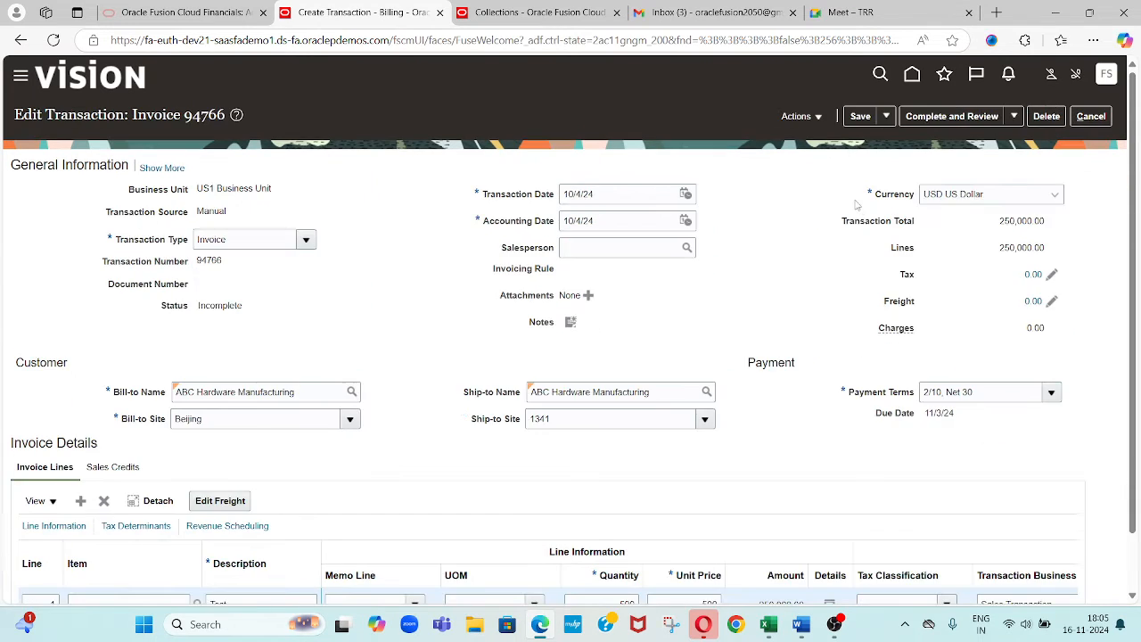
pyautogui.click(971, 118)
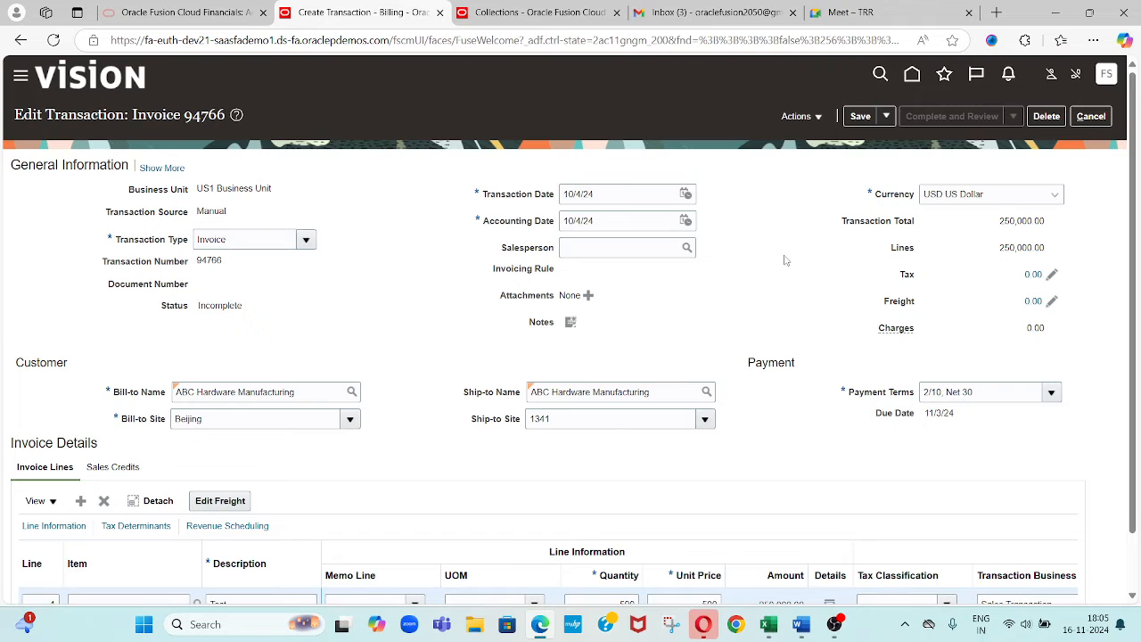
# - In the Excel collections notes, enter "done" beside Create 2 Trx and select the Run 4 set of jobs item
pyautogui.click(768, 624)
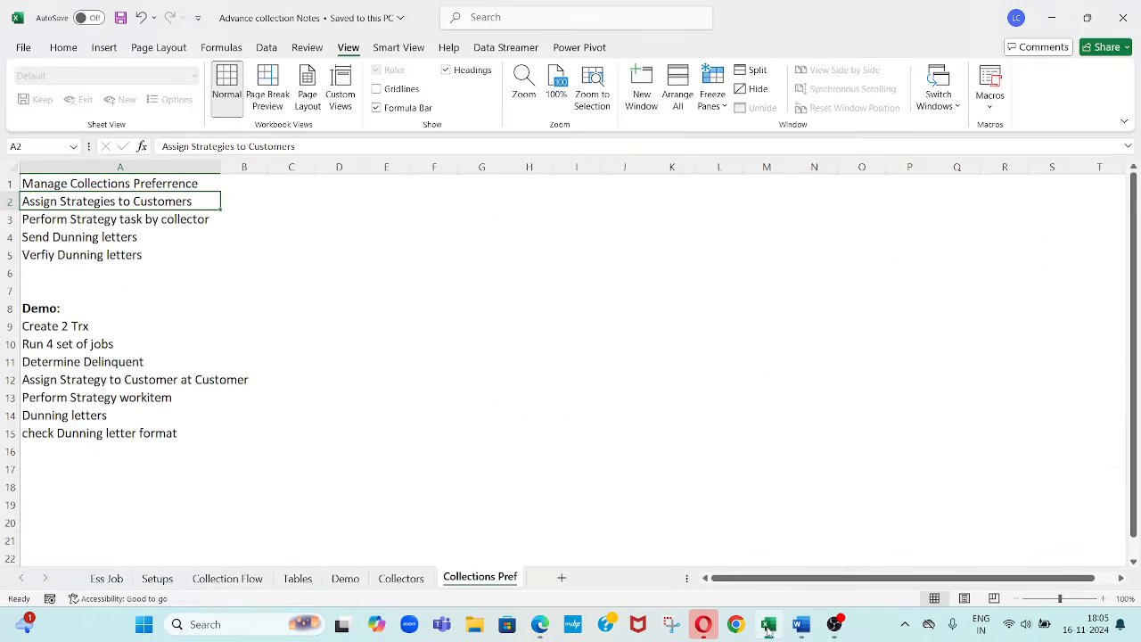
pyautogui.click(101, 329)
pyautogui.press('Right')
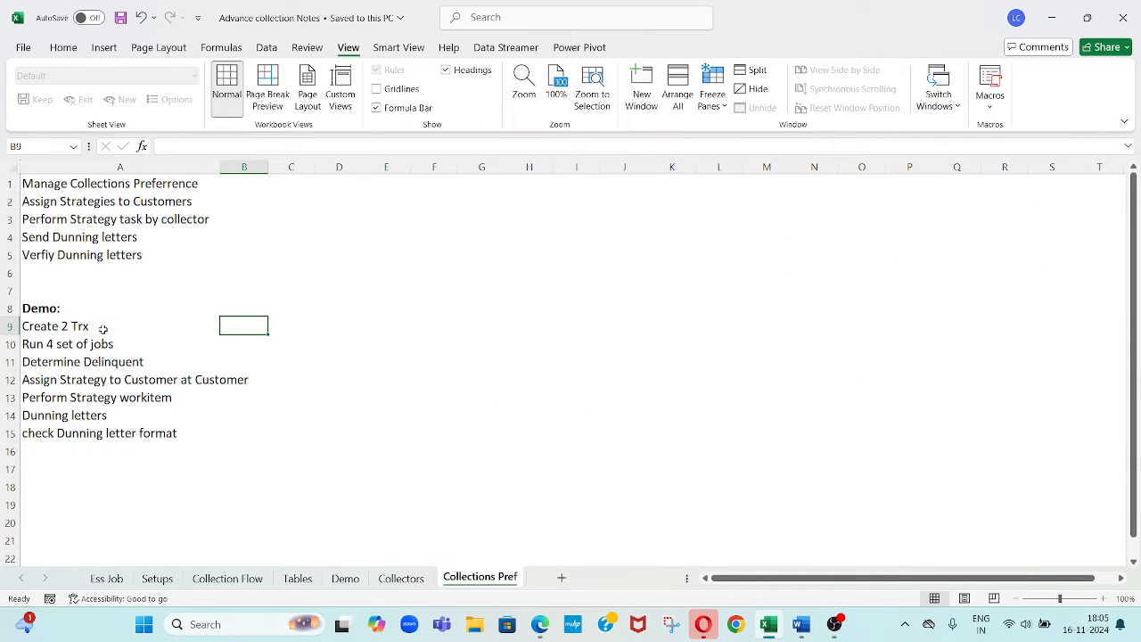
pyautogui.write('done')
pyautogui.press('Return')
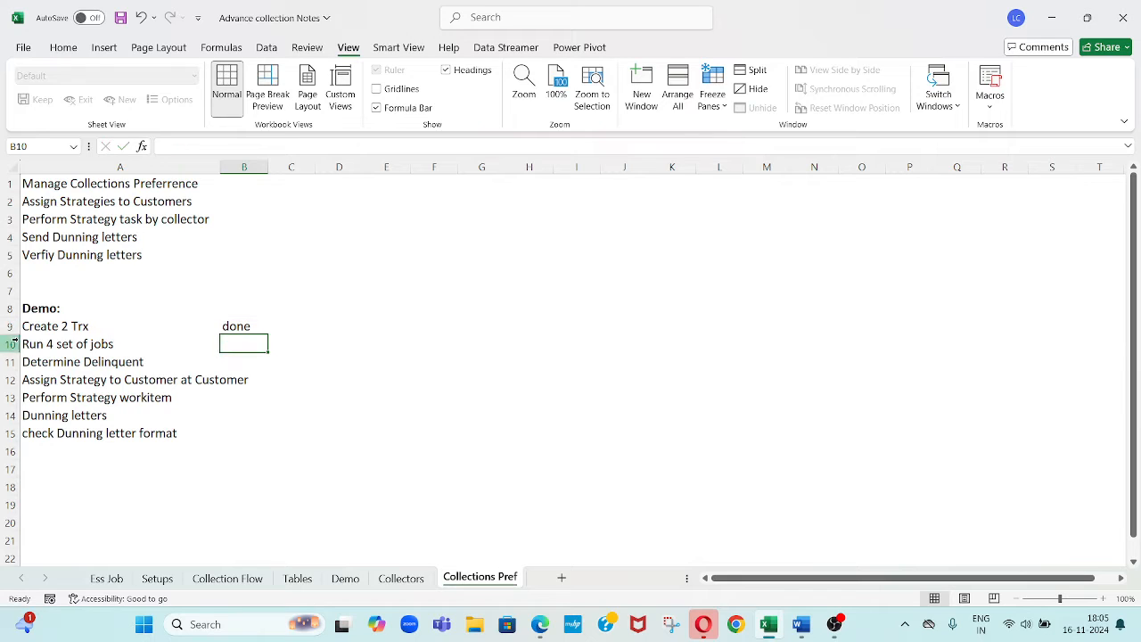
pyautogui.click(54, 341)
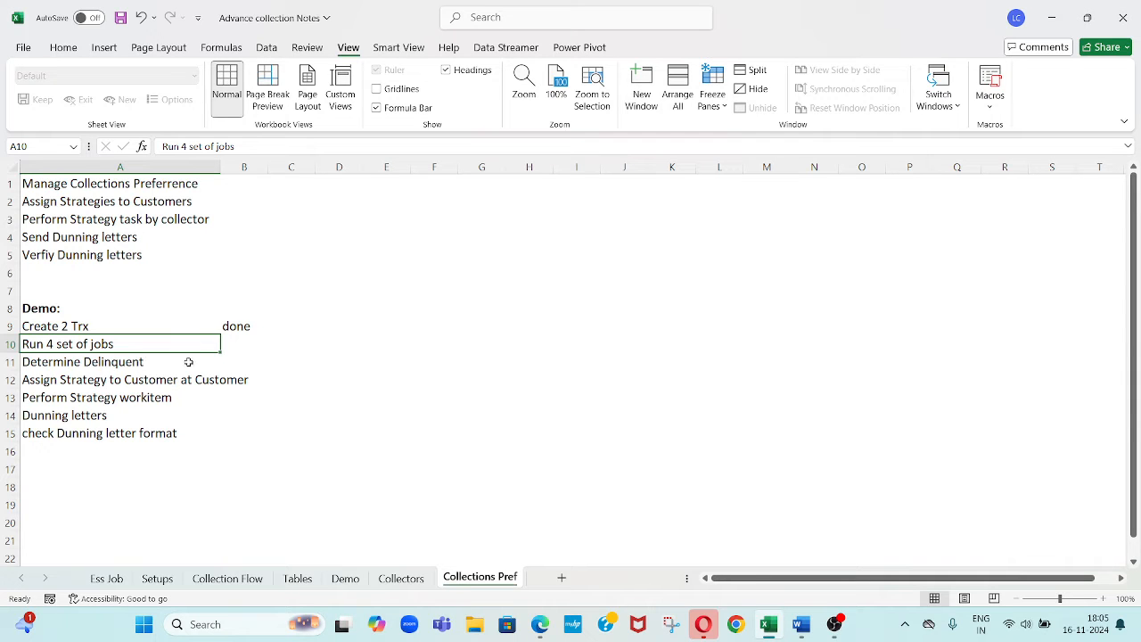
# - Return to the browser, then save and close the second completed invoice
pyautogui.hotkey('alt', 'Tab')
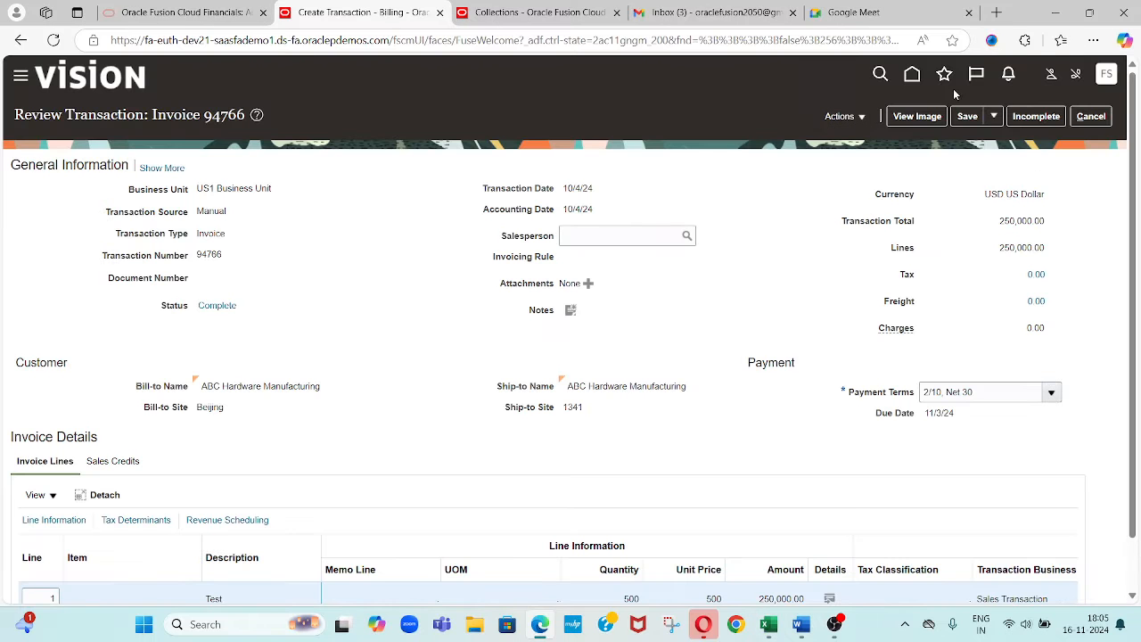
pyautogui.click(994, 119)
pyautogui.click(993, 150)
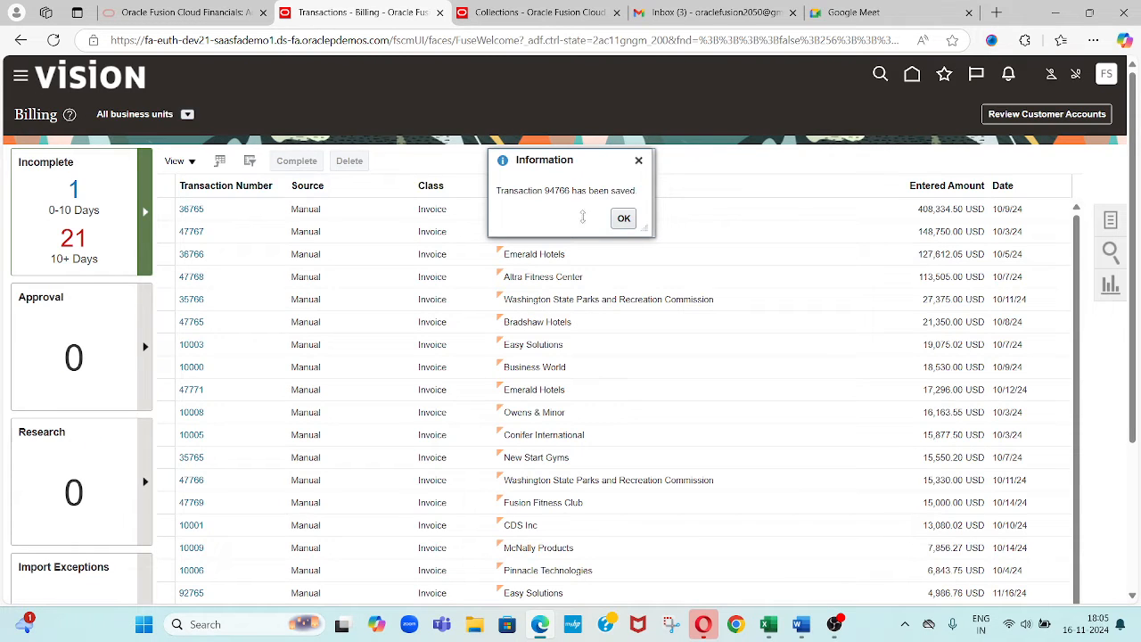
# - Dismiss the saved-transaction message and open the Scheduled Processes work area
pyautogui.click(623, 219)
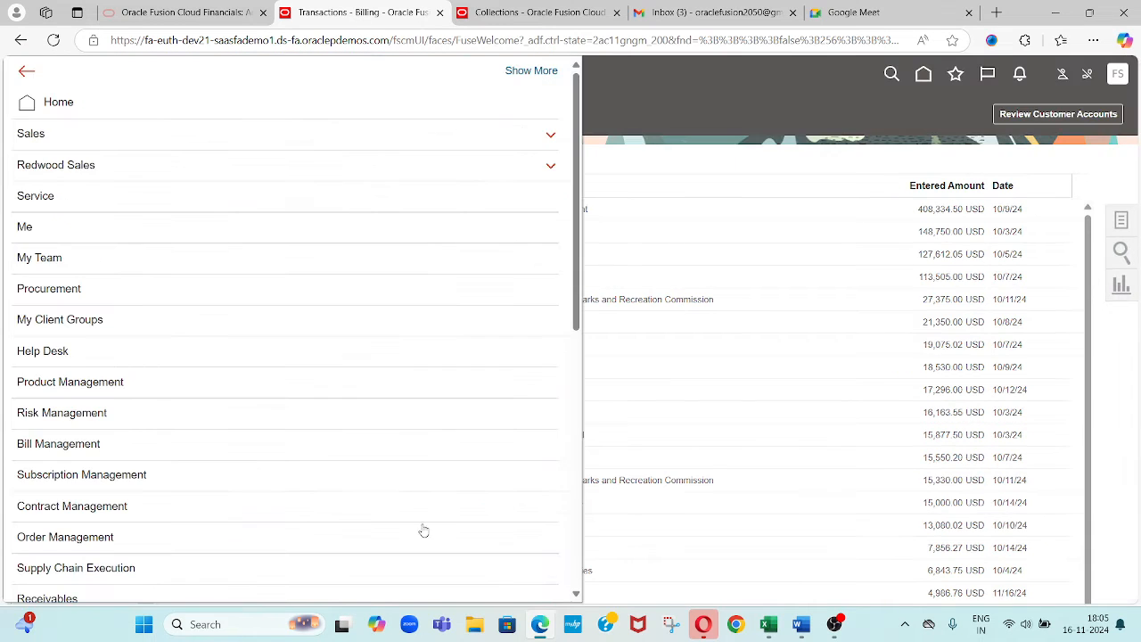
pyautogui.scroll(-6, 575, 571)
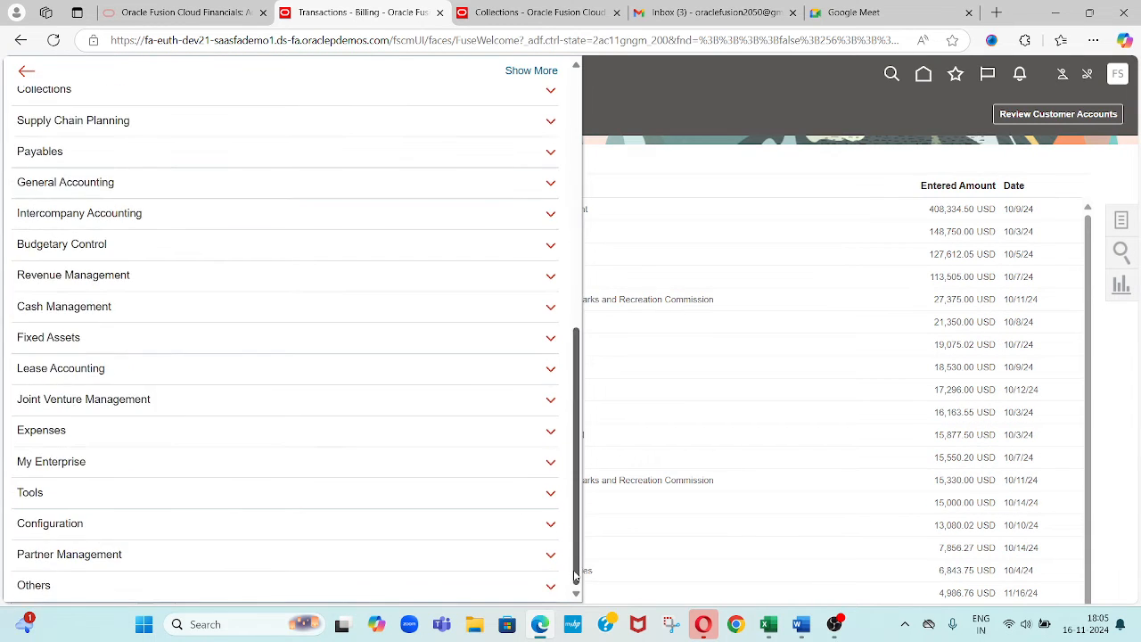
pyautogui.click(151, 491)
pyautogui.scroll(-2, 492, 518)
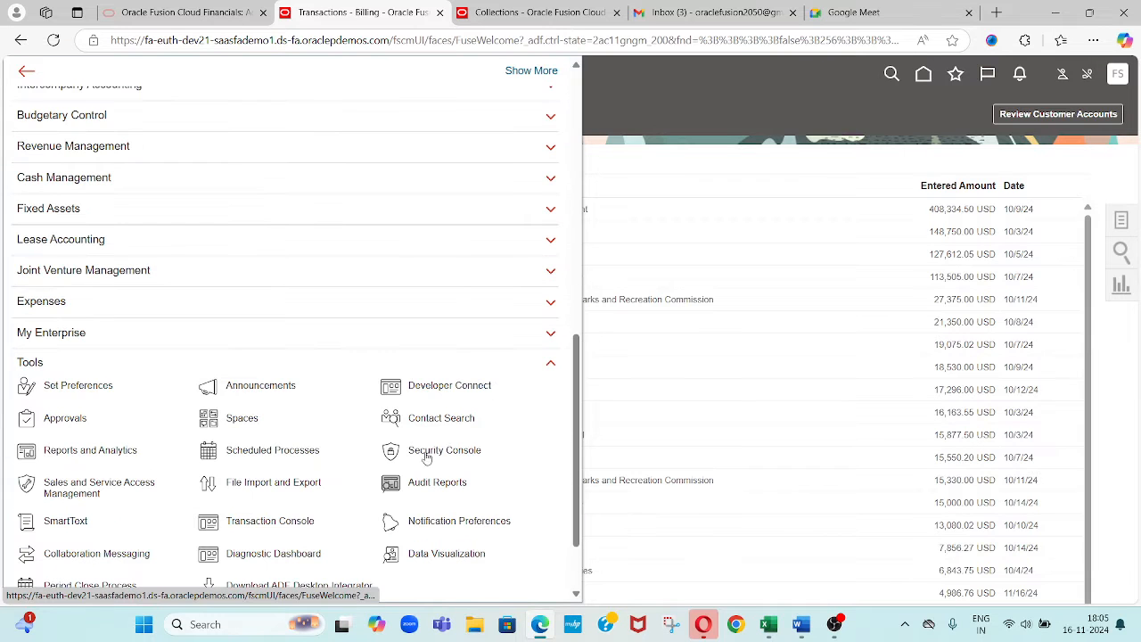
pyautogui.click(265, 453)
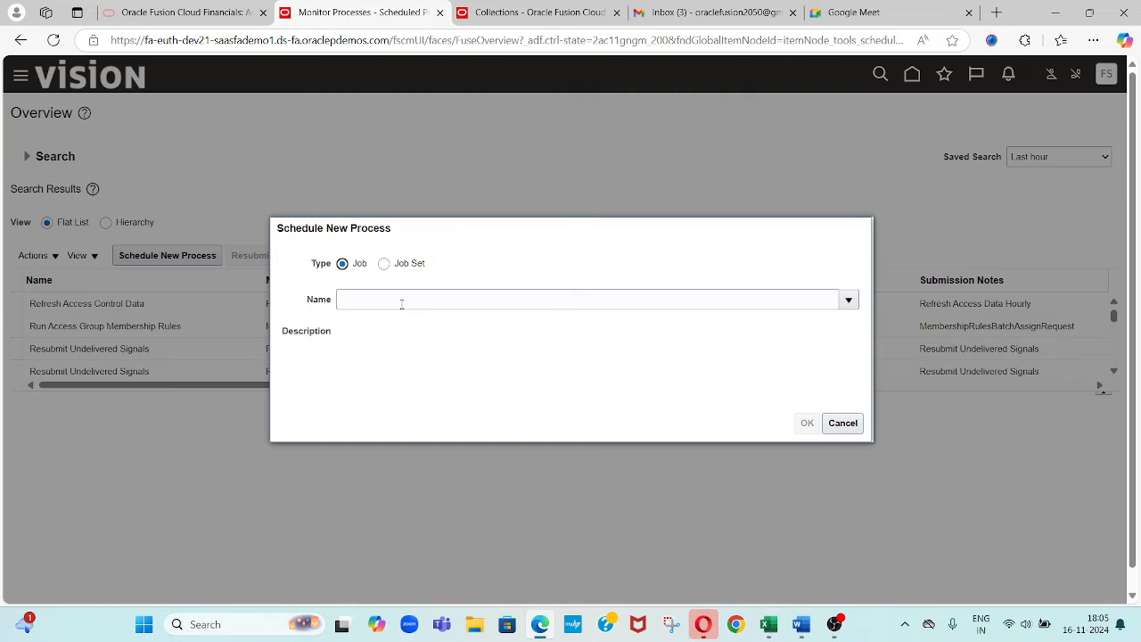
# - Submit the Refresh Receivables Transactions for Customer Account Summaries job as a new process and refresh the process list to track it
pyautogui.click(401, 304)
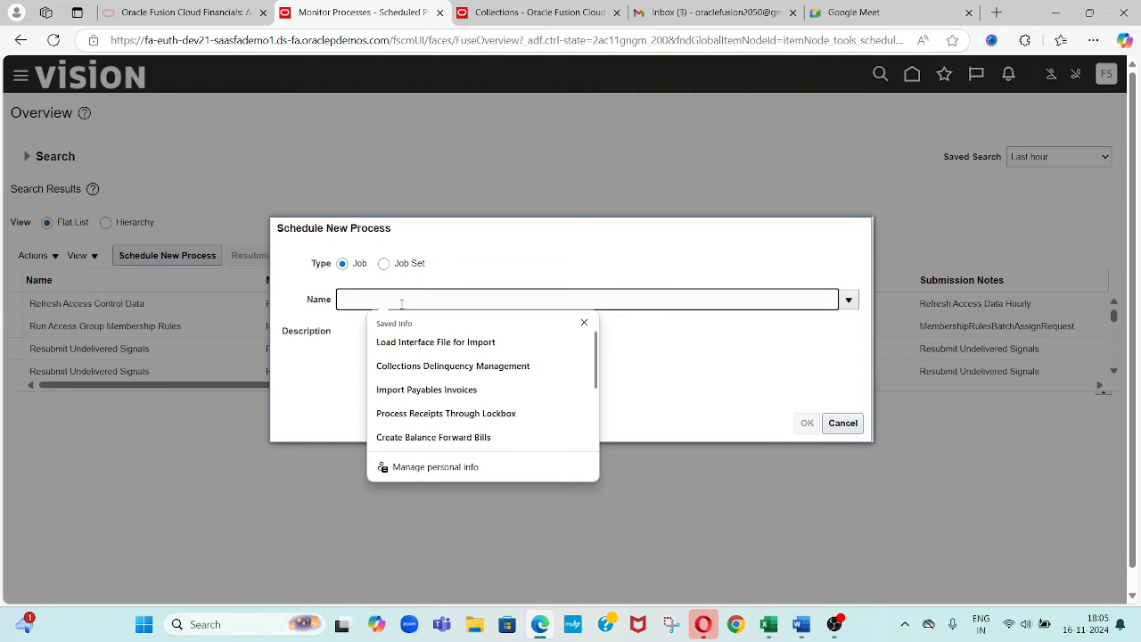
pyautogui.write('refresh')
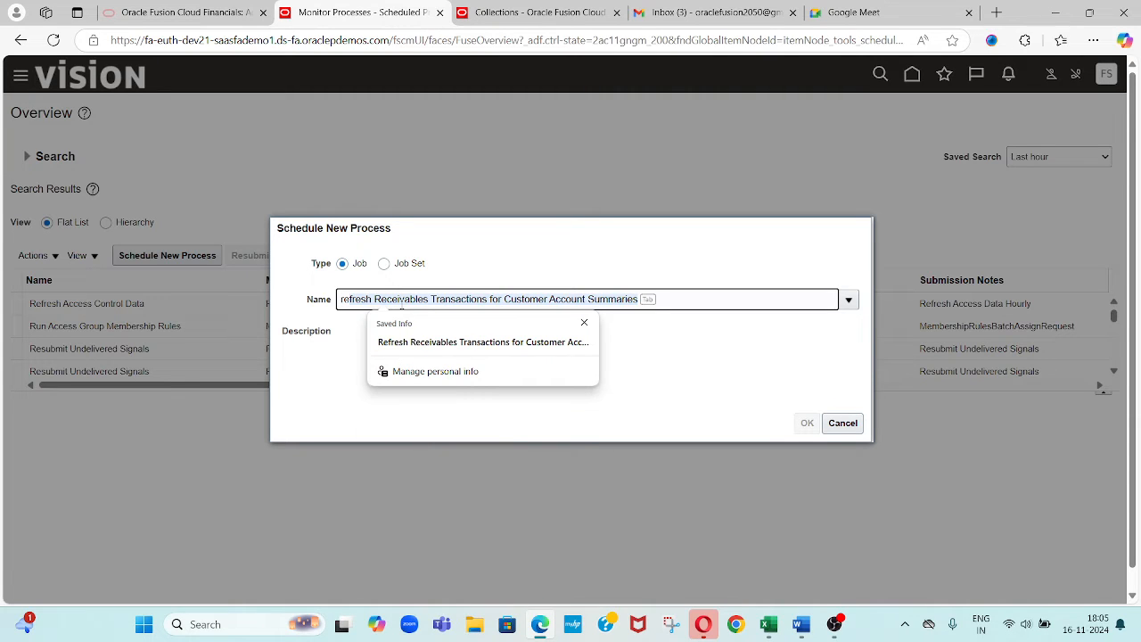
pyautogui.press('Tab')
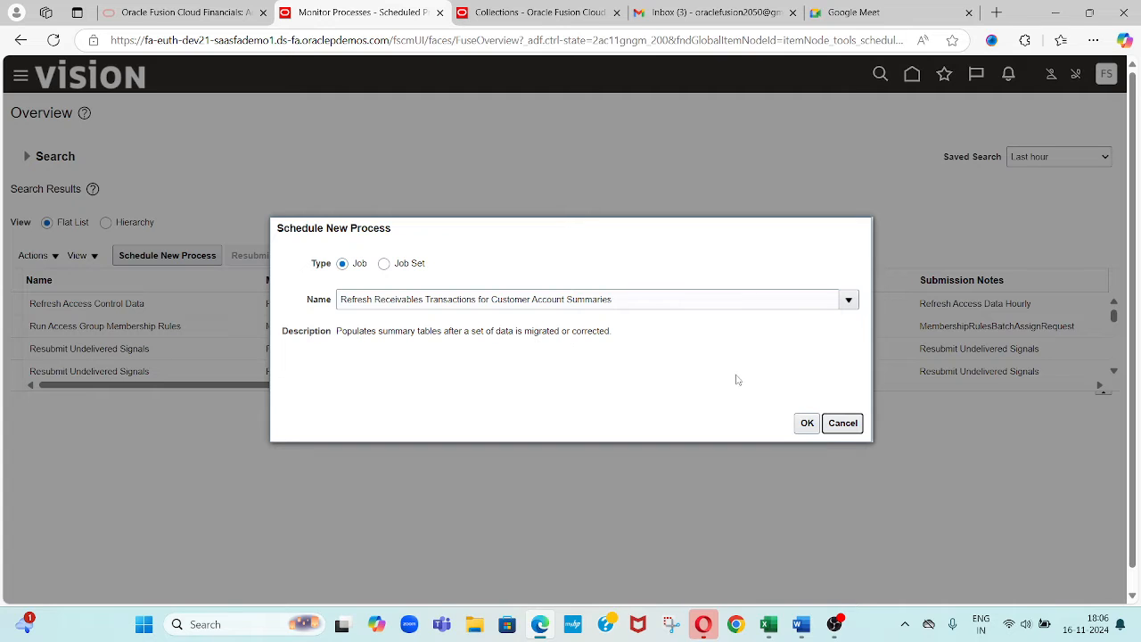
pyautogui.click(807, 425)
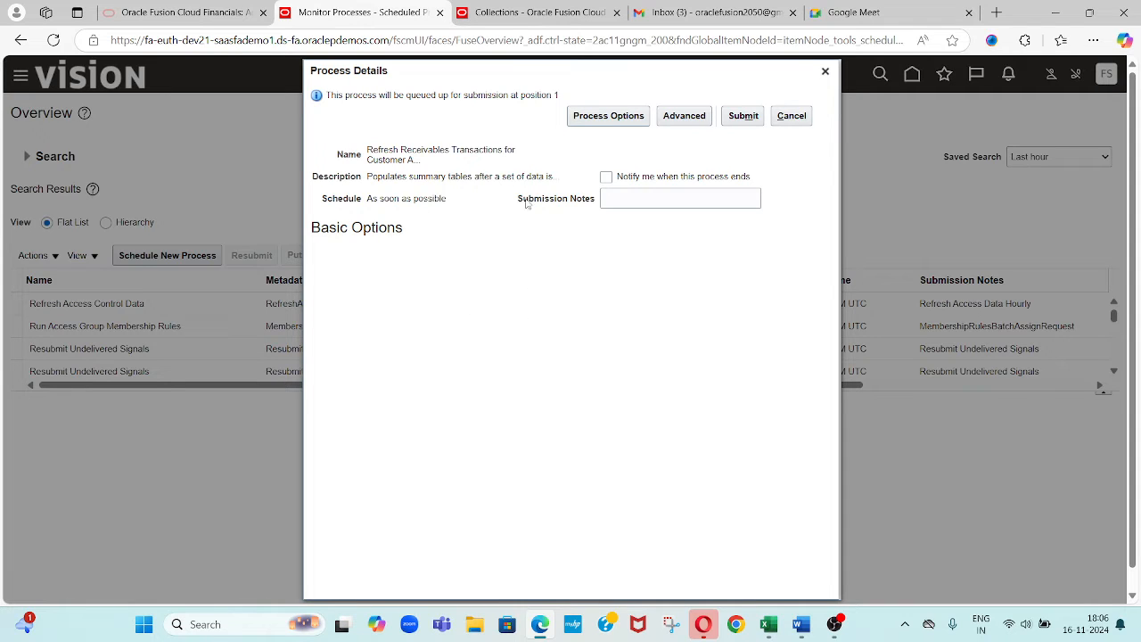
pyautogui.click(742, 116)
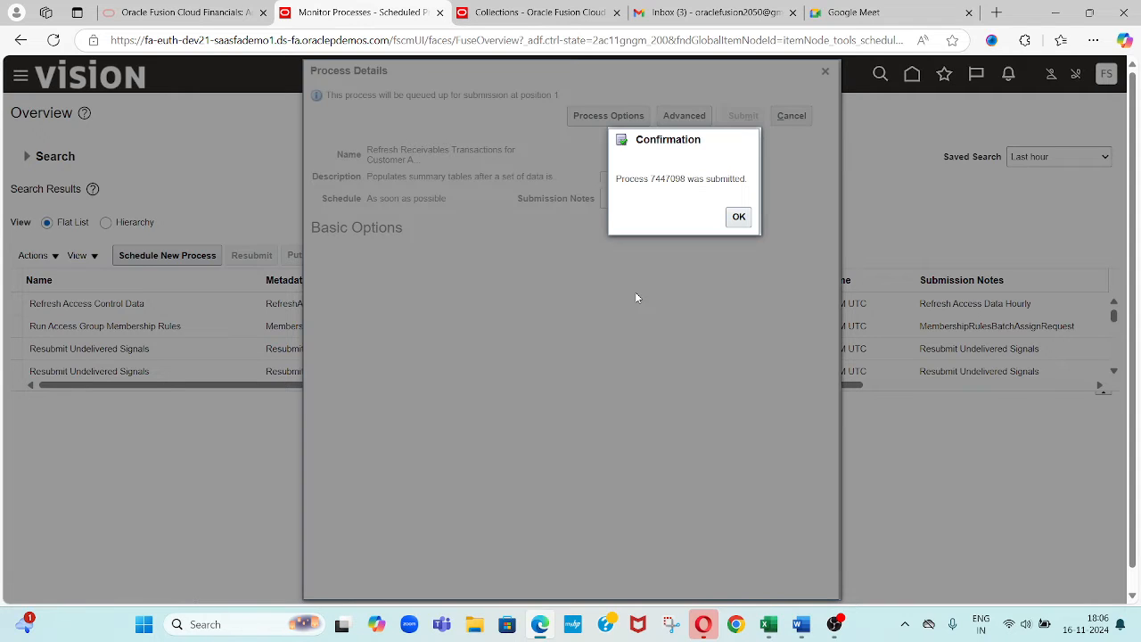
pyautogui.click(739, 217)
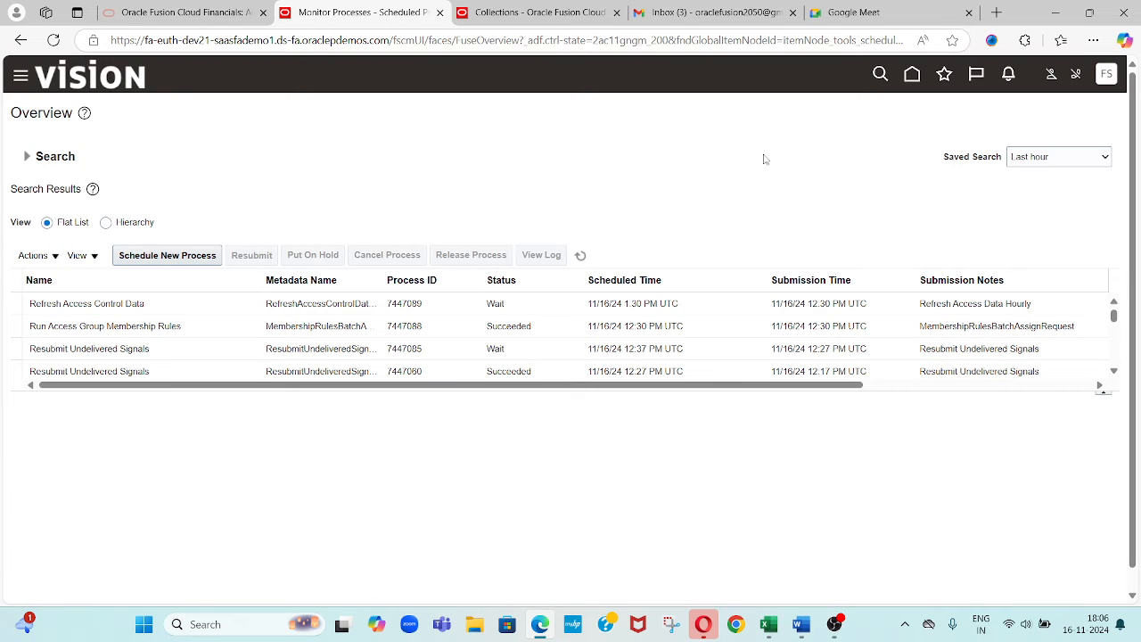
pyautogui.click(581, 256)
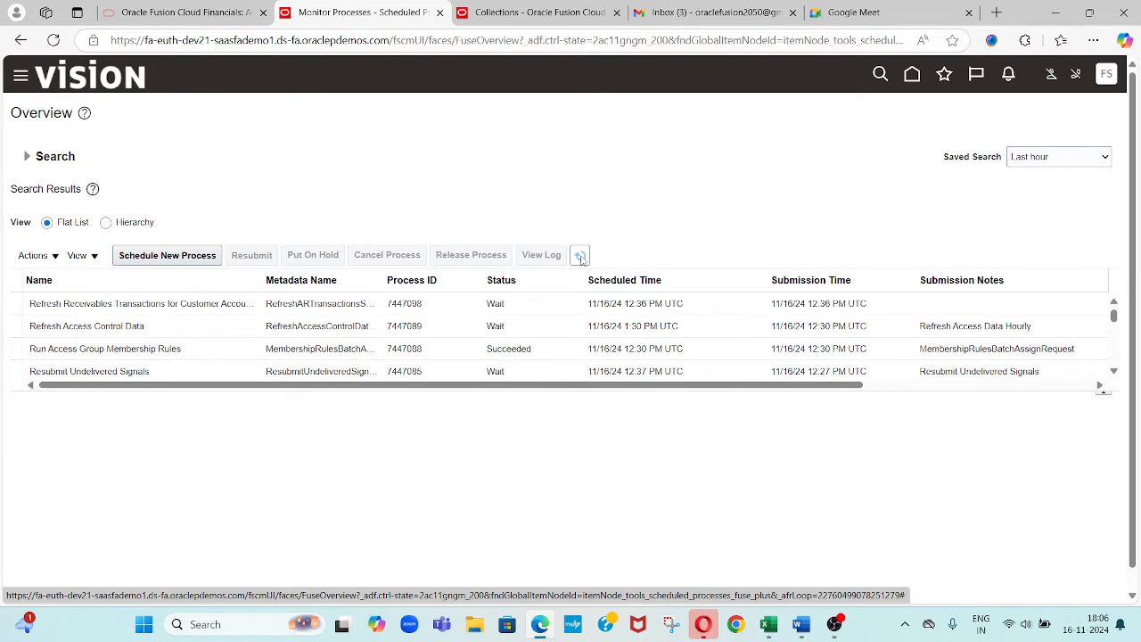
pyautogui.click(581, 256)
pyautogui.click(582, 257)
# - Reload ABC Hardware Manufacturing's transactions from the Collections dashboard to check the new invoices, then return to the dashboard
pyautogui.click(553, 14)
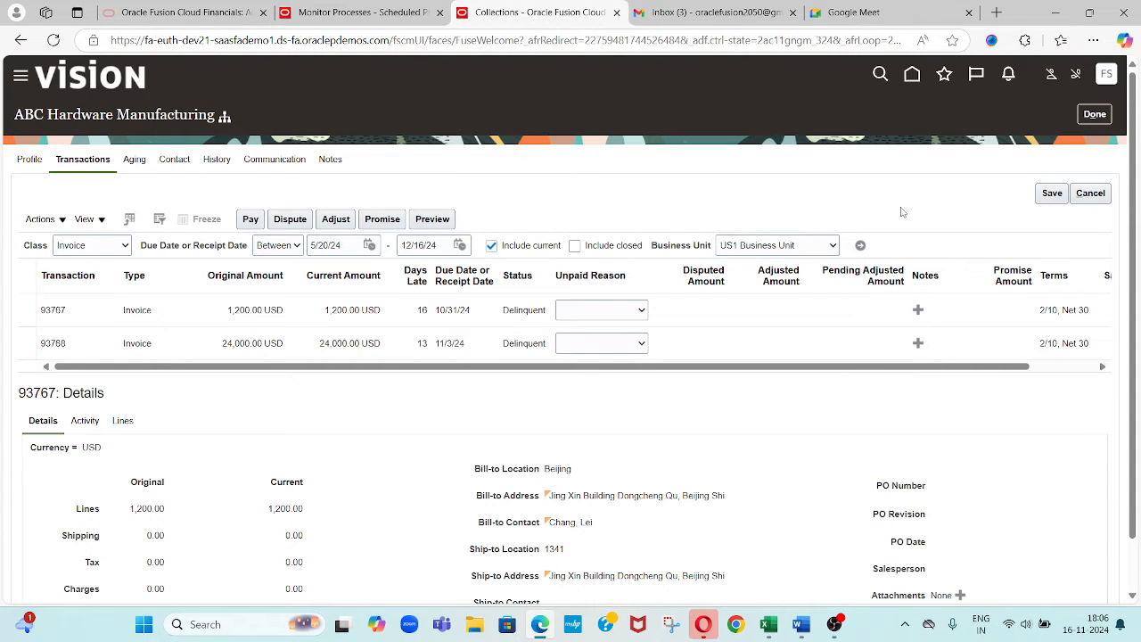
pyautogui.click(1095, 114)
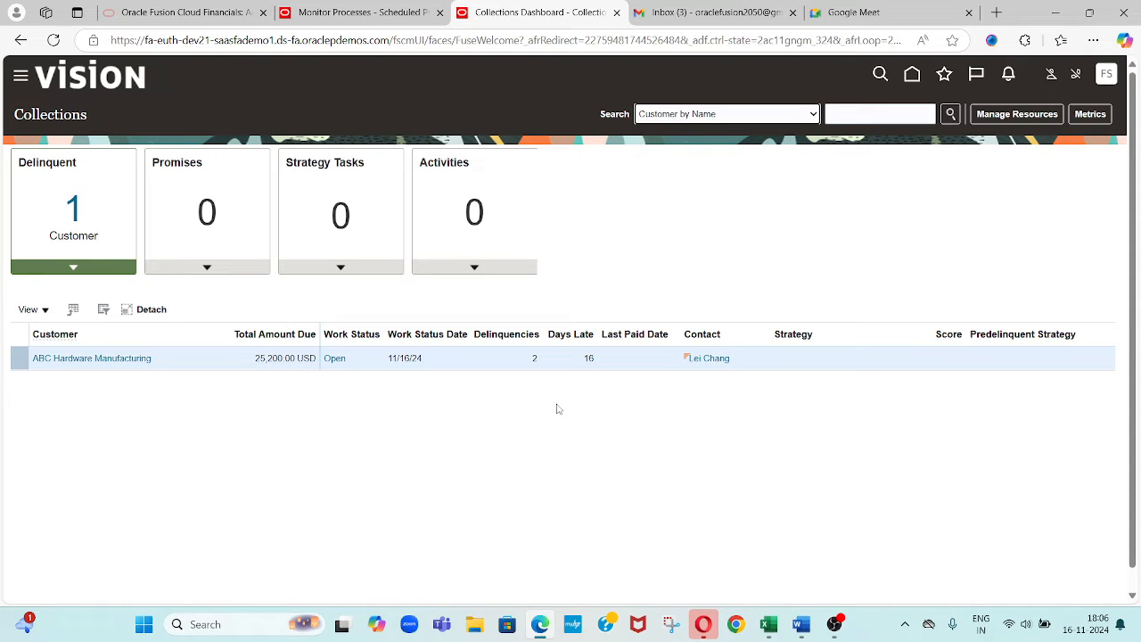
pyautogui.click(103, 361)
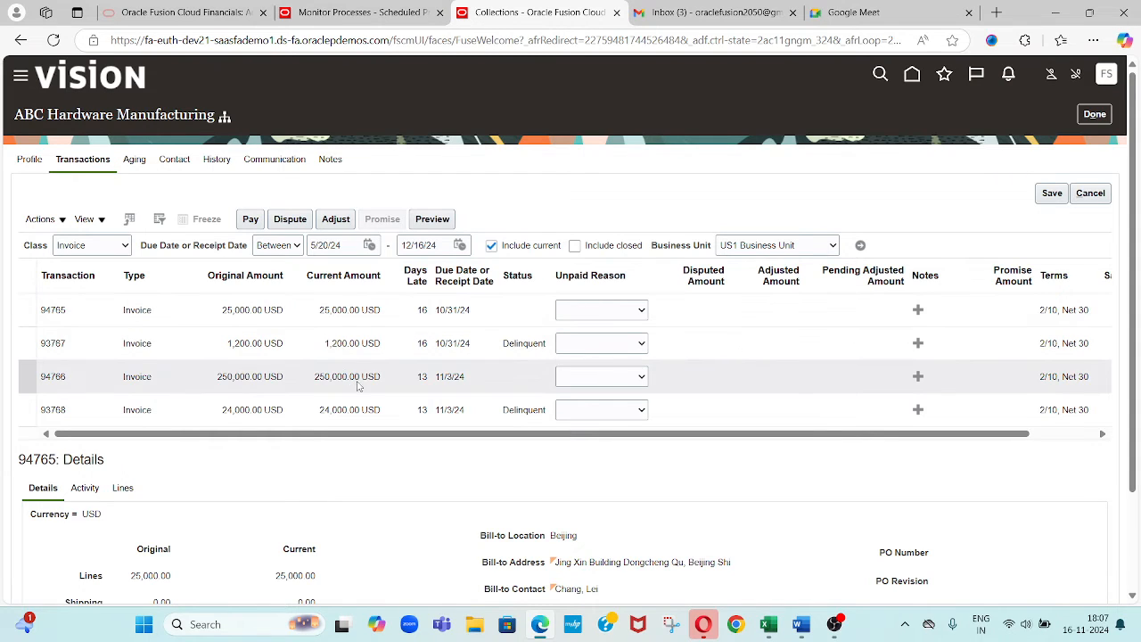
pyautogui.click(1094, 115)
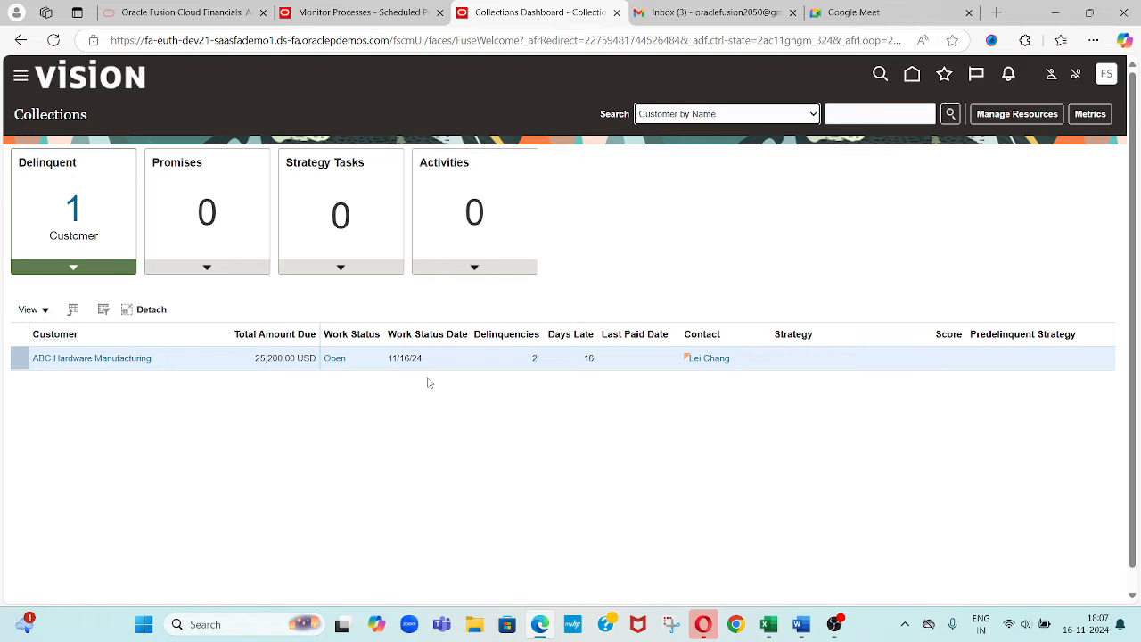
# - Return to Scheduled Processes and start a new process for the Collections Delinquency Management job
pyautogui.click(361, 12)
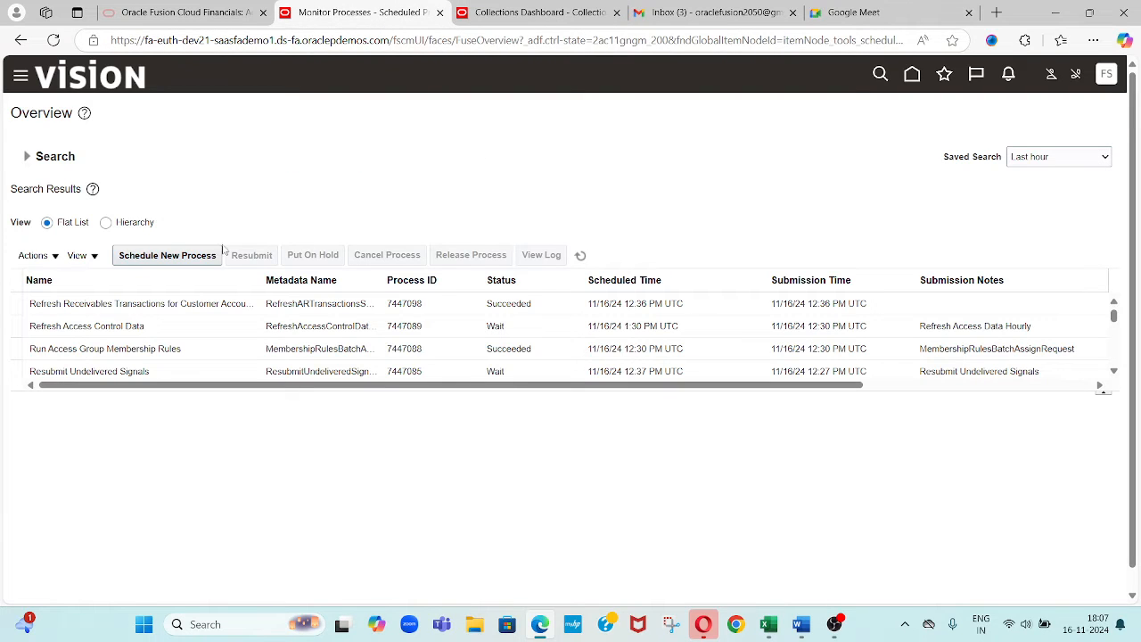
pyautogui.click(169, 256)
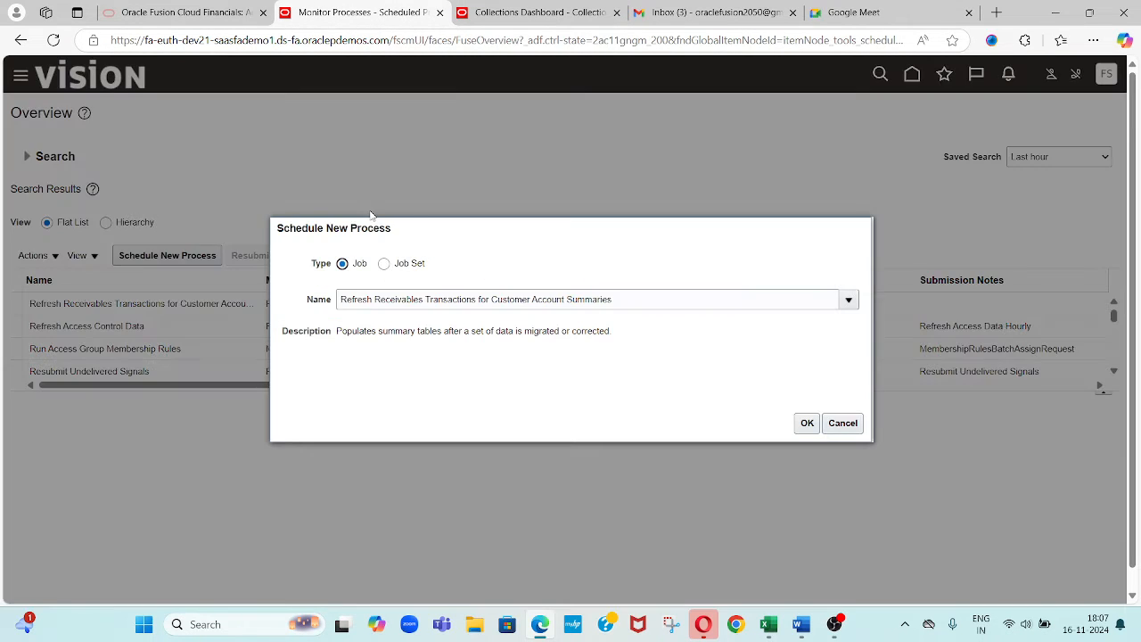
pyautogui.tripleClick(614, 299)
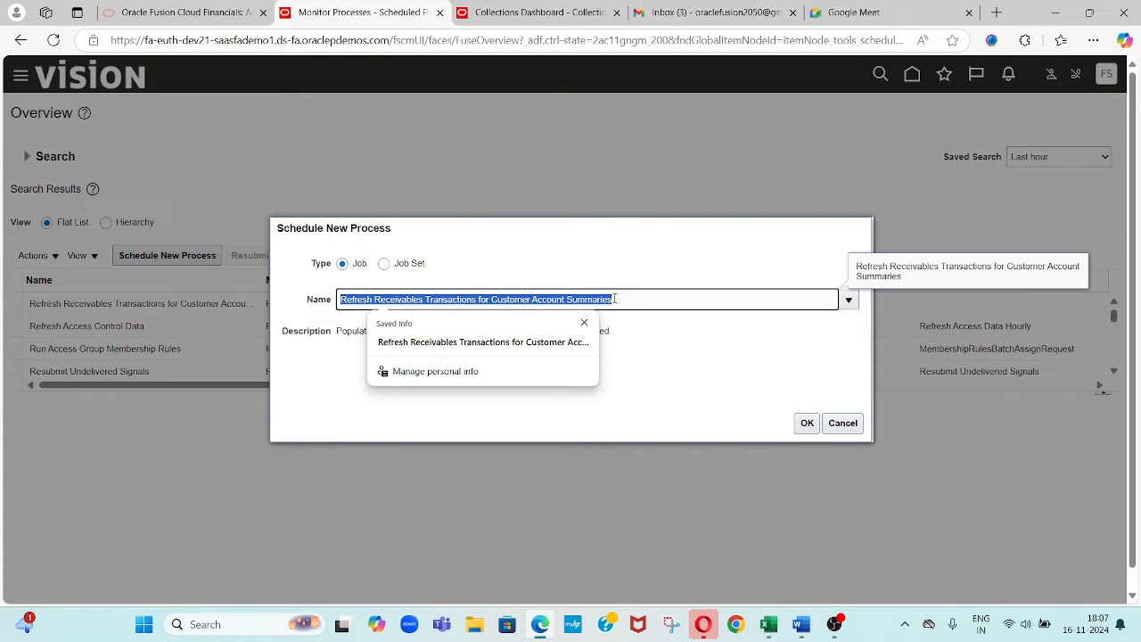
pyautogui.write('collections Delinquency Management')
pyautogui.press('Tab')
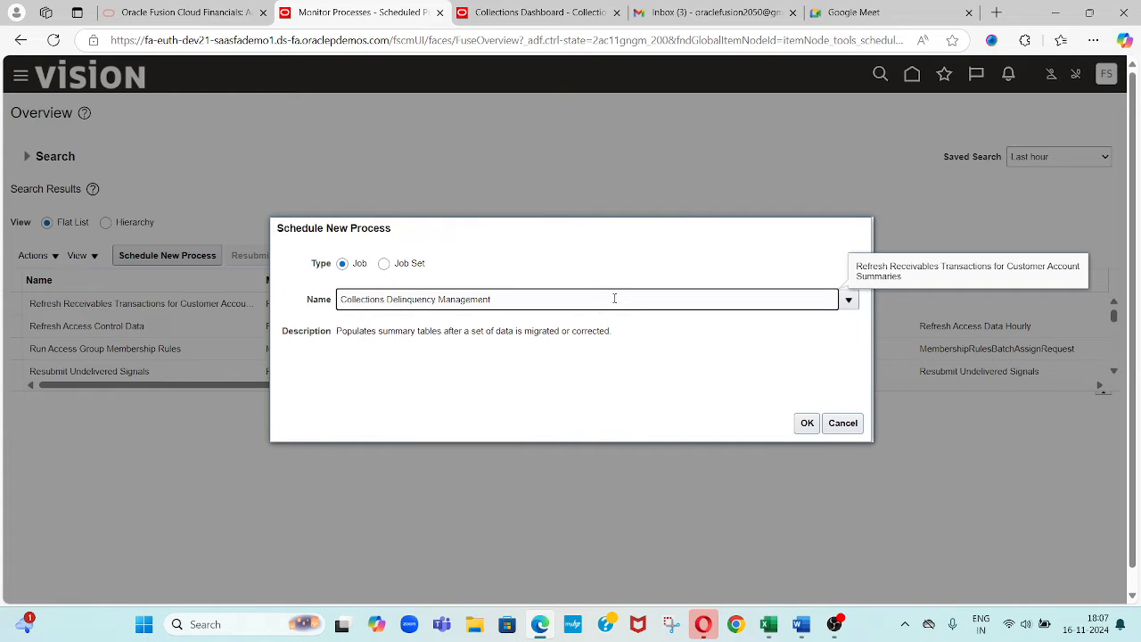
pyautogui.press('Tab')
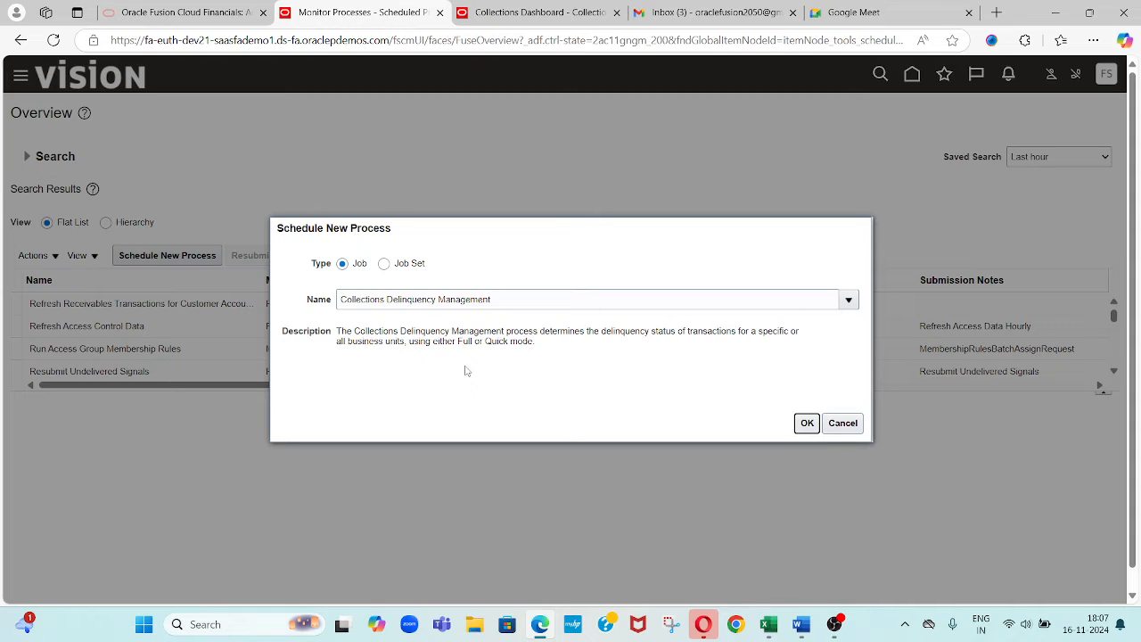
pyautogui.click(806, 423)
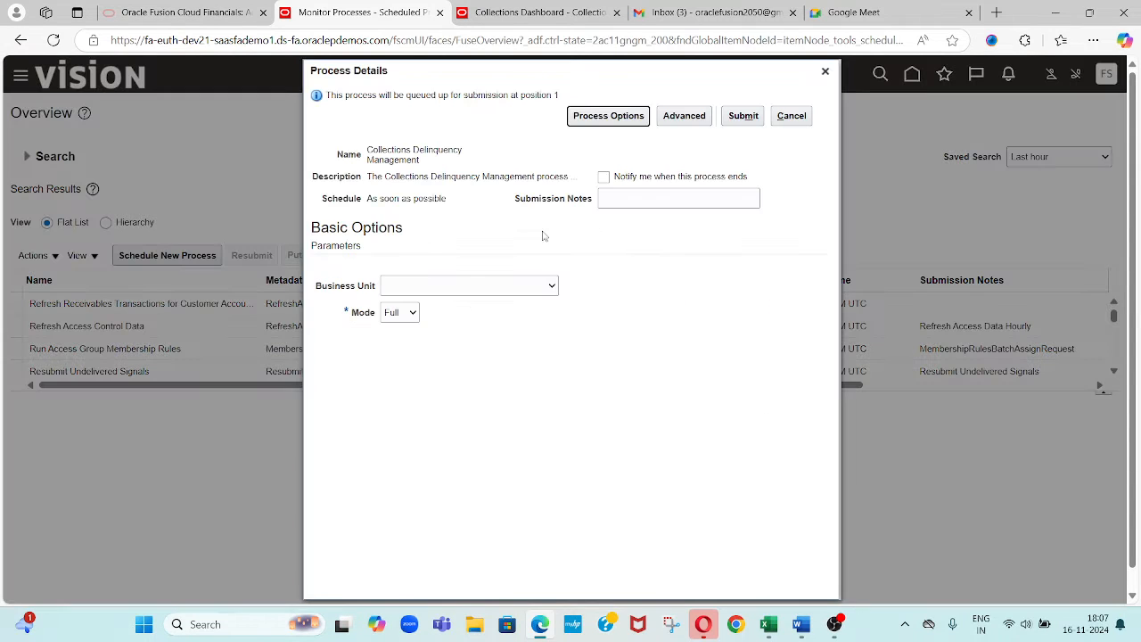
# - Submit the delinquency job for US1 Business Unit in Full mode
pyautogui.click(476, 285)
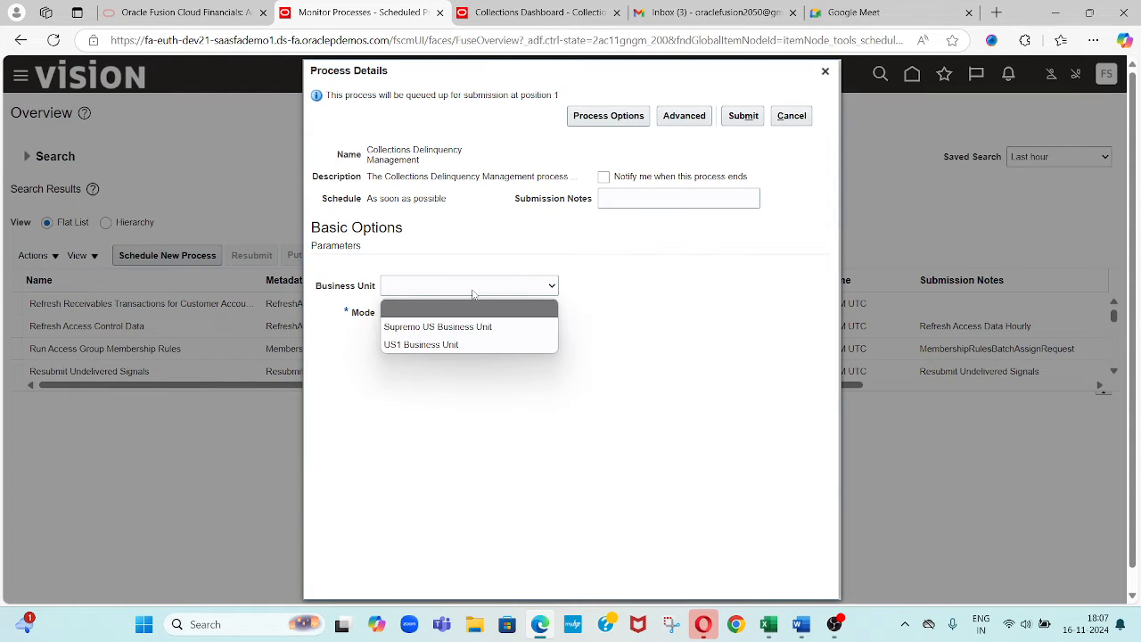
pyautogui.click(449, 342)
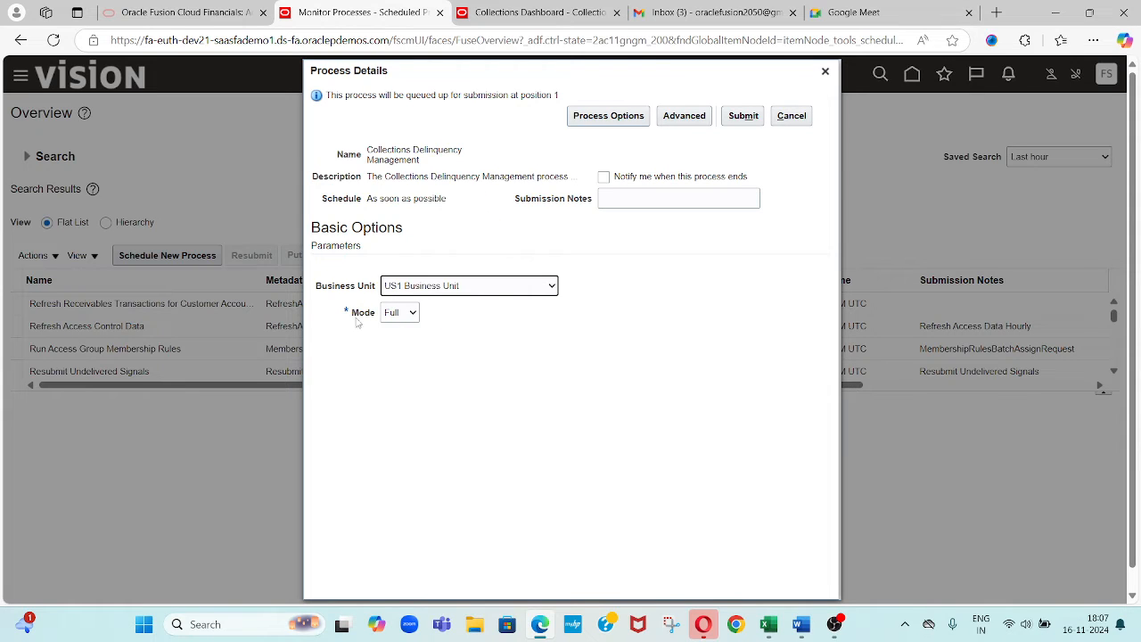
pyautogui.click(395, 317)
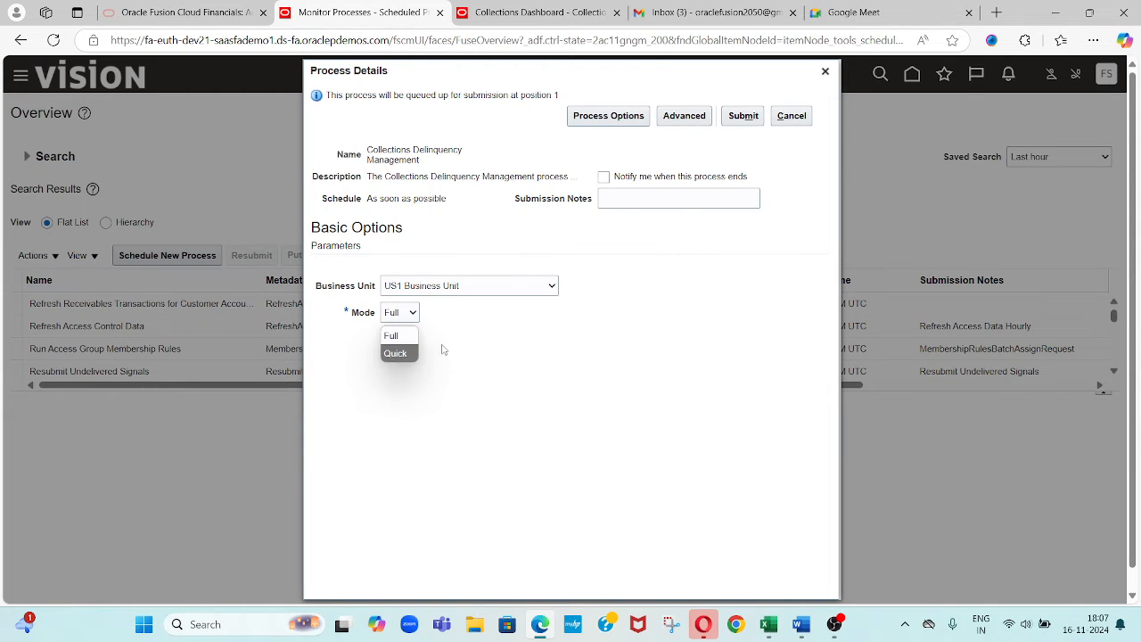
pyautogui.click(449, 347)
pyautogui.click(399, 314)
pyautogui.click(475, 333)
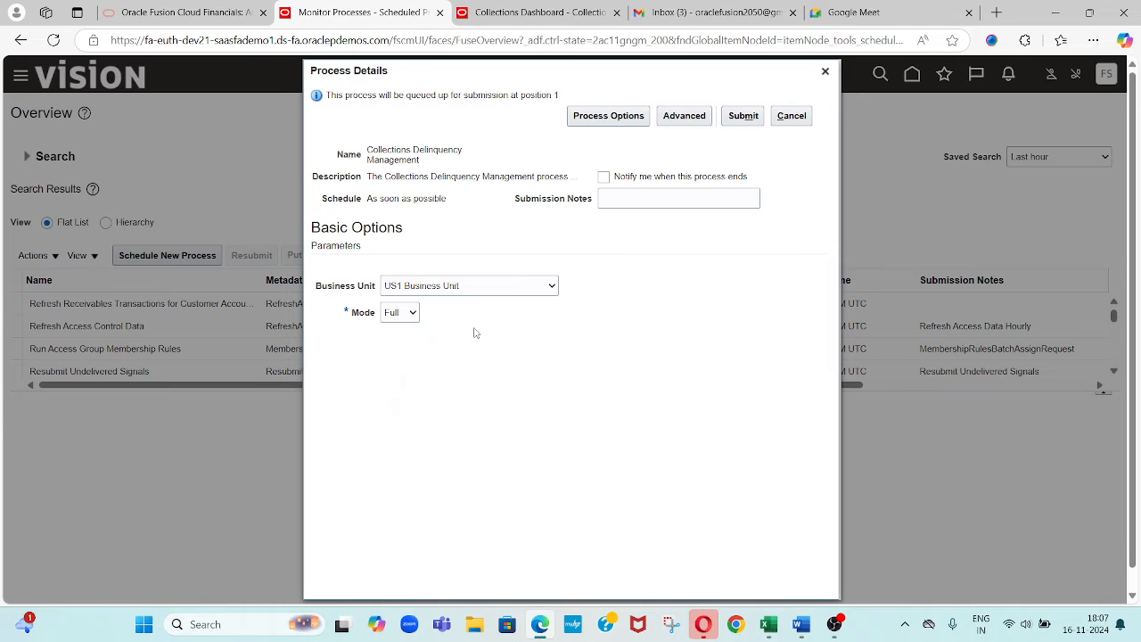
pyautogui.click(744, 121)
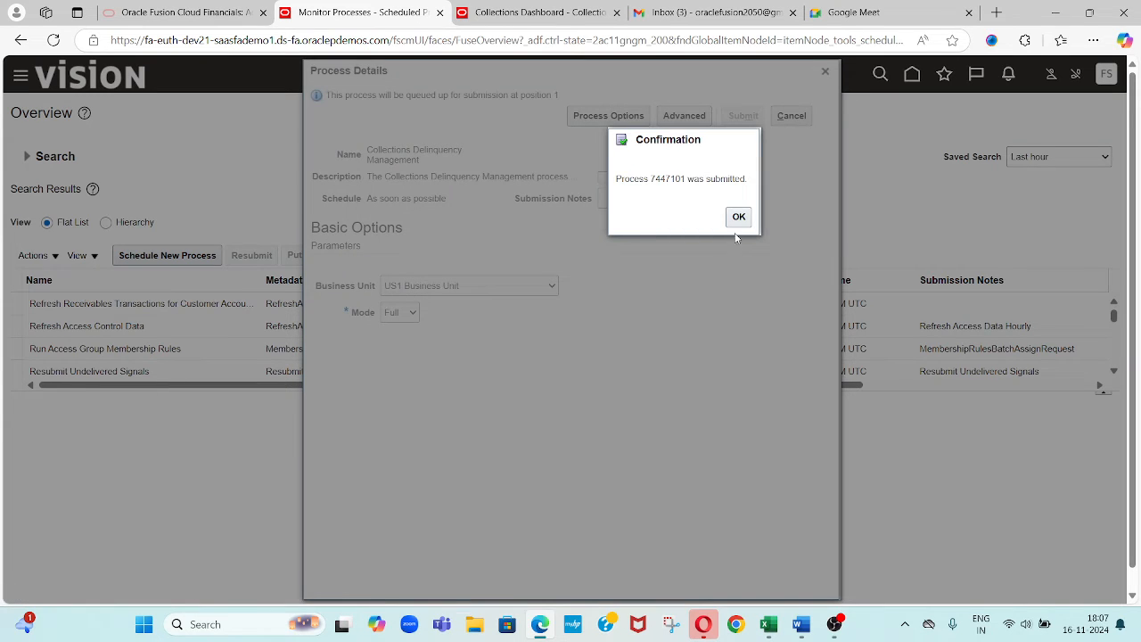
pyautogui.click(739, 217)
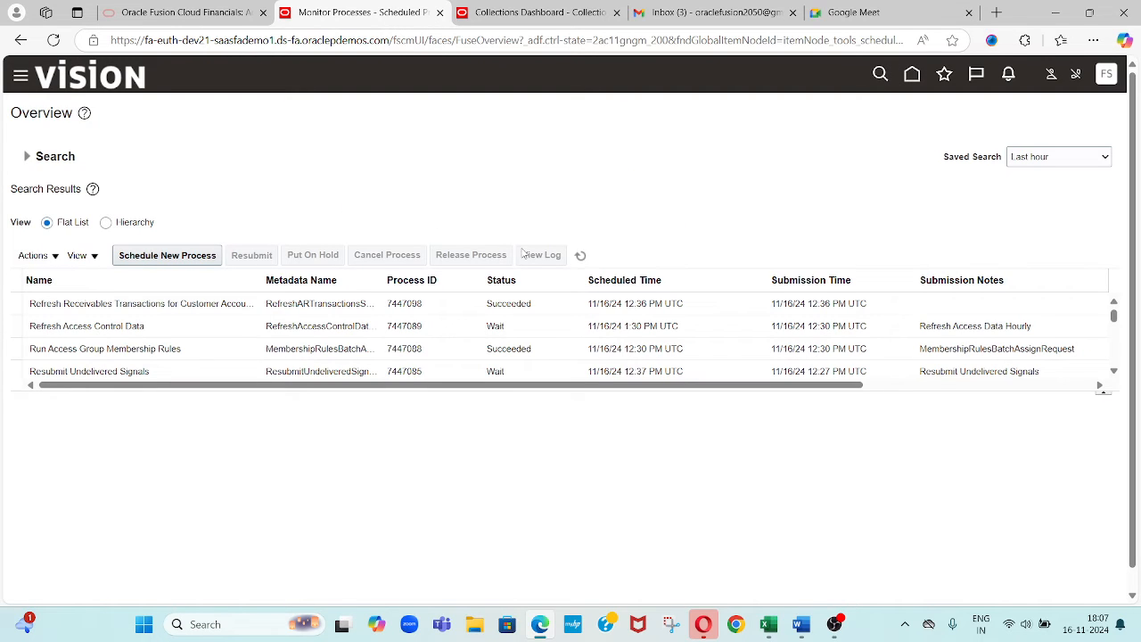
# - Refresh the process list repeatedly to monitor the status of the Collections Delinquency Management job
pyautogui.click(581, 256)
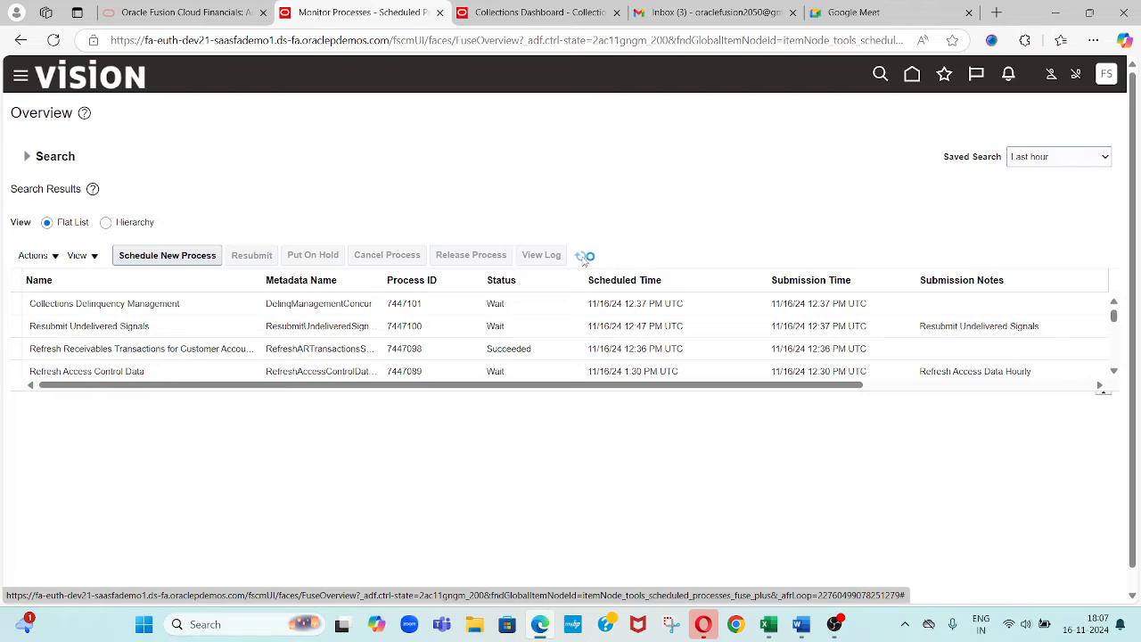
pyautogui.click(581, 256)
pyautogui.click(584, 258)
pyautogui.click(584, 257)
pyautogui.click(584, 257)
pyautogui.click(584, 257)
pyautogui.click(584, 258)
pyautogui.click(584, 259)
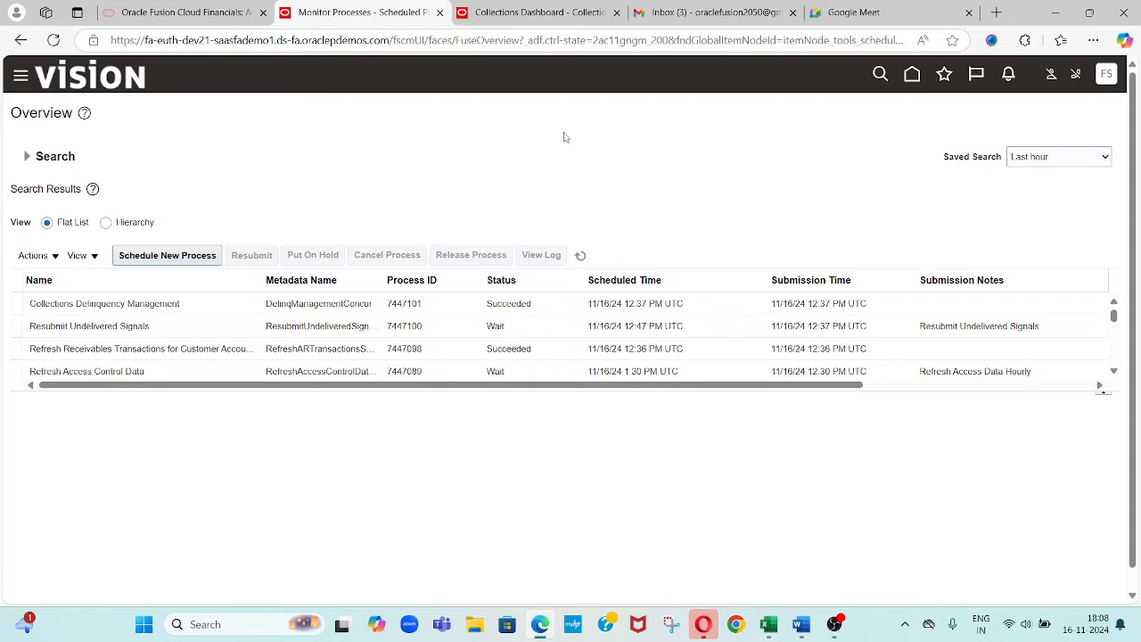
# - Reopen ABC Hardware Manufacturing in Collections to check its invoices' delinquency statuses and the strategies in its profile
pyautogui.click(547, 11)
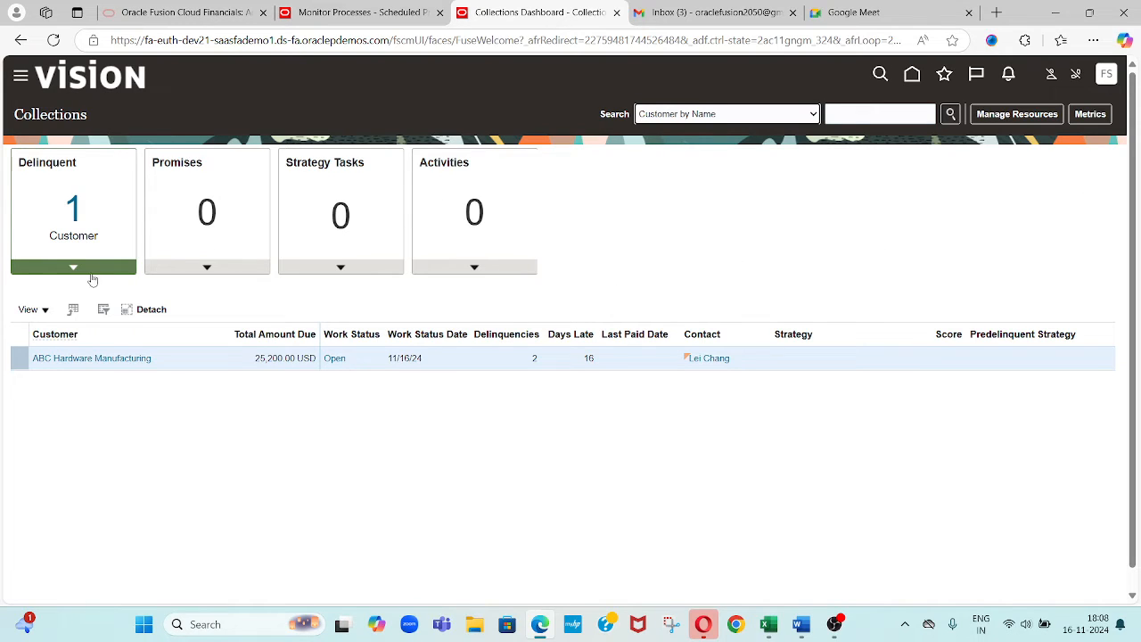
pyautogui.click(77, 358)
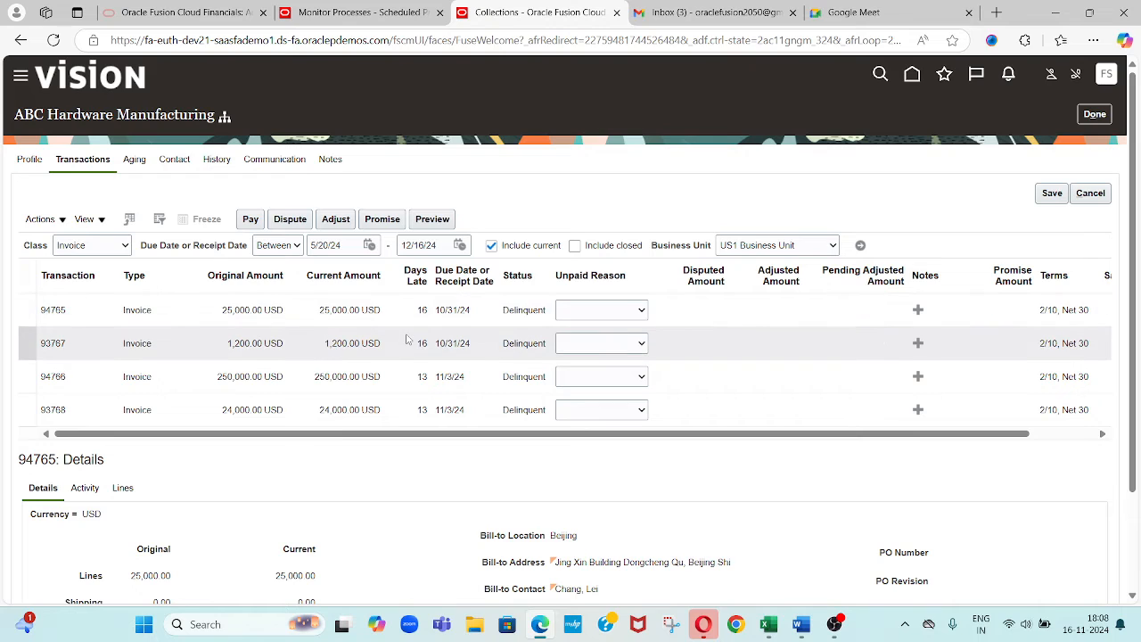
pyautogui.doubleClick(517, 376)
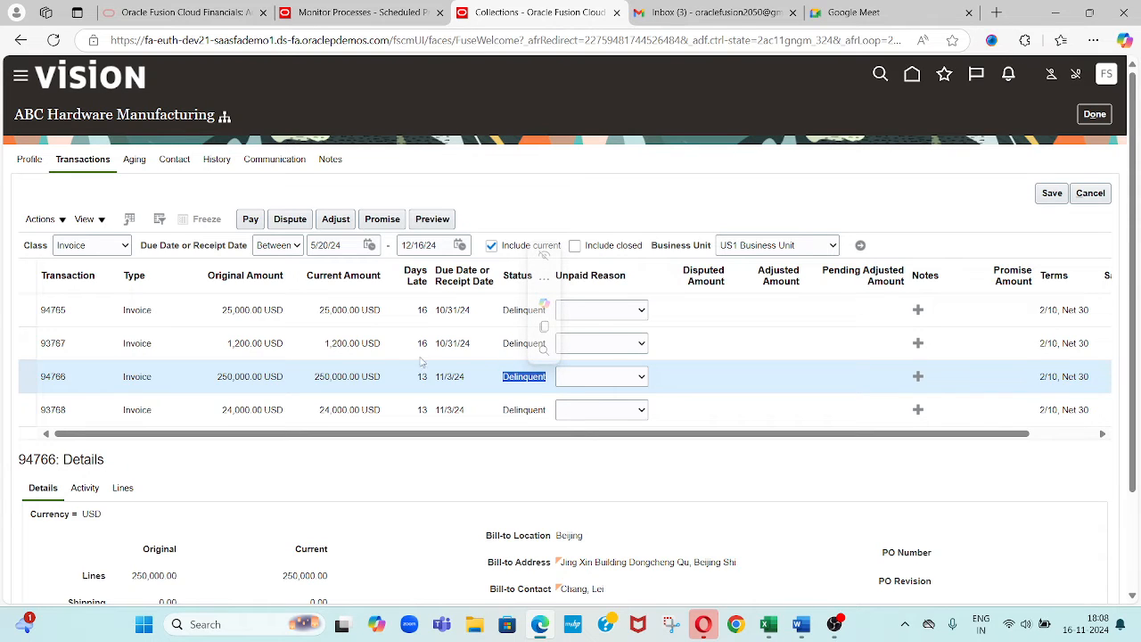
pyautogui.click(496, 384)
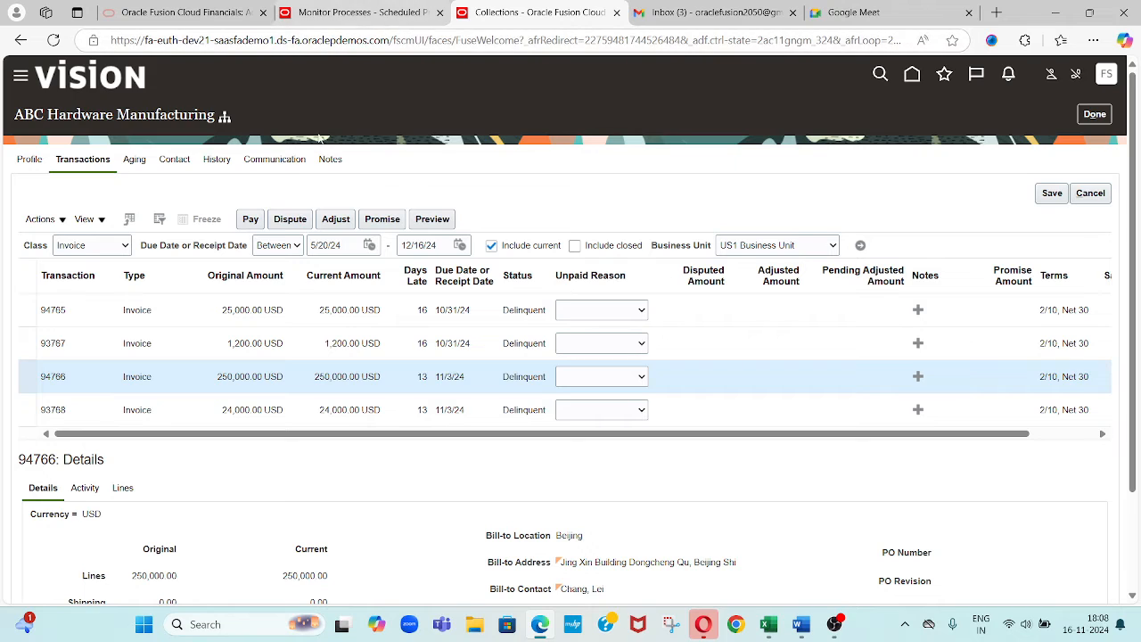
pyautogui.click(29, 162)
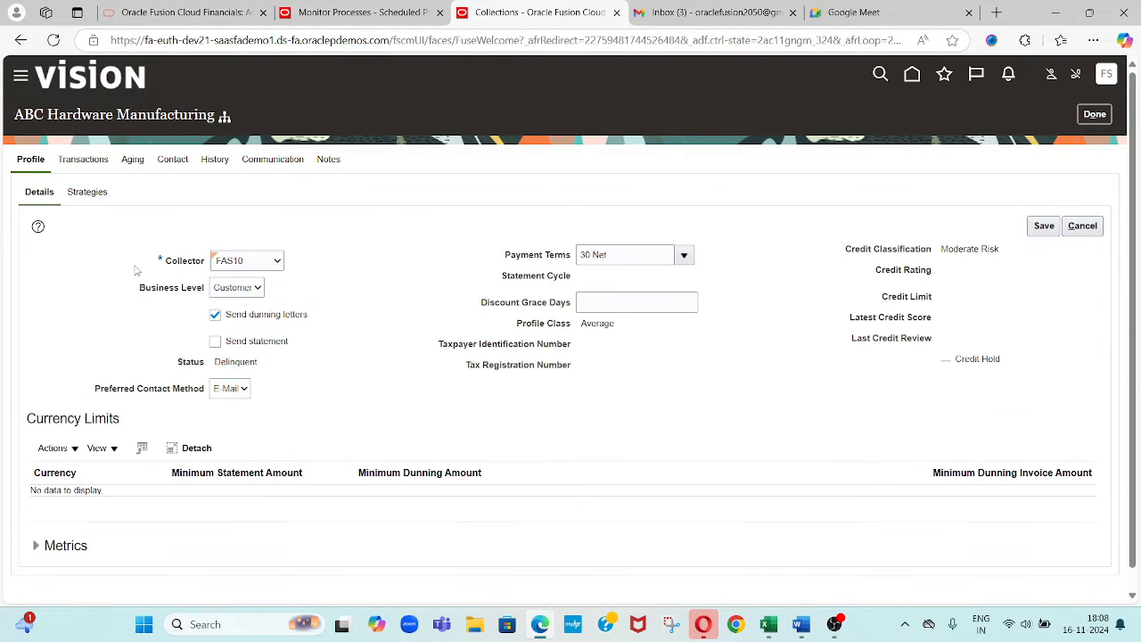
pyautogui.click(76, 196)
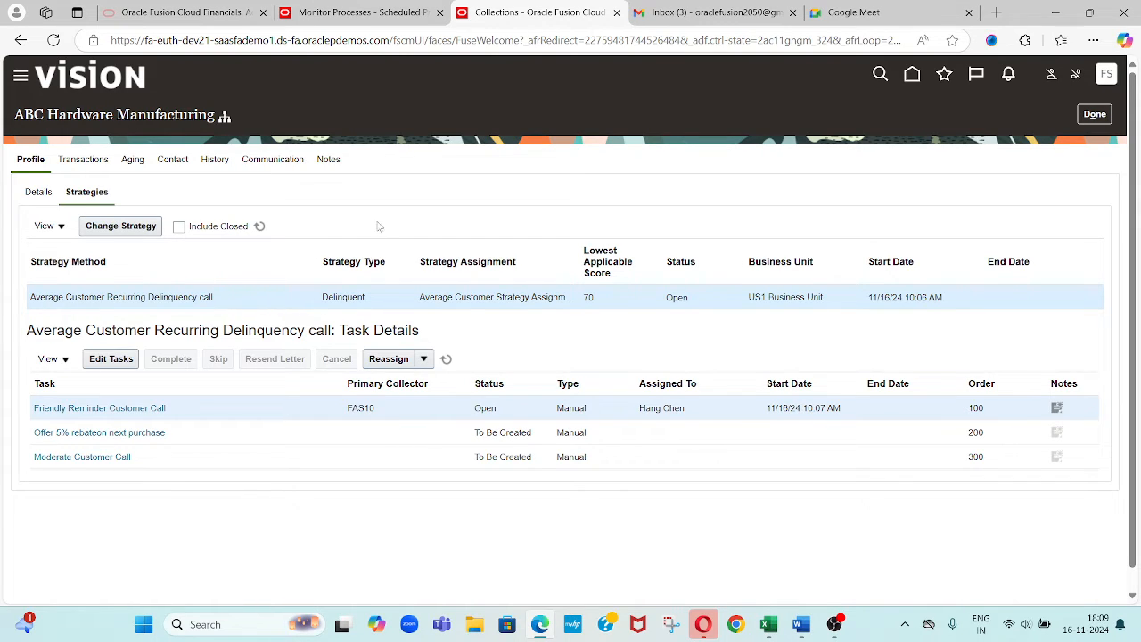
# - Return to Scheduled Processes and start a new process for the Update Collections Summary Data job
pyautogui.click(387, 18)
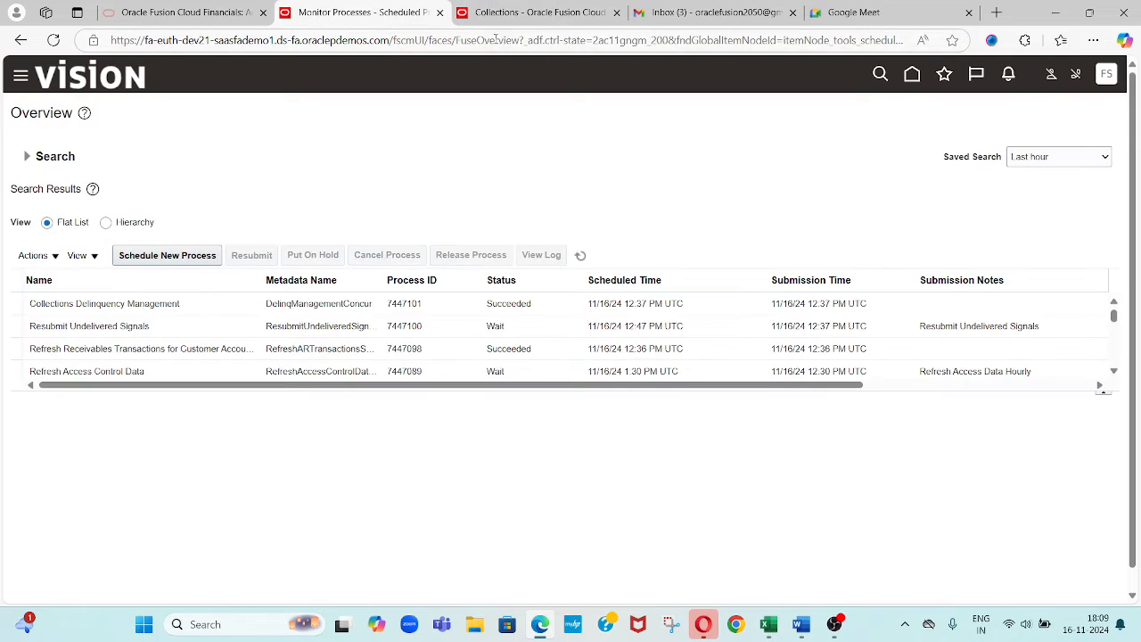
pyautogui.click(543, 19)
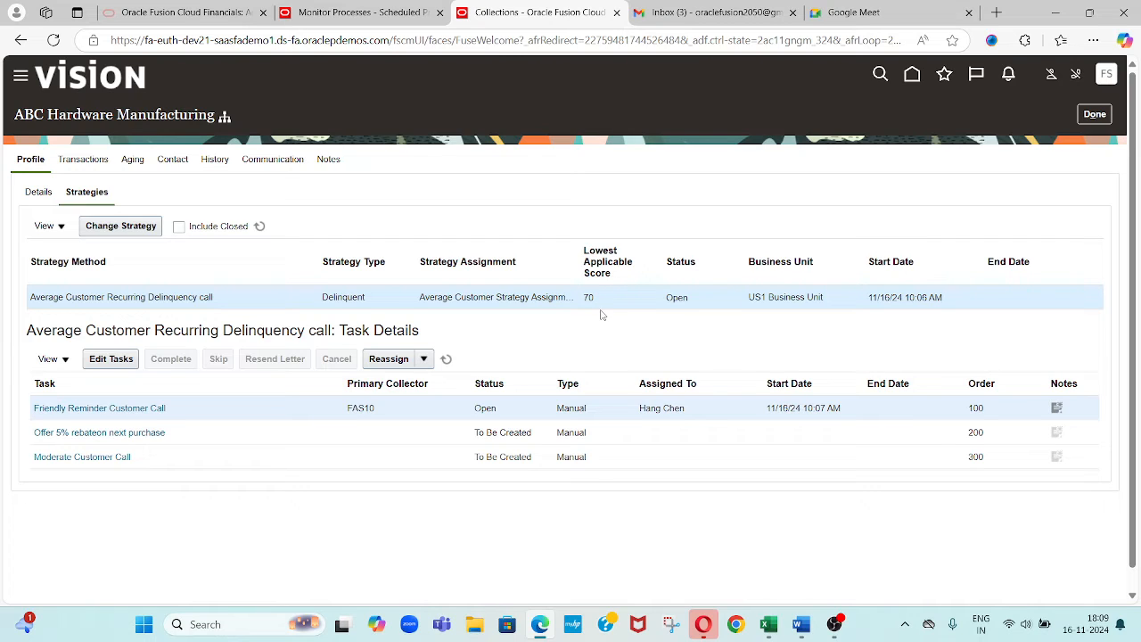
pyautogui.click(374, 16)
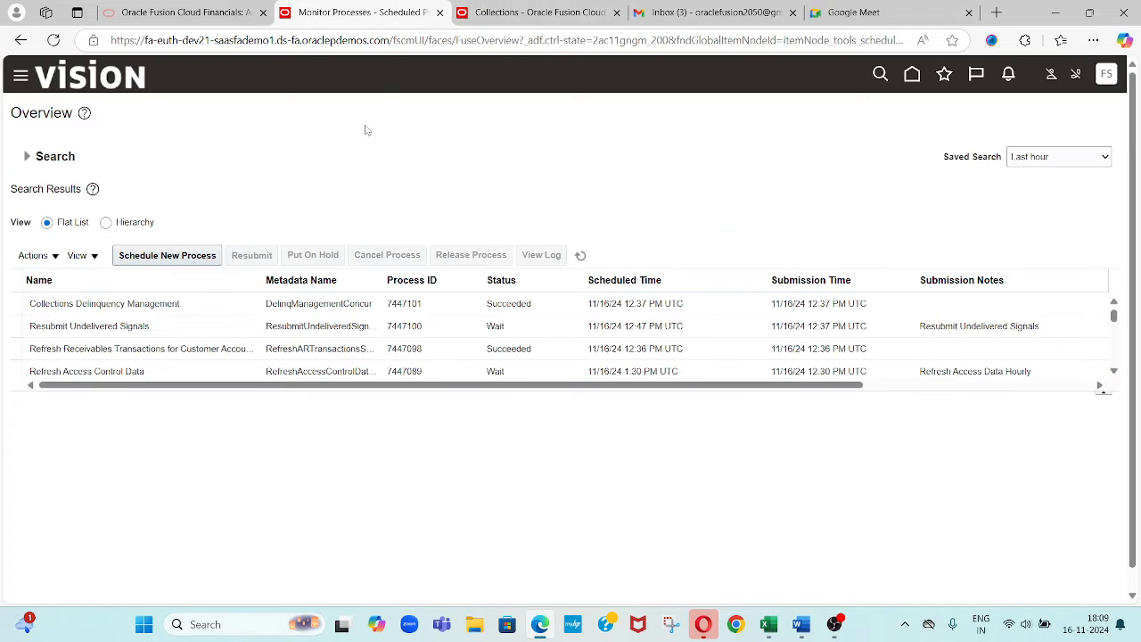
pyautogui.click(168, 255)
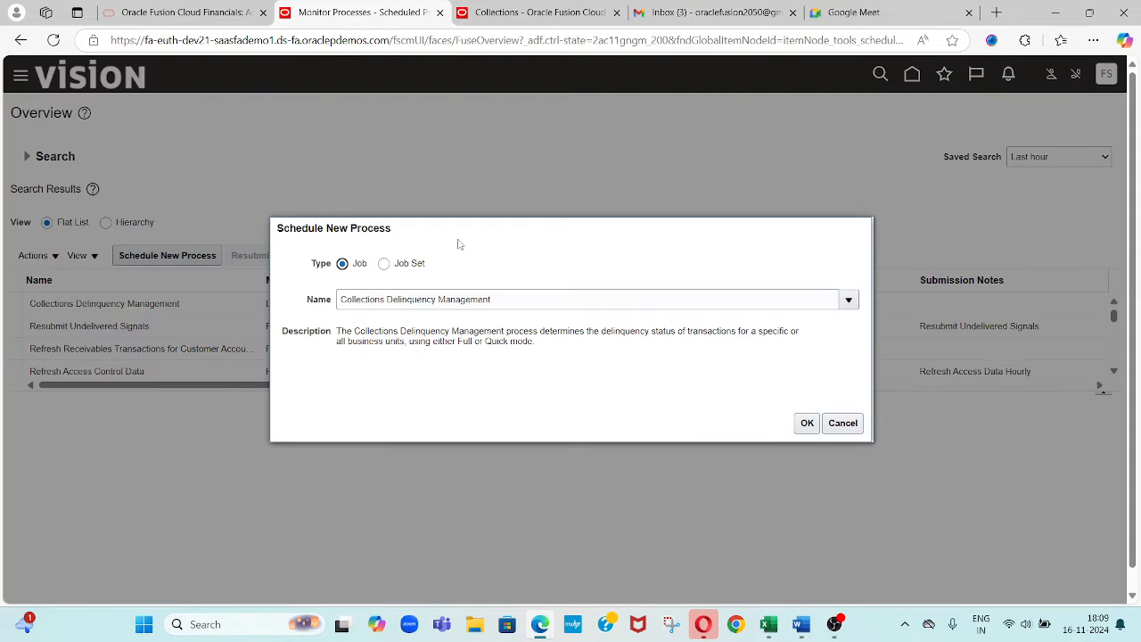
pyautogui.doubleClick(513, 299)
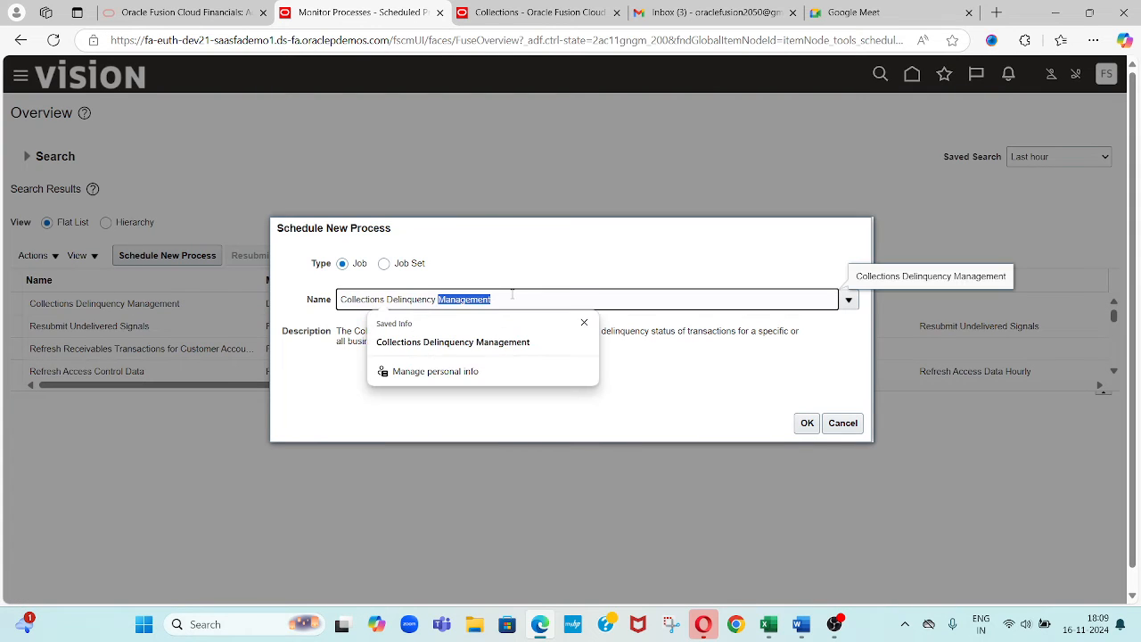
pyautogui.tripleClick(513, 299)
pyautogui.write('update')
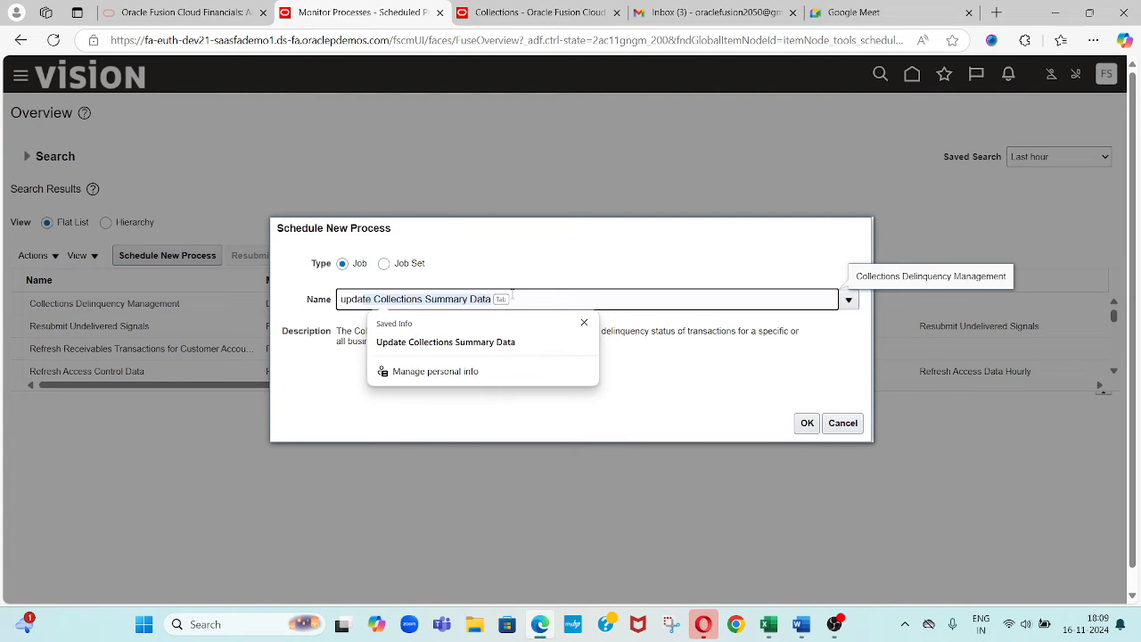
pyautogui.press('Tab')
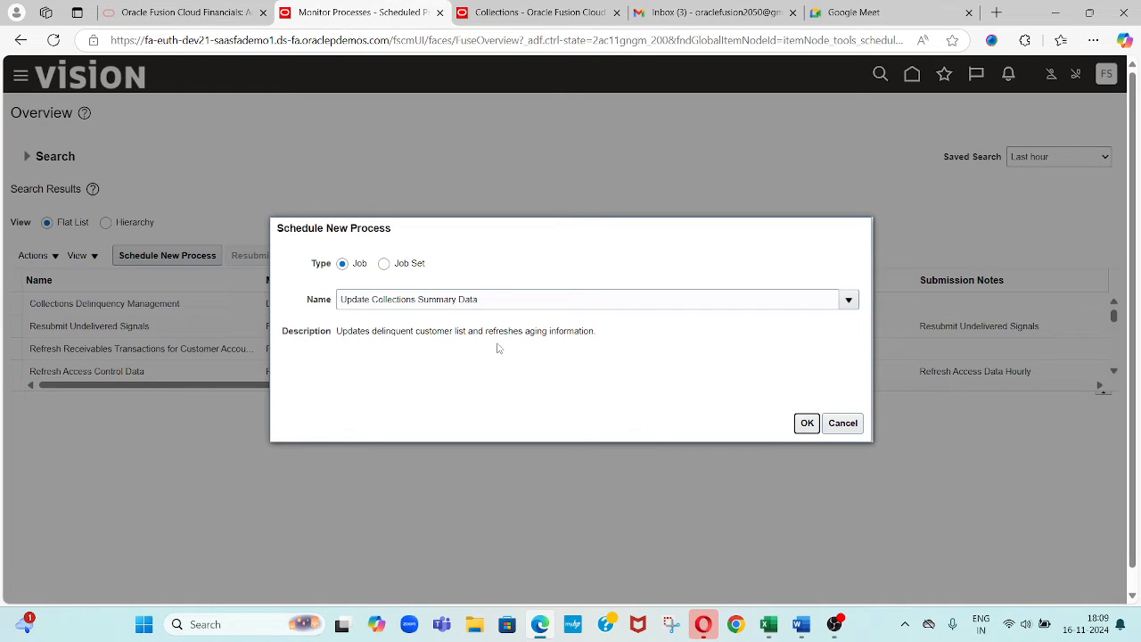
pyautogui.click(806, 427)
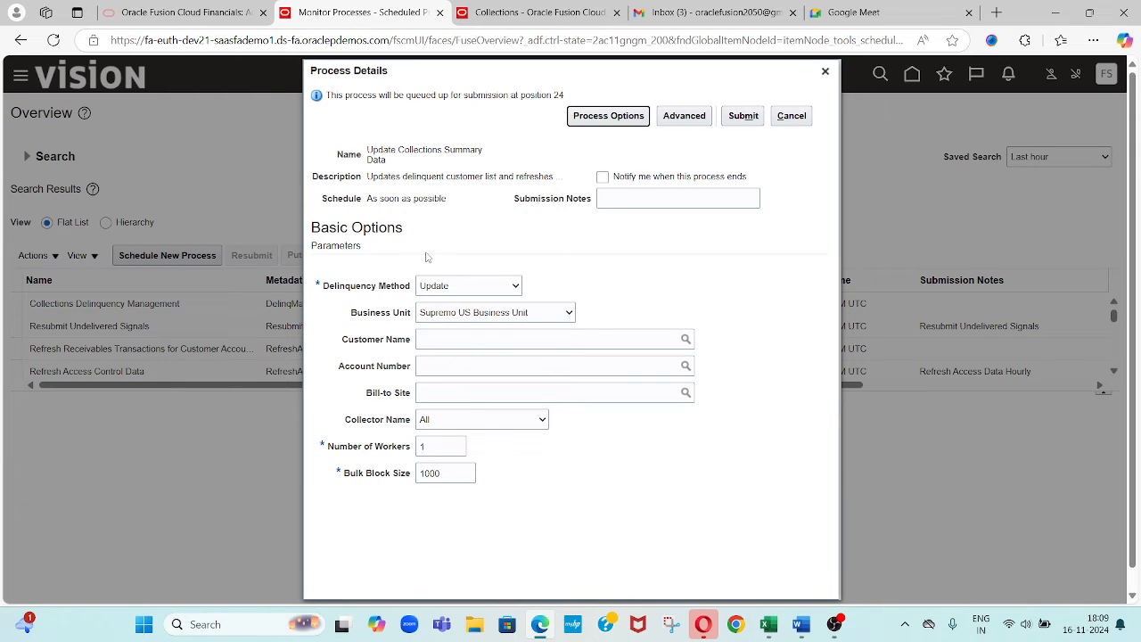
# - Submit the summary data job with the Update delinquency method for US1 Business Unit
pyautogui.click(455, 289)
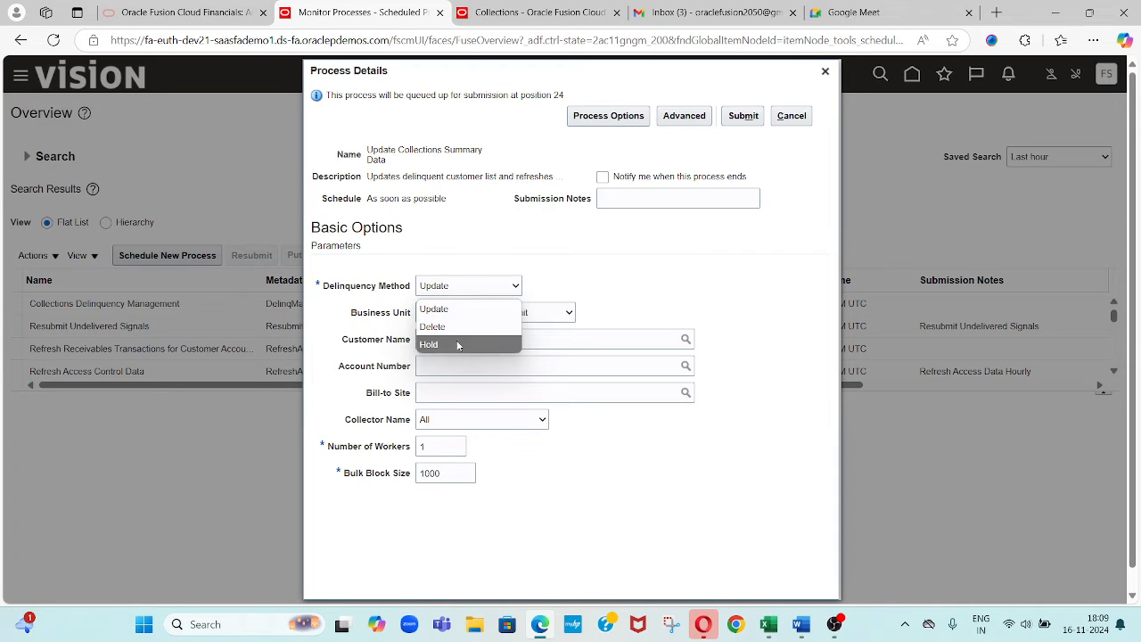
pyautogui.click(460, 310)
pyautogui.click(514, 317)
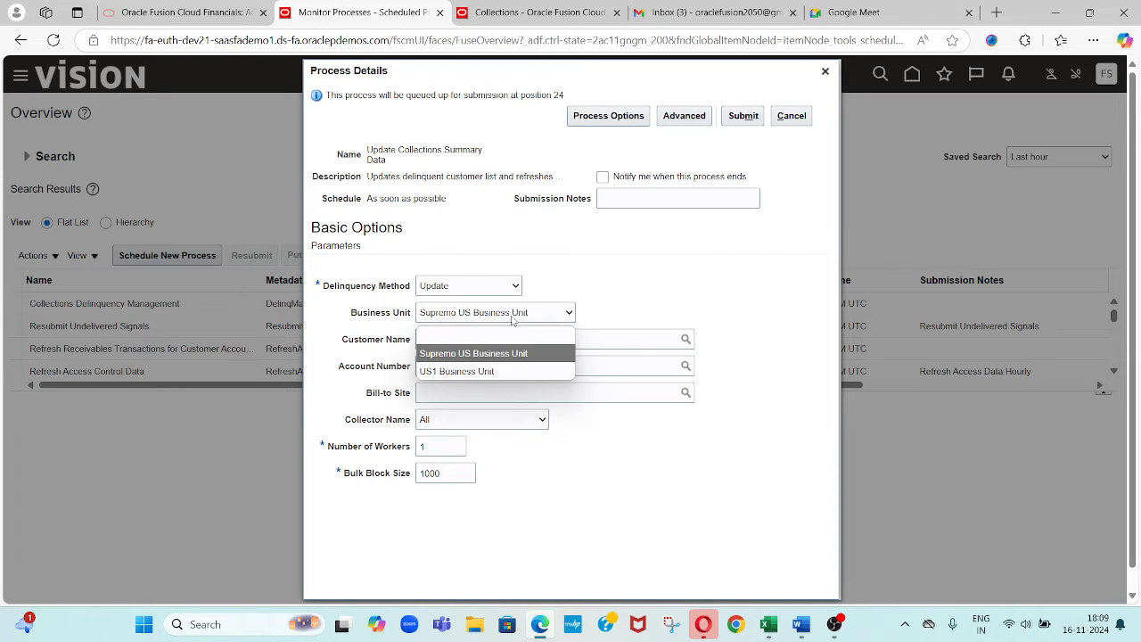
pyautogui.click(498, 371)
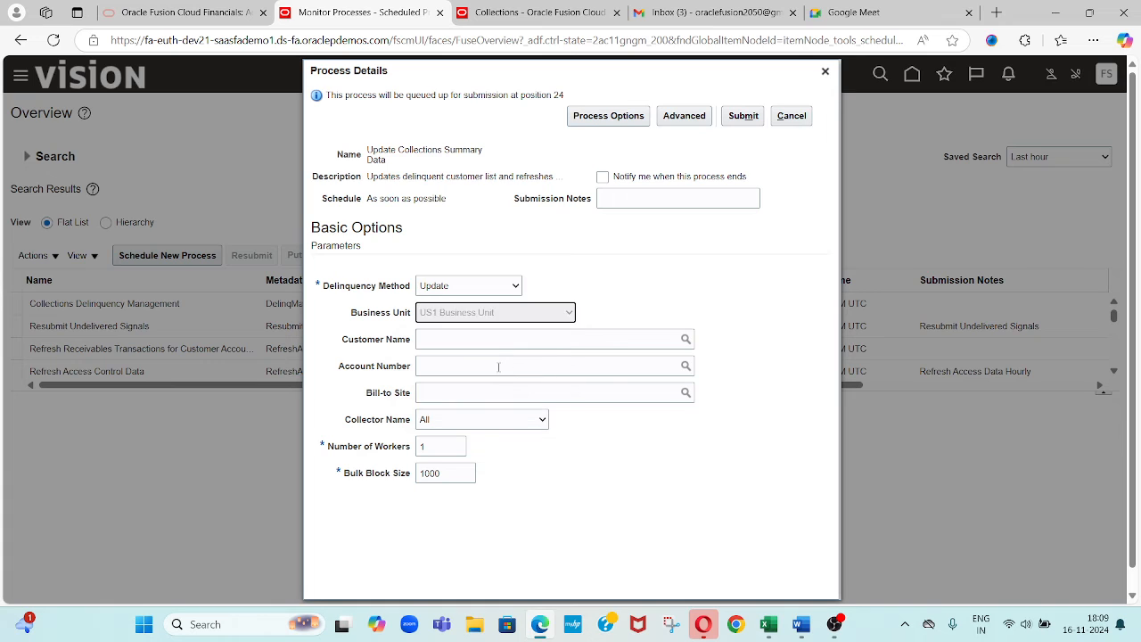
pyautogui.click(741, 122)
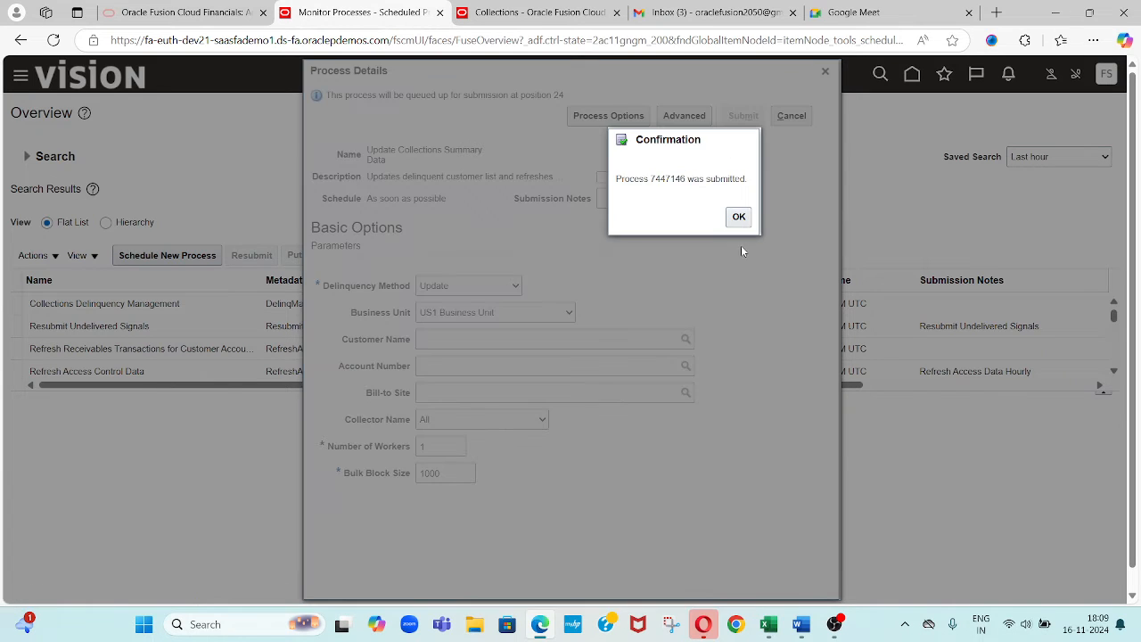
pyautogui.click(739, 219)
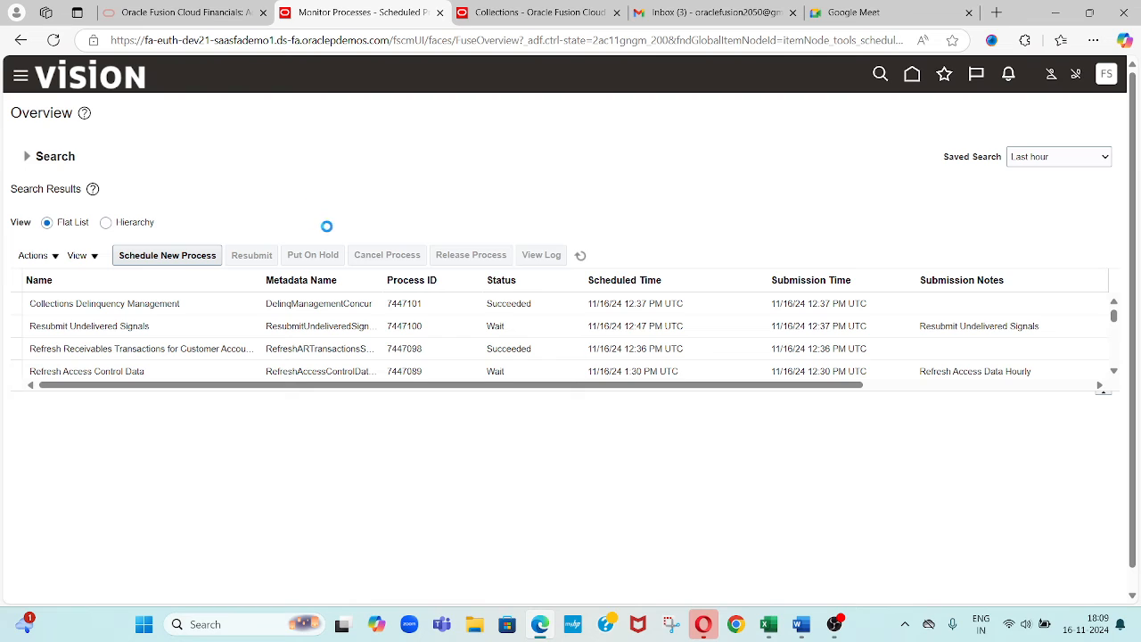
# - Refresh the process list repeatedly to monitor the status of the Update Collections Summary Data job and its child processes
pyautogui.click(580, 256)
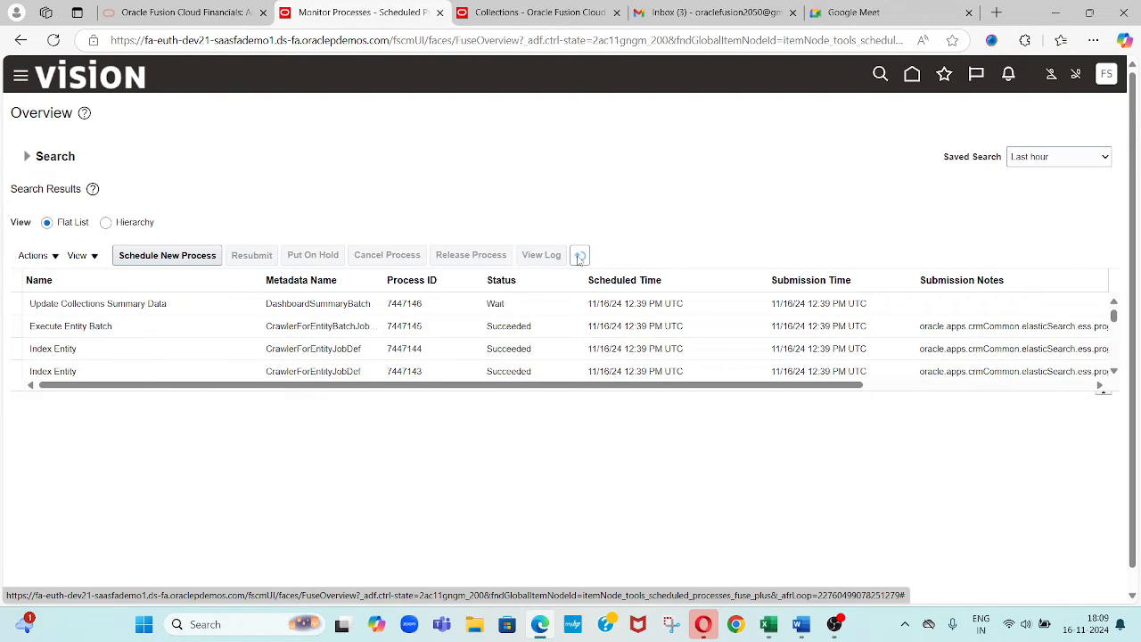
pyautogui.click(580, 256)
pyautogui.click(580, 257)
pyautogui.click(580, 258)
pyautogui.click(581, 257)
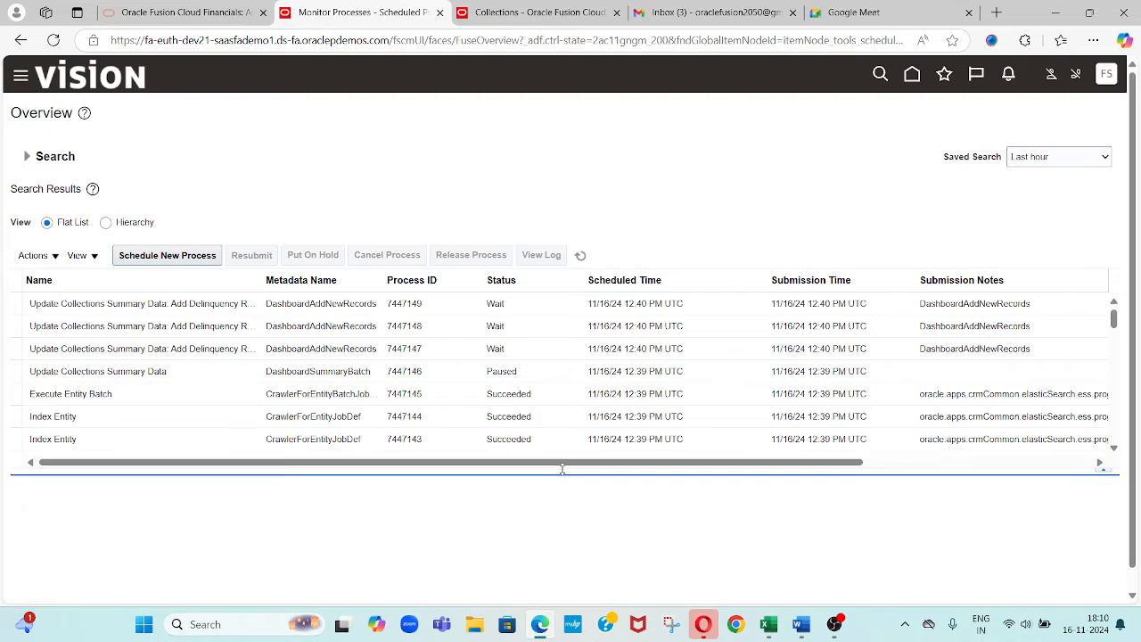
pyautogui.click(581, 257)
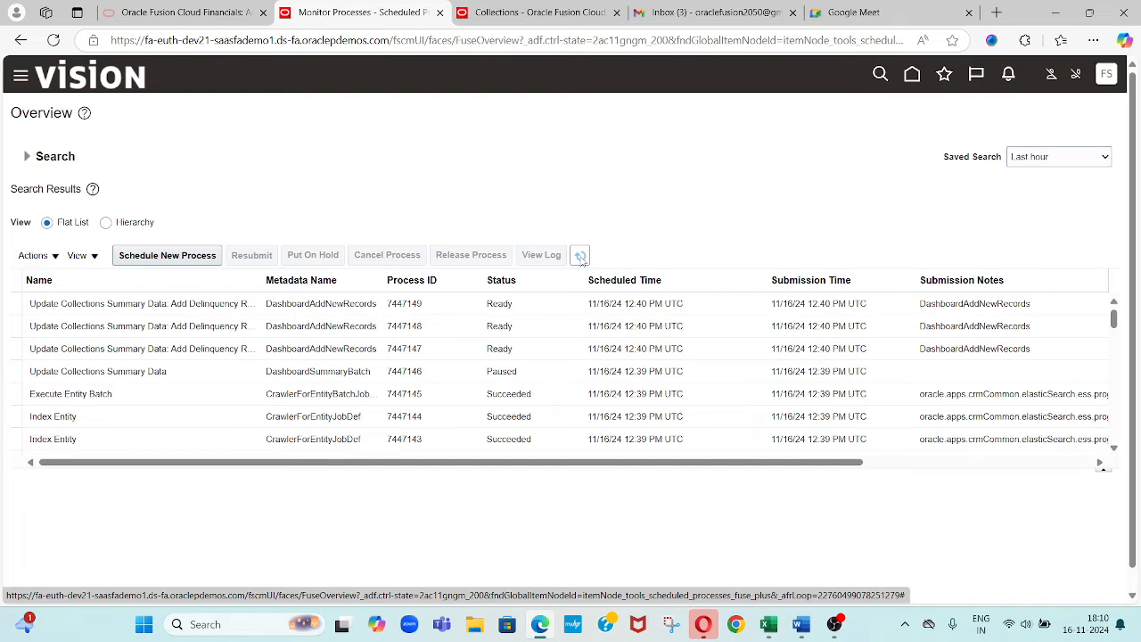
pyautogui.click(581, 258)
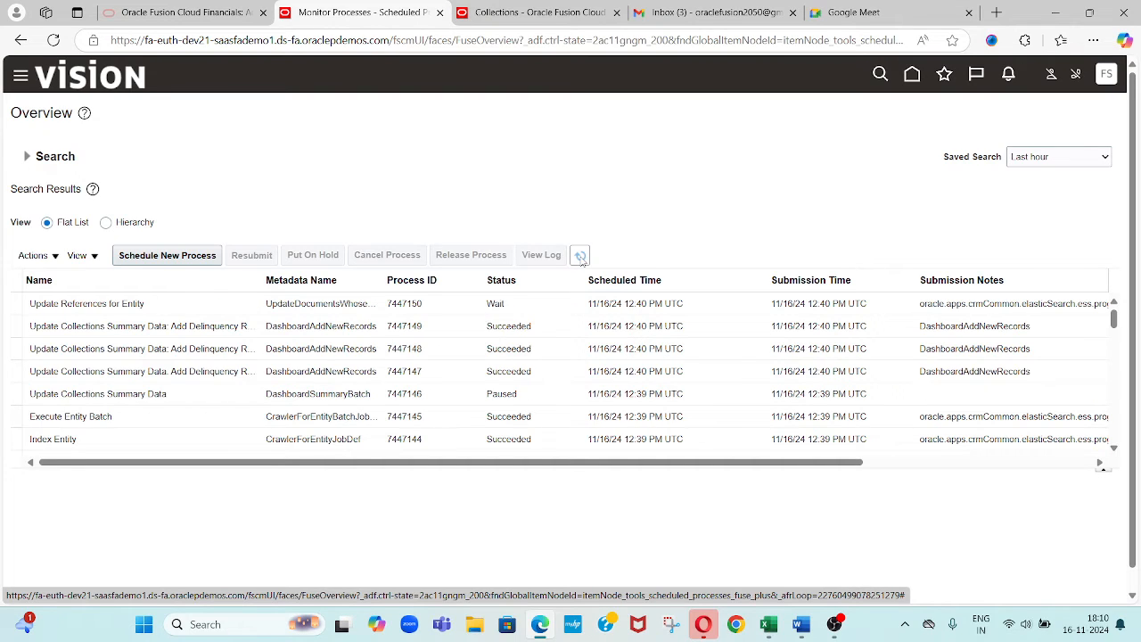
pyautogui.click(580, 258)
pyautogui.click(580, 257)
pyautogui.click(581, 258)
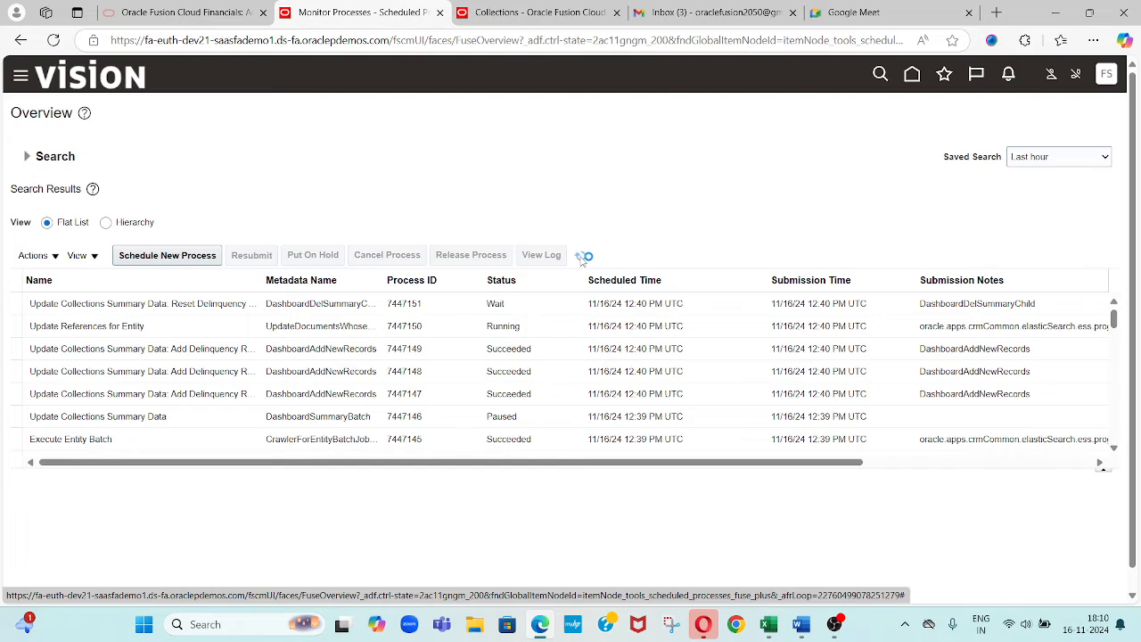
pyautogui.click(581, 258)
pyautogui.click(582, 259)
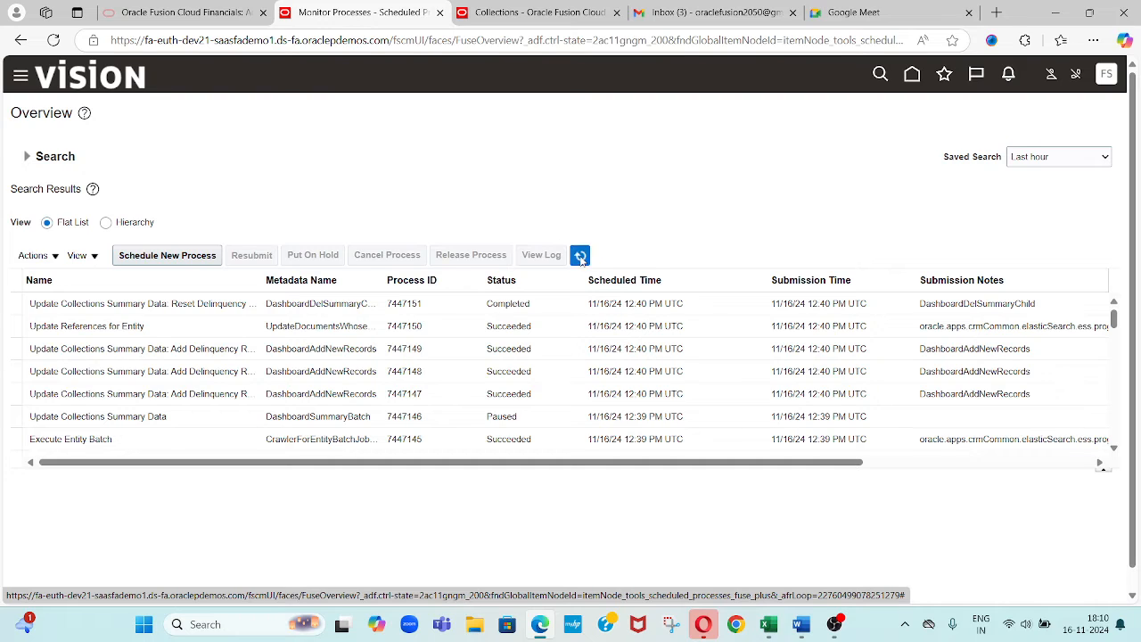
pyautogui.click(581, 259)
pyautogui.click(581, 258)
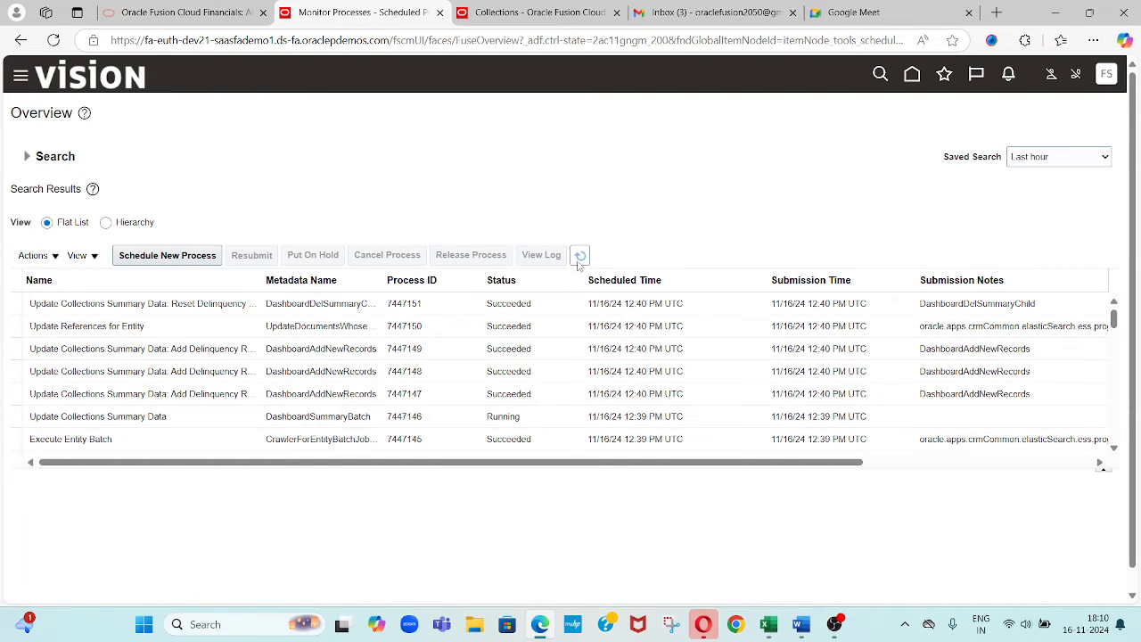
pyautogui.click(579, 259)
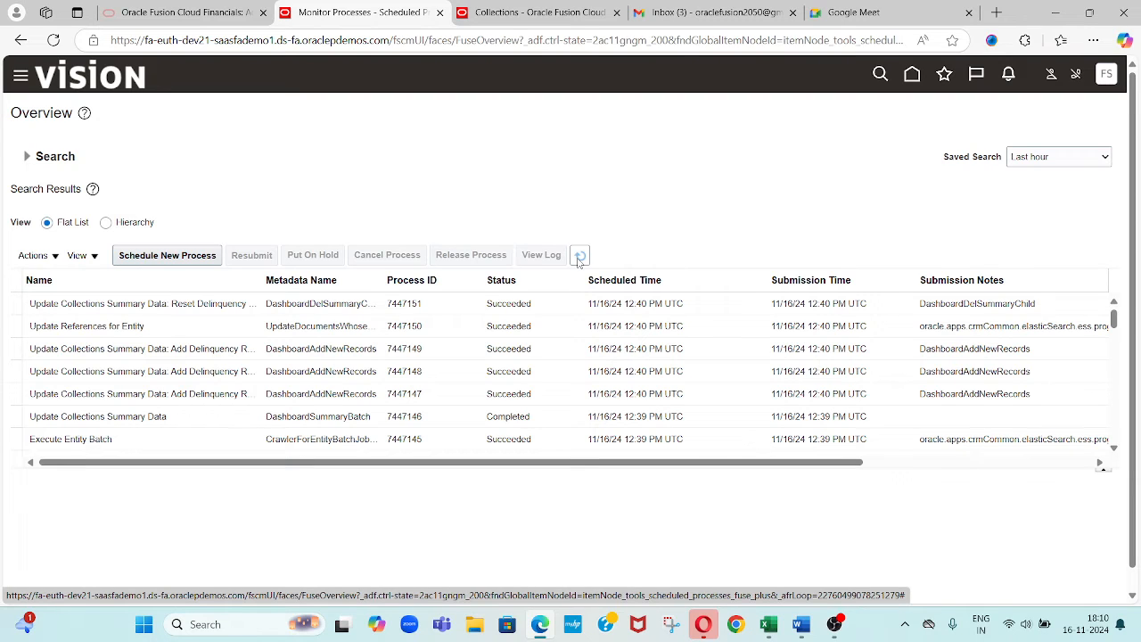
pyautogui.click(578, 258)
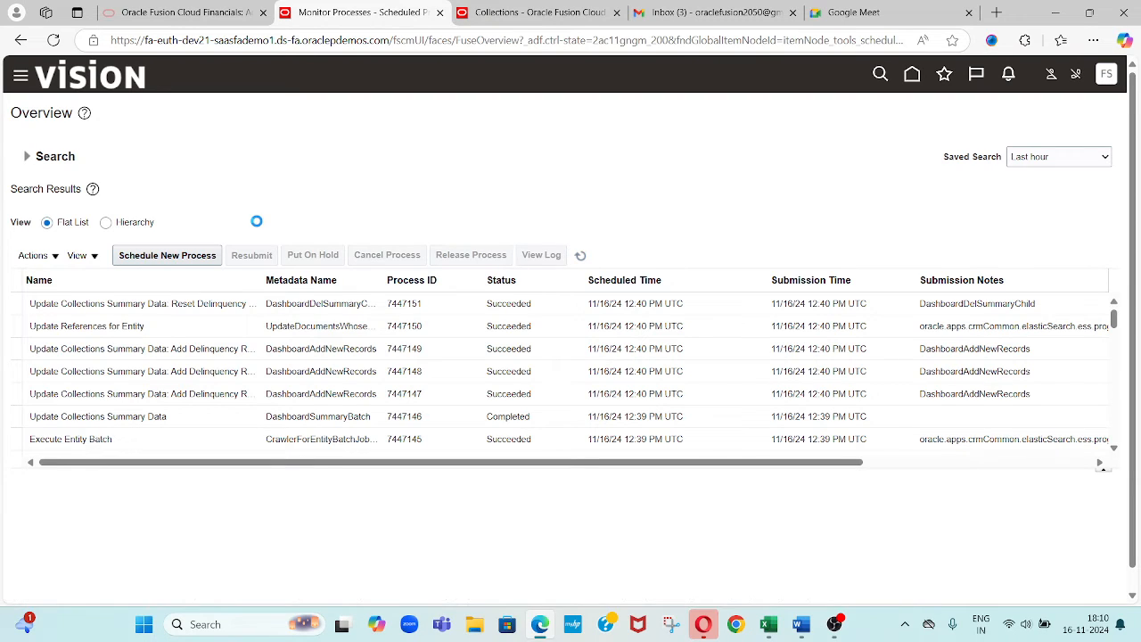
# - Start a new process for the Collections Scoring and Strategy Assignment job, finding it by searching for "Collections scor"
pyautogui.click(167, 256)
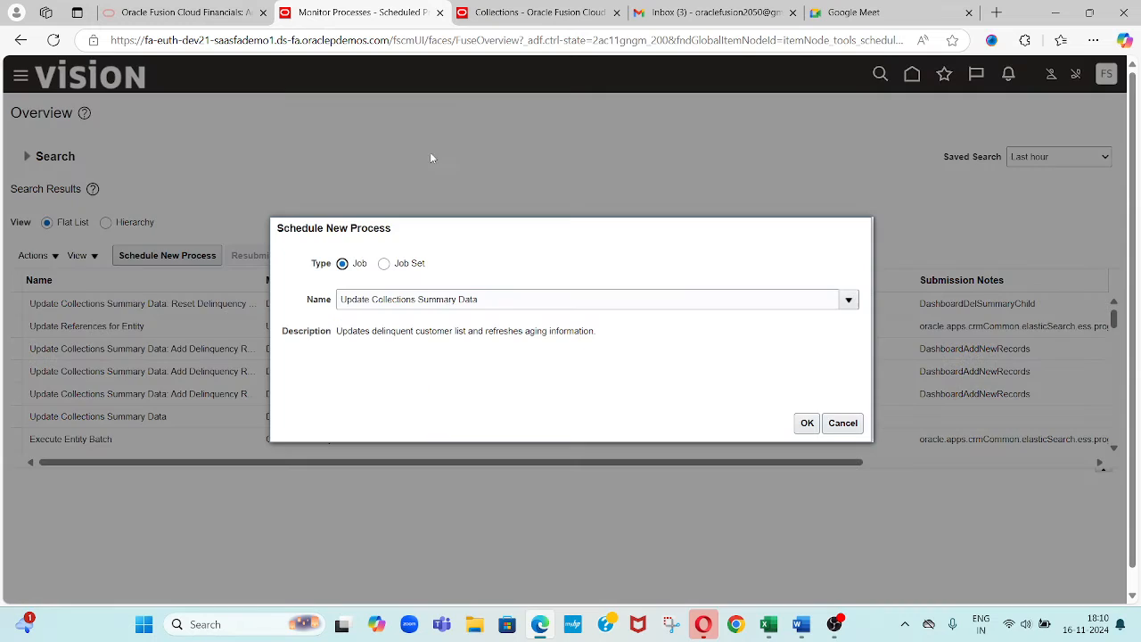
pyautogui.doubleClick(490, 293)
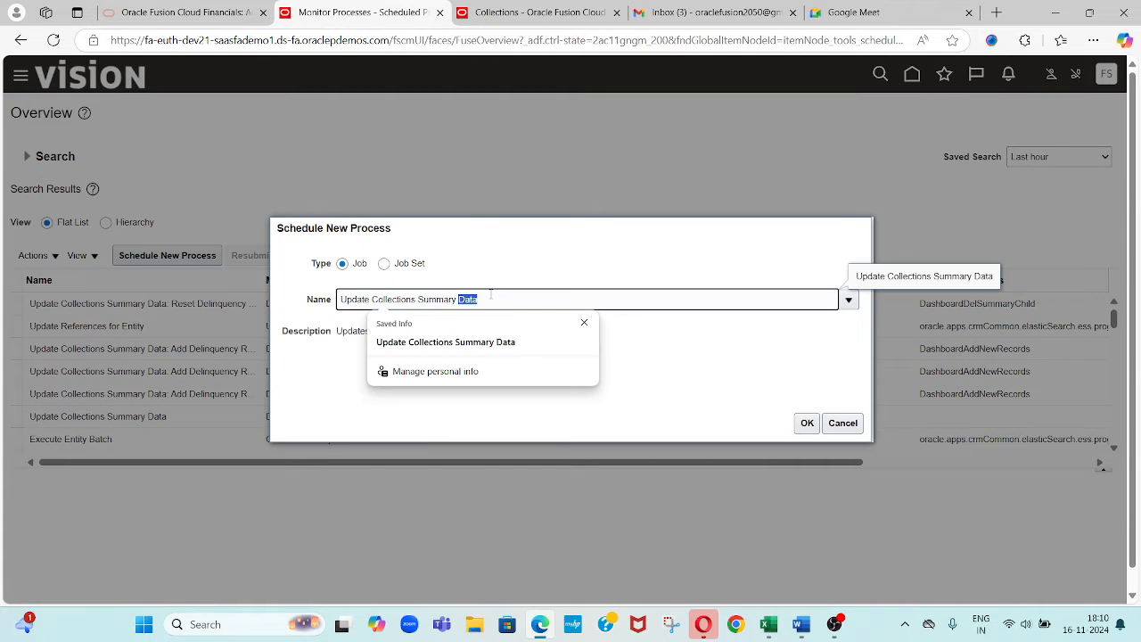
pyautogui.hotkey('ctrl', 'a')
pyautogui.write('collections')
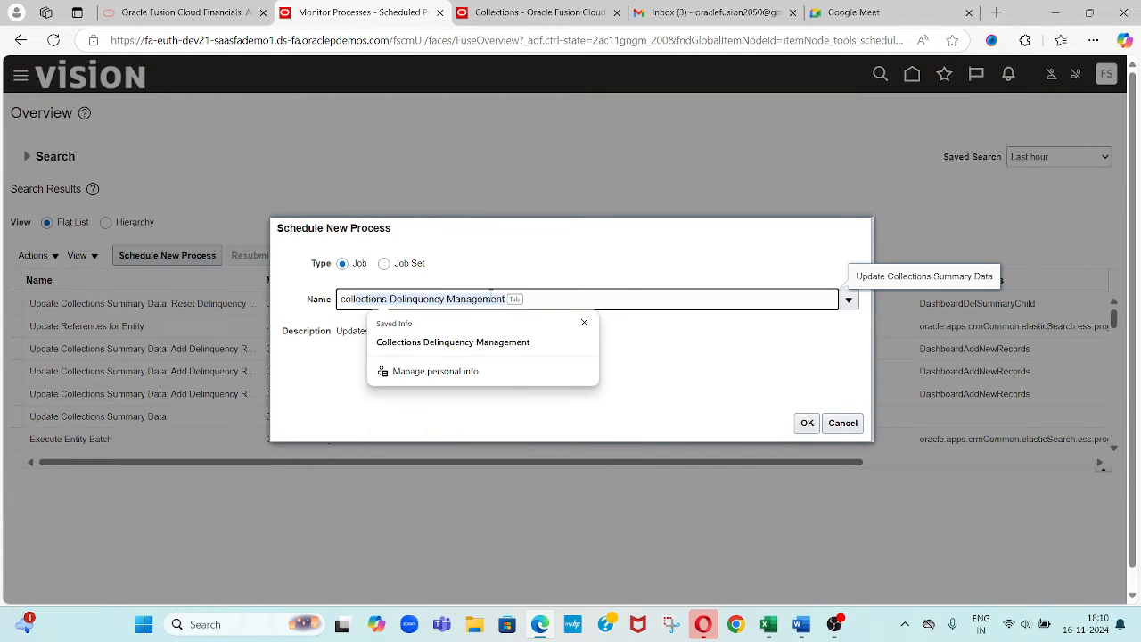
pyautogui.press('Tab')
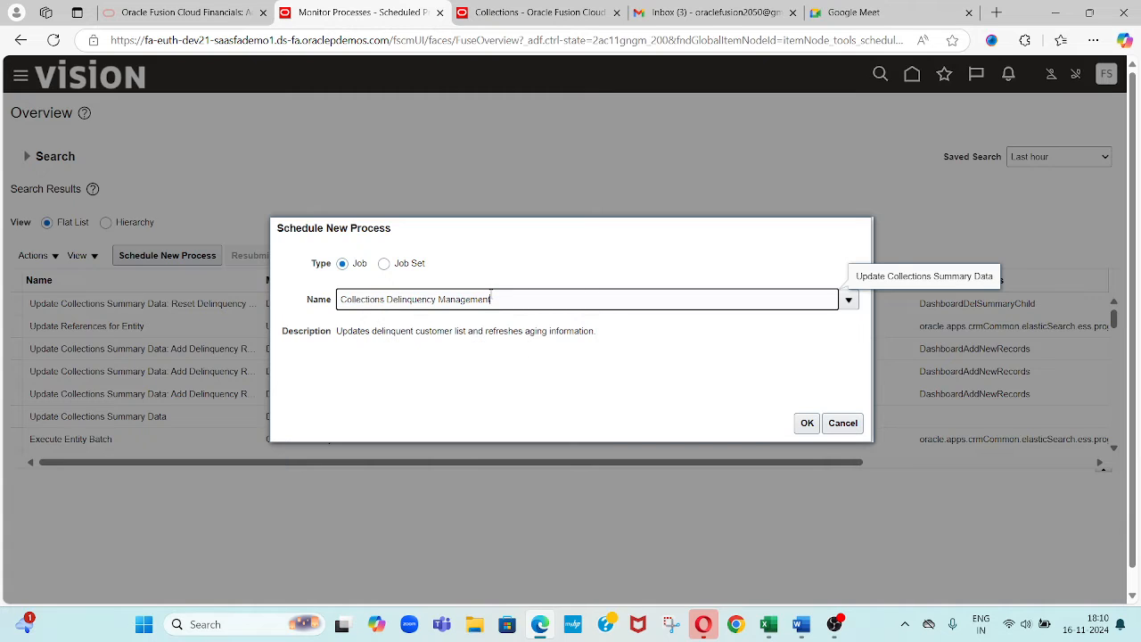
pyautogui.press('BackSpace')
pyautogui.press('BackSpace')
pyautogui.press('BackSpace')
pyautogui.press('BackSpace')
pyautogui.press('BackSpace')
pyautogui.press('BackSpace')
pyautogui.press('BackSpace')
pyautogui.press('BackSpace')
pyautogui.press('BackSpace')
pyautogui.press('BackSpace')
pyautogui.press('BackSpace')
pyautogui.press('BackSpace')
pyautogui.press('BackSpace')
pyautogui.press('BackSpace')
pyautogui.press('BackSpace')
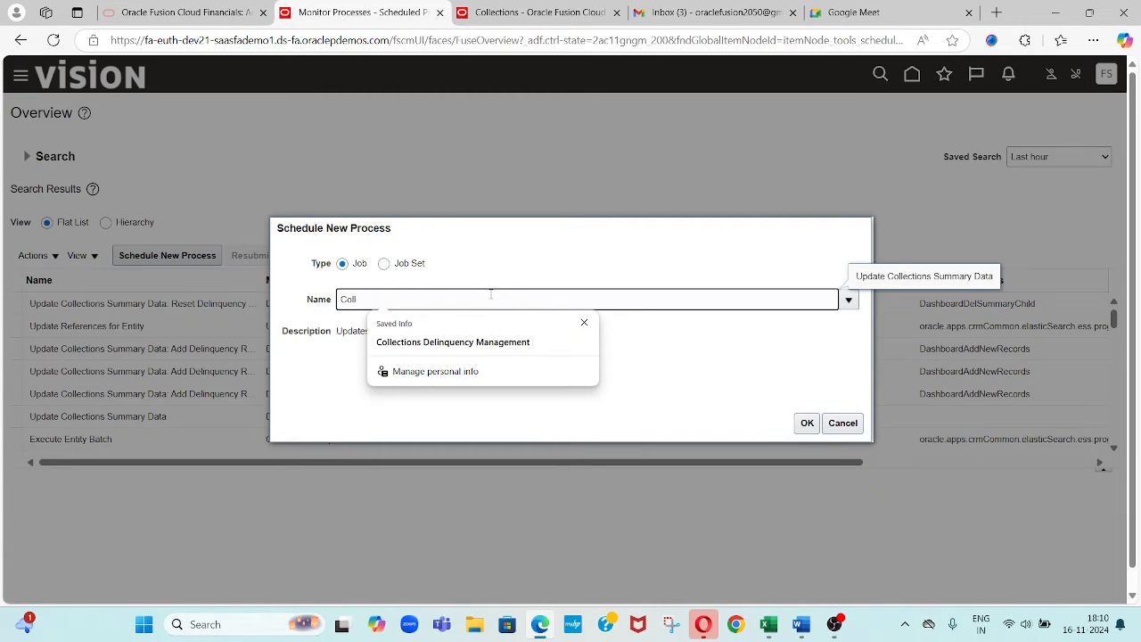
pyautogui.write('ections scor')
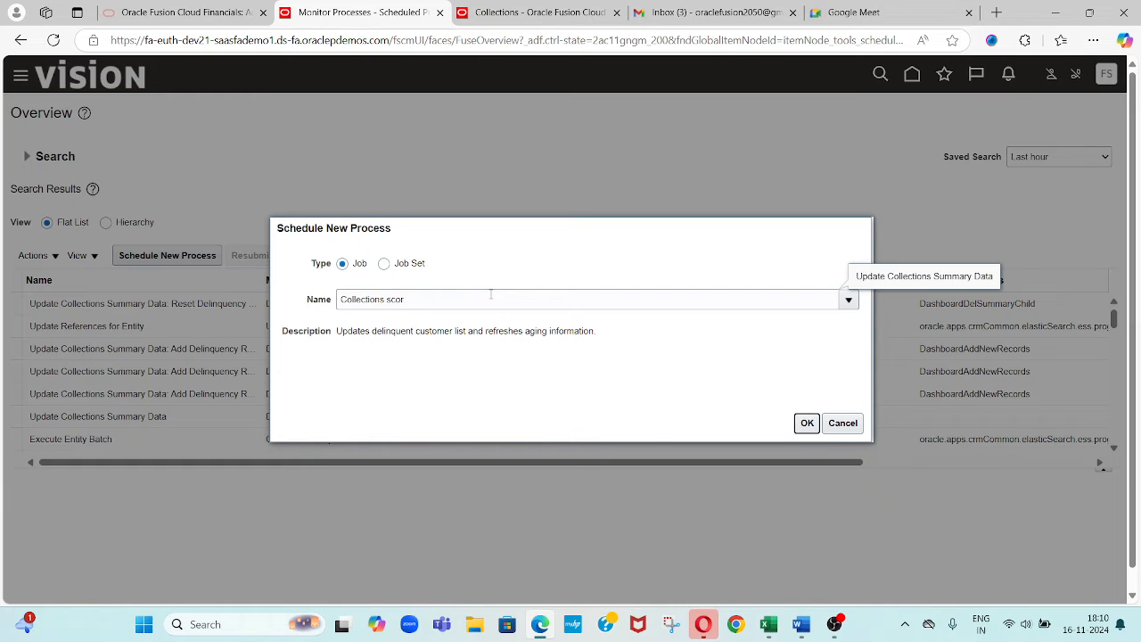
pyautogui.press('Tab')
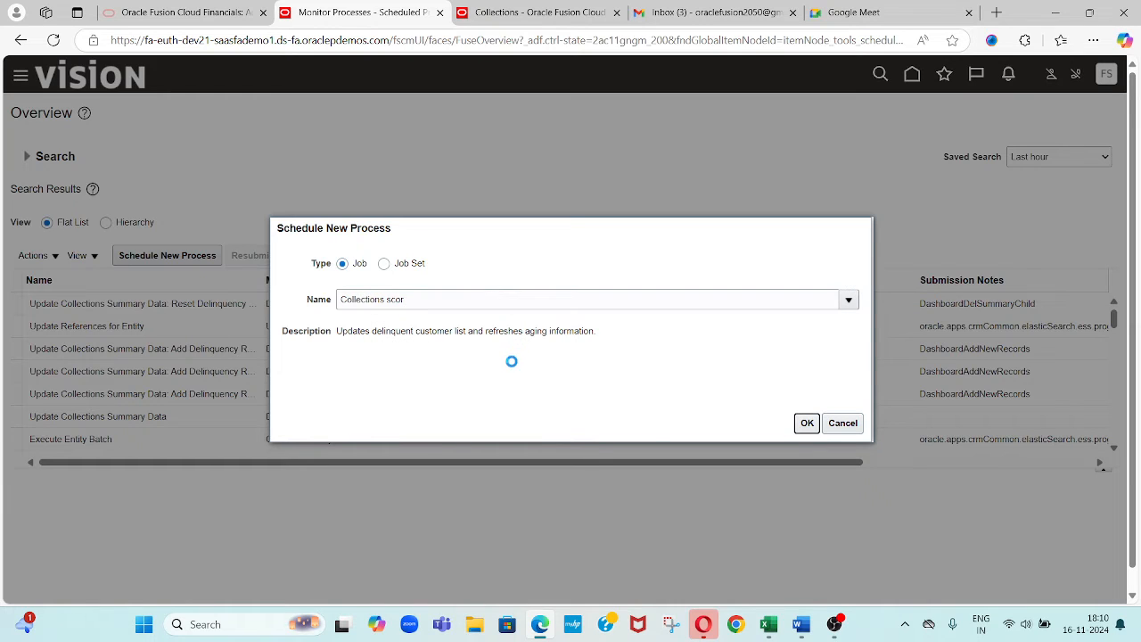
pyautogui.click(346, 396)
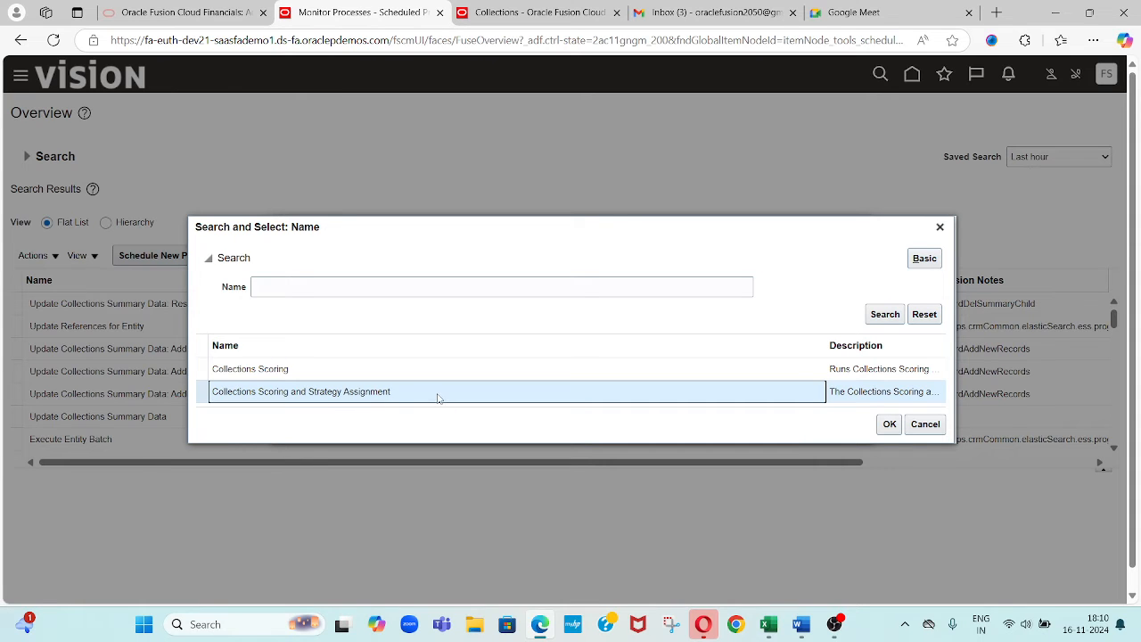
pyautogui.click(889, 424)
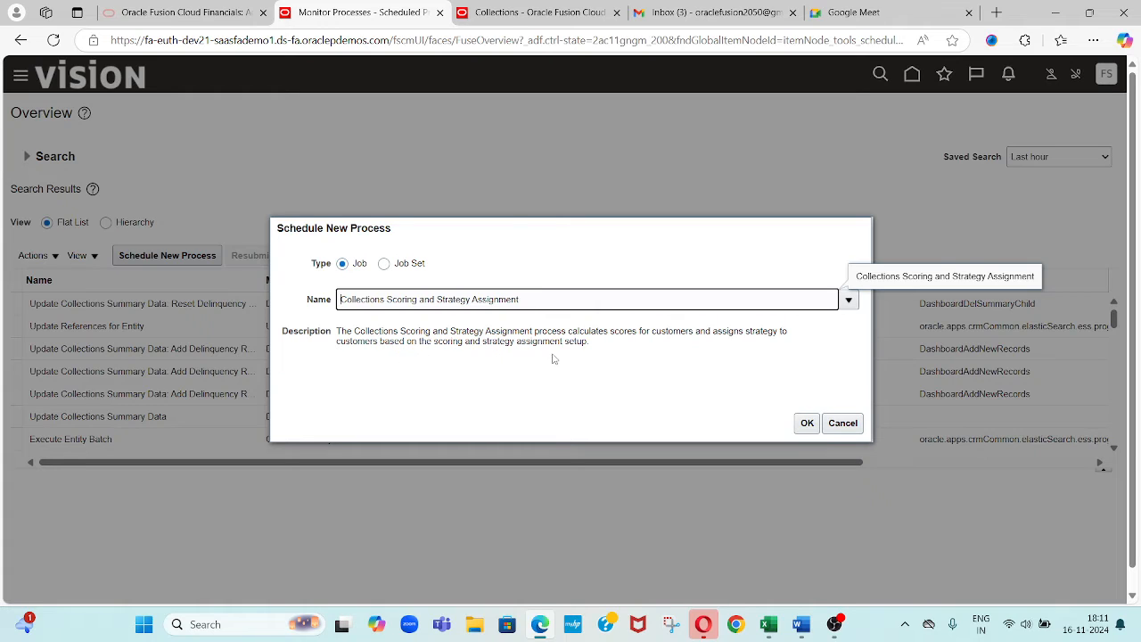
pyautogui.click(807, 422)
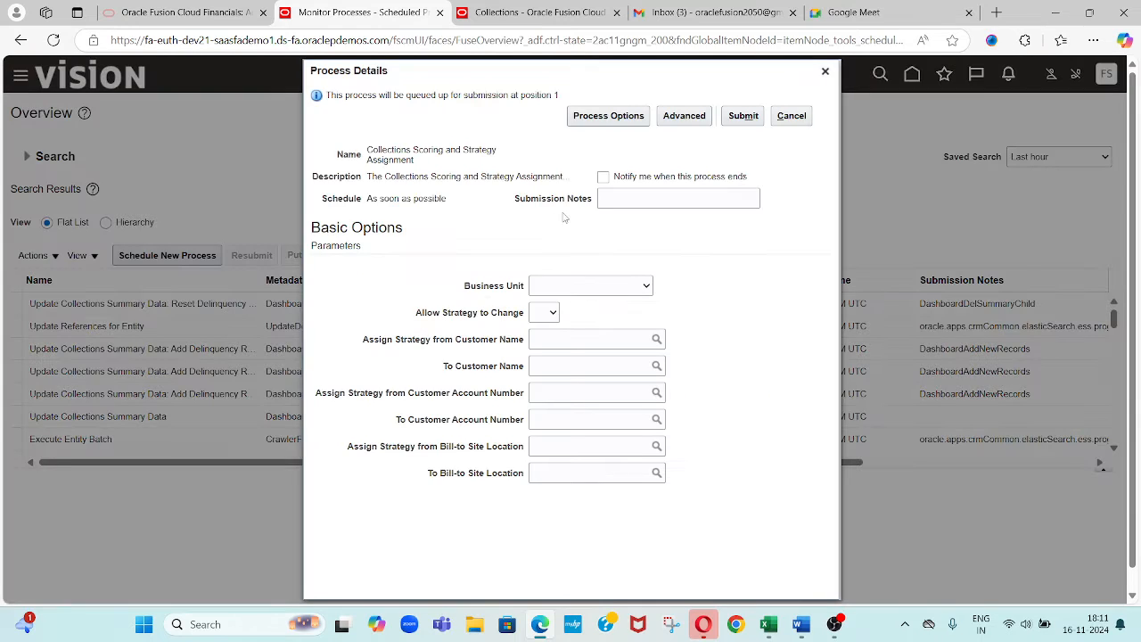
# - Submit the scoring and strategy assignment job for US1 Business Unit, using the customer's account number as both ends of the account range
pyautogui.click(575, 287)
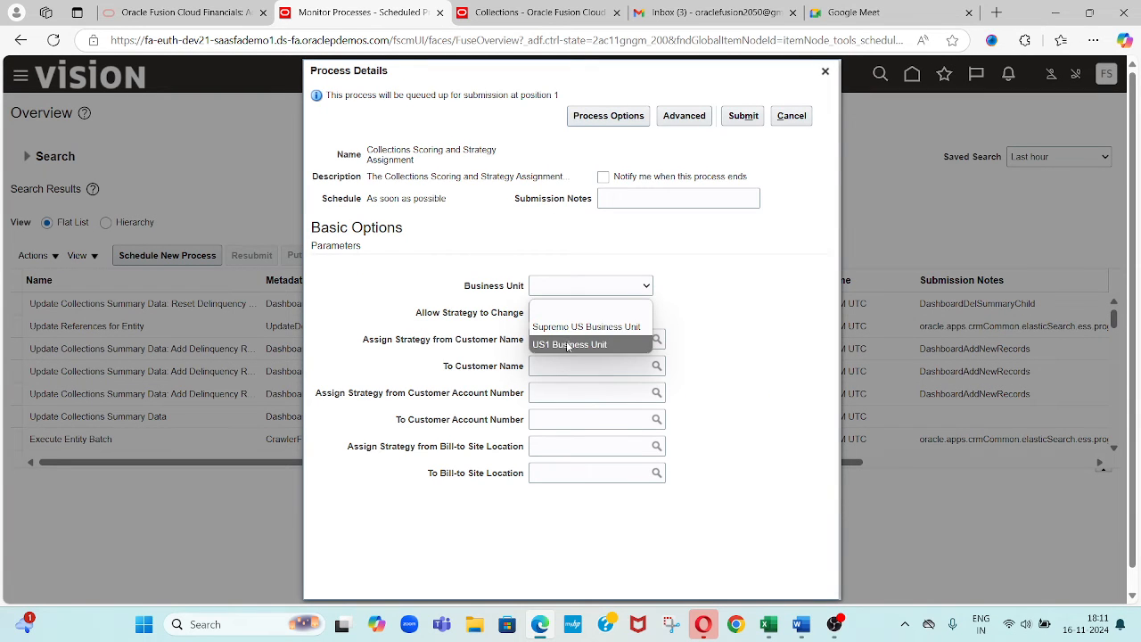
pyautogui.click(568, 345)
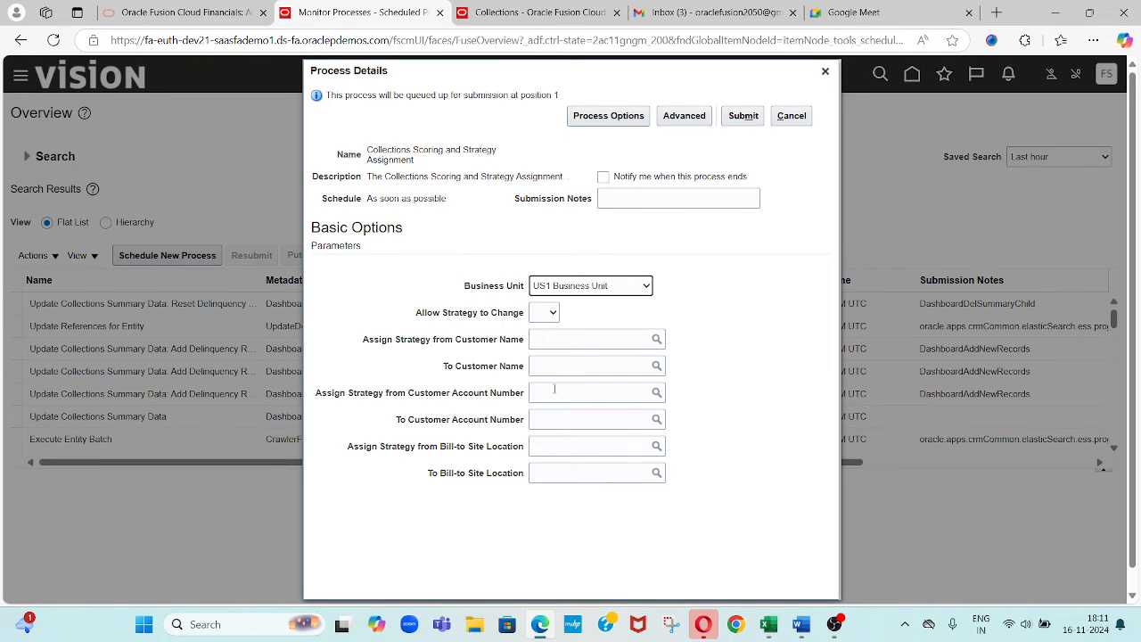
pyautogui.click(554, 389)
pyautogui.write('263')
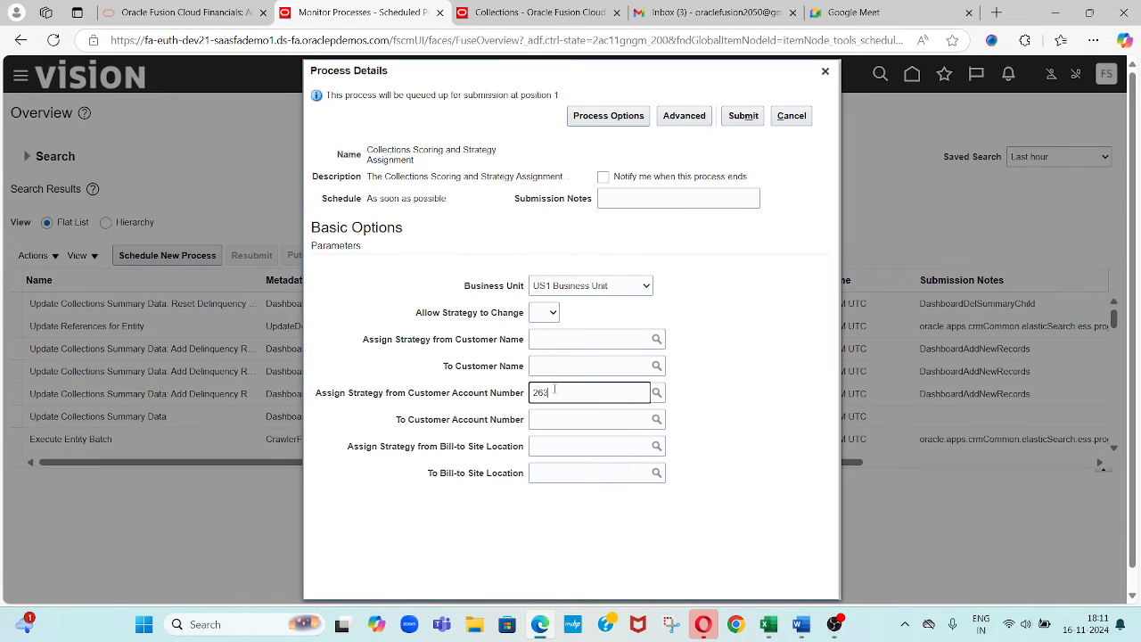
pyautogui.write('80')
pyautogui.click(555, 419)
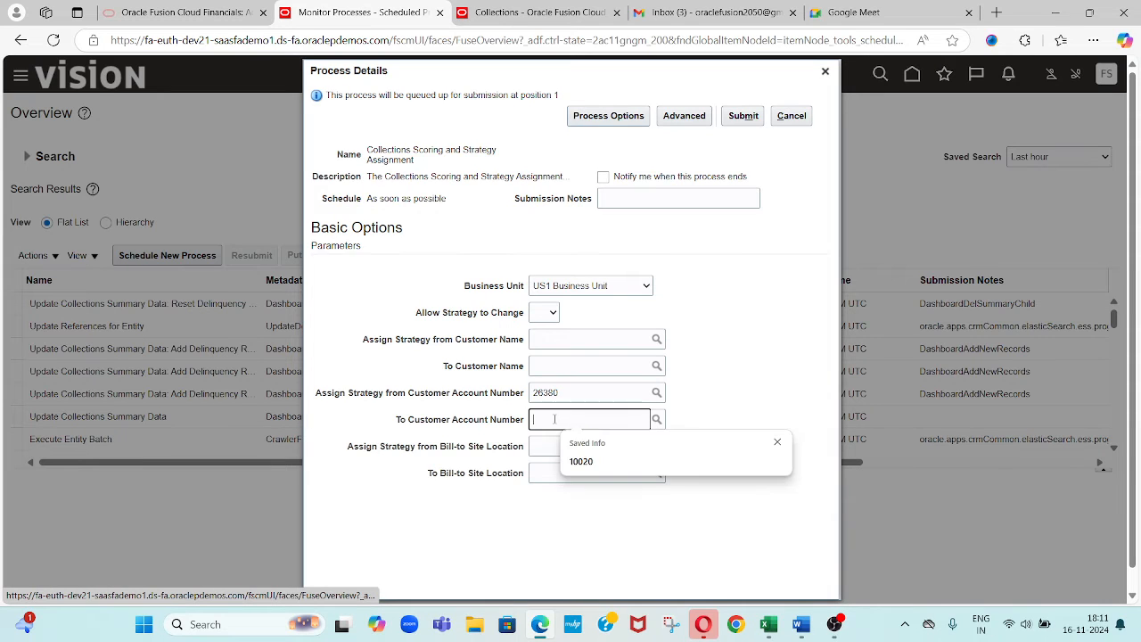
pyautogui.write('26380')
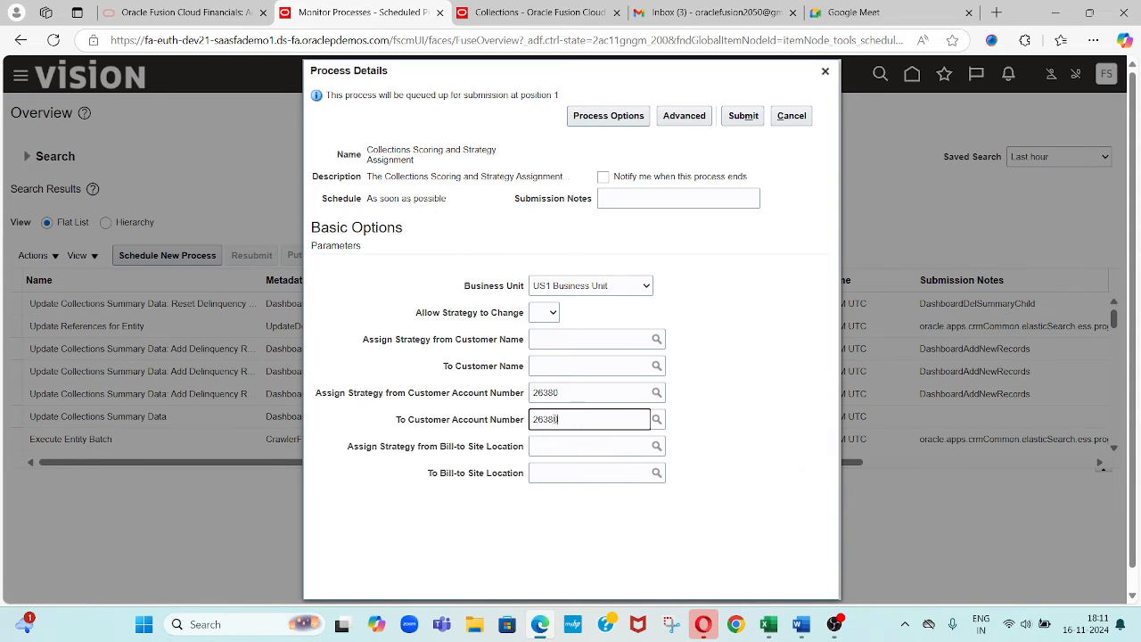
pyautogui.press('Tab')
pyautogui.click(743, 116)
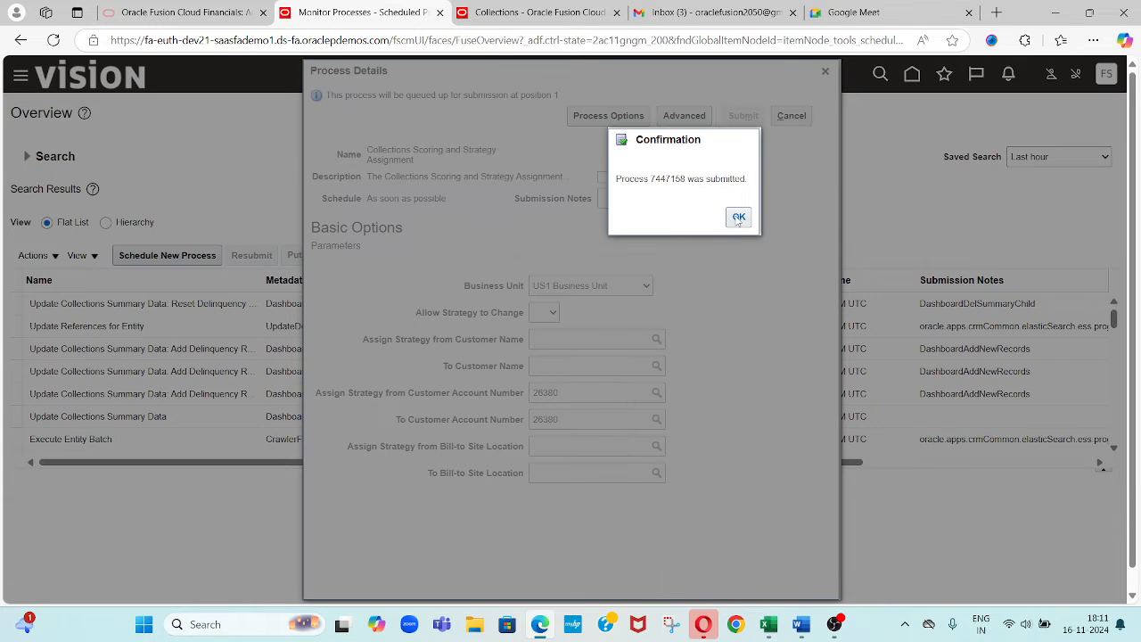
pyautogui.press('Return')
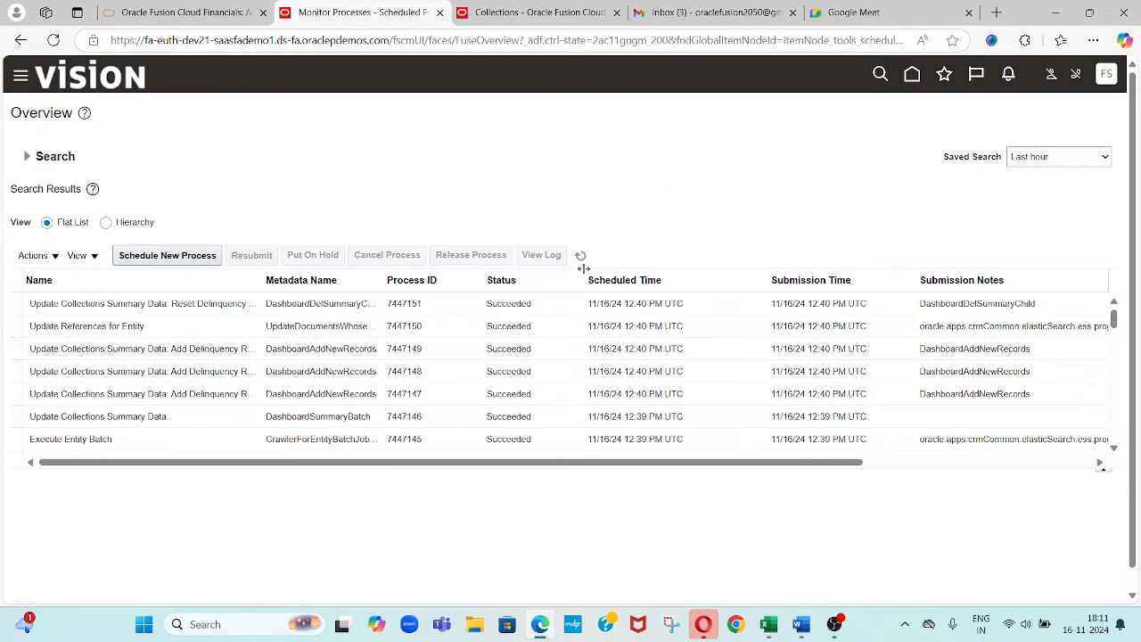
# - Refresh the process list repeatedly to monitor the status of the Collections Scoring and Strategy Assignment job
pyautogui.click(581, 258)
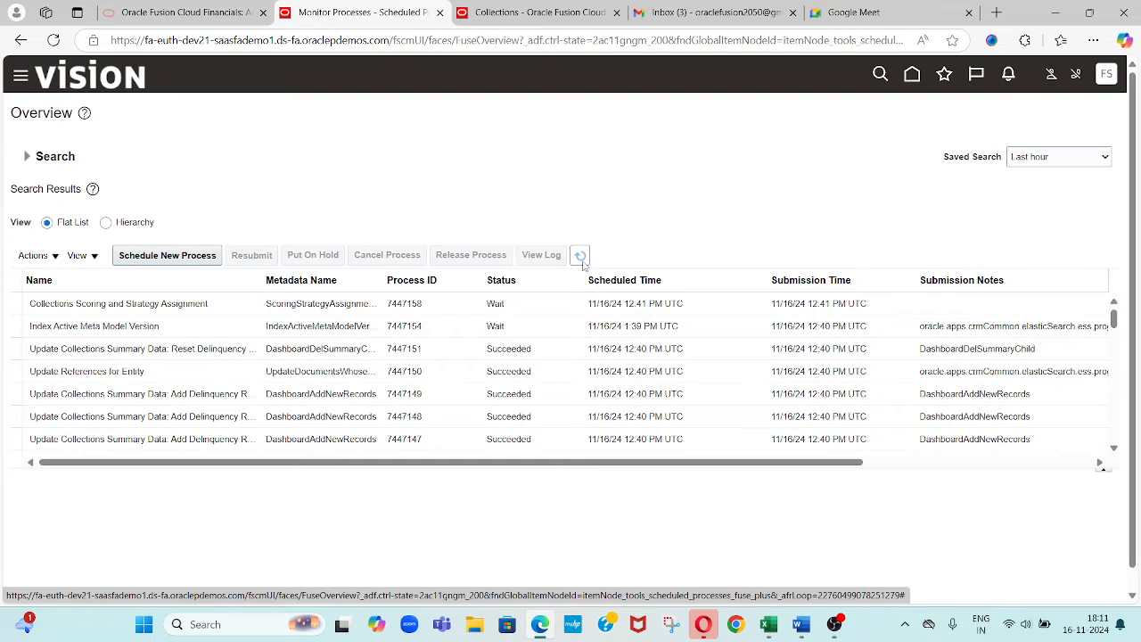
pyautogui.click(581, 257)
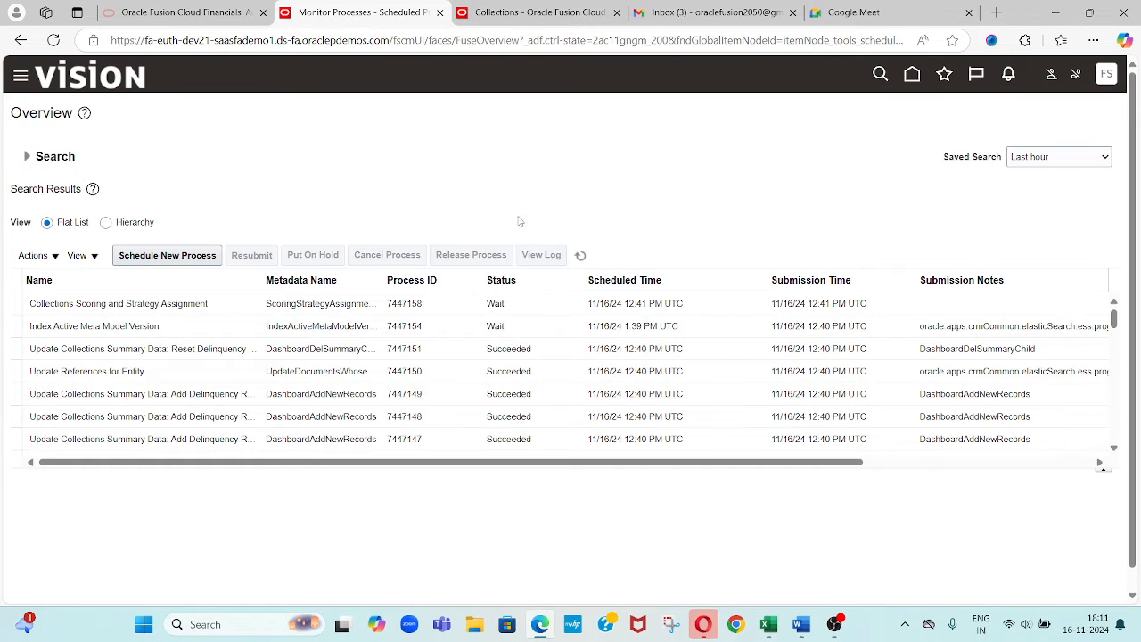
pyautogui.click(580, 255)
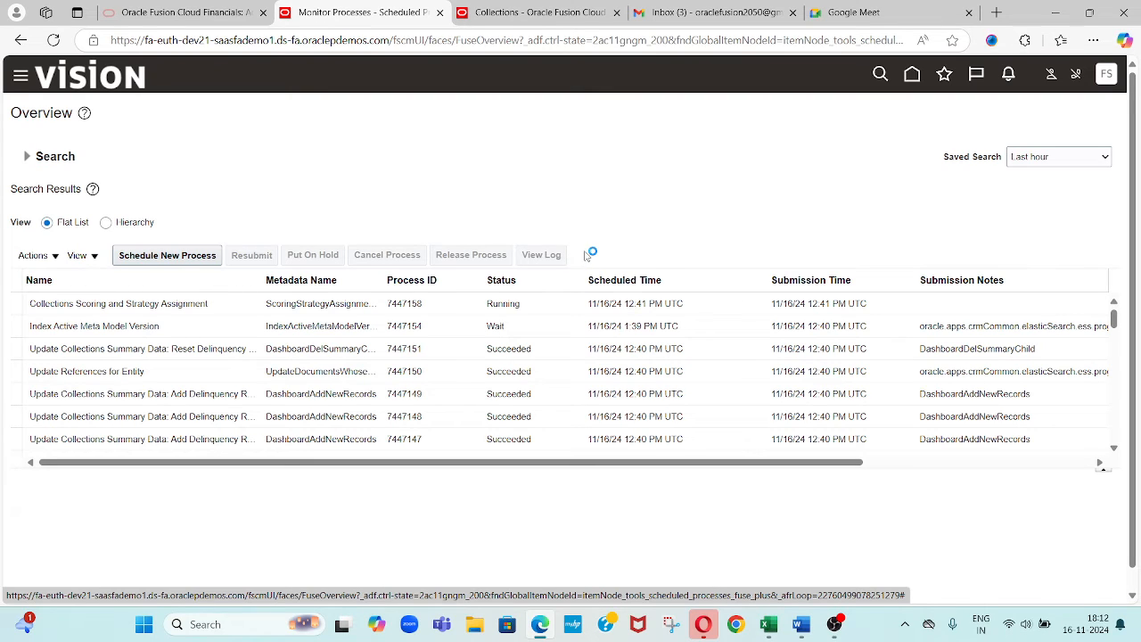
pyautogui.click(586, 255)
pyautogui.click(586, 255)
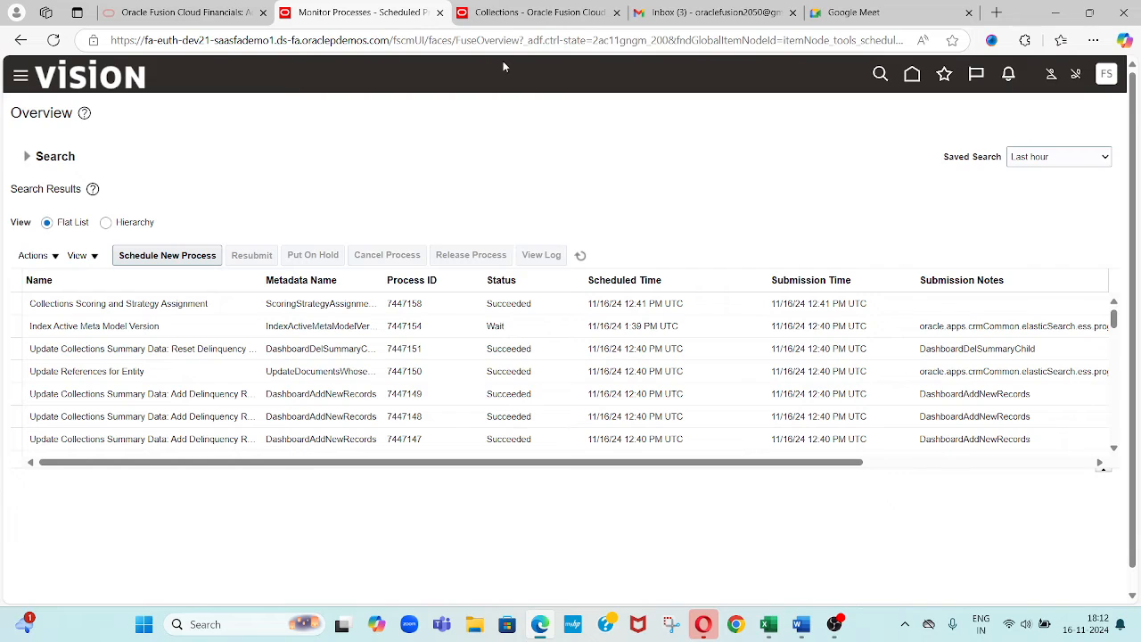
# - Go back to the Collections dashboard, view the transactions of ABC Hardware Manufacturing, and return to the delinquent customer list
pyautogui.click(538, 13)
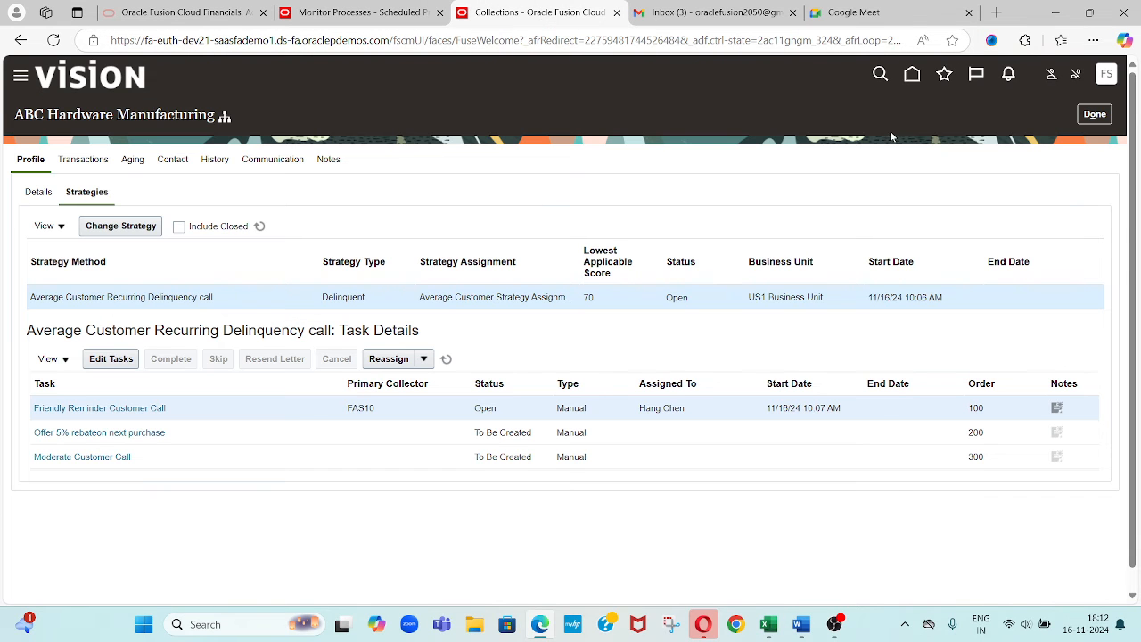
pyautogui.click(1095, 115)
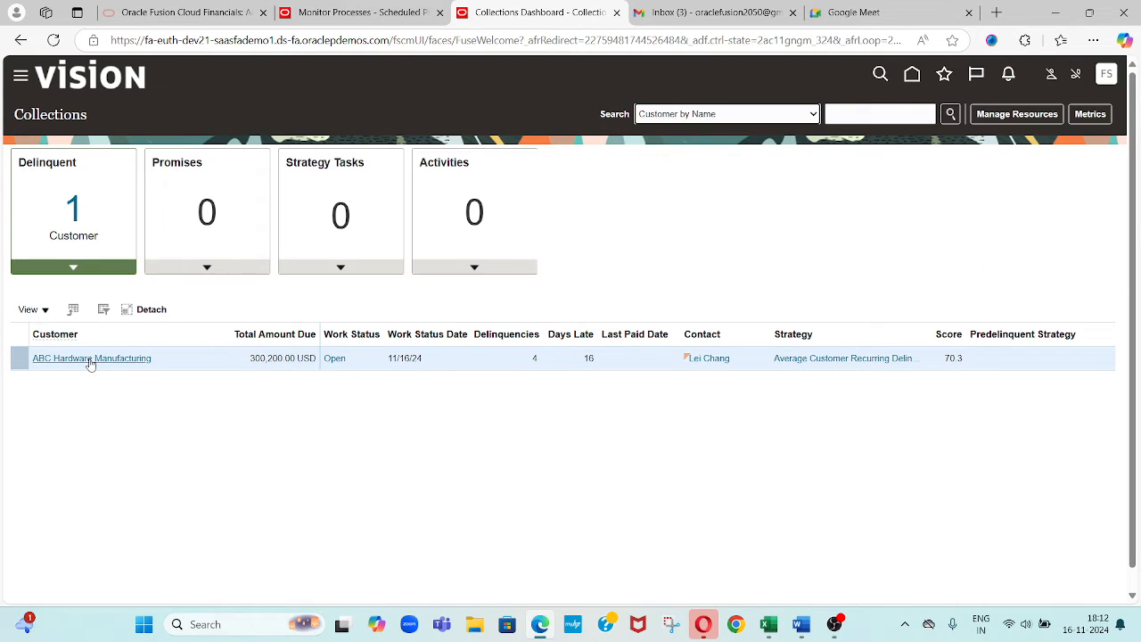
pyautogui.click(90, 359)
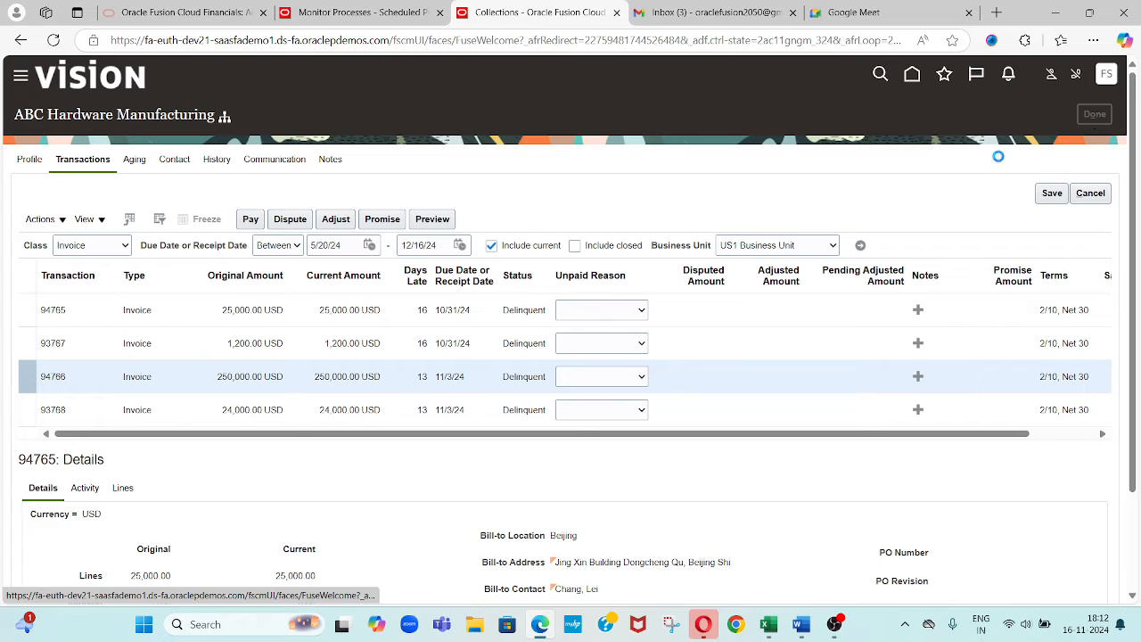
pyautogui.click(1093, 114)
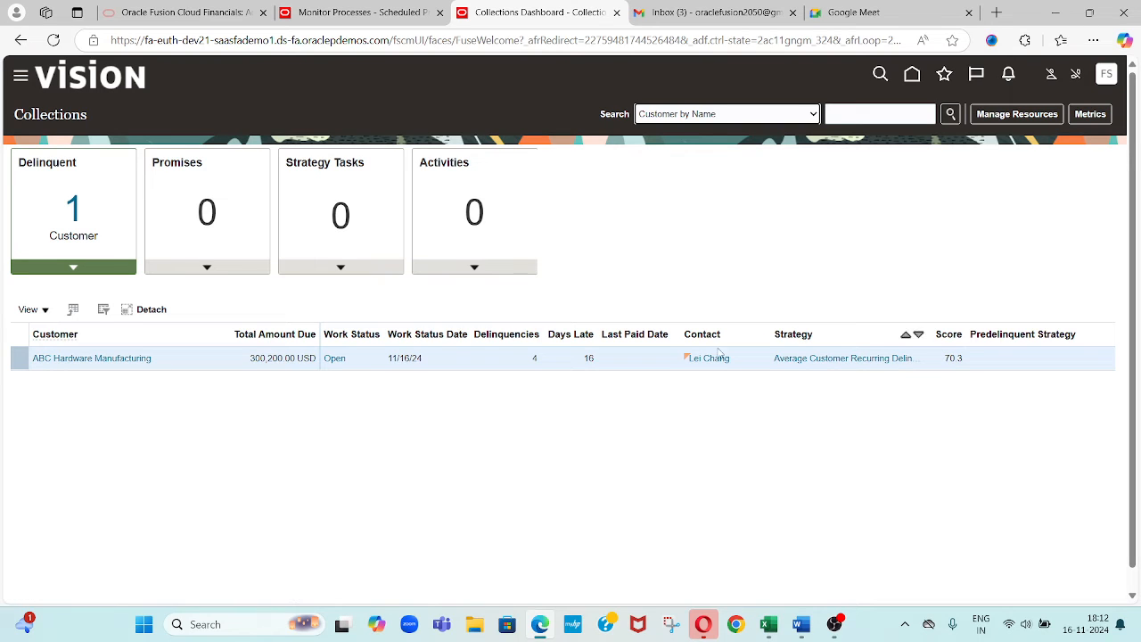
# - Reopen ABC Hardware Manufacturing and review its invoice details, profile details and assigned strategy with its tasks
pyautogui.click(94, 361)
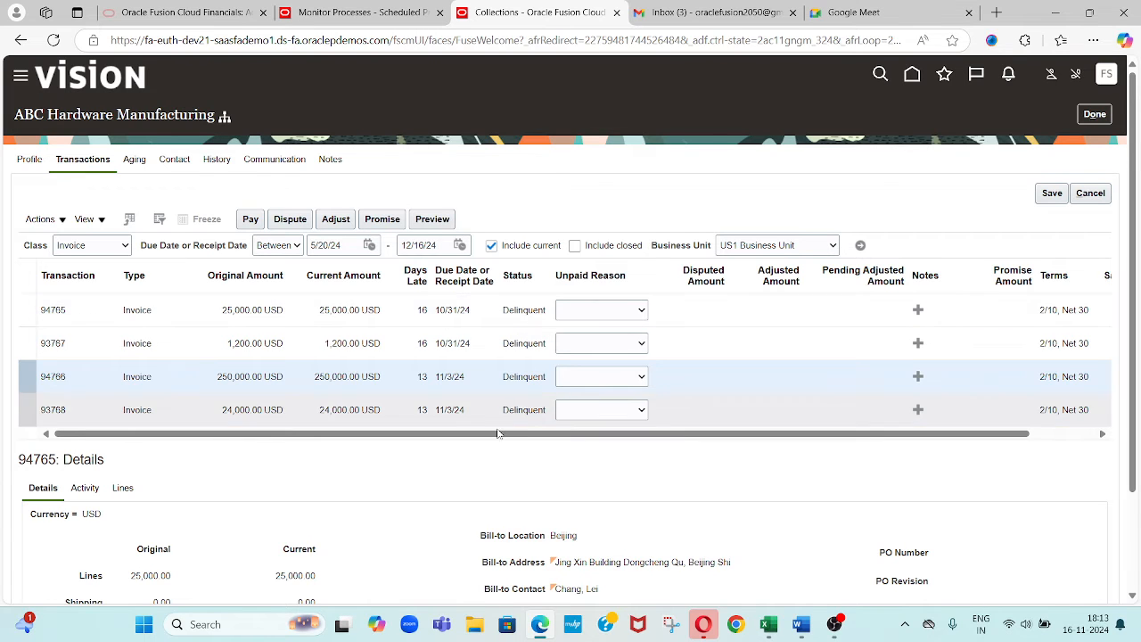
pyautogui.scroll(-2, 473, 460)
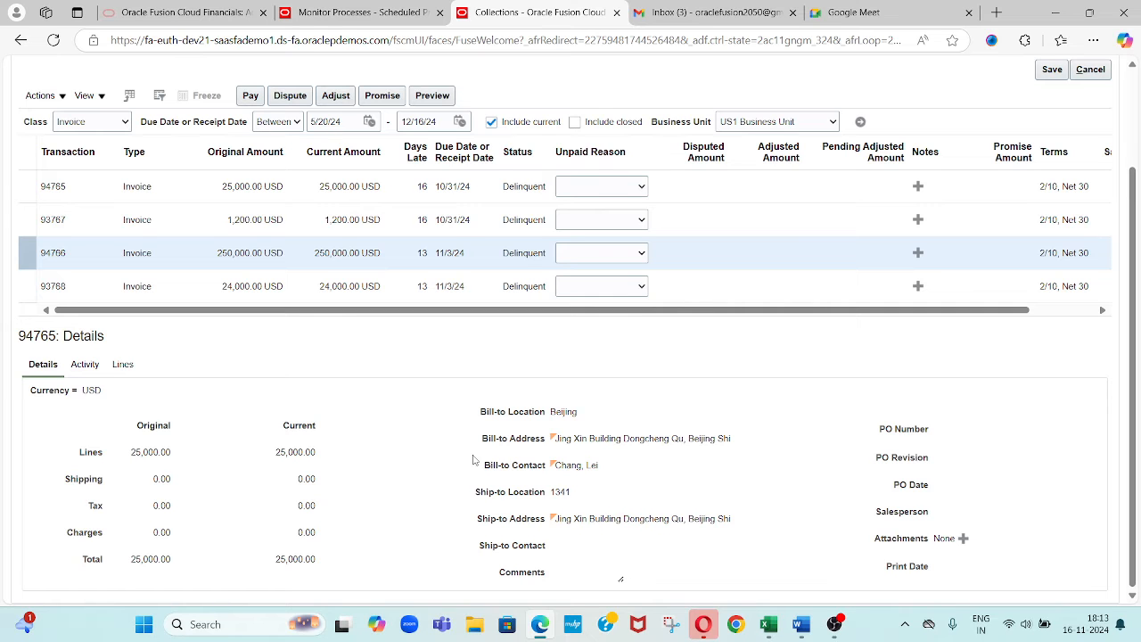
pyautogui.scroll(2, 474, 460)
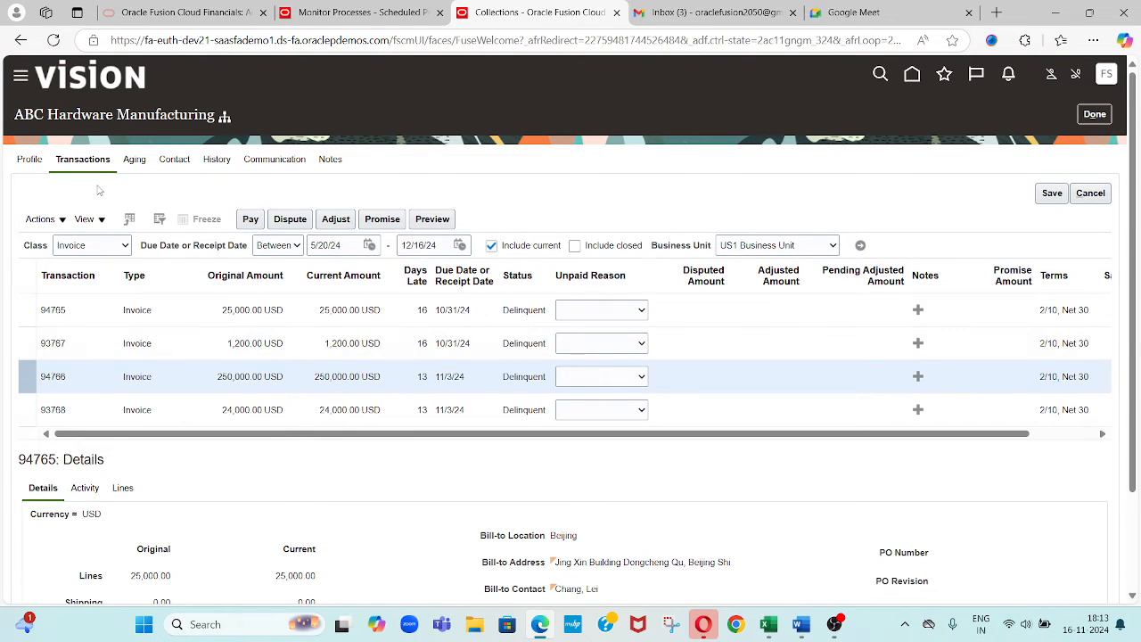
pyautogui.click(30, 161)
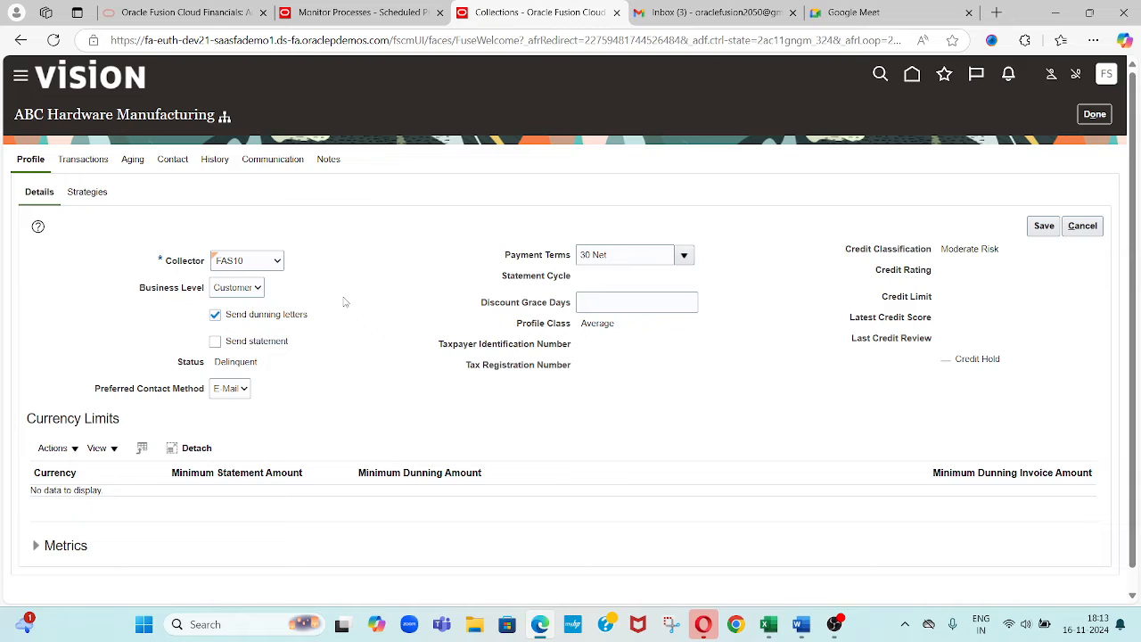
pyautogui.click(87, 193)
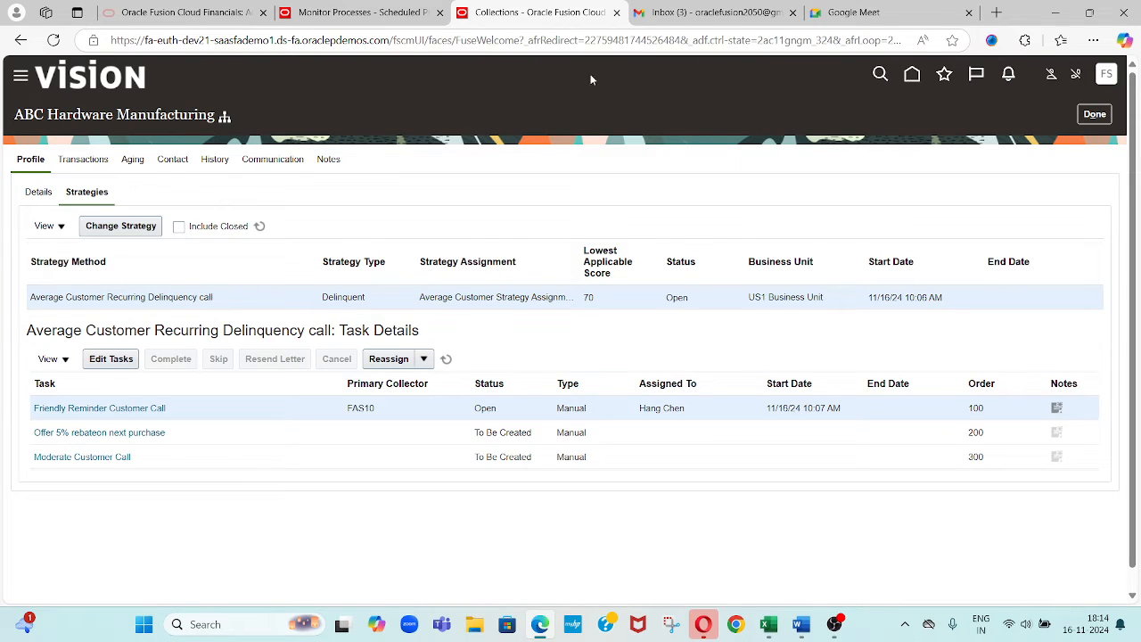
# - Duplicate the Collections browser tab and open Setup and Maintenance in the copy
pyautogui.rightClick(526, 12)
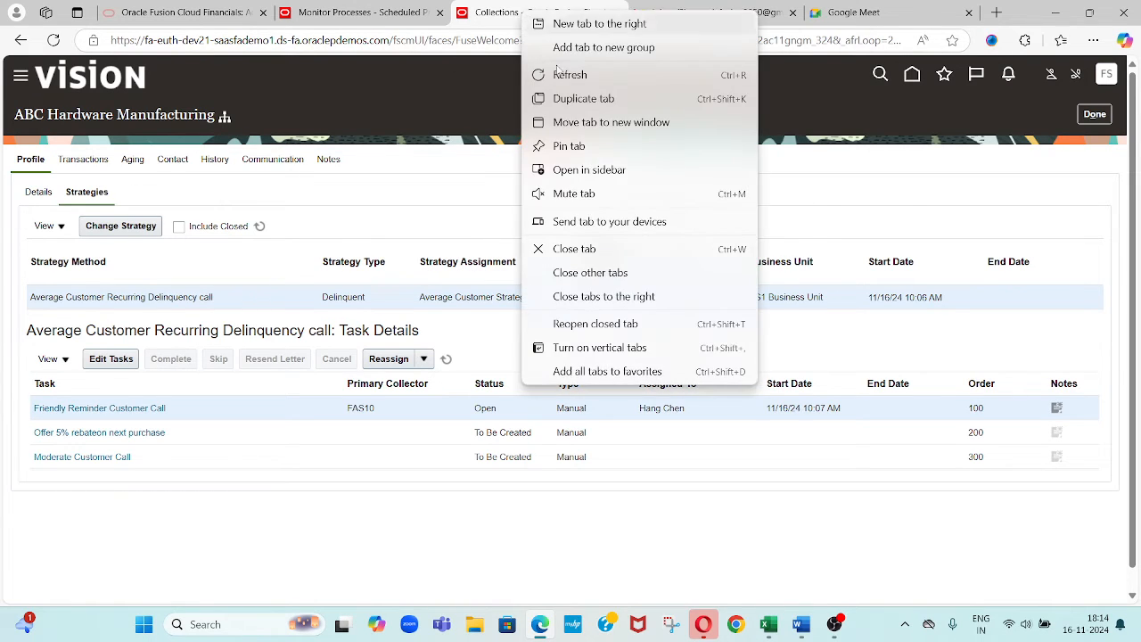
pyautogui.click(584, 100)
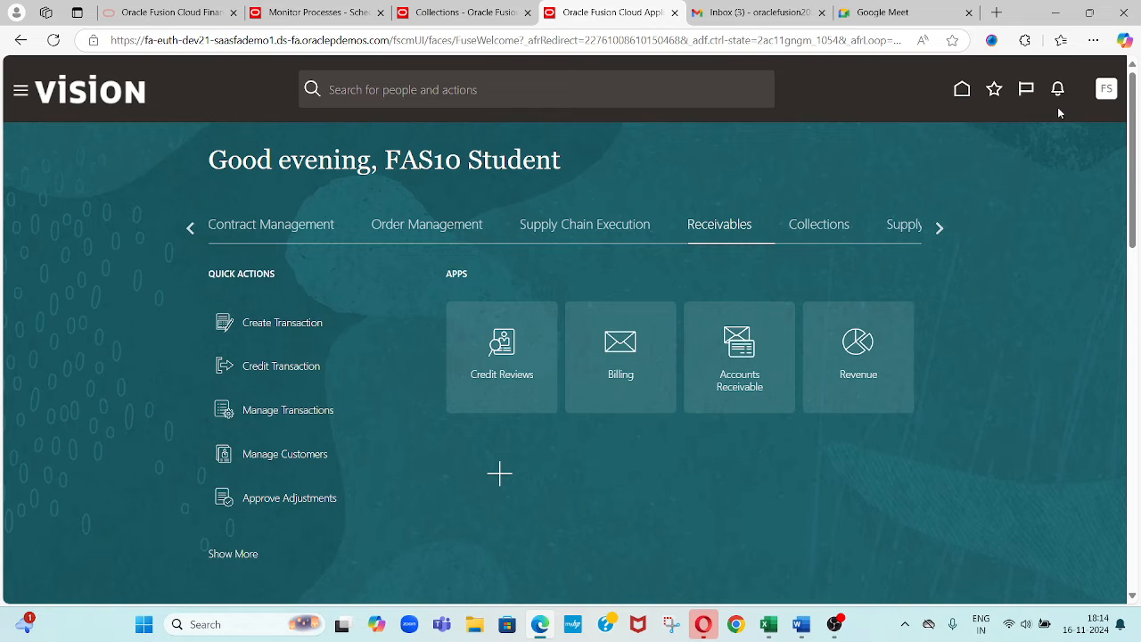
pyautogui.click(1105, 88)
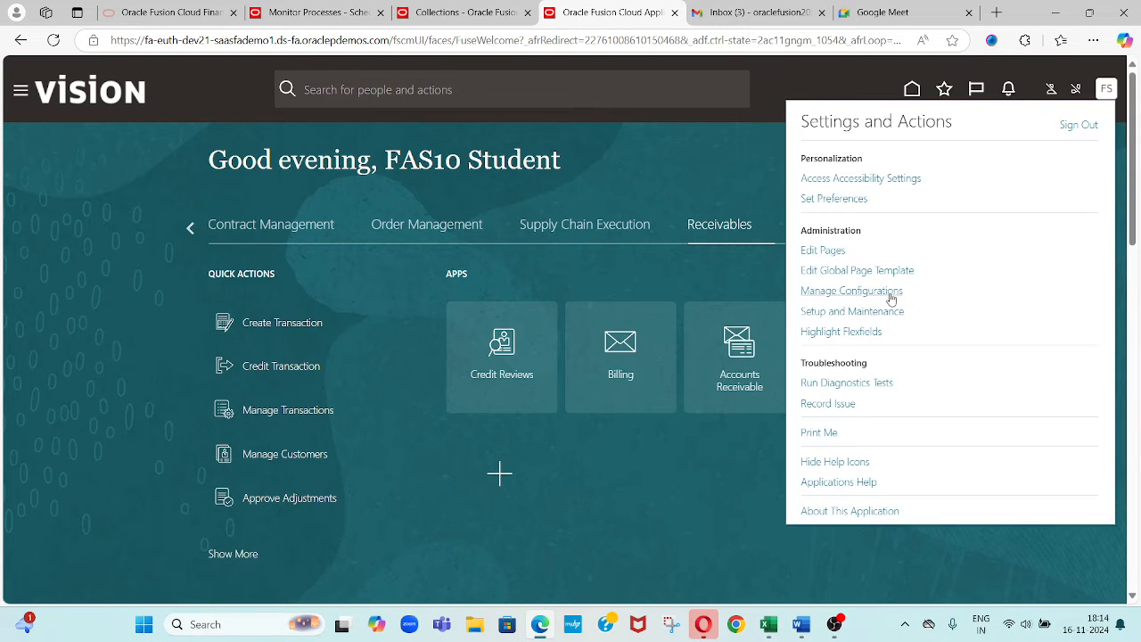
pyautogui.click(887, 312)
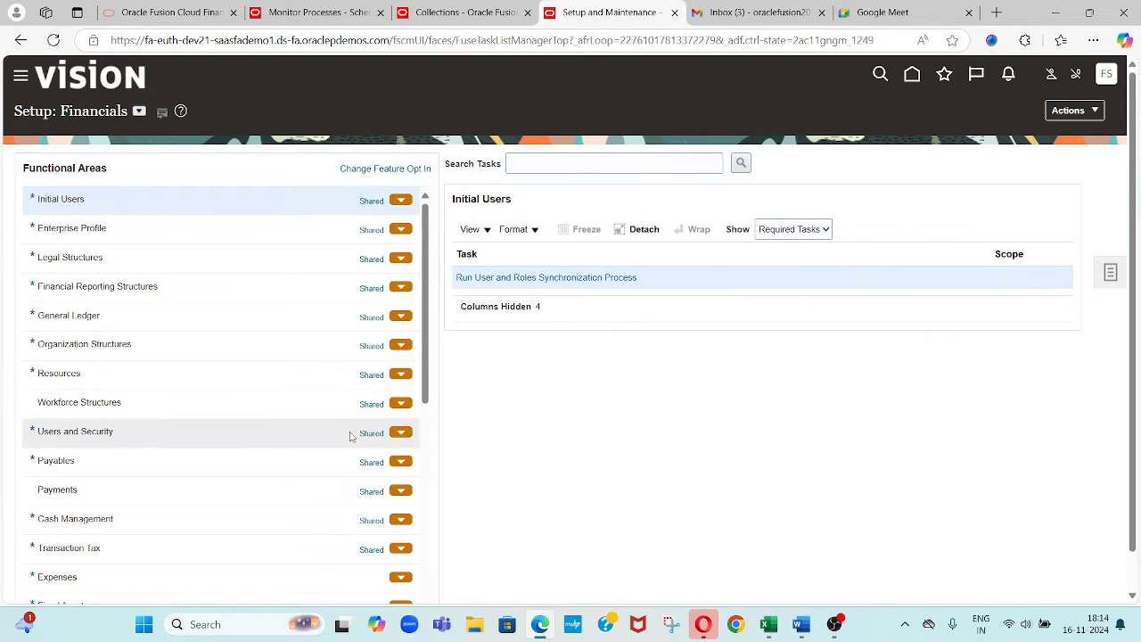
# - Show all tasks of the Collections functional area and open the Manage Collections Scoring task
pyautogui.scroll(-5, 428, 544)
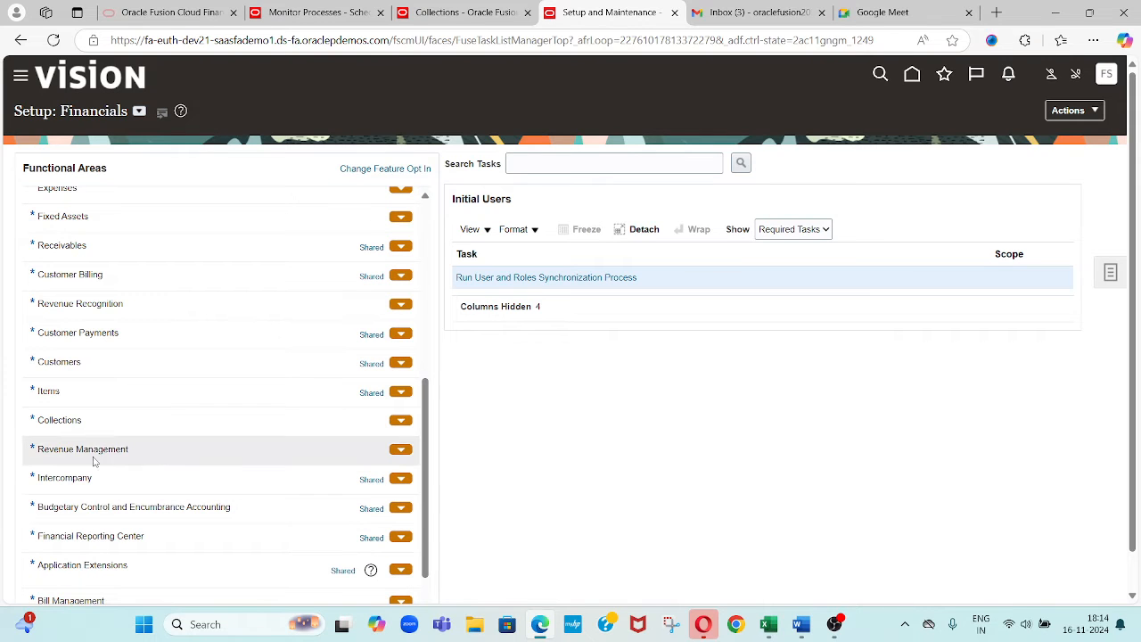
pyautogui.click(121, 433)
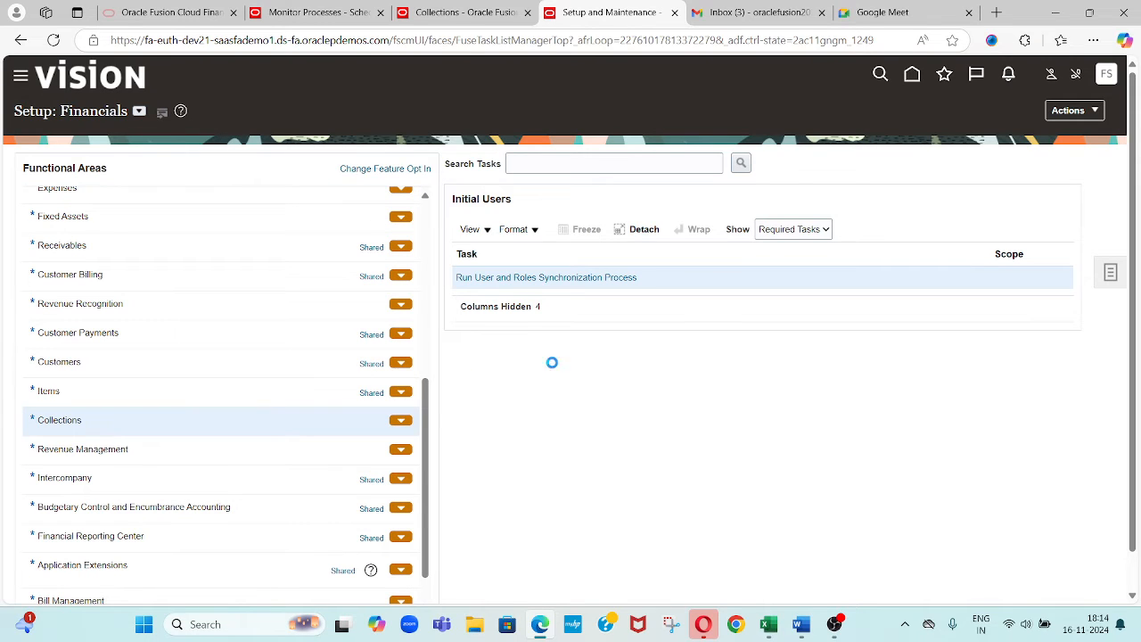
pyautogui.click(777, 234)
pyautogui.click(777, 251)
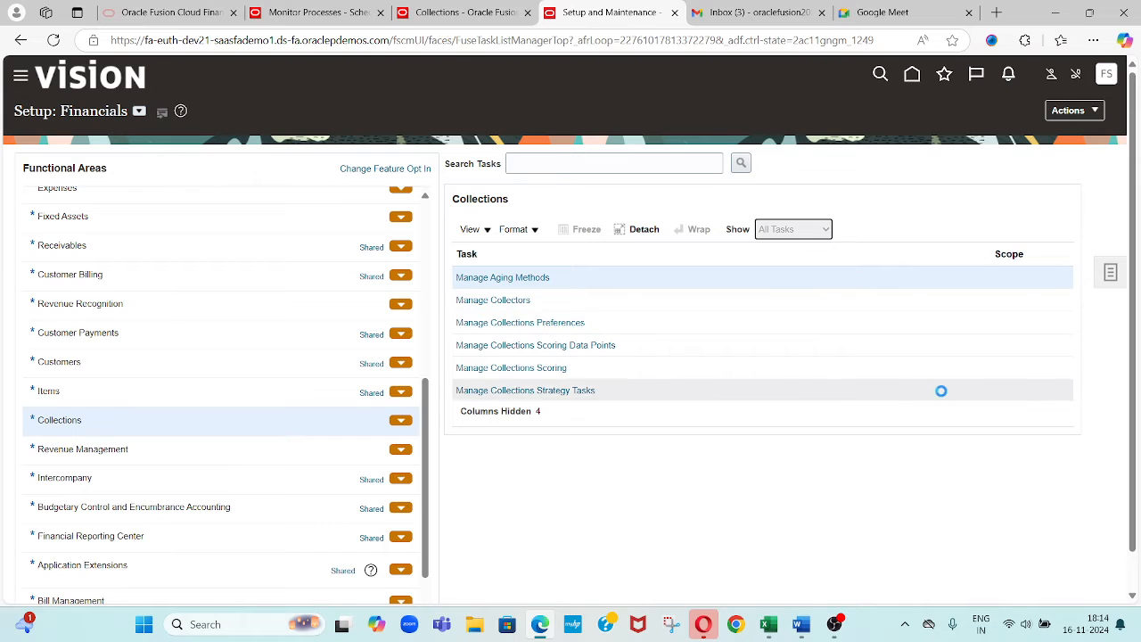
pyautogui.click(1068, 482)
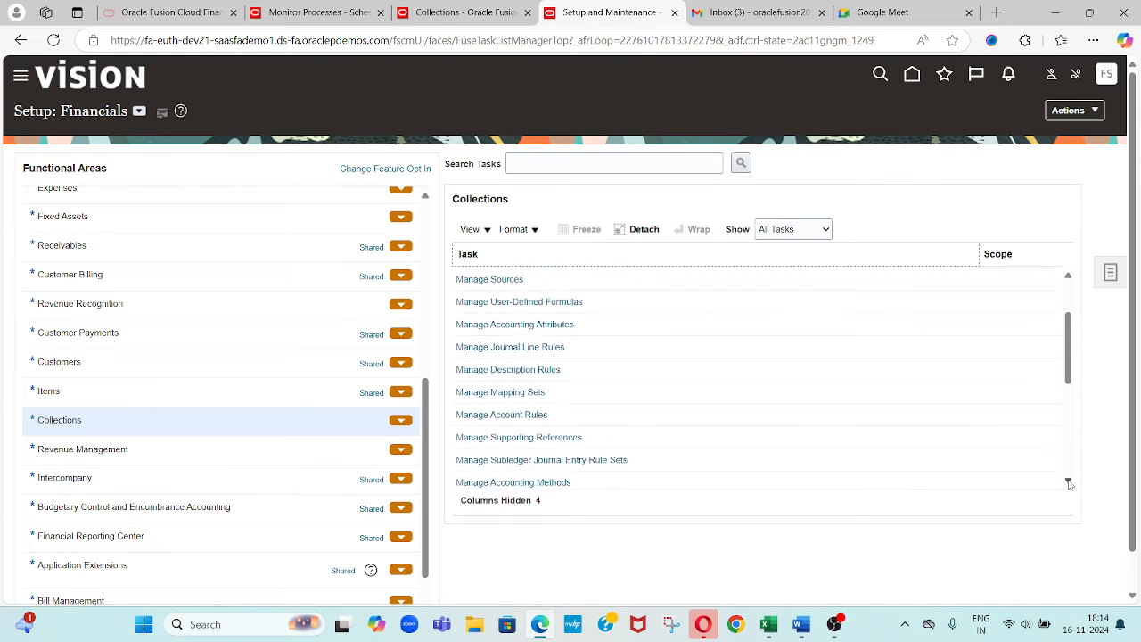
pyautogui.moveTo(1069, 481); pyautogui.dragTo(1070, 484)
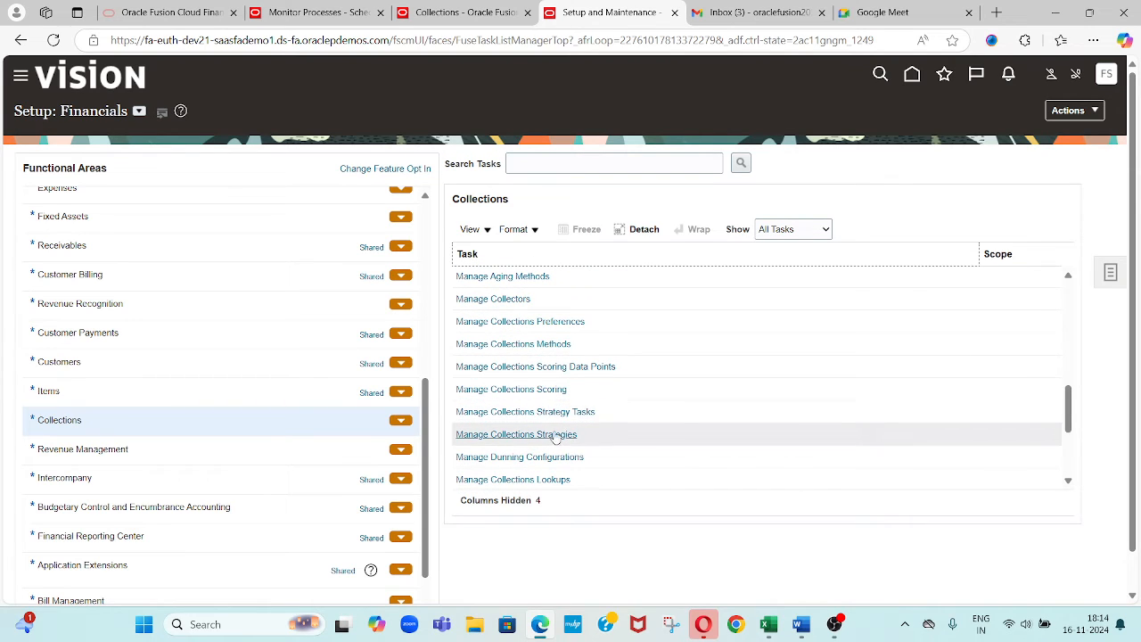
pyautogui.click(546, 391)
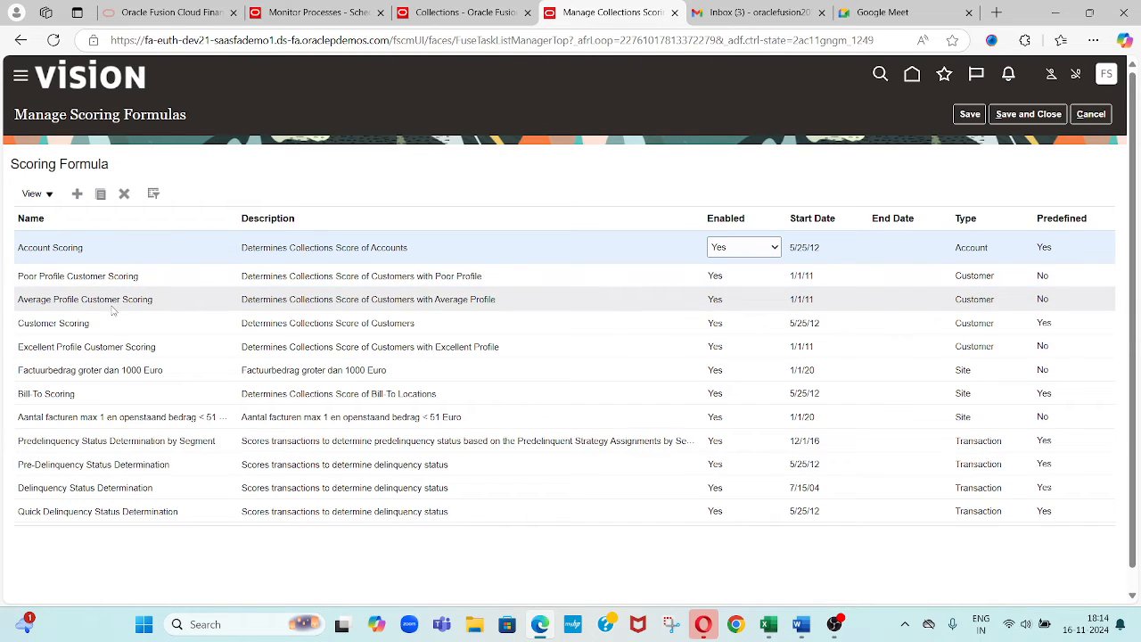
# - Open the Customer Scoring formula and examine its data points, weights and score values per range
pyautogui.click(57, 330)
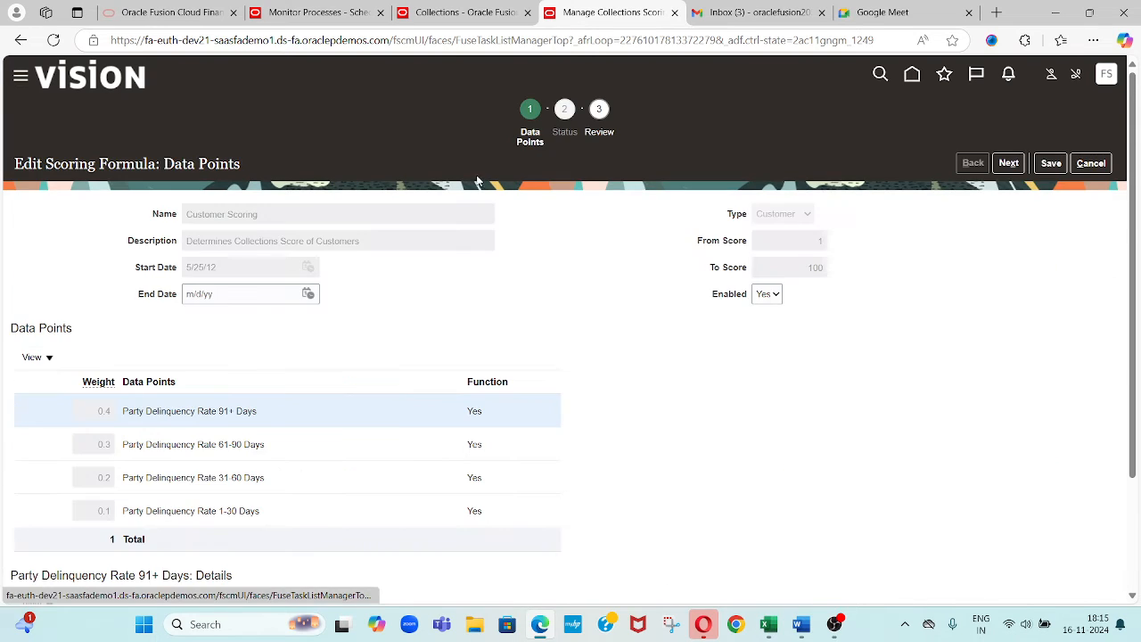
pyautogui.scroll(-3, 629, 286)
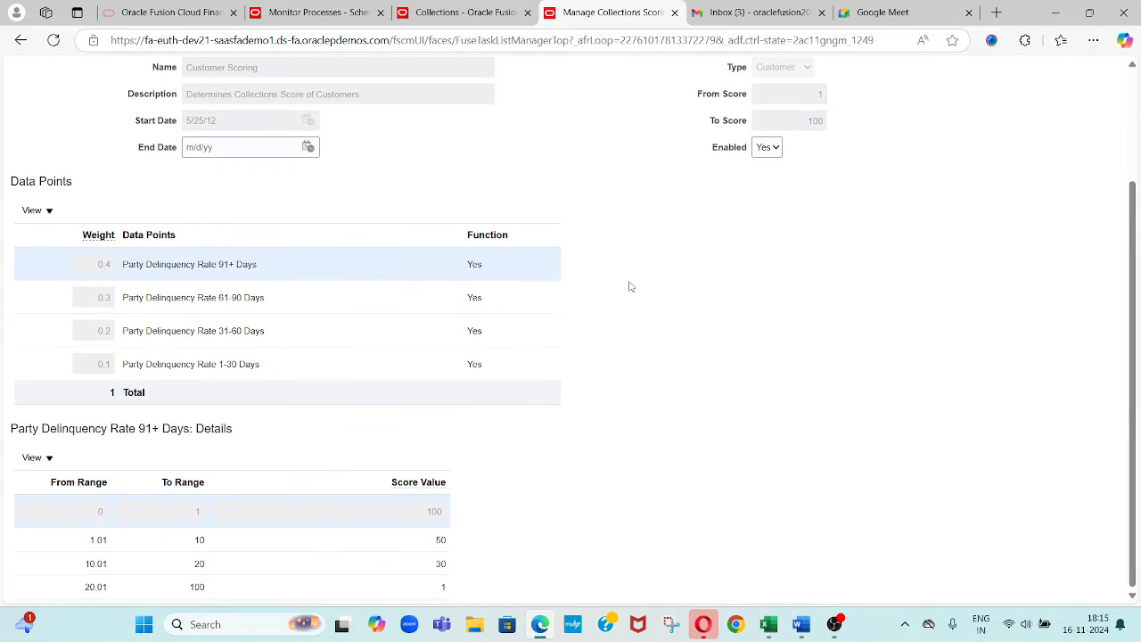
pyautogui.scroll(3, 630, 286)
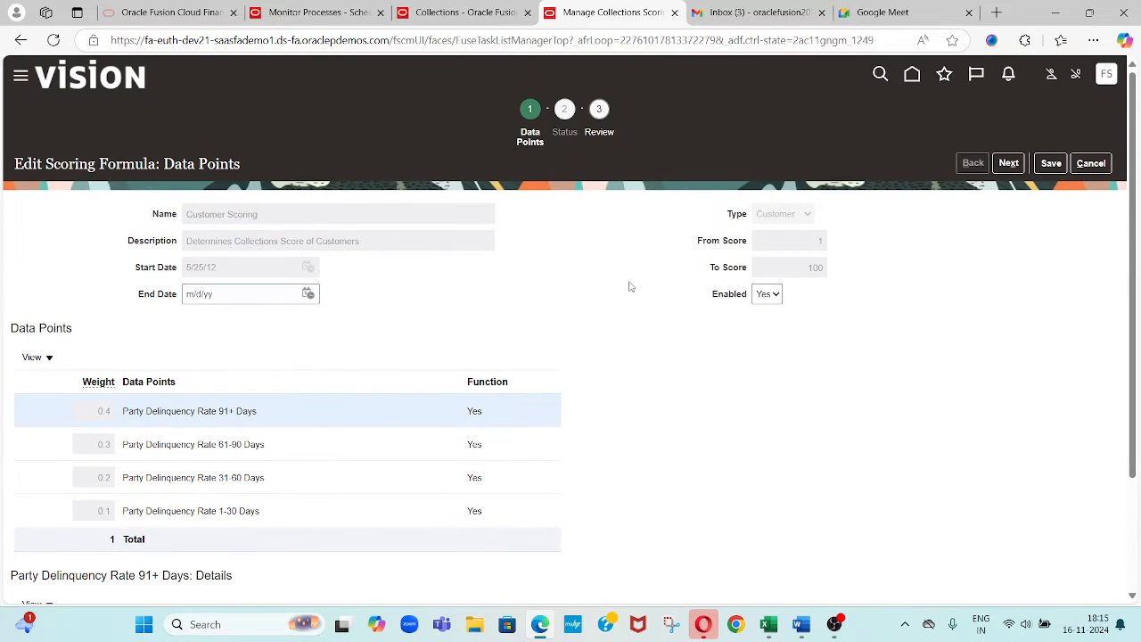
pyautogui.scroll(-1, 630, 286)
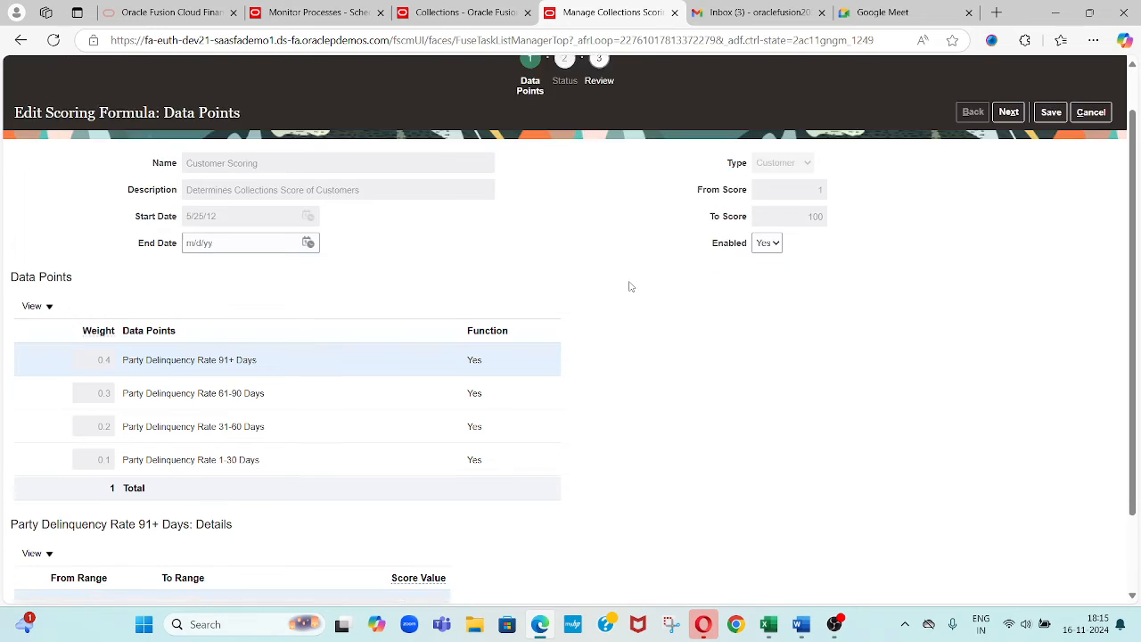
pyautogui.scroll(-2, 629, 287)
pyautogui.scroll(3, 630, 287)
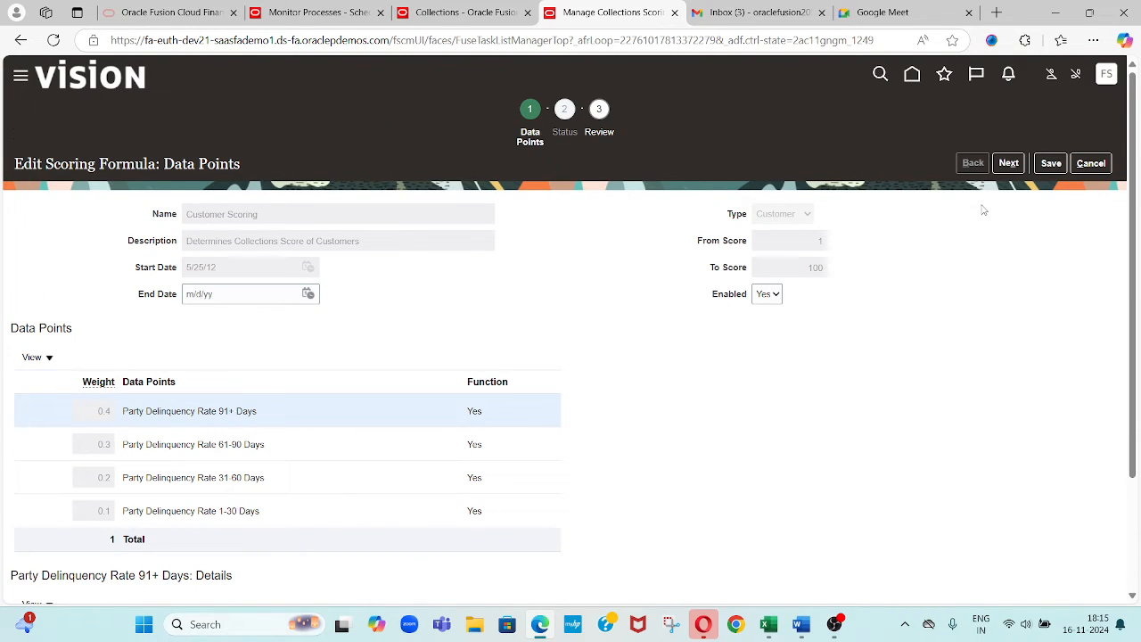
# - Advance the Customer Scoring formula to its review stage and select ABC Hardware Manufacturing as the sample score customer
pyautogui.click(1010, 166)
pyautogui.scroll(-3, 1136, 578)
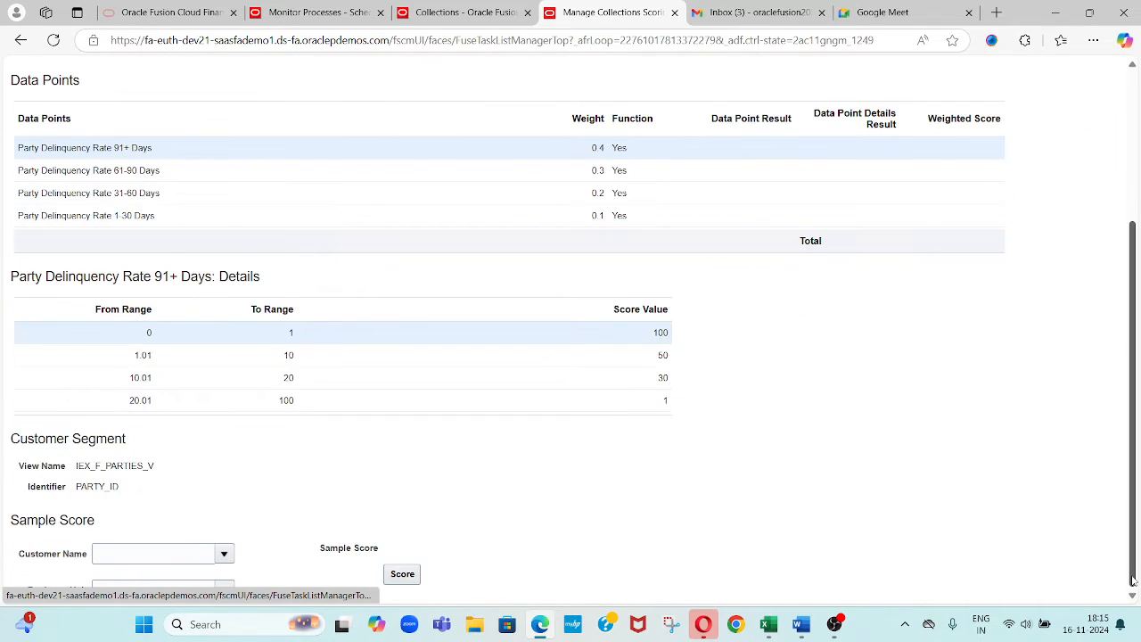
pyautogui.click(164, 555)
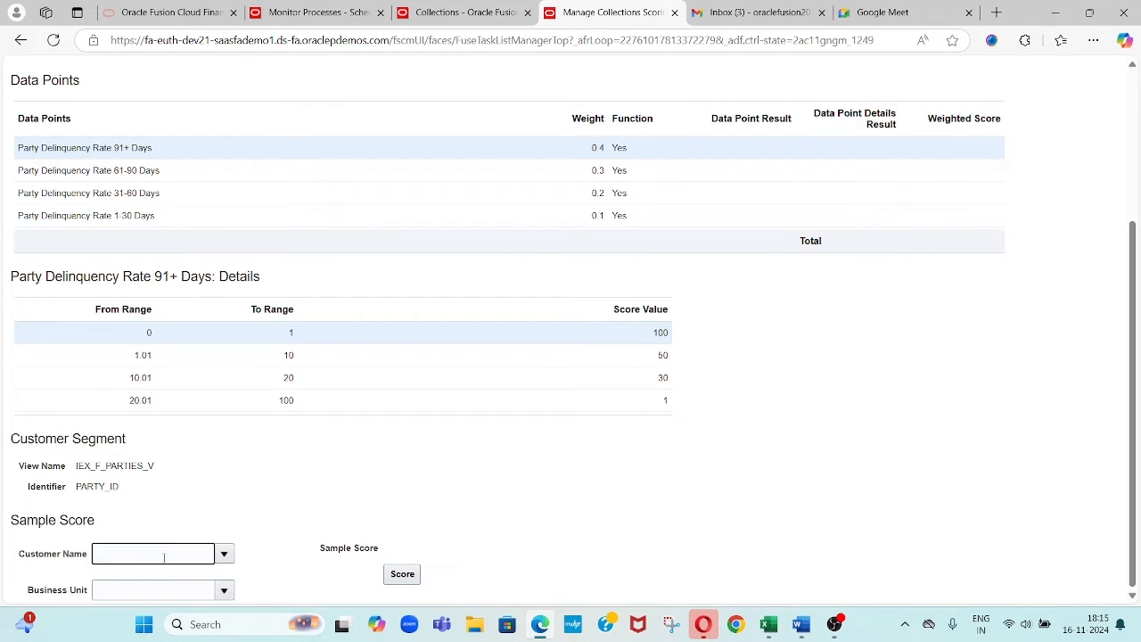
pyautogui.write('26380')
pyautogui.press('Tab')
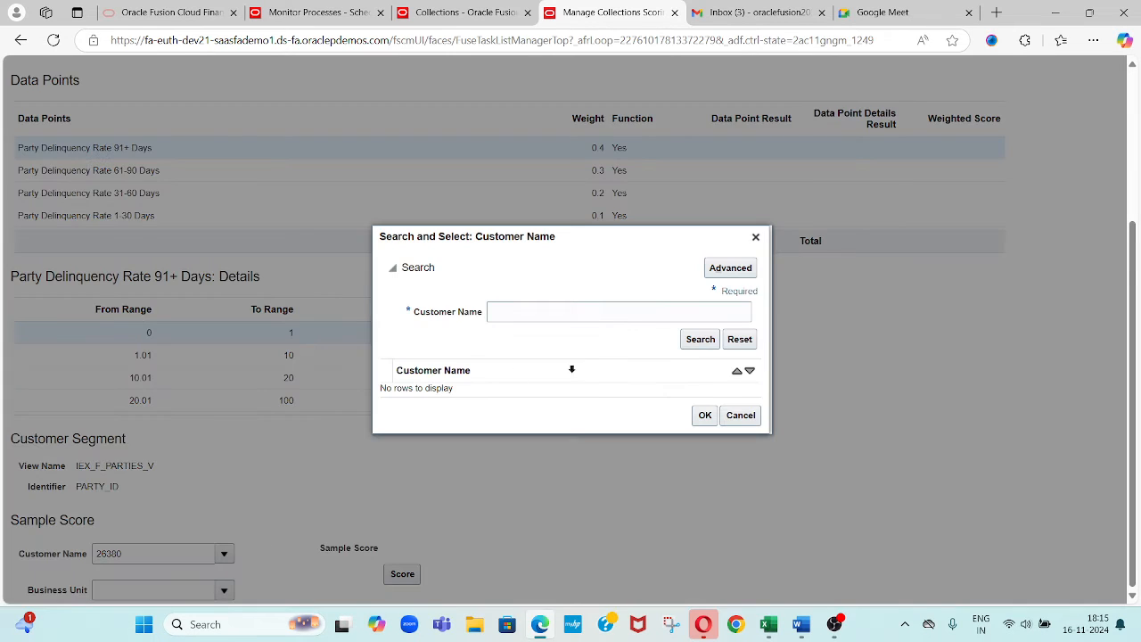
pyautogui.click(536, 313)
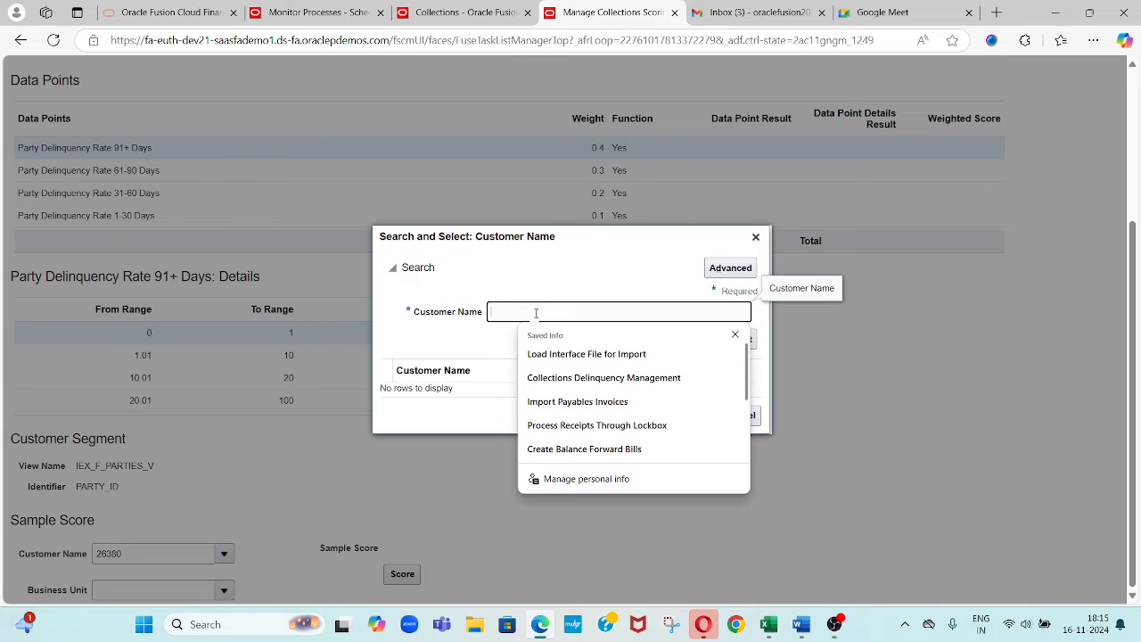
pyautogui.write('ABC Hard')
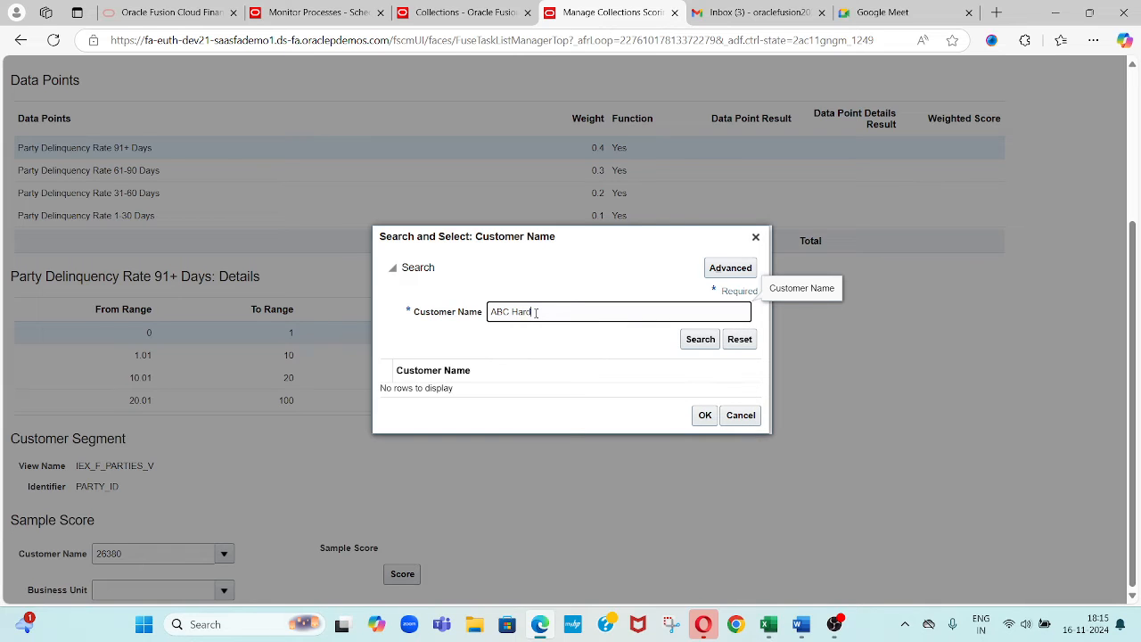
pyautogui.press('Return')
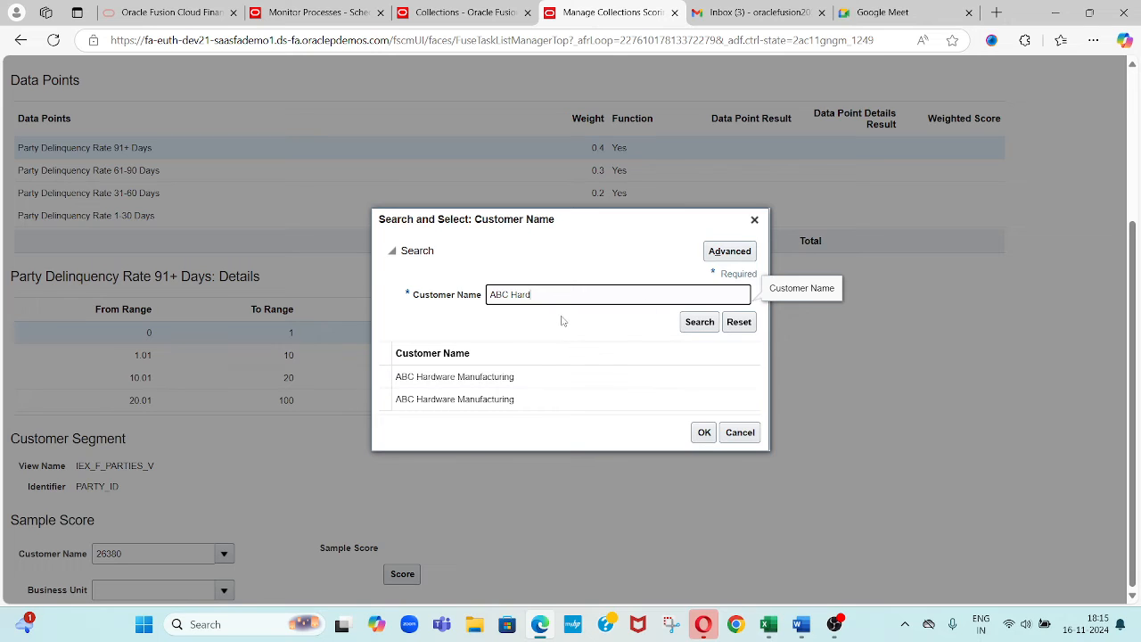
pyautogui.click(477, 378)
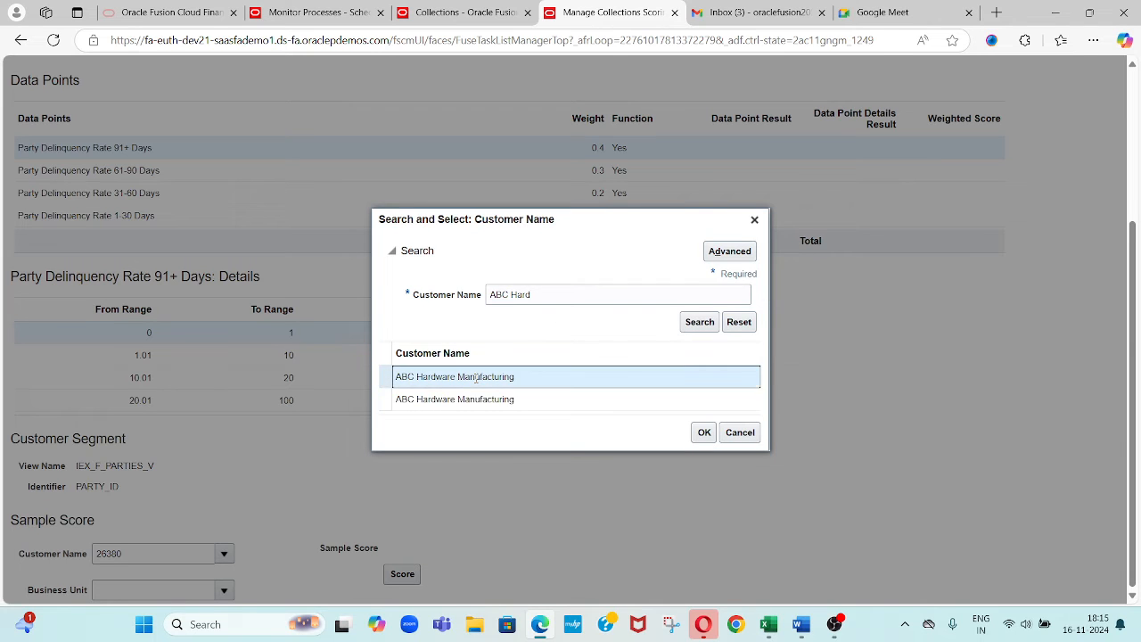
pyautogui.click(707, 434)
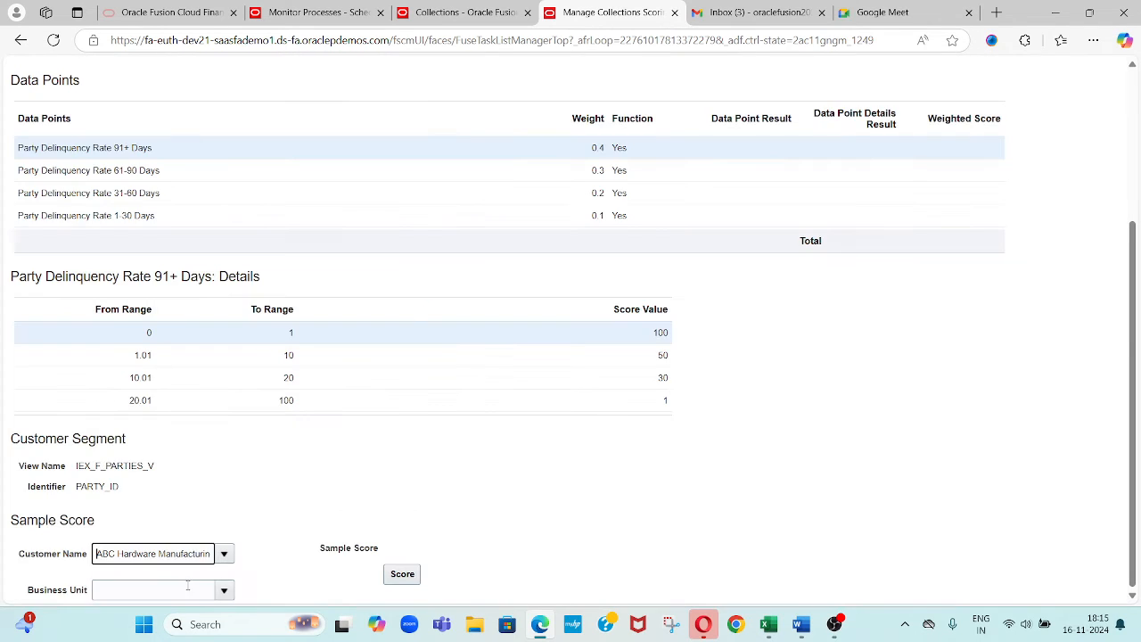
# - Set the sample score's business unit to US1 Business Unit and calculate the score
pyautogui.click(180, 590)
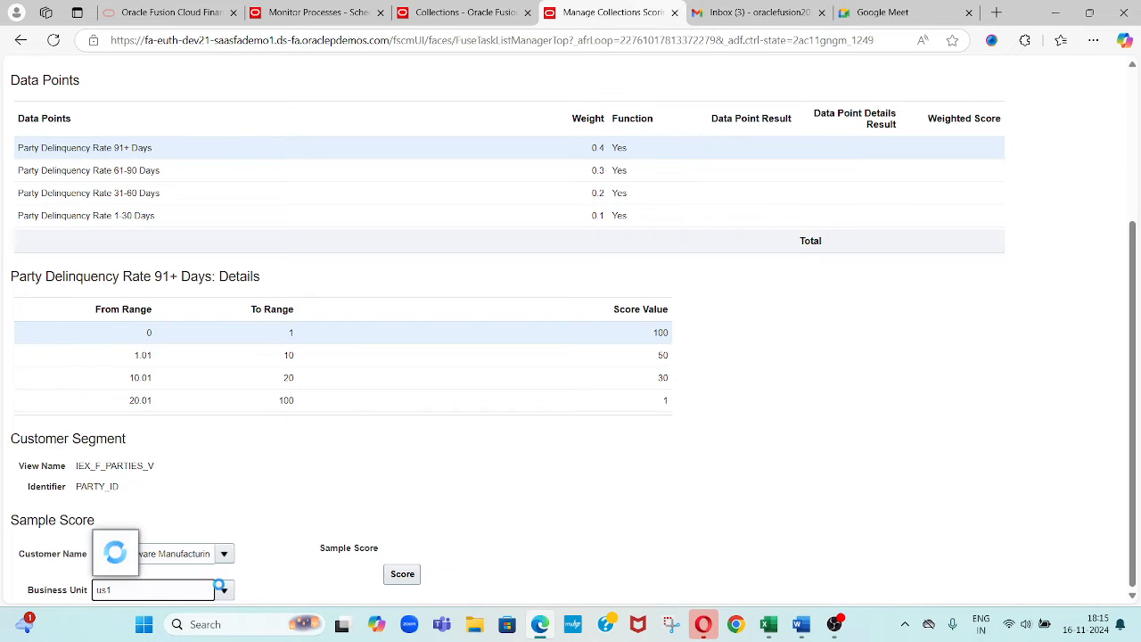
pyautogui.write('us1')
pyautogui.click(170, 525)
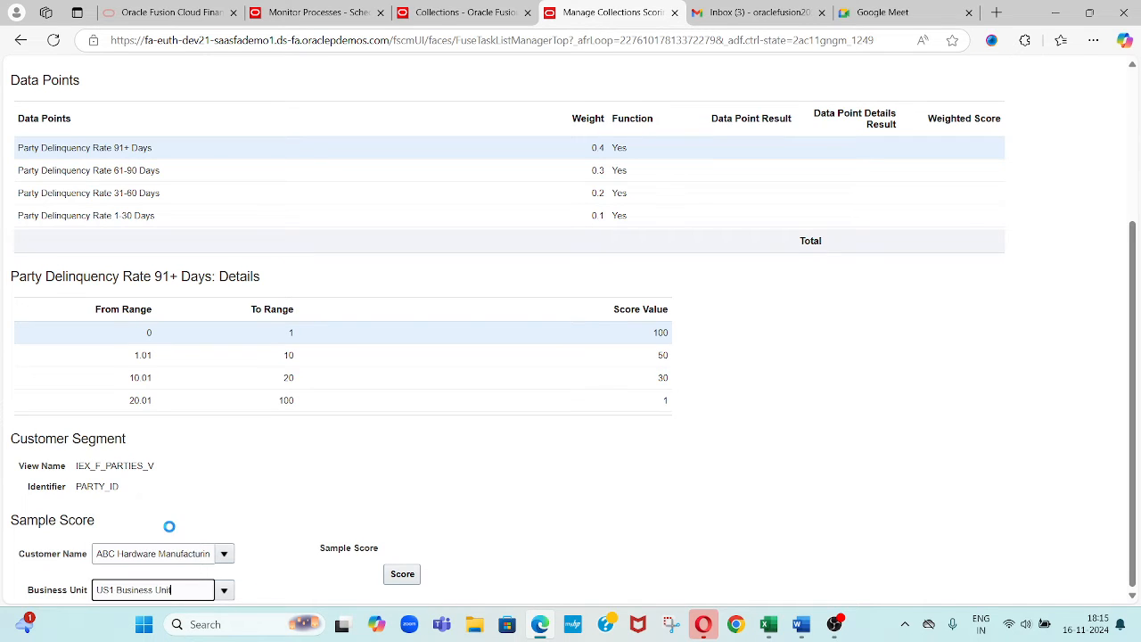
pyautogui.click(403, 575)
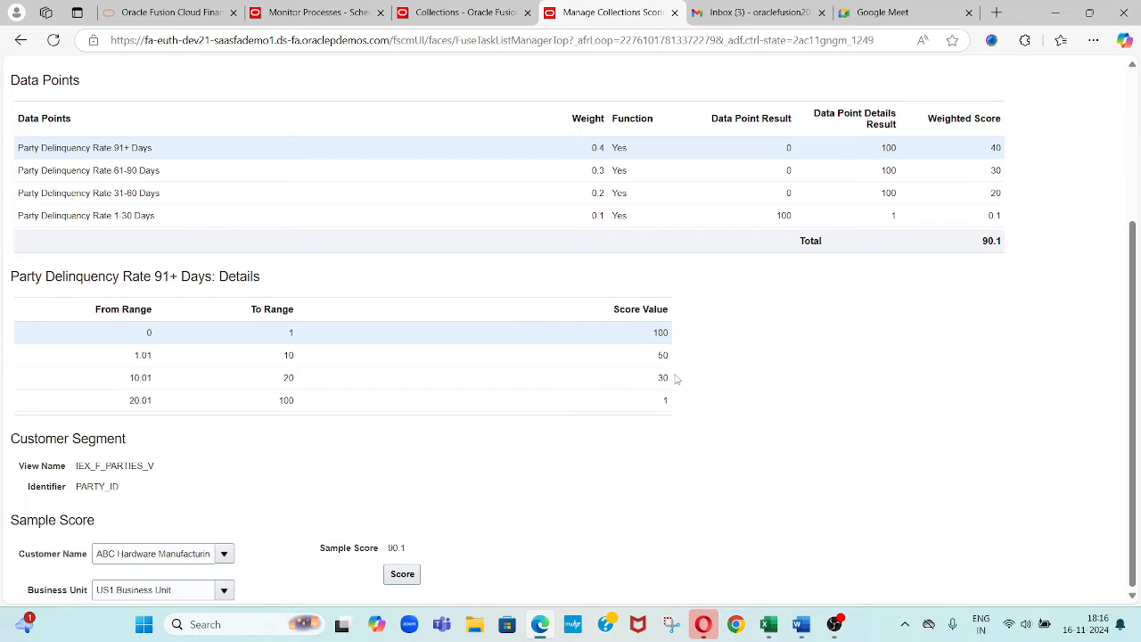
# - Compare the days late of ABC Hardware Manufacturing's delinquent invoices with the data point results of the sample score
pyautogui.click(463, 13)
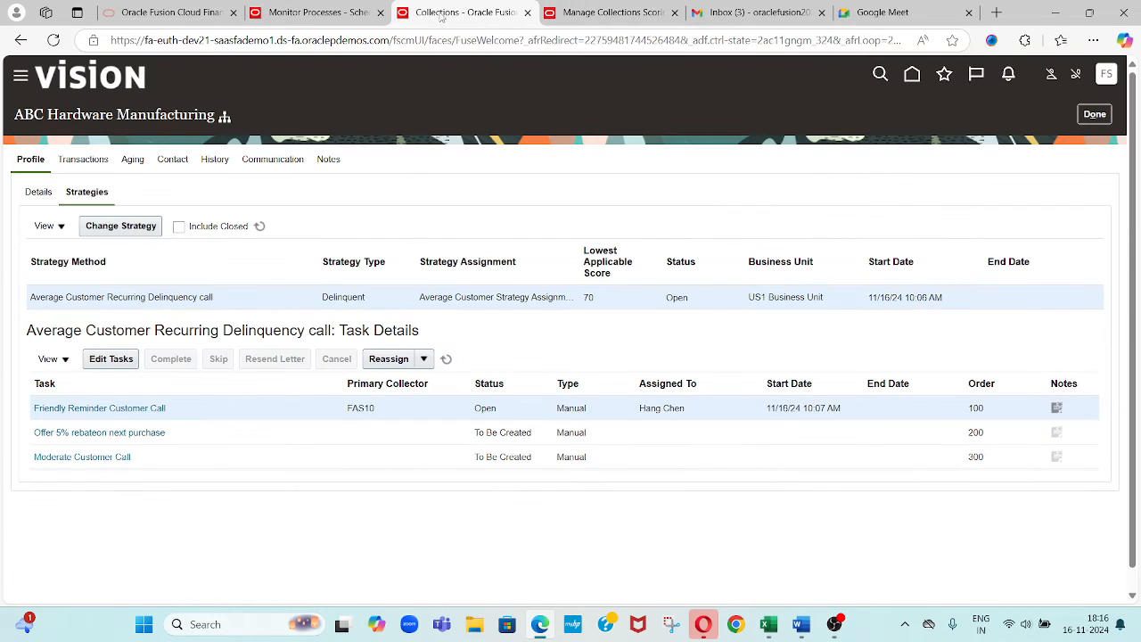
pyautogui.click(90, 165)
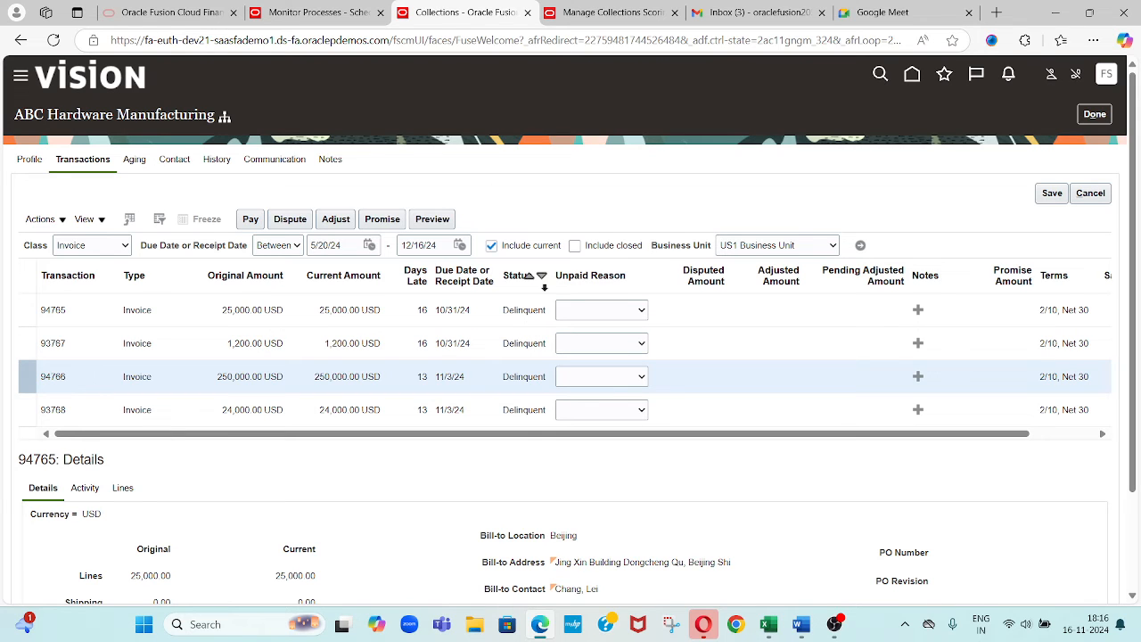
pyautogui.click(600, 13)
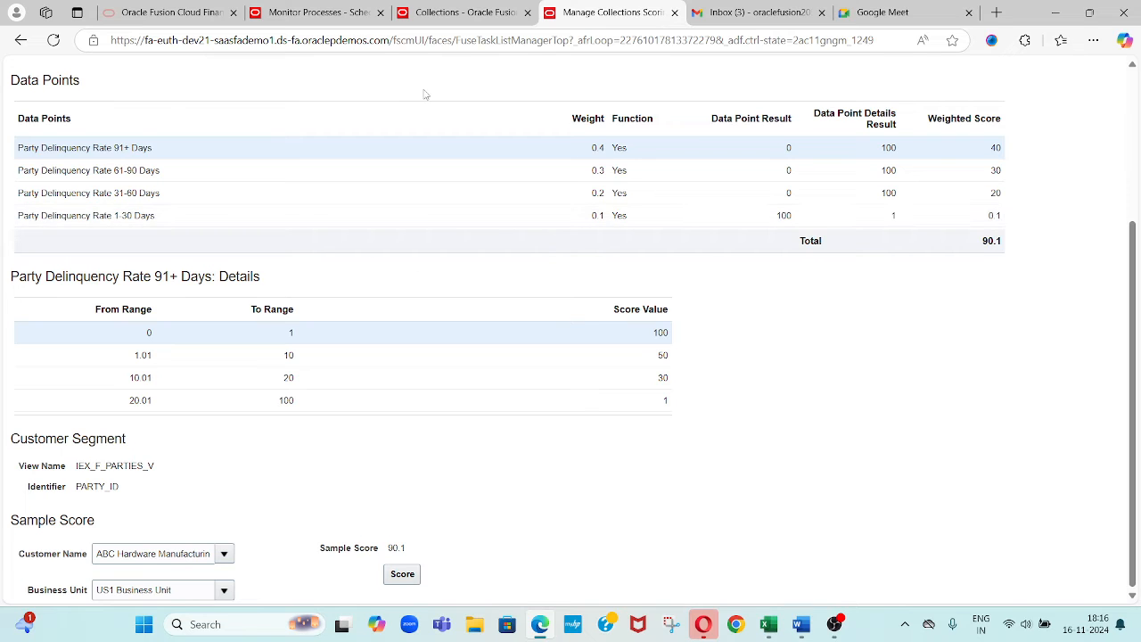
pyautogui.click(457, 16)
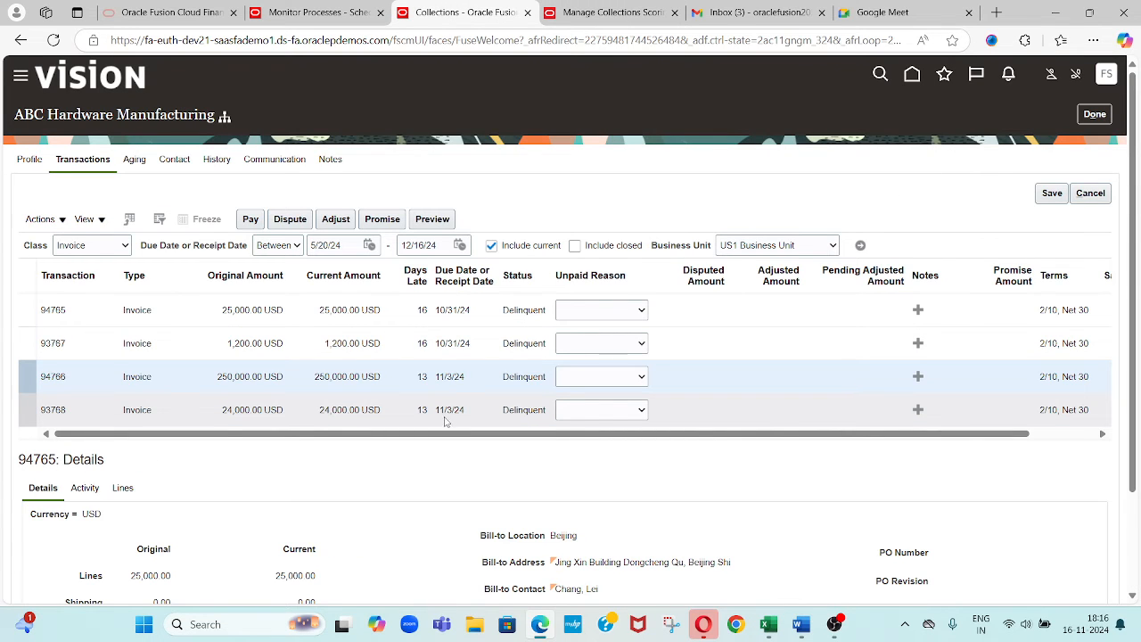
pyautogui.click(619, 18)
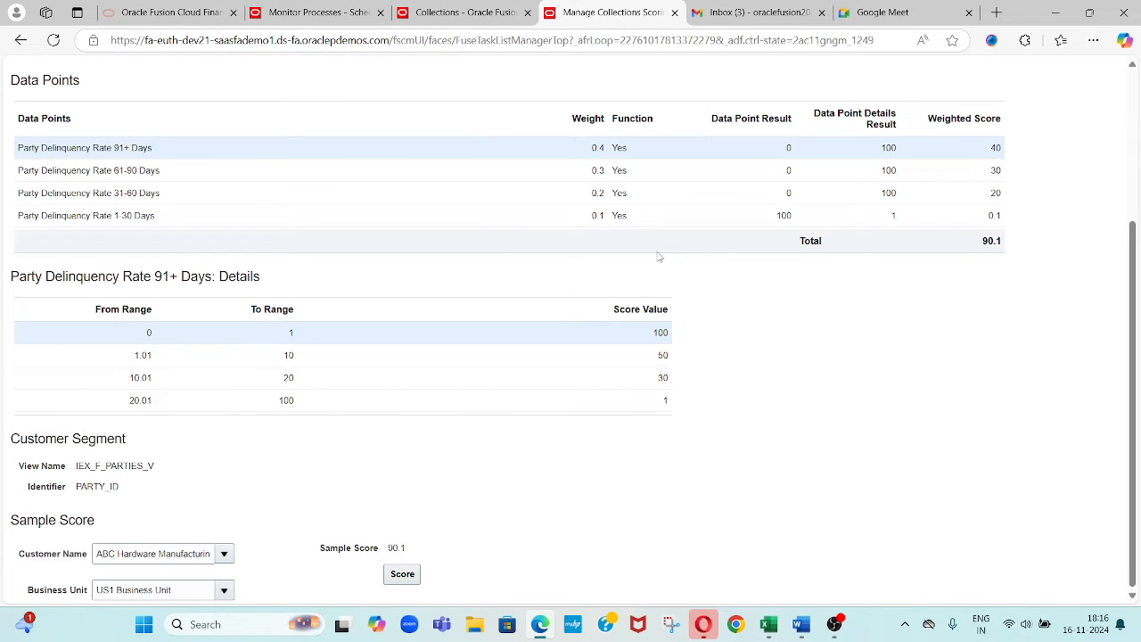
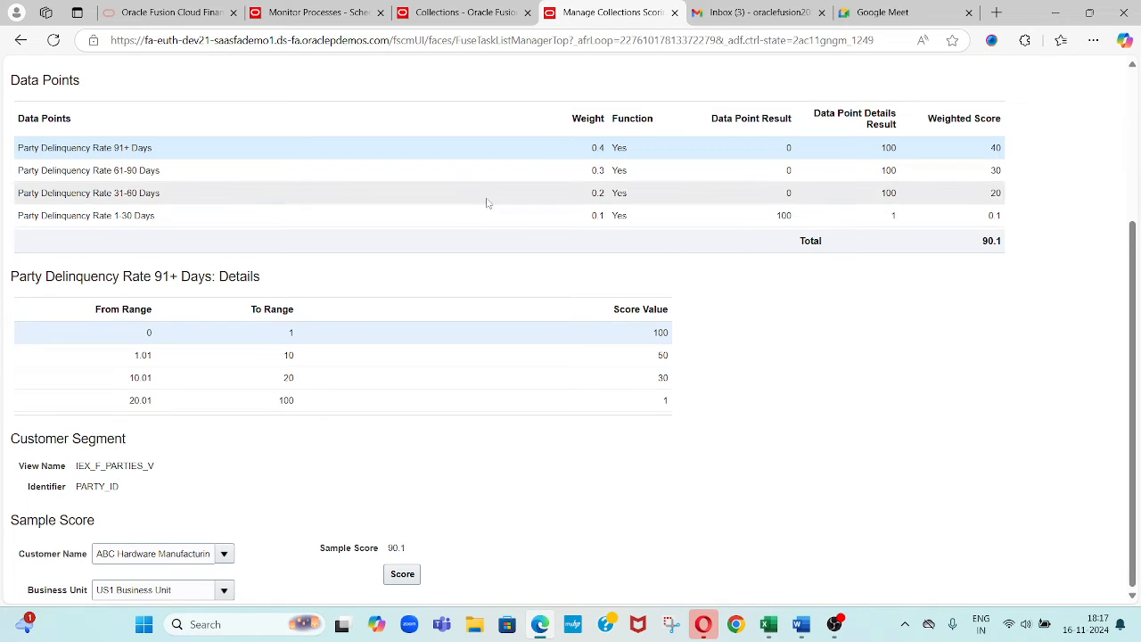
# - Examine the ranges and score values of the Party Delinquency Rate 1-30 Days data point against its weighted score
pyautogui.click(162, 216)
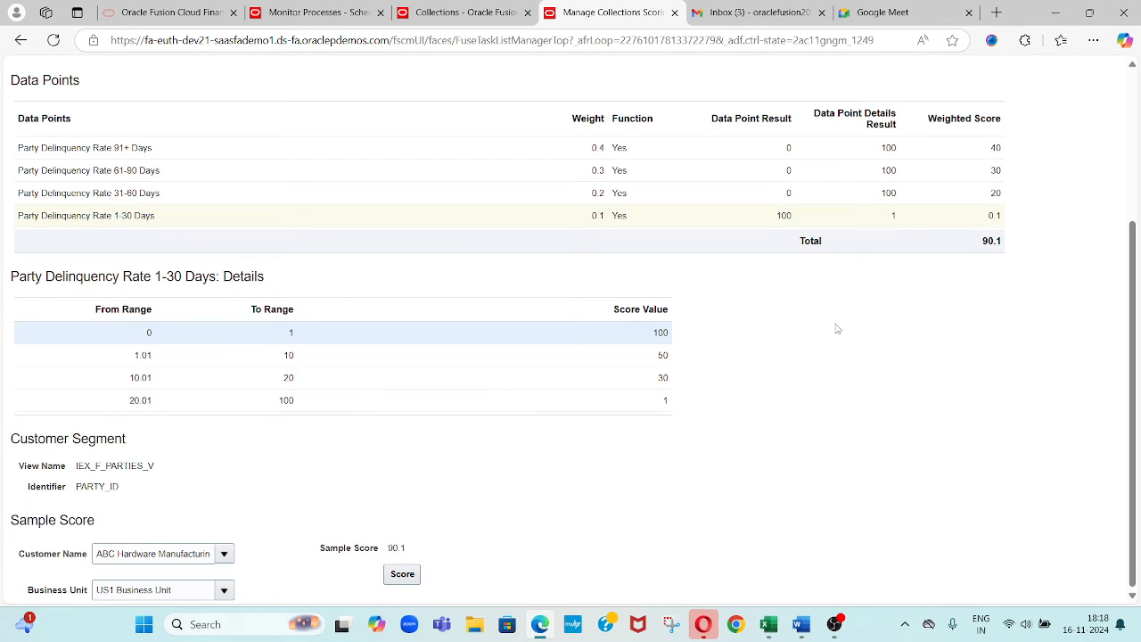
pyautogui.click(893, 212)
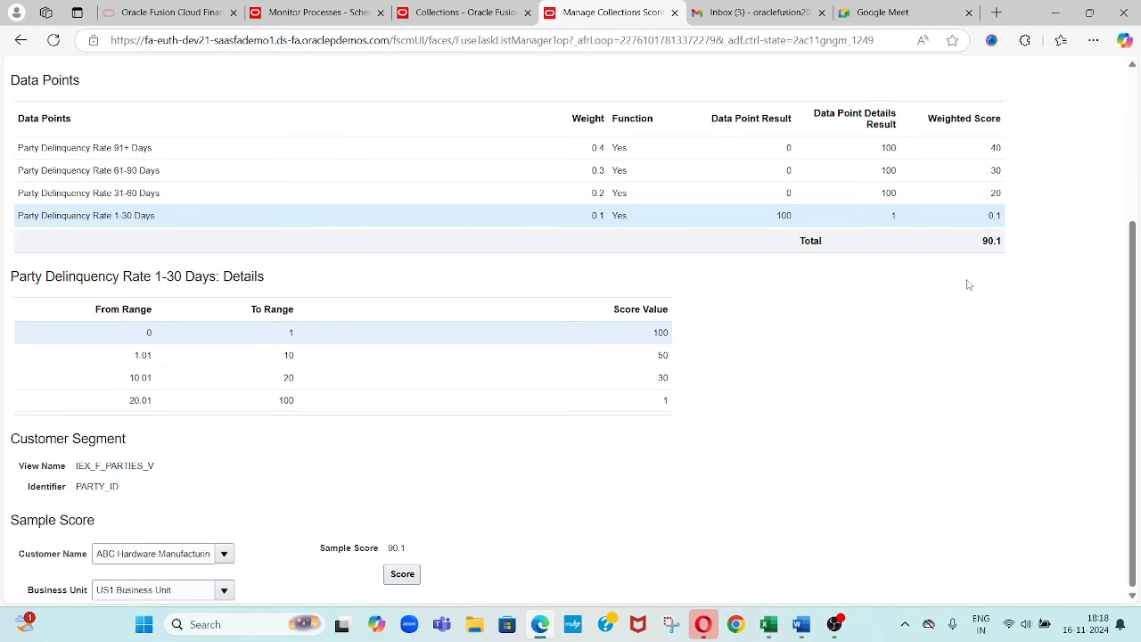
pyautogui.click(658, 447)
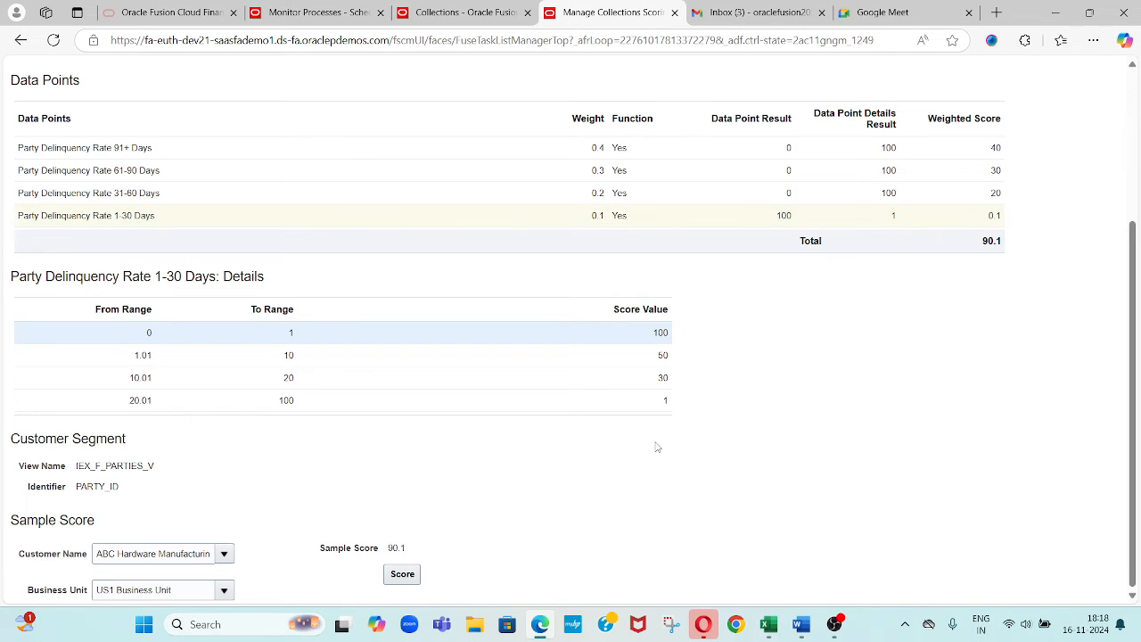
# - Save and close the Customer Scoring formula, and open the Manage Collections Strategies task from the setup task list
pyautogui.scroll(3, 657, 447)
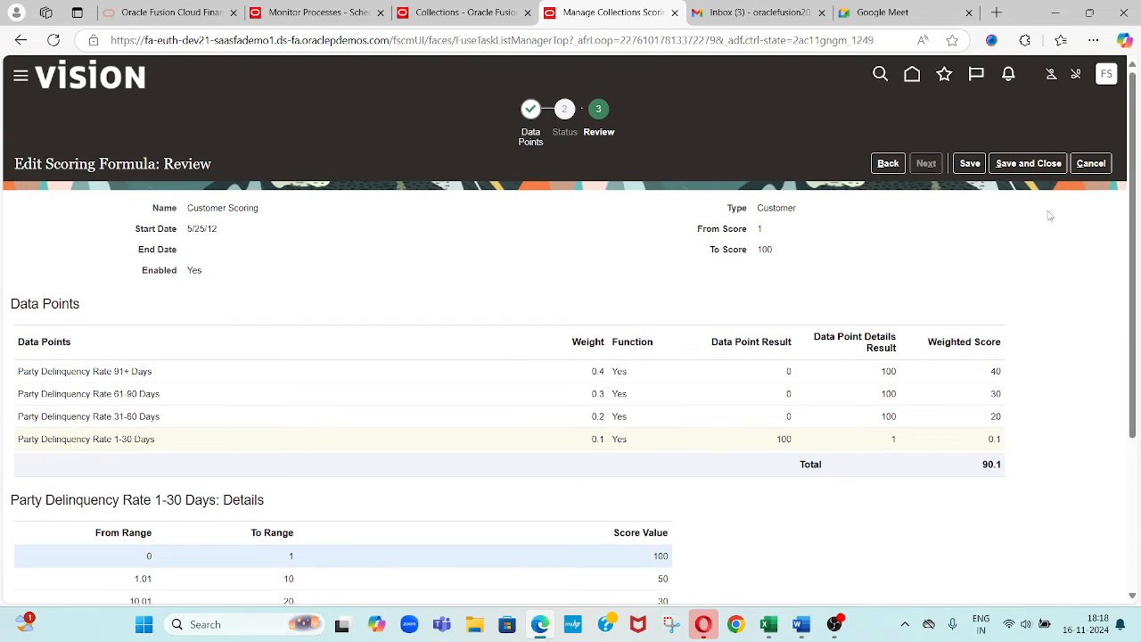
pyautogui.click(1036, 166)
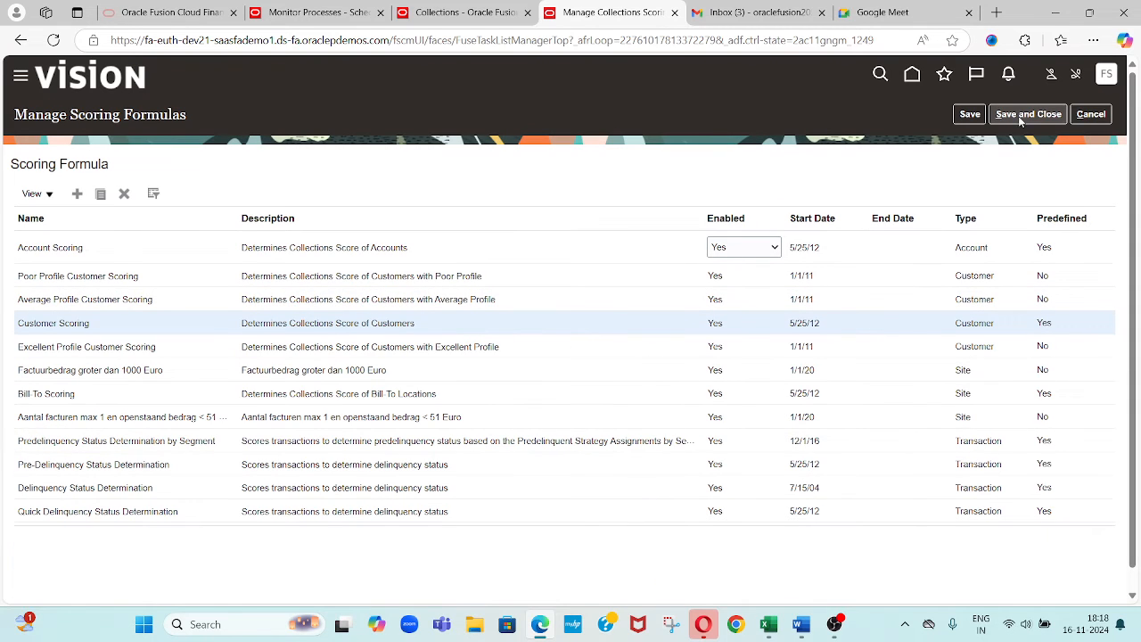
pyautogui.click(1092, 114)
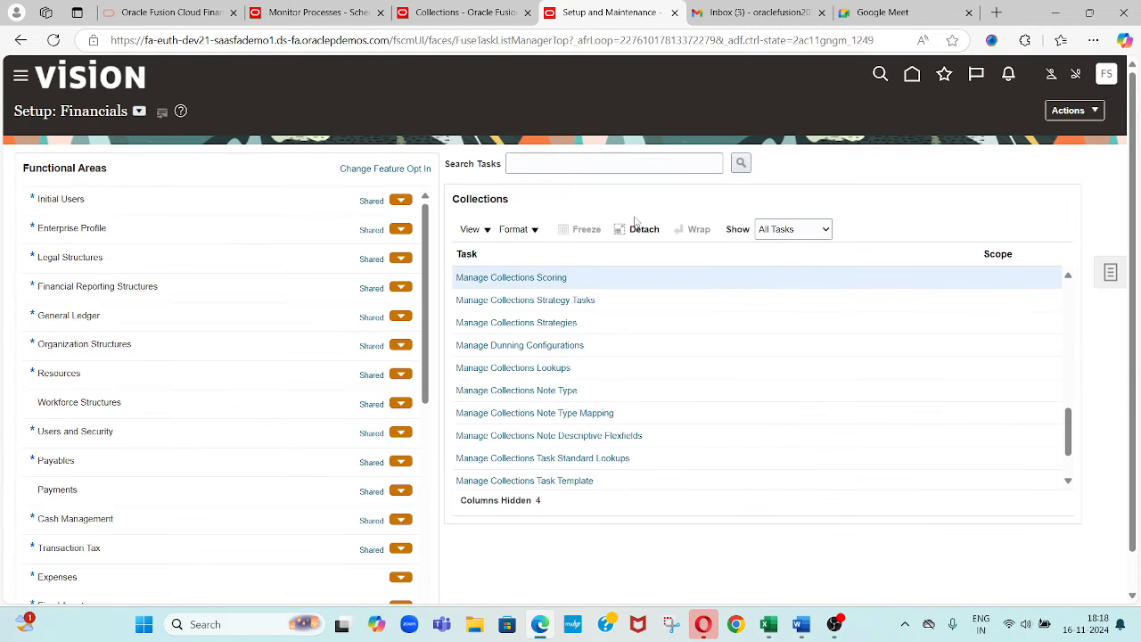
pyautogui.click(539, 326)
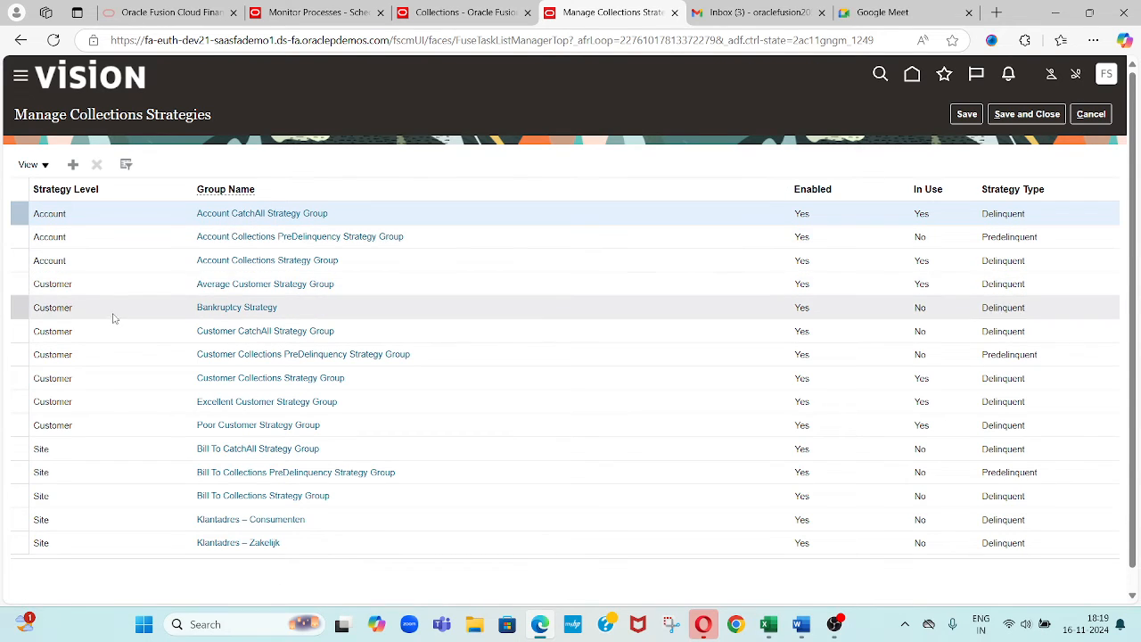
pyautogui.click(479, 10)
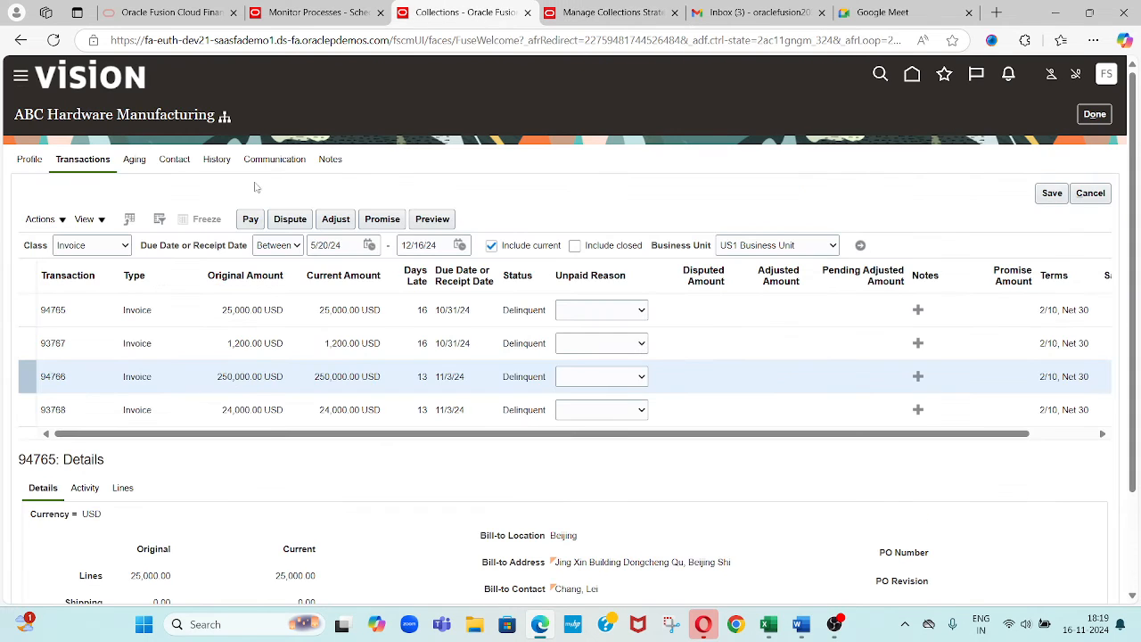
pyautogui.click(34, 161)
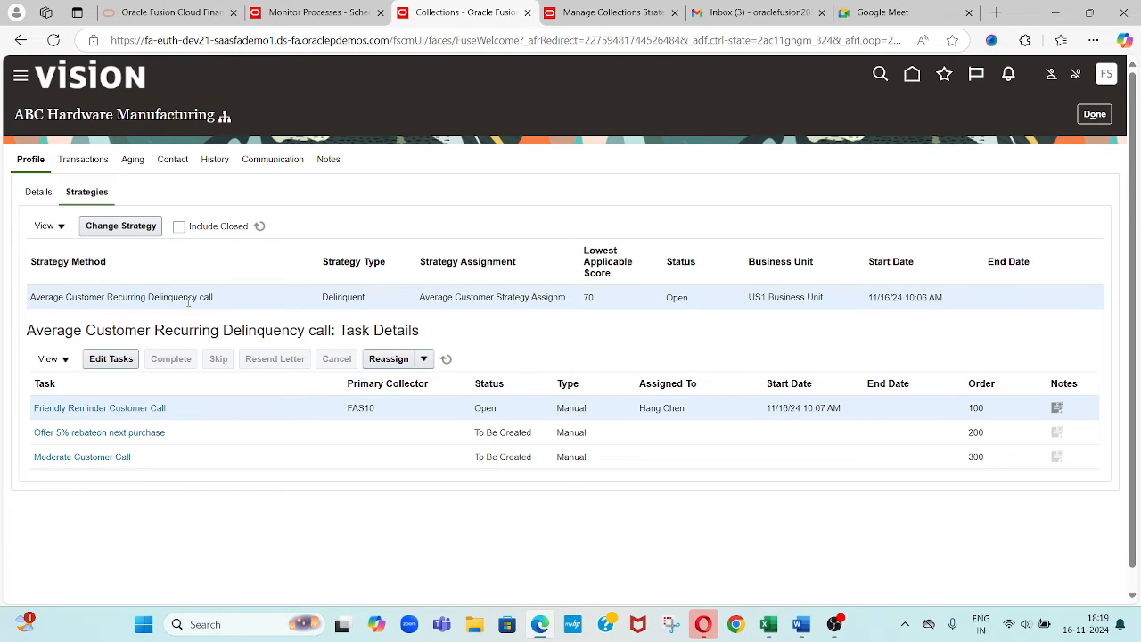
pyautogui.click(622, 12)
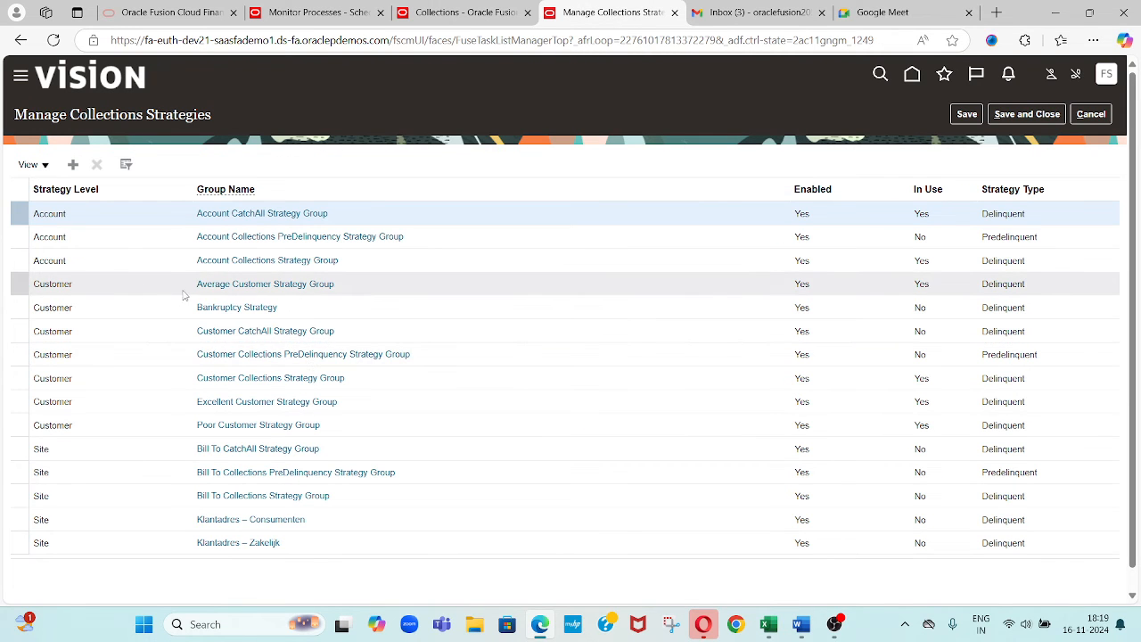
pyautogui.click(475, 14)
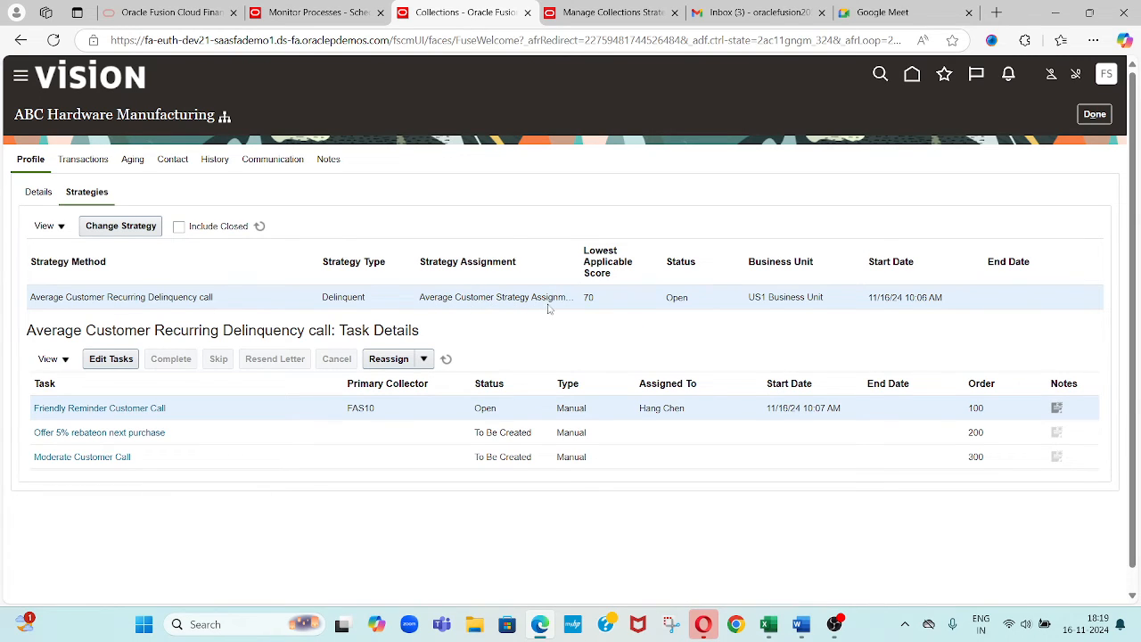
pyautogui.click(612, 18)
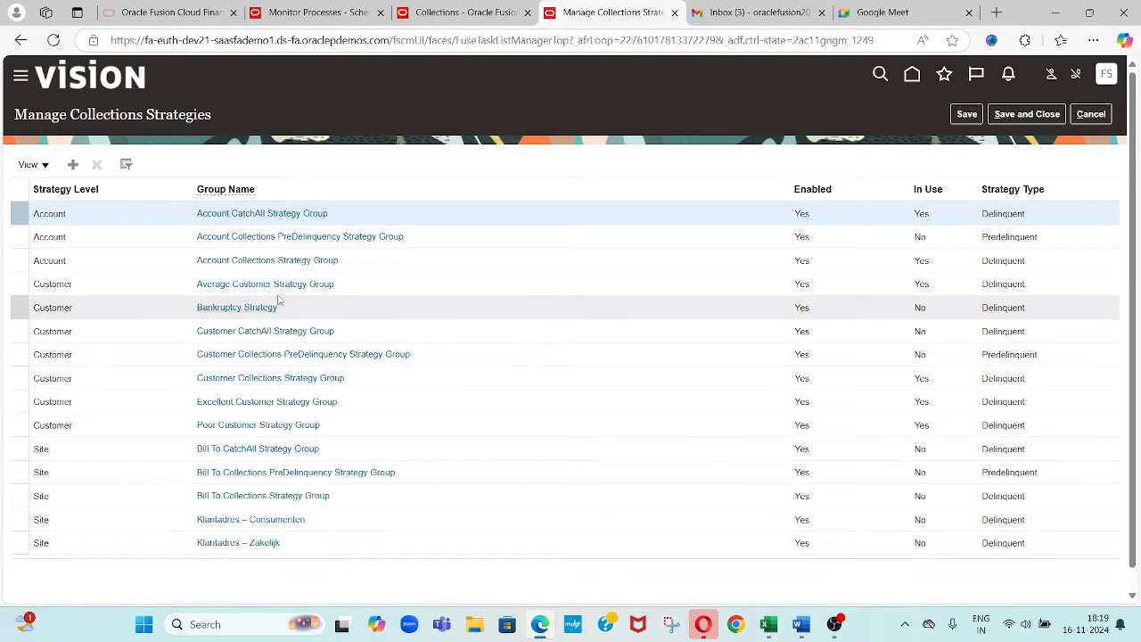
# - Open the Average Customer Strategy Group and compare its Average Customer Recurring Delinquency call method with the customer's assigned strategy
pyautogui.click(229, 284)
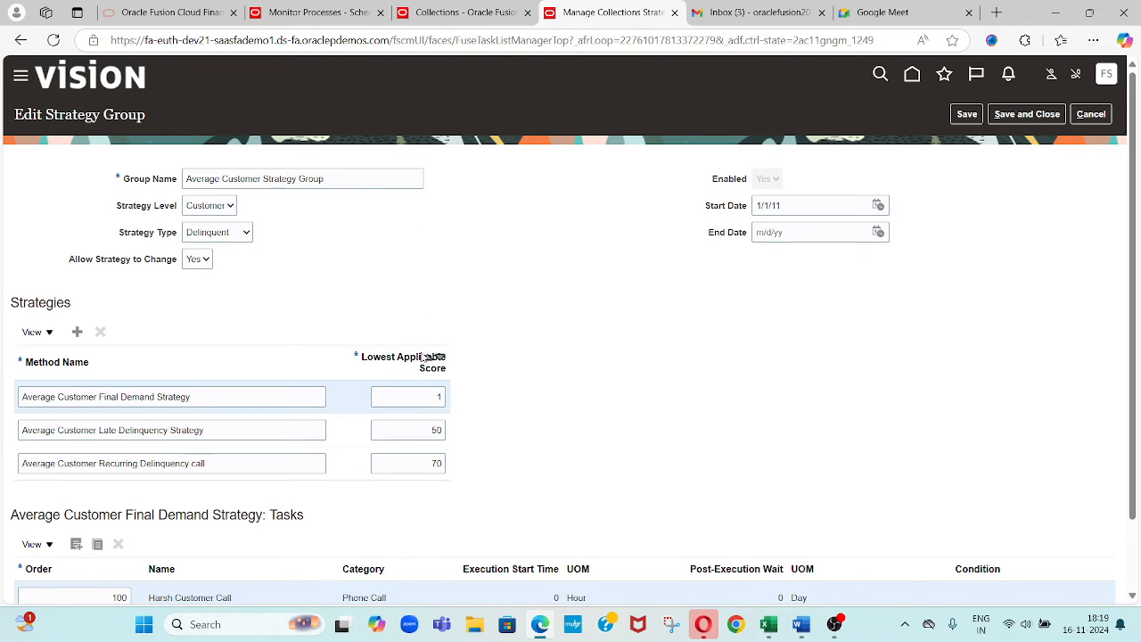
pyautogui.click(477, 13)
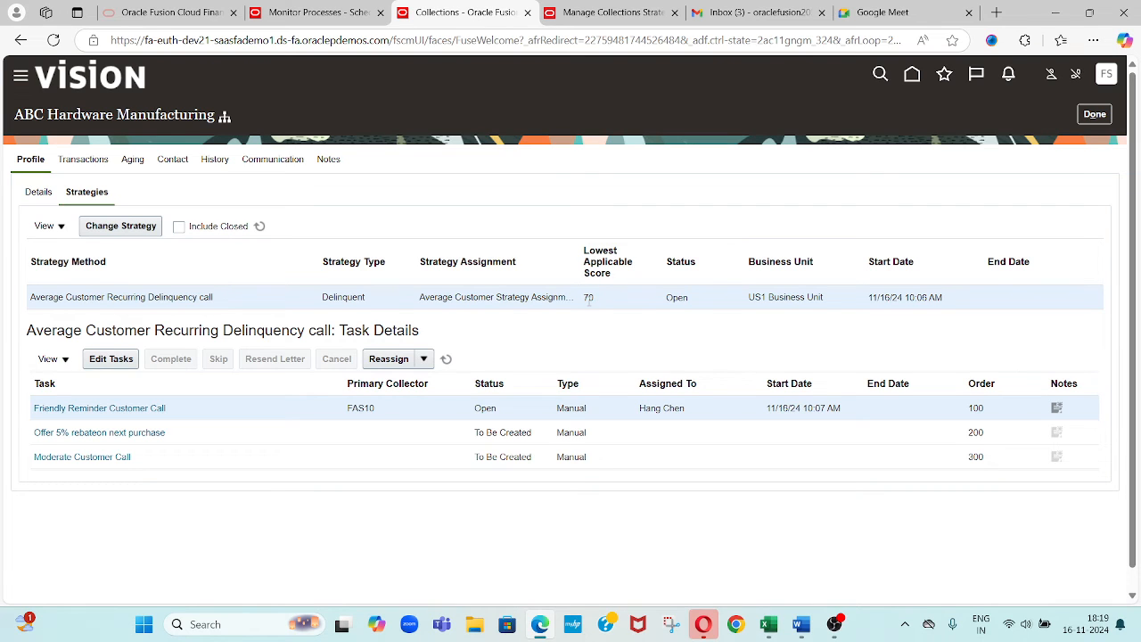
pyautogui.click(614, 12)
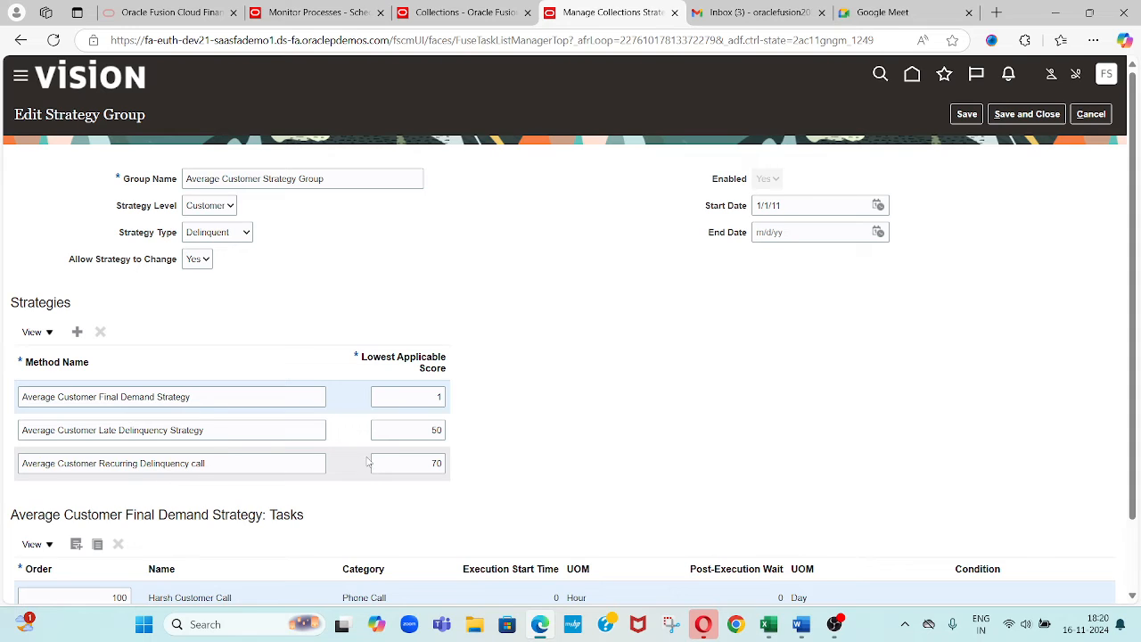
pyautogui.click(412, 463)
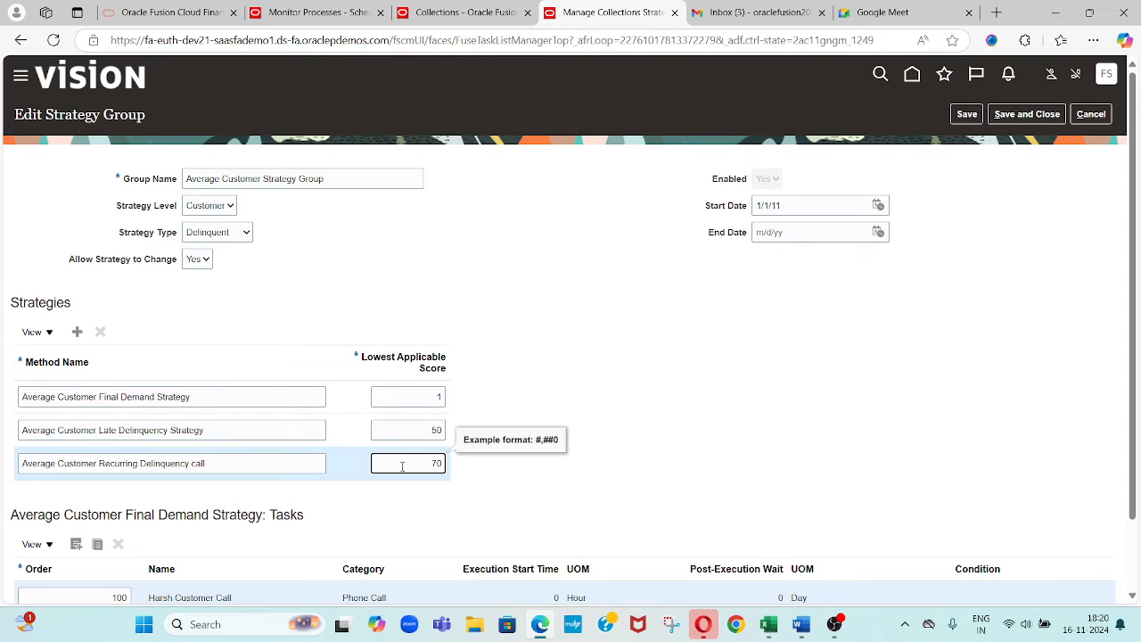
pyautogui.click(222, 470)
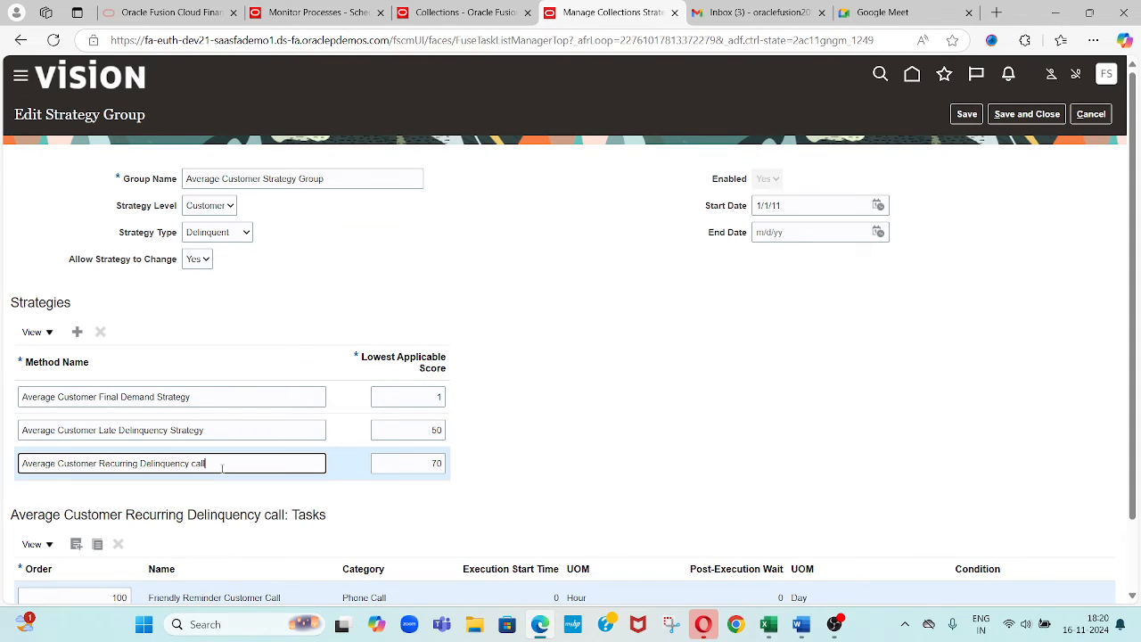
pyautogui.click(456, 12)
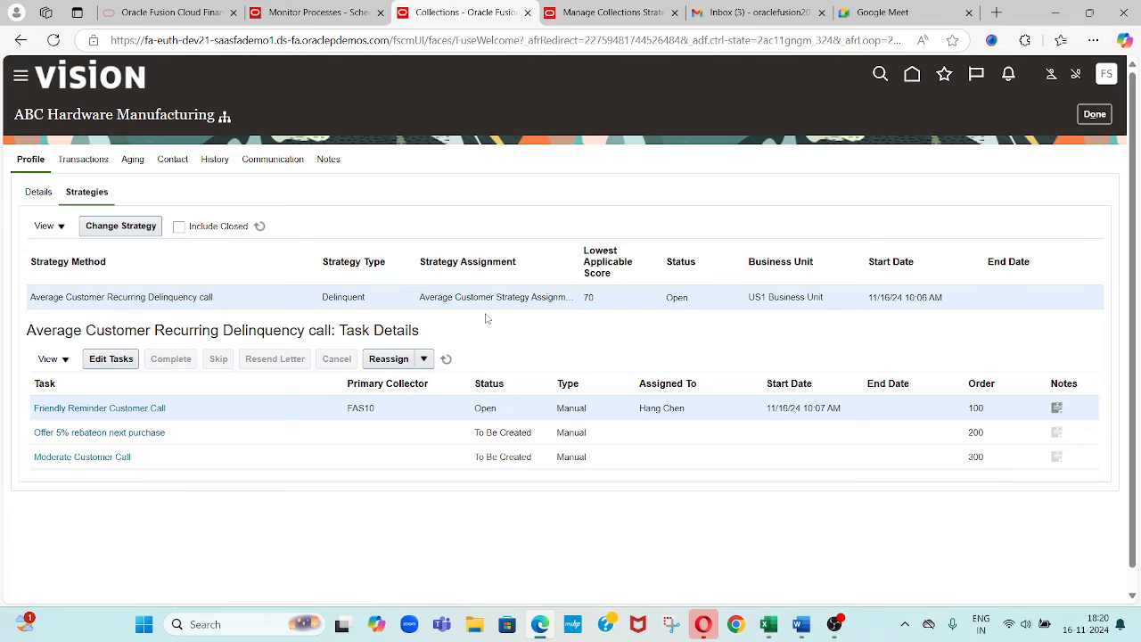
# - Compare the customer's assigned strategy and its applicable score with the methods and lowest applicable scores in the Average Customer Strategy Group
pyautogui.click(596, 15)
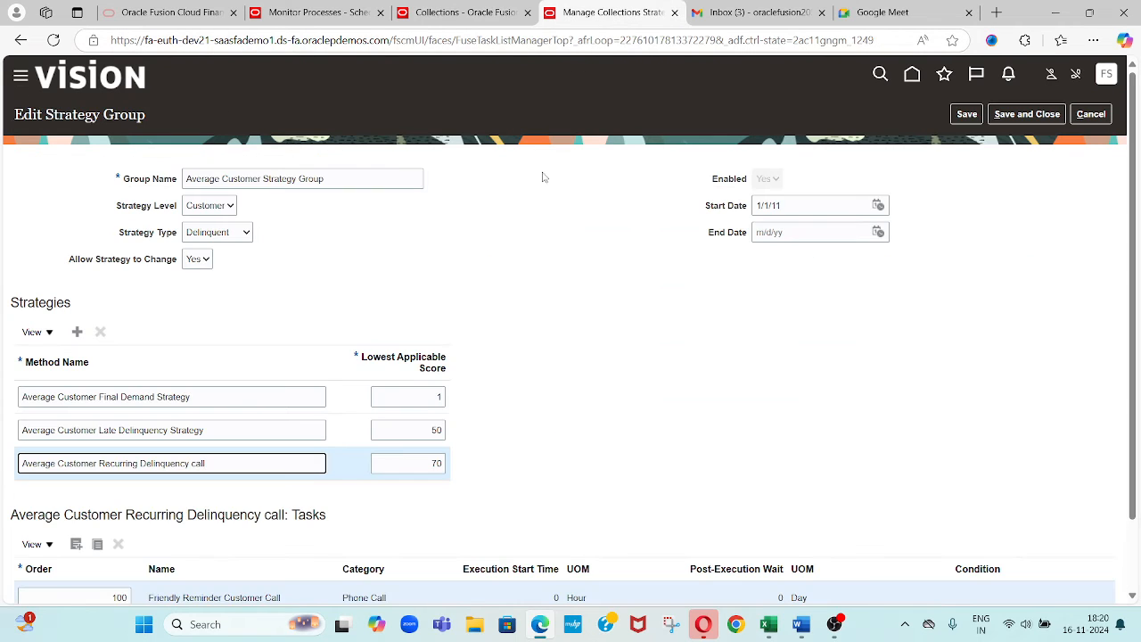
pyautogui.click(460, 10)
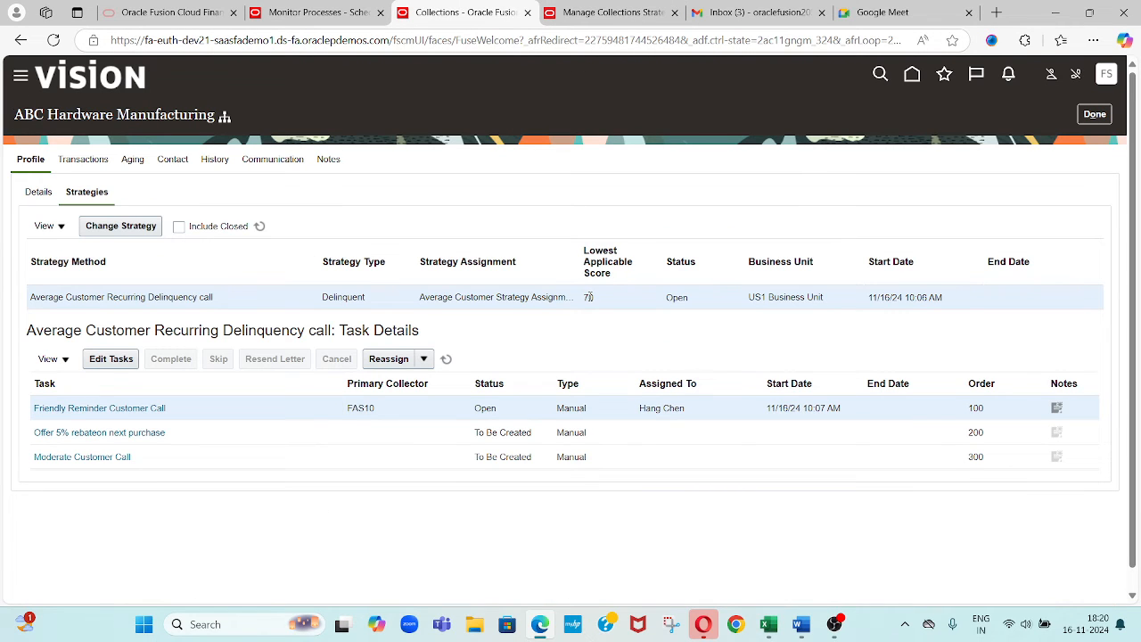
pyautogui.click(596, 16)
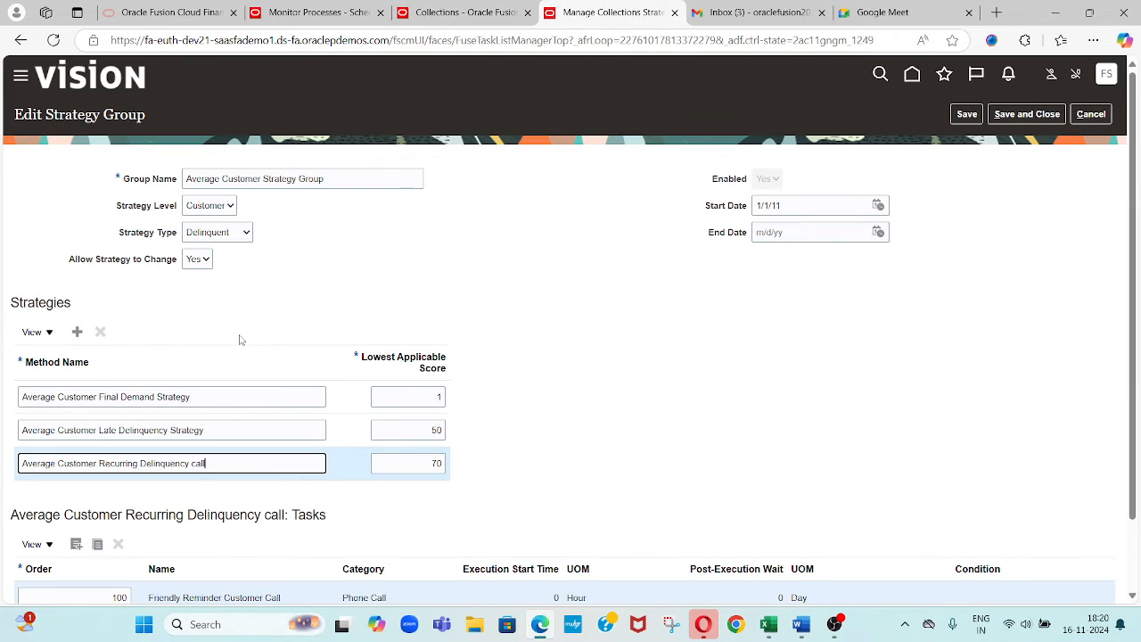
pyautogui.tripleClick(219, 432)
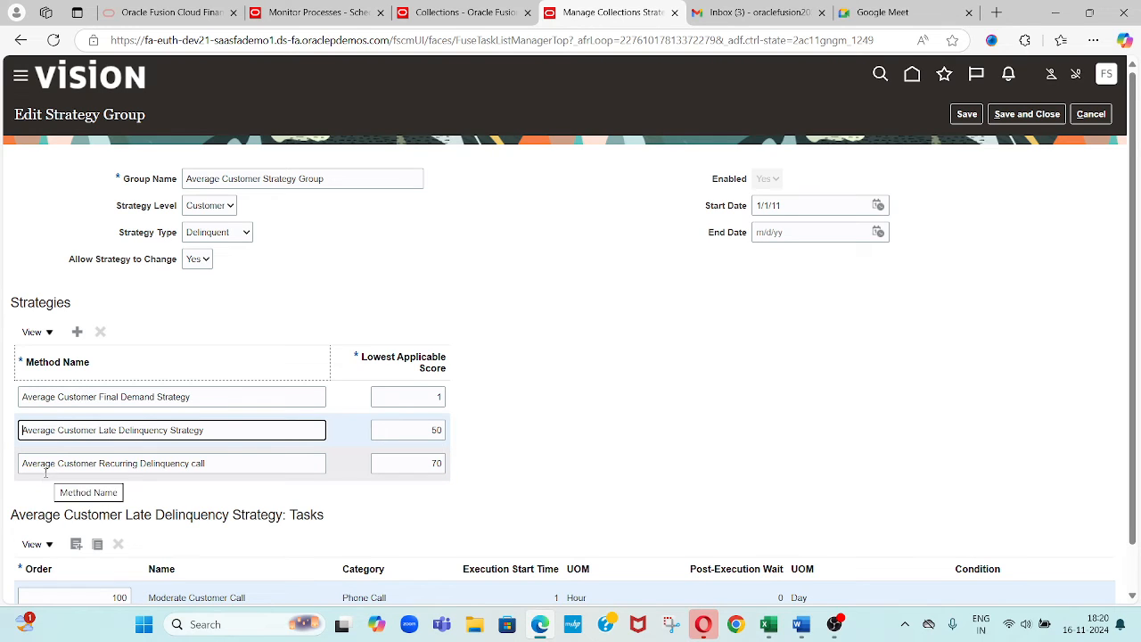
pyautogui.click(259, 463)
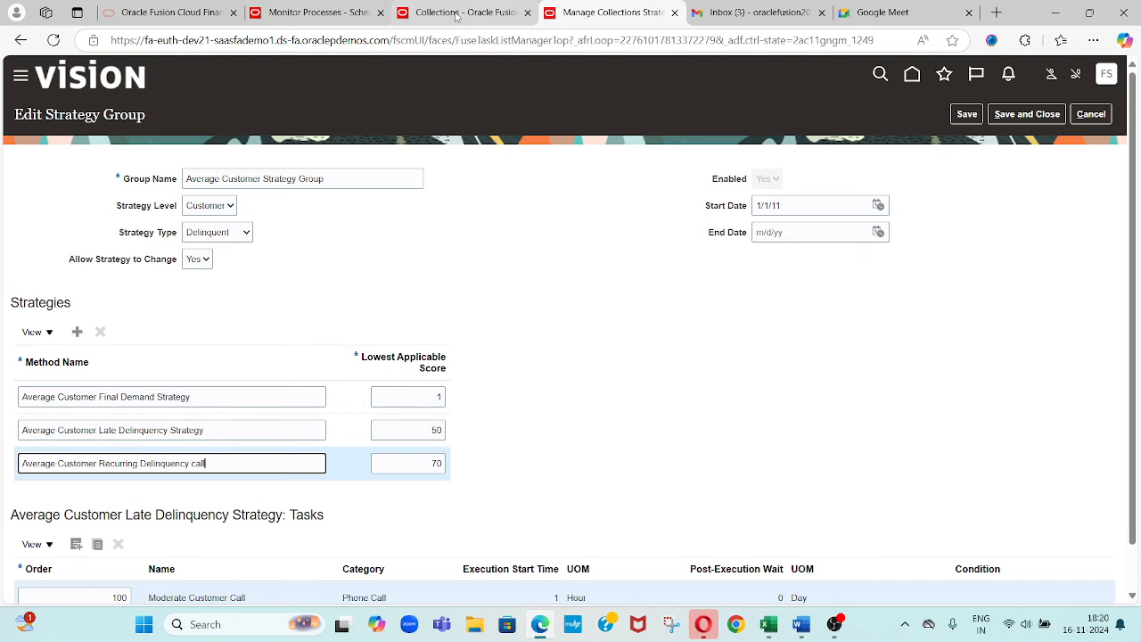
pyautogui.click(459, 13)
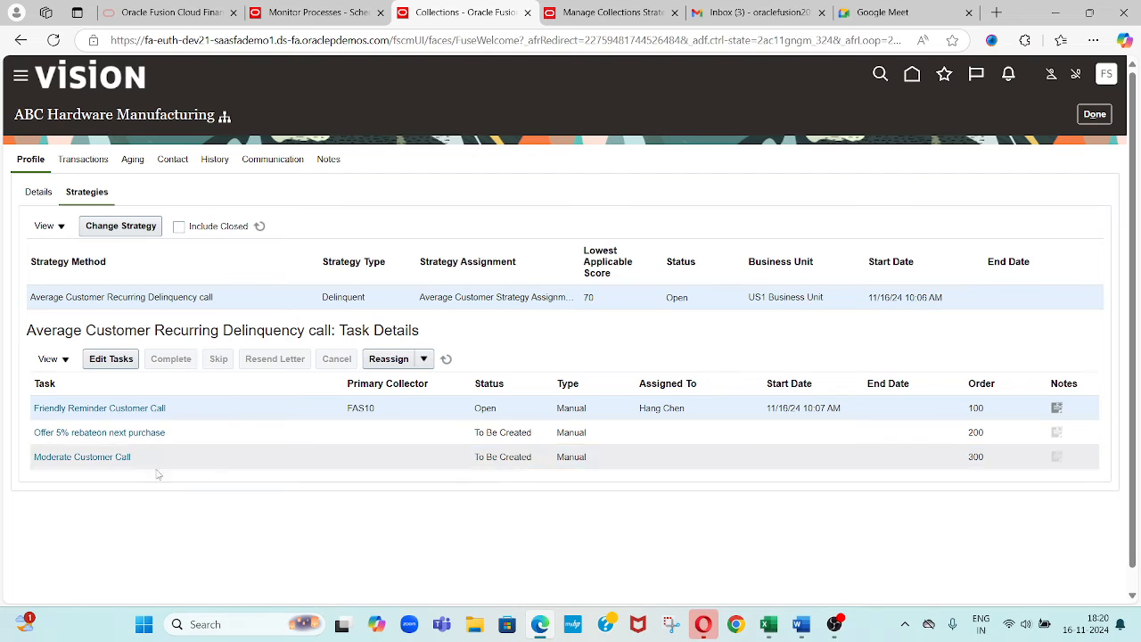
pyautogui.click(599, 14)
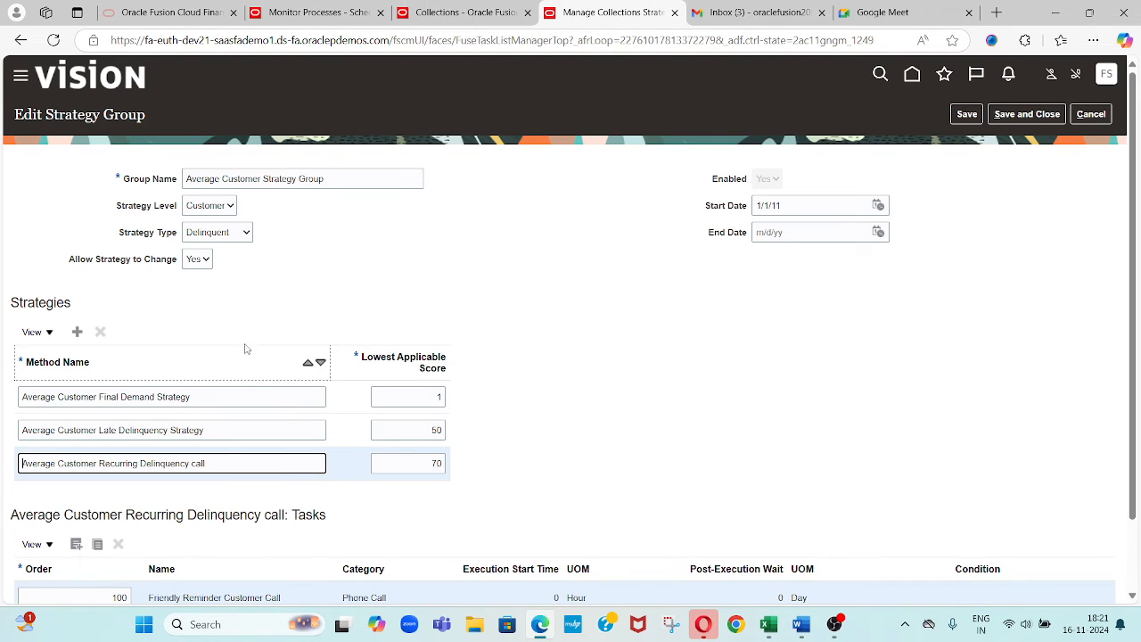
pyautogui.click(537, 445)
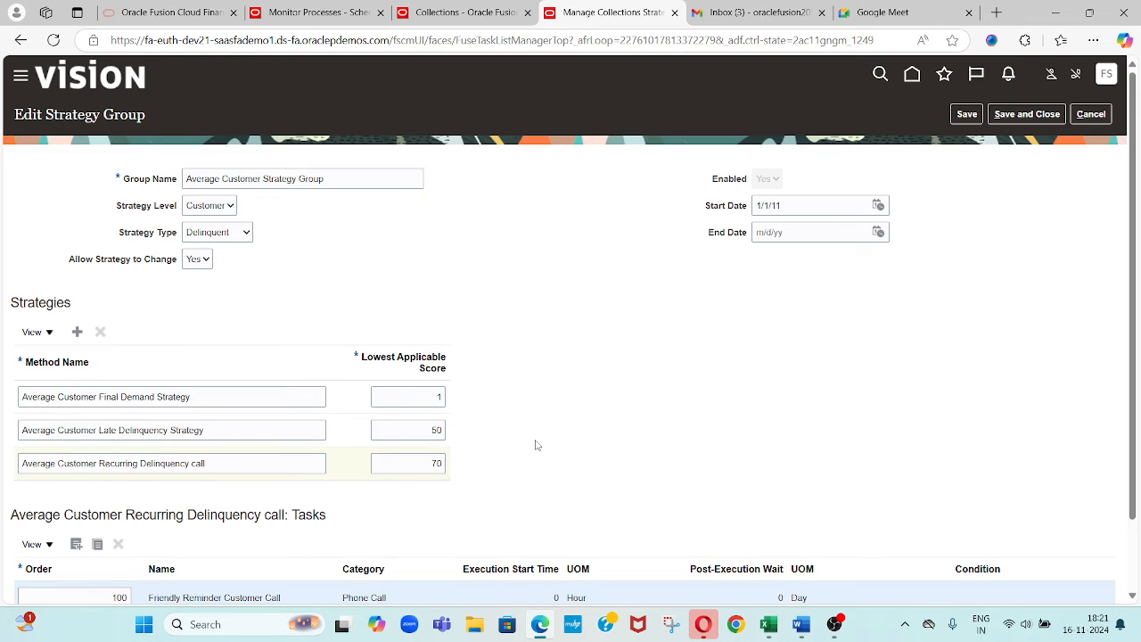
pyautogui.scroll(-2, 537, 445)
pyautogui.click(240, 382)
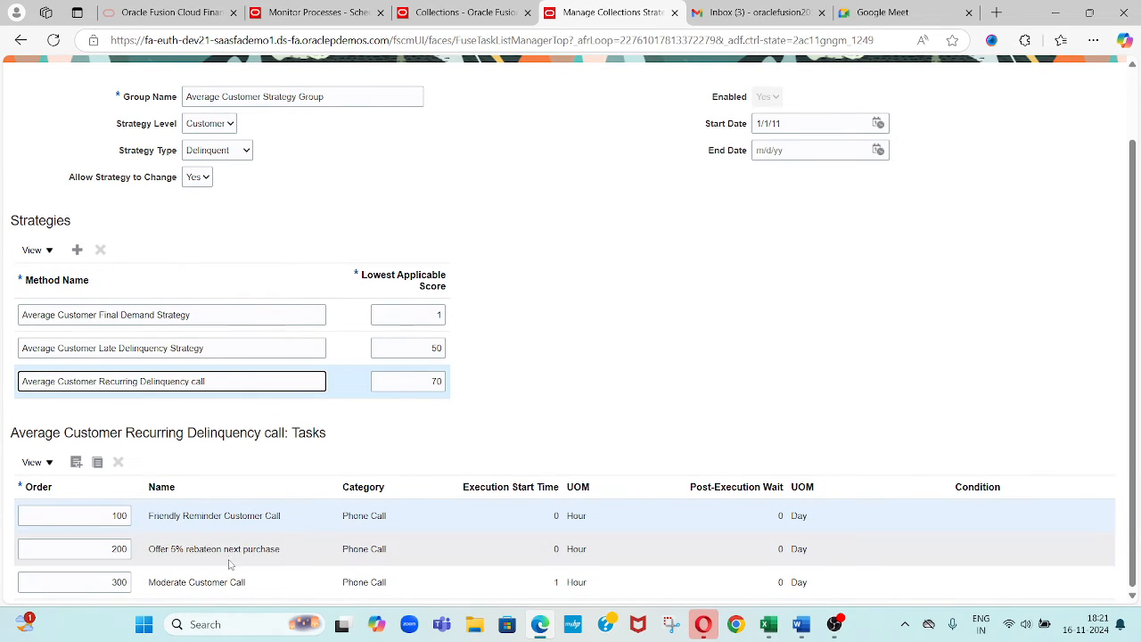
pyautogui.click(318, 530)
pyautogui.press('Down')
pyautogui.press('Down')
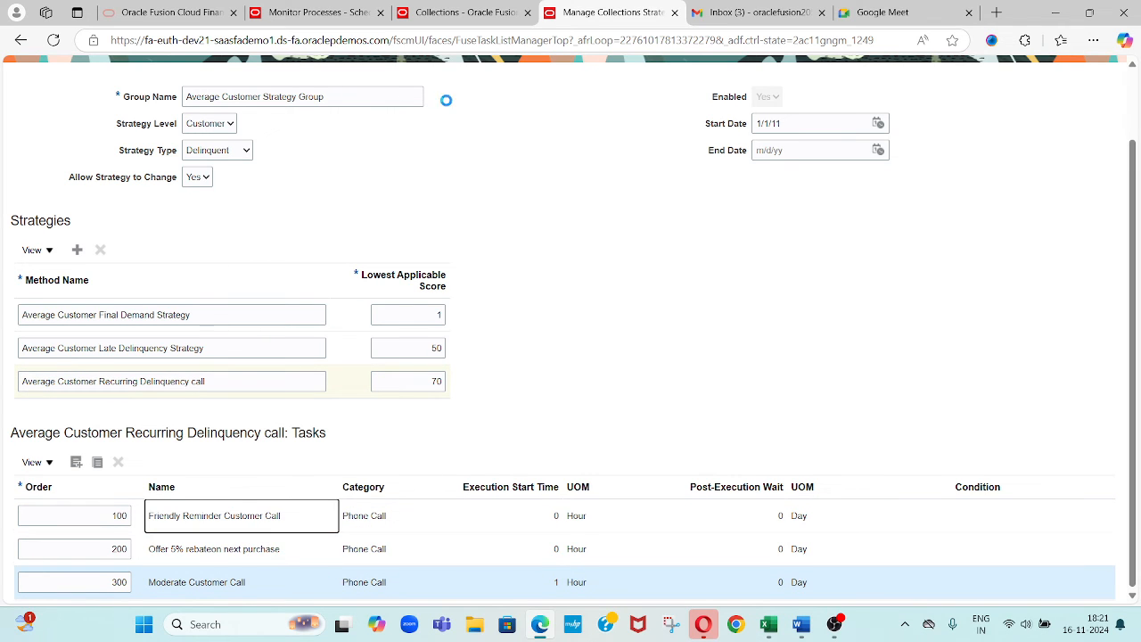
pyautogui.click(459, 18)
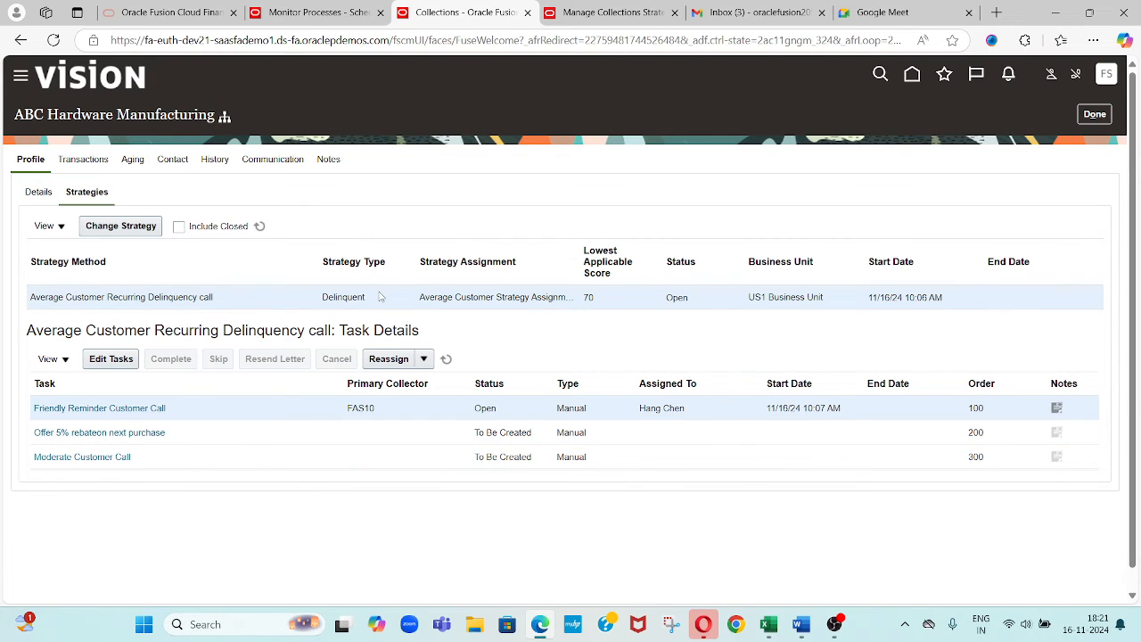
pyautogui.click(611, 13)
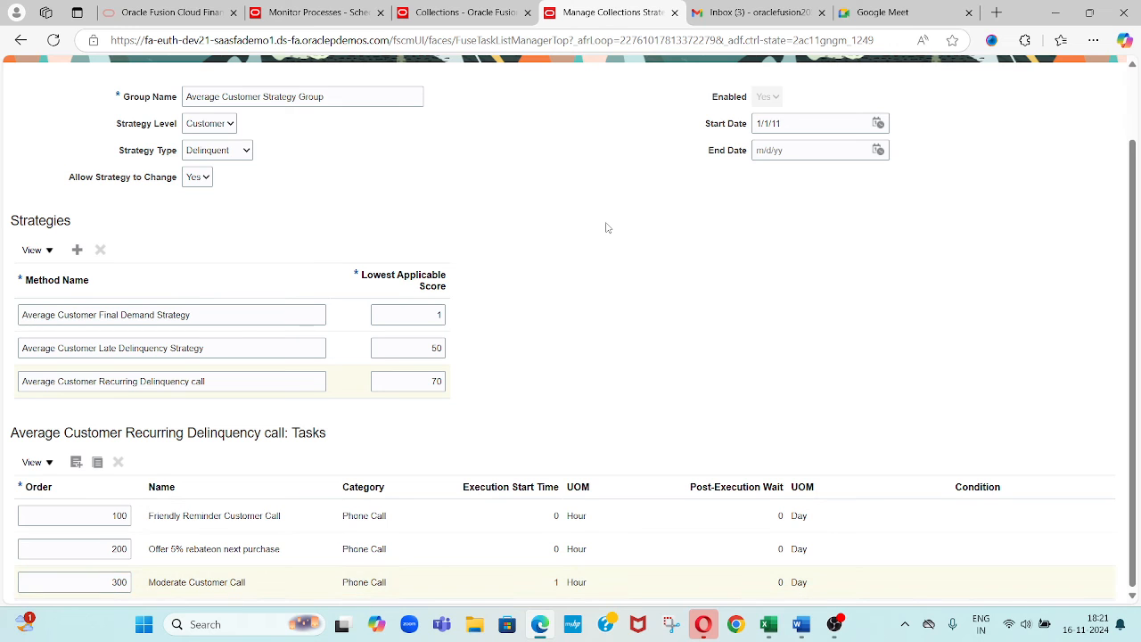
pyautogui.scroll(1, 606, 228)
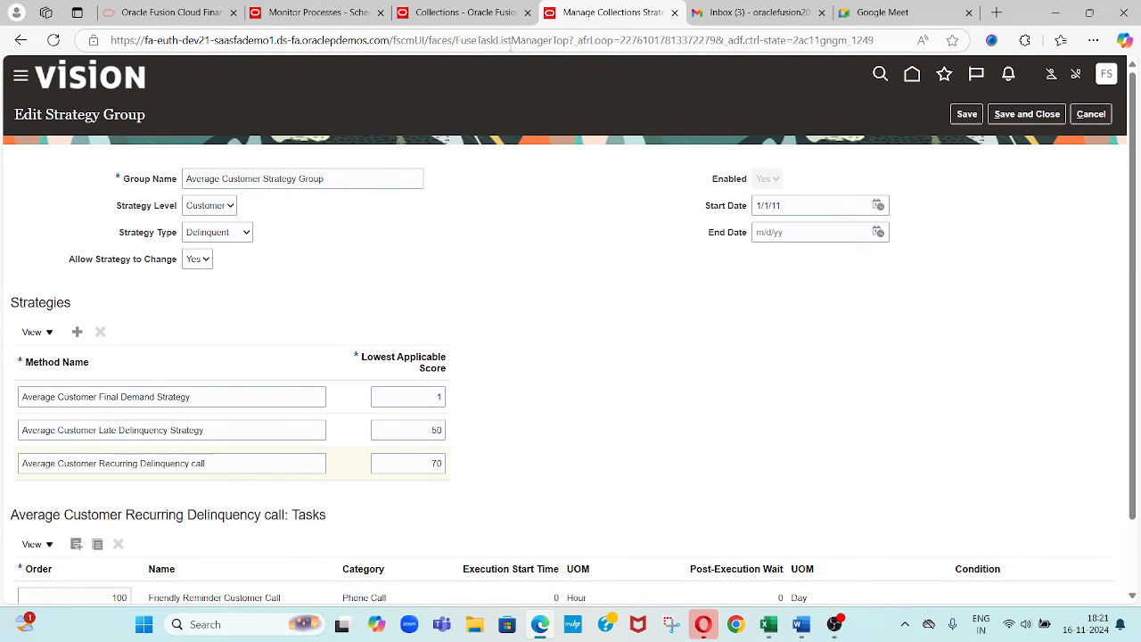
pyautogui.click(454, 16)
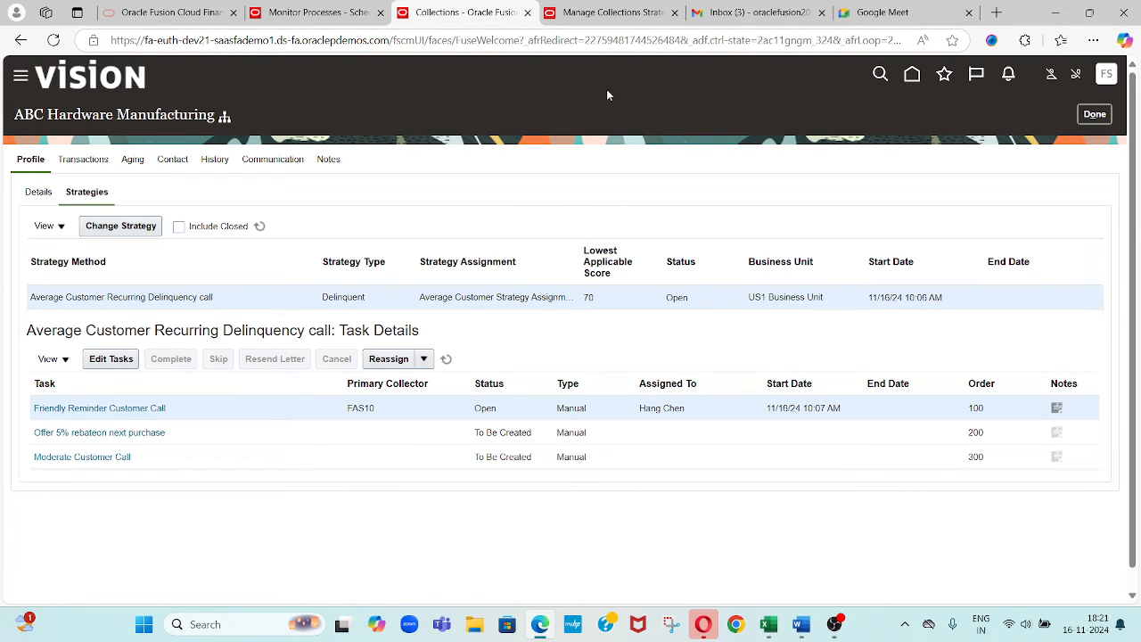
# - Start scheduling a new Send Dunning Letters job from the scheduled processes page
pyautogui.click(312, 15)
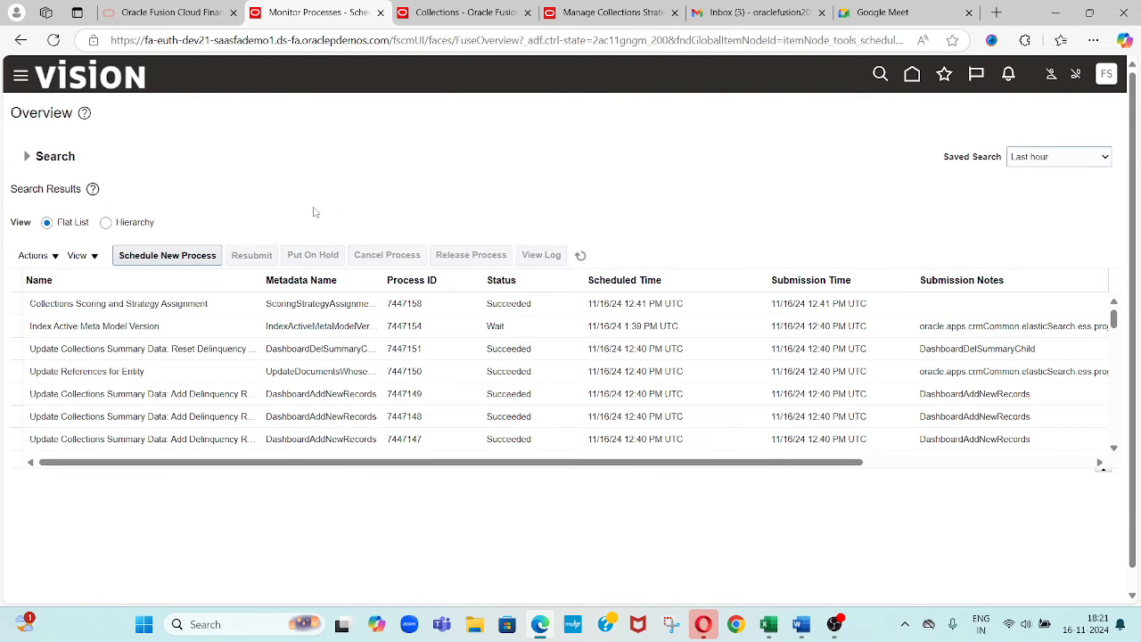
pyautogui.click(188, 261)
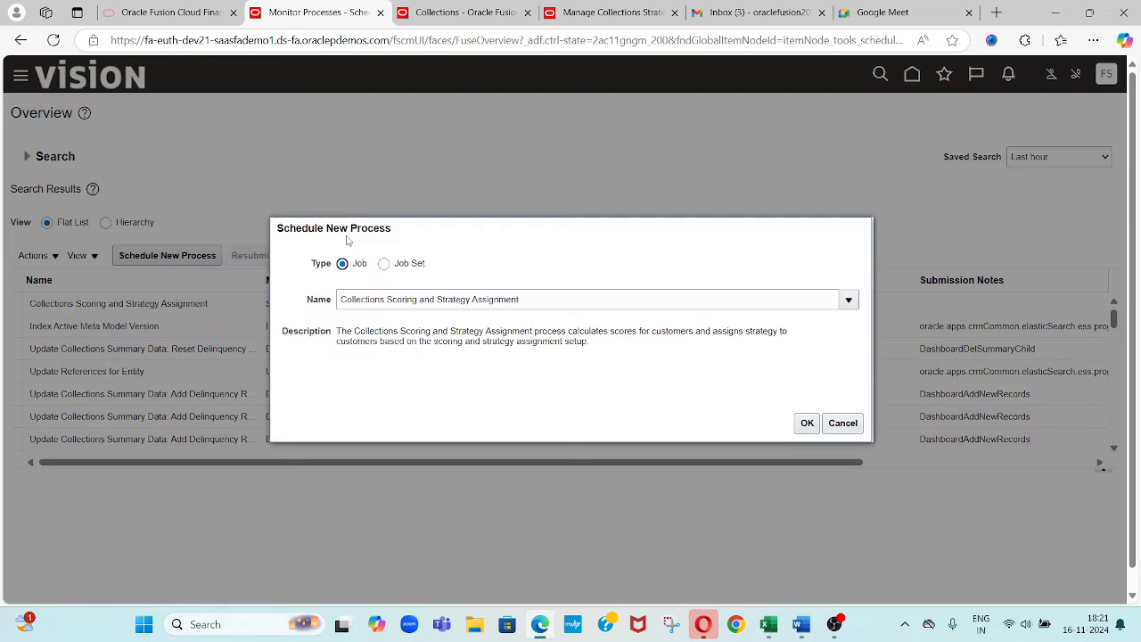
pyautogui.tripleClick(539, 300)
pyautogui.write('send')
pyautogui.press('Tab')
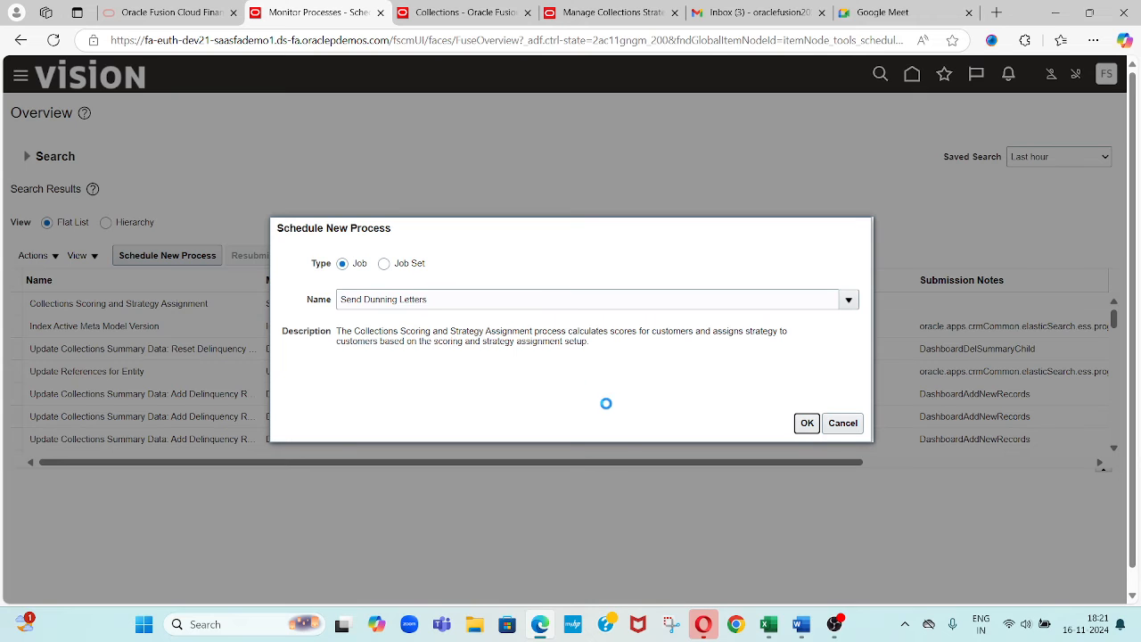
pyautogui.click(805, 424)
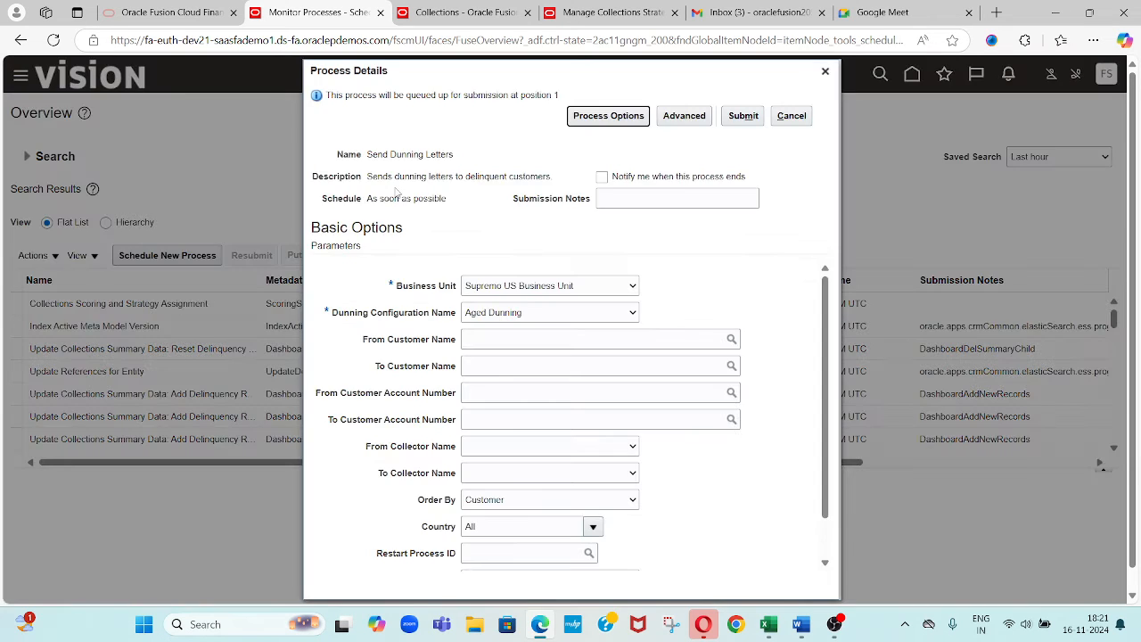
# - Set the dunning job's business unit to US1 Business Unit, submit it with the Aged Dunning configuration, and dismiss the confirmation
pyautogui.click(533, 291)
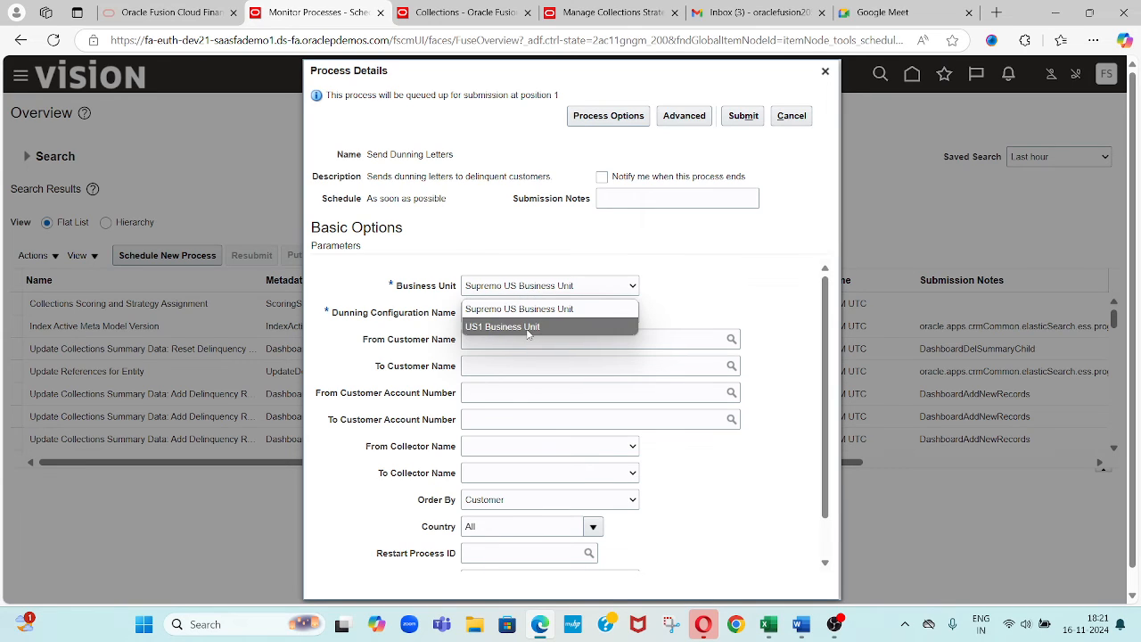
pyautogui.click(527, 326)
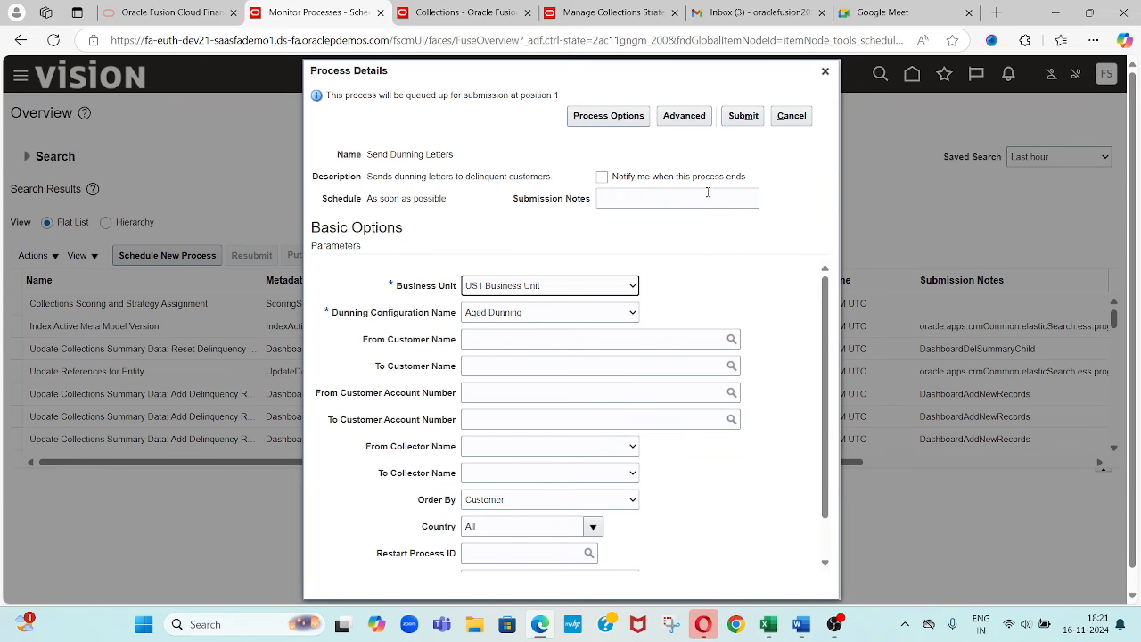
pyautogui.click(745, 117)
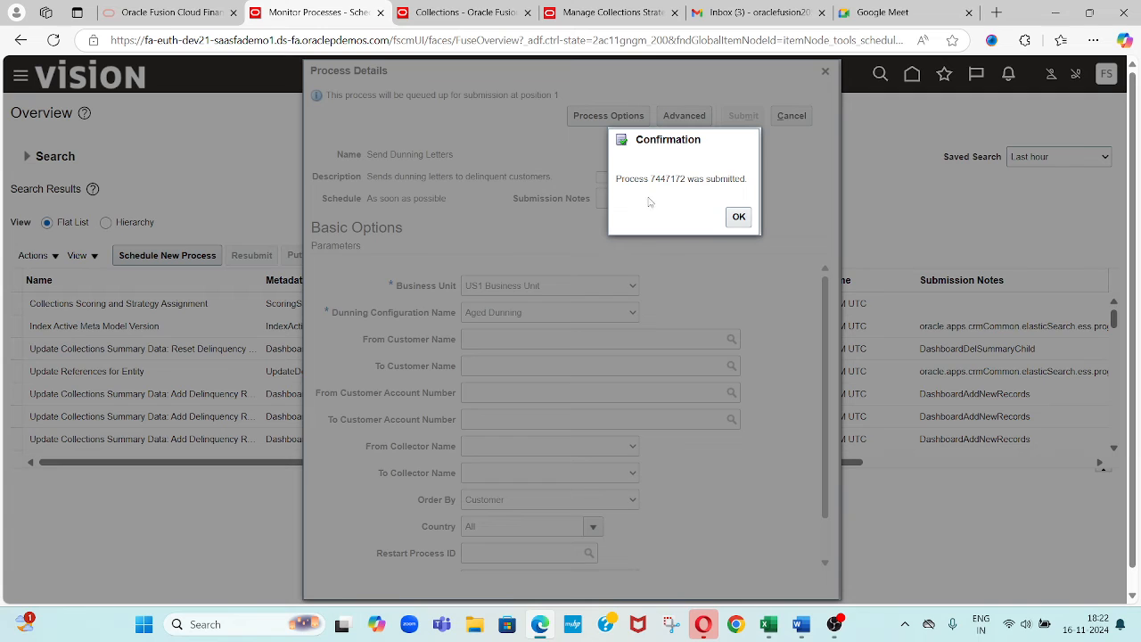
pyautogui.click(738, 217)
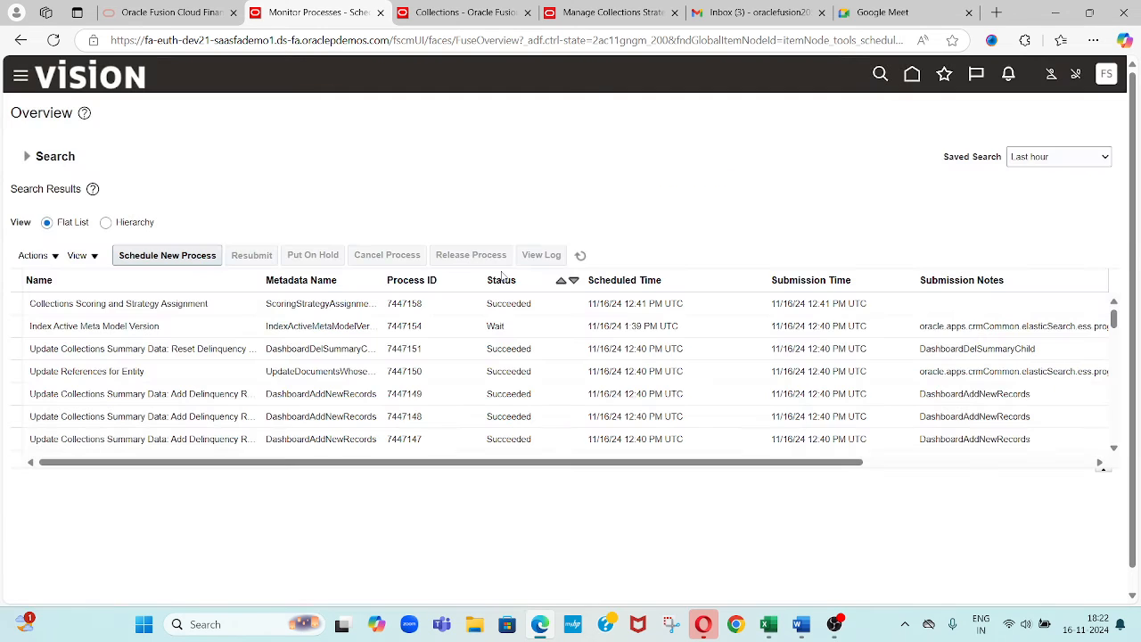
# - Refresh the process list until the Send Dunning Letters and Dunning Delivery processes finish
pyautogui.click(581, 257)
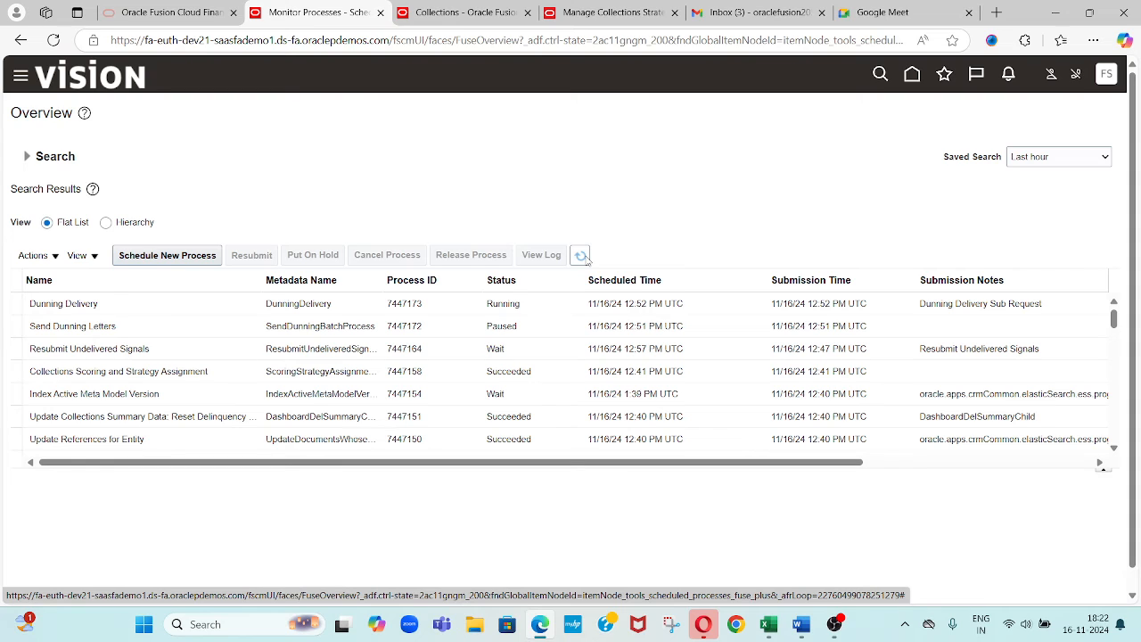
pyautogui.click(584, 256)
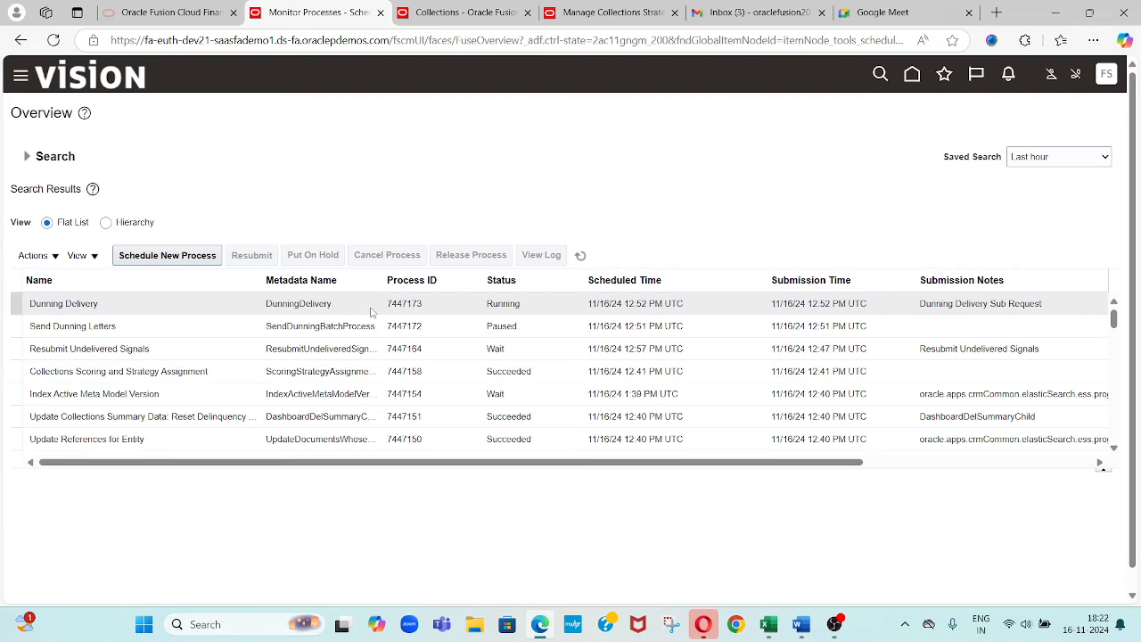
pyautogui.click(579, 257)
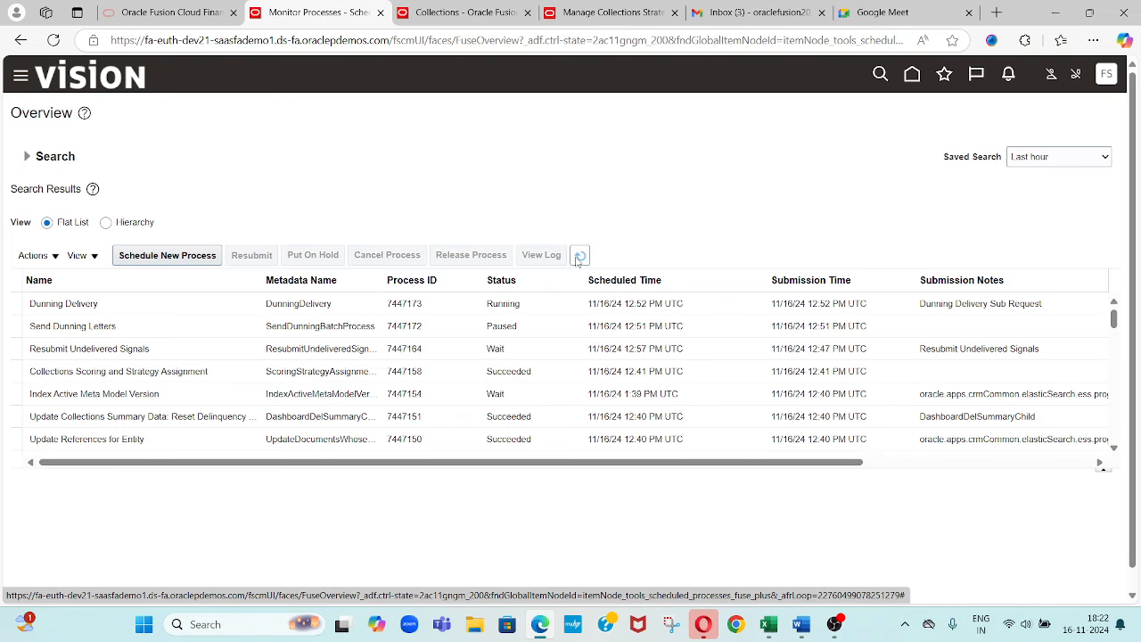
pyautogui.click(580, 257)
pyautogui.click(578, 256)
pyautogui.click(579, 258)
pyautogui.click(579, 258)
pyautogui.click(578, 259)
pyautogui.click(577, 259)
pyautogui.click(577, 259)
pyautogui.click(578, 259)
pyautogui.click(578, 256)
pyautogui.click(579, 256)
pyautogui.click(579, 257)
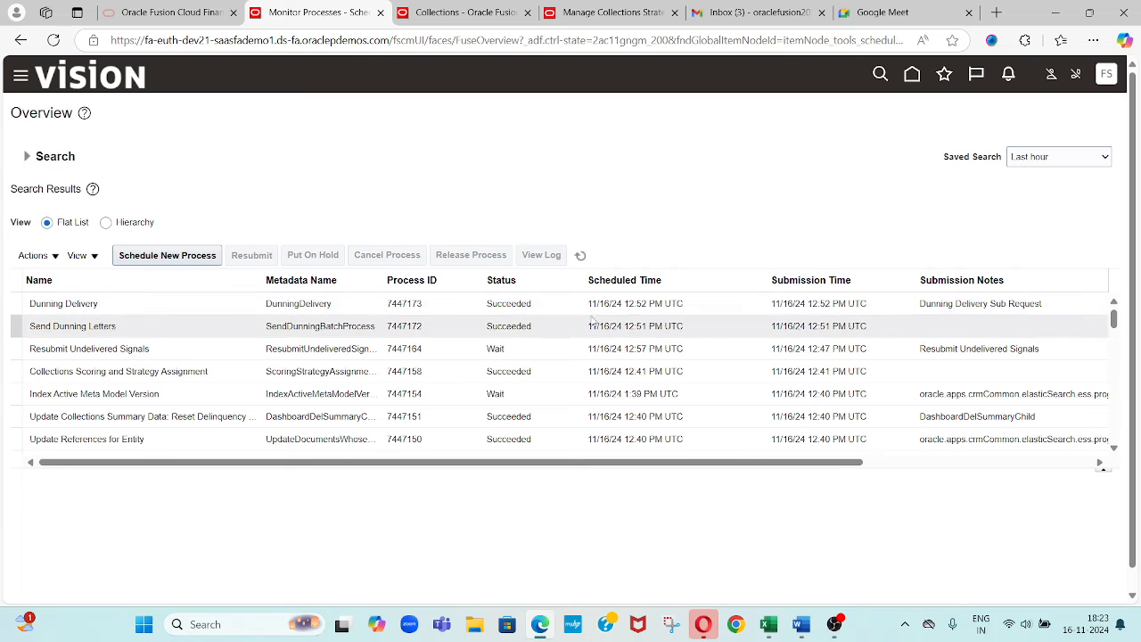
# - Examine the Dunning Delivery process output, including the email delivery details of the first generated dunning letter
pyautogui.click(549, 304)
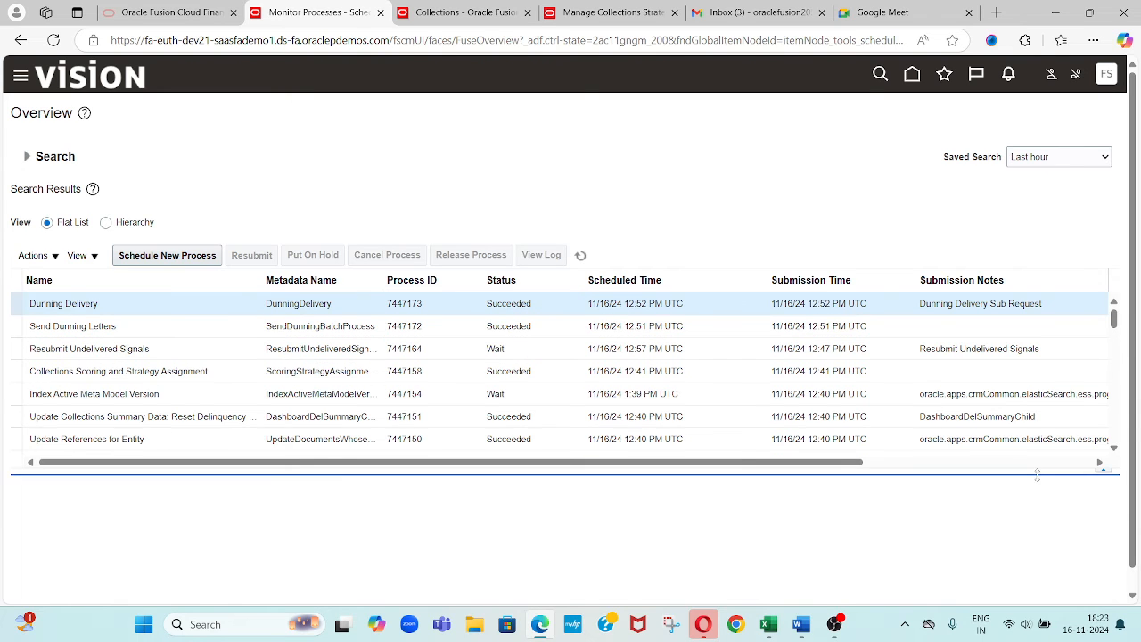
pyautogui.click(1134, 598)
pyautogui.click(1133, 598)
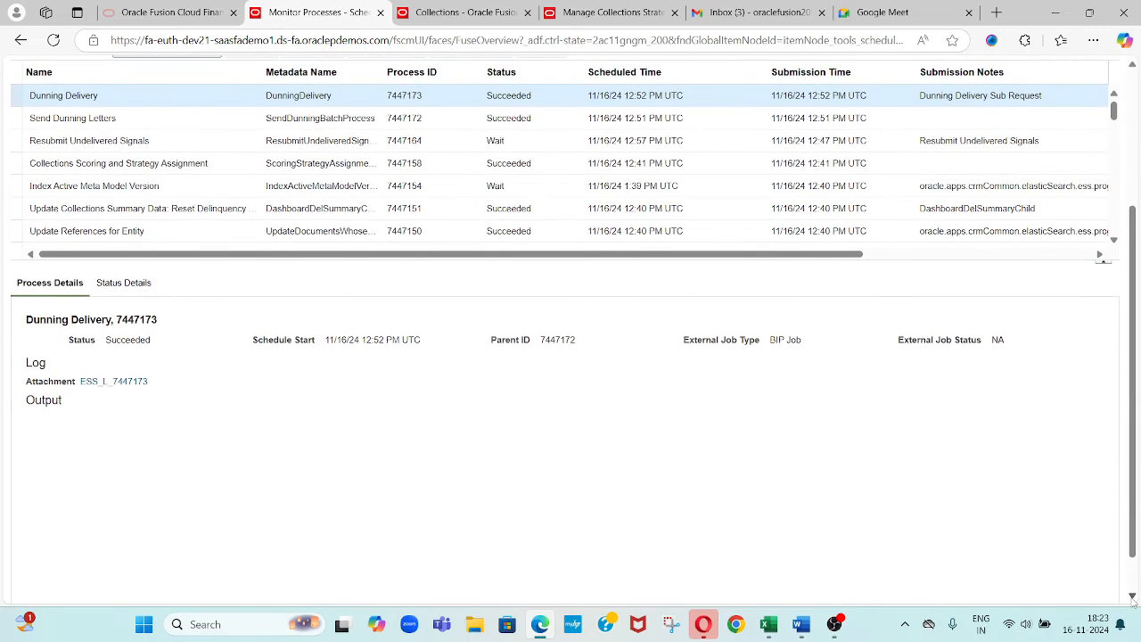
pyautogui.click(1133, 599)
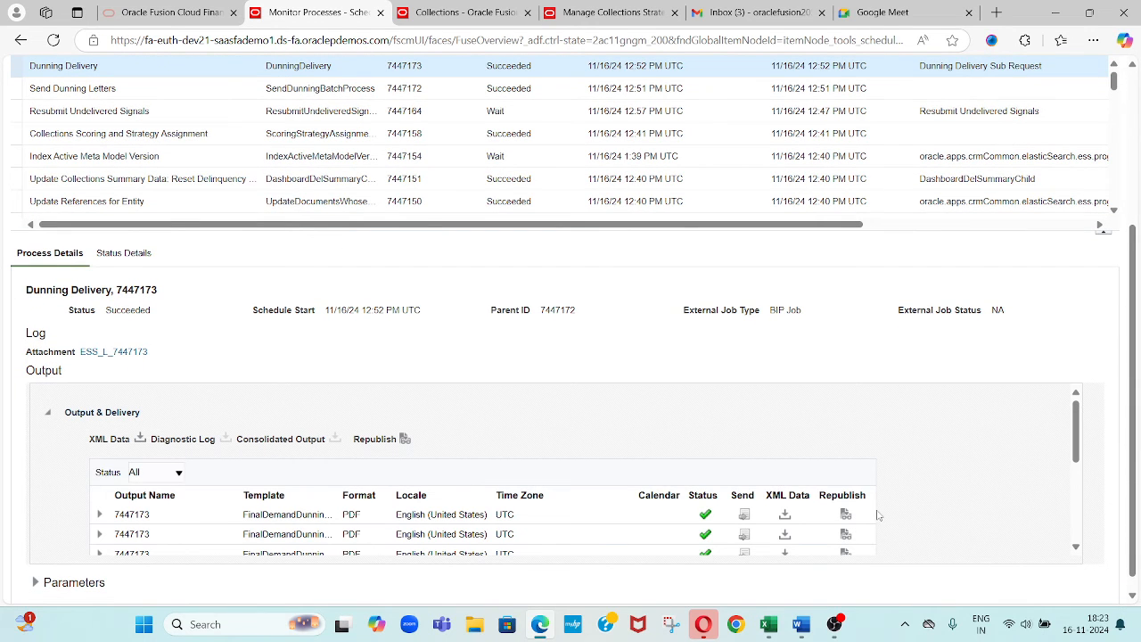
pyautogui.click(1076, 548)
pyautogui.click(1076, 549)
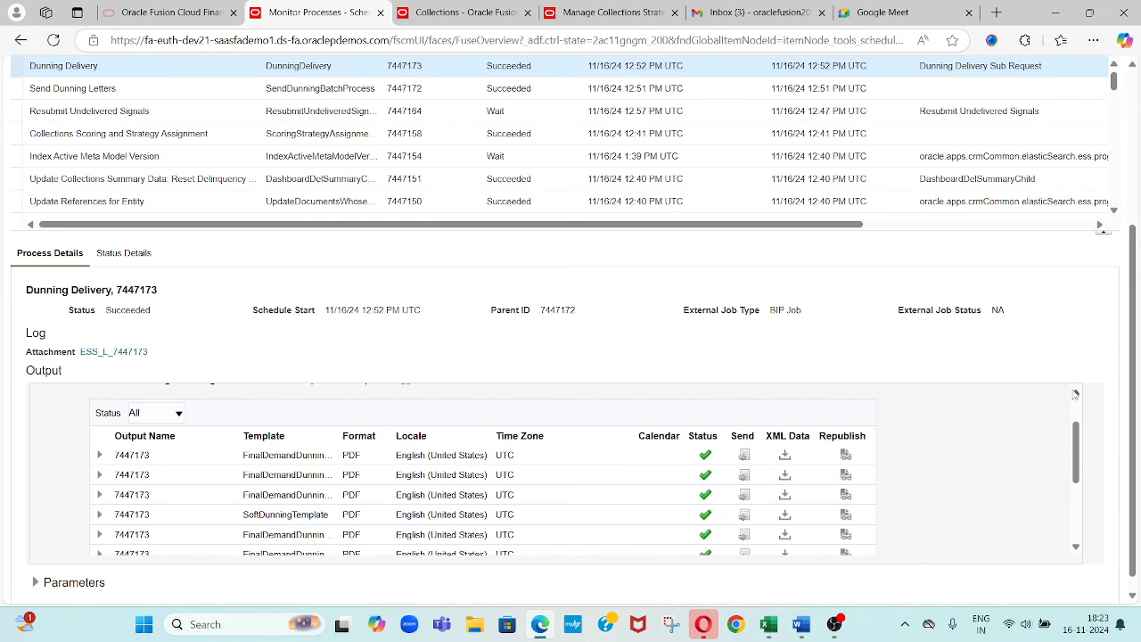
pyautogui.click(1076, 392)
pyautogui.click(1076, 393)
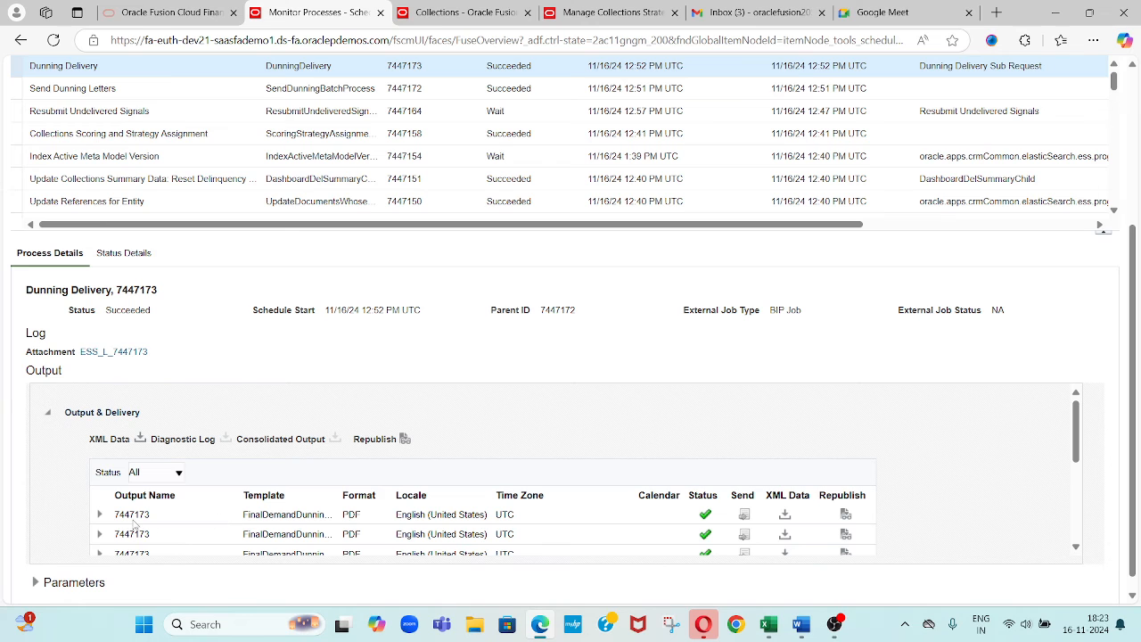
pyautogui.click(99, 516)
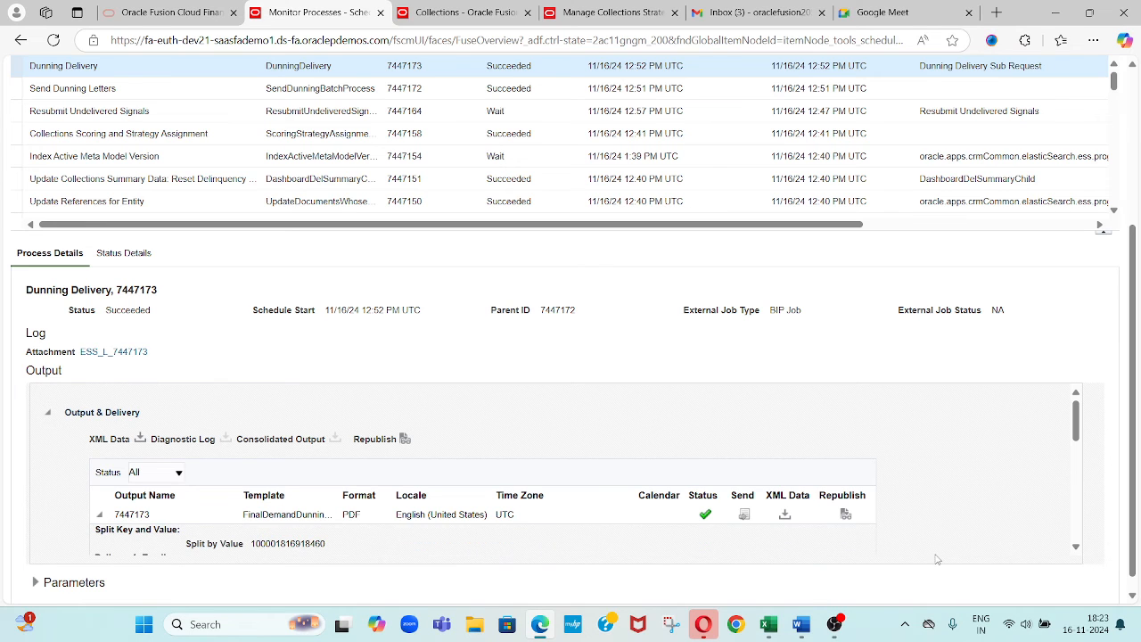
pyautogui.click(1075, 547)
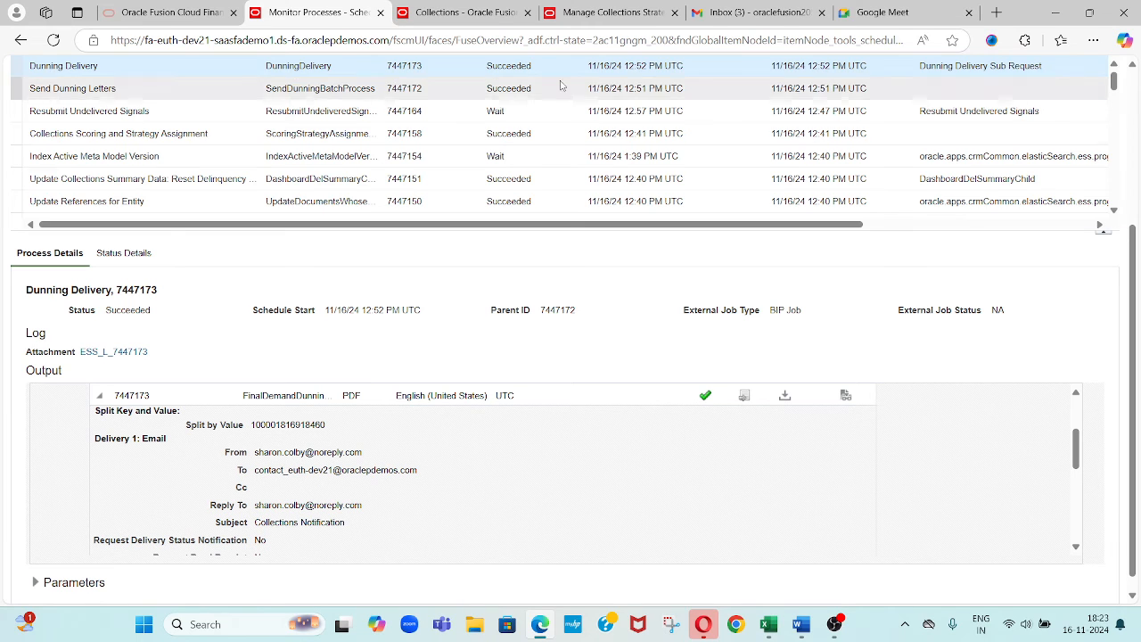
# - Leave the ABC Hardware Manufacturing profile and return to the Collections dashboard
pyautogui.click(478, 22)
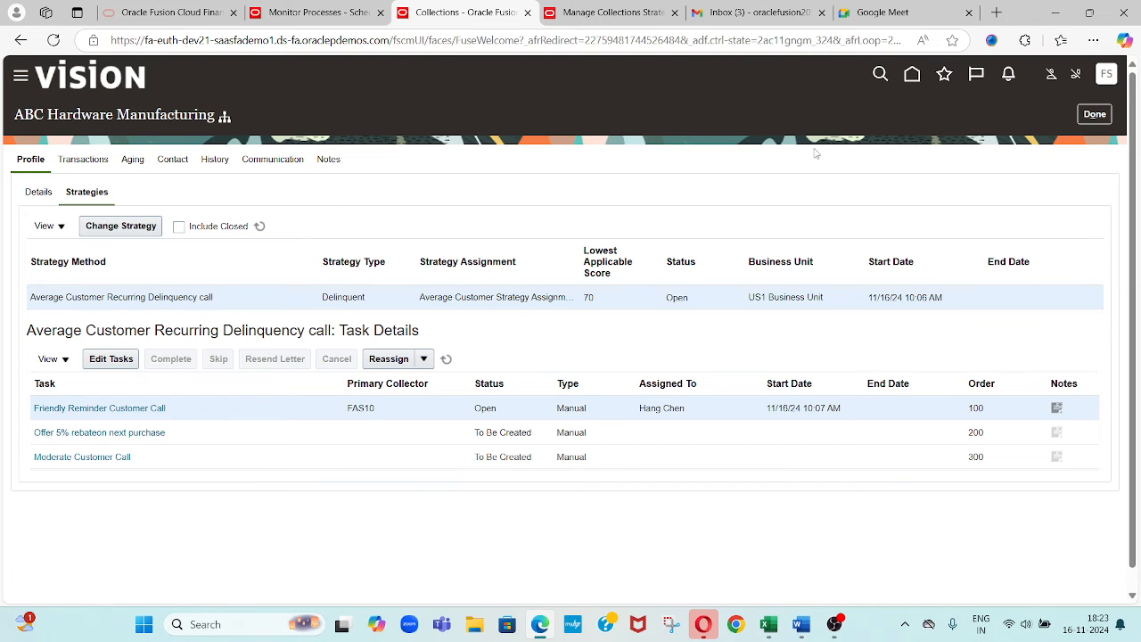
pyautogui.click(1093, 114)
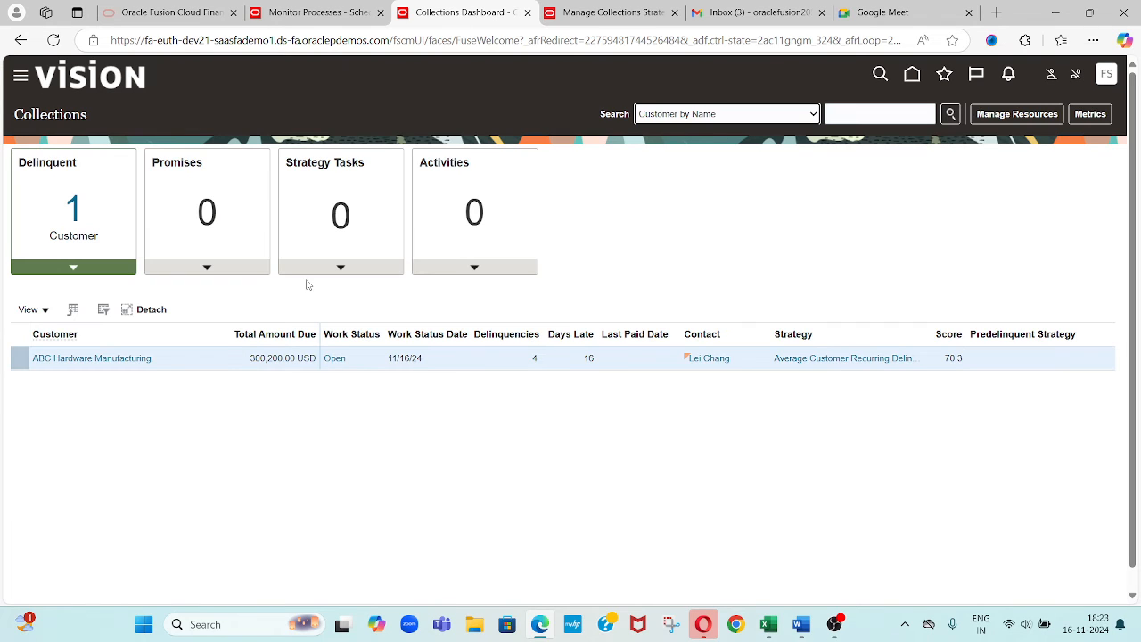
# - Open ABC Hardware Manufacturing's correspondence history and read through the most recent SoftDunningTemplate letter
pyautogui.click(122, 358)
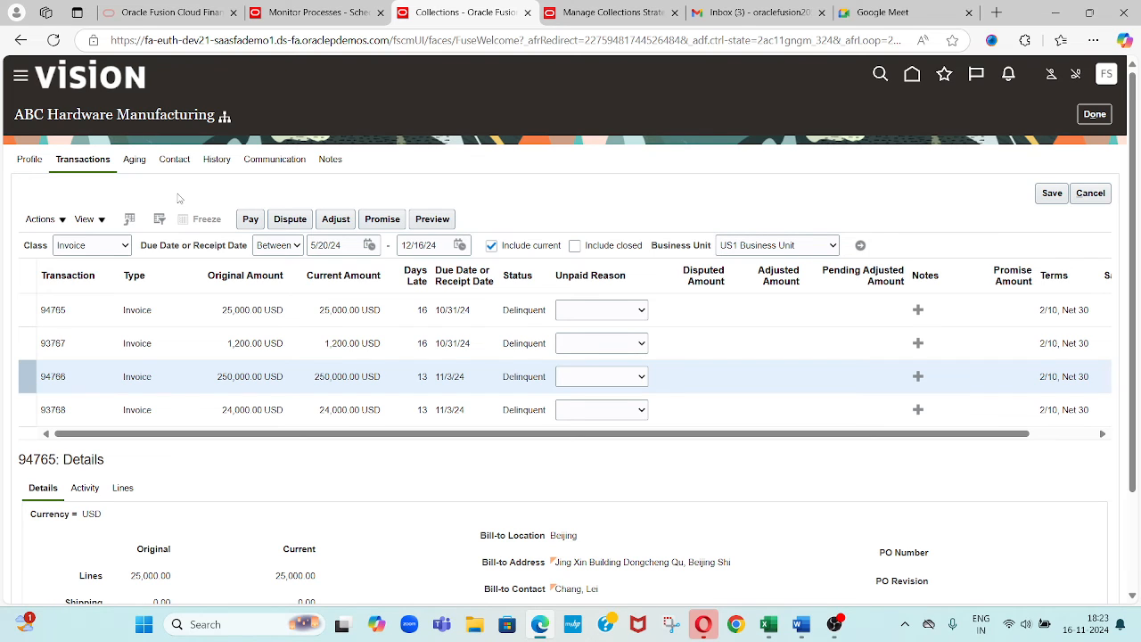
pyautogui.click(218, 160)
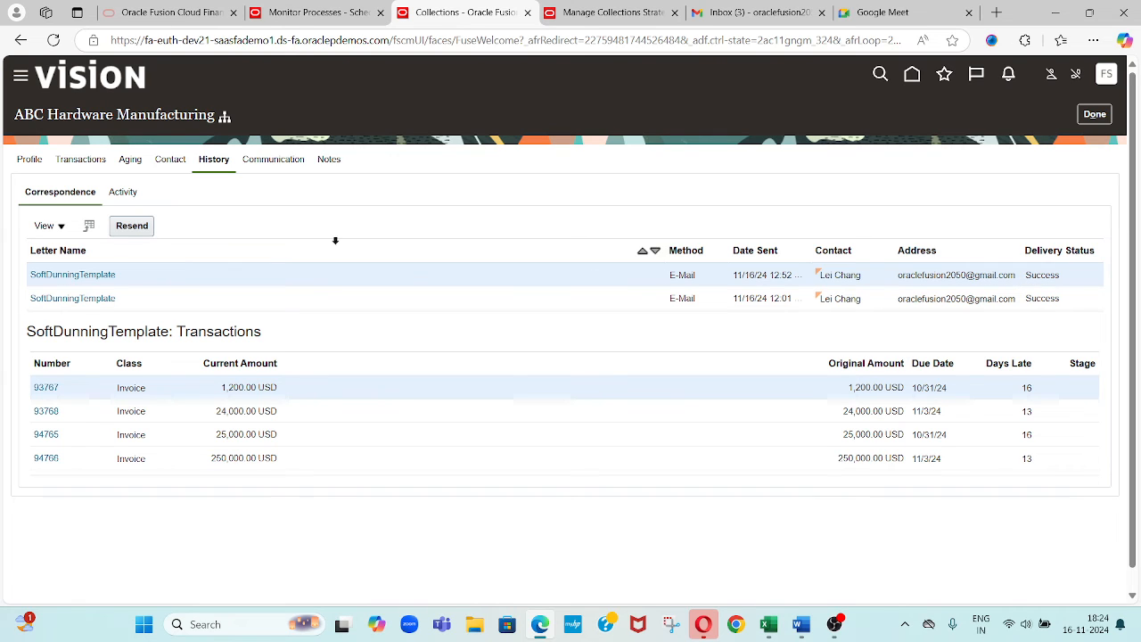
pyautogui.click(95, 276)
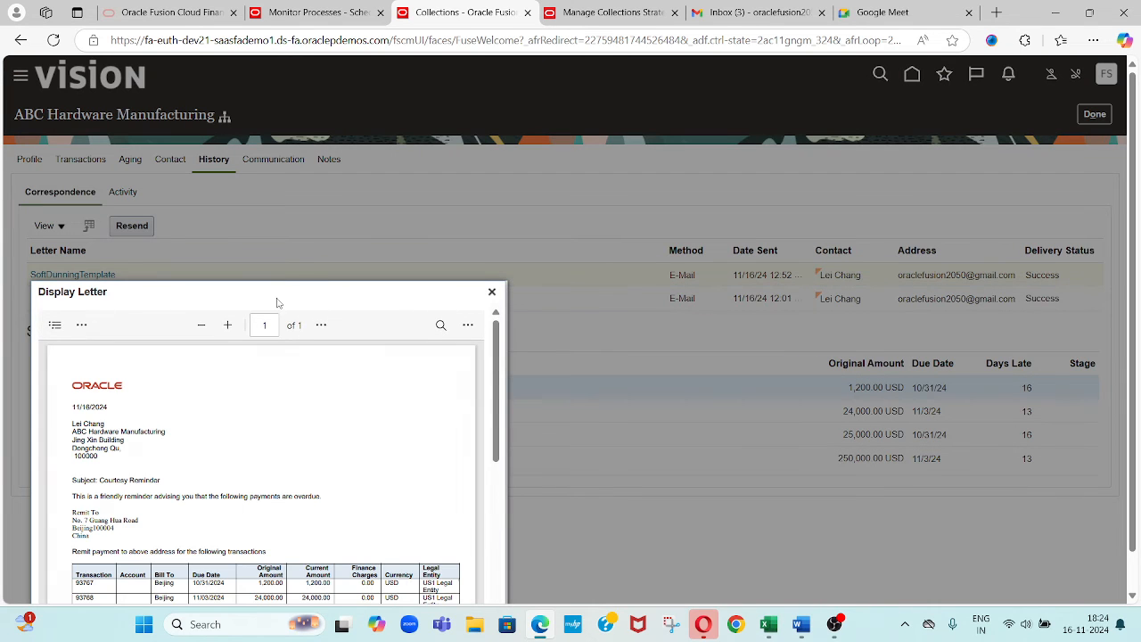
pyautogui.moveTo(292, 128); pyautogui.dragTo(289, 114)
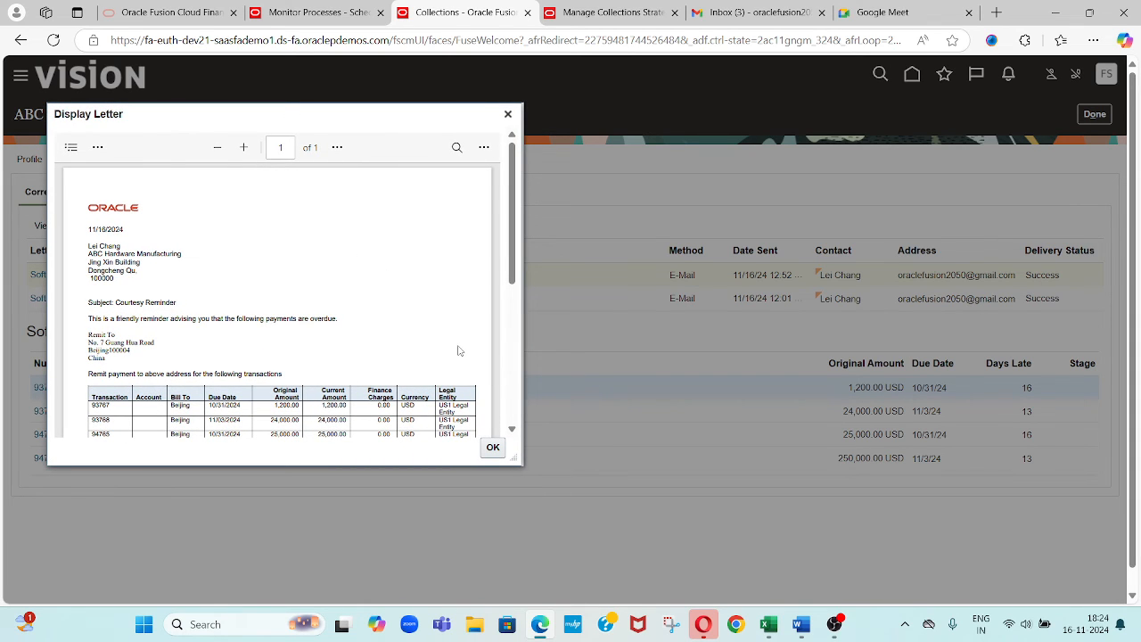
pyautogui.click(512, 430)
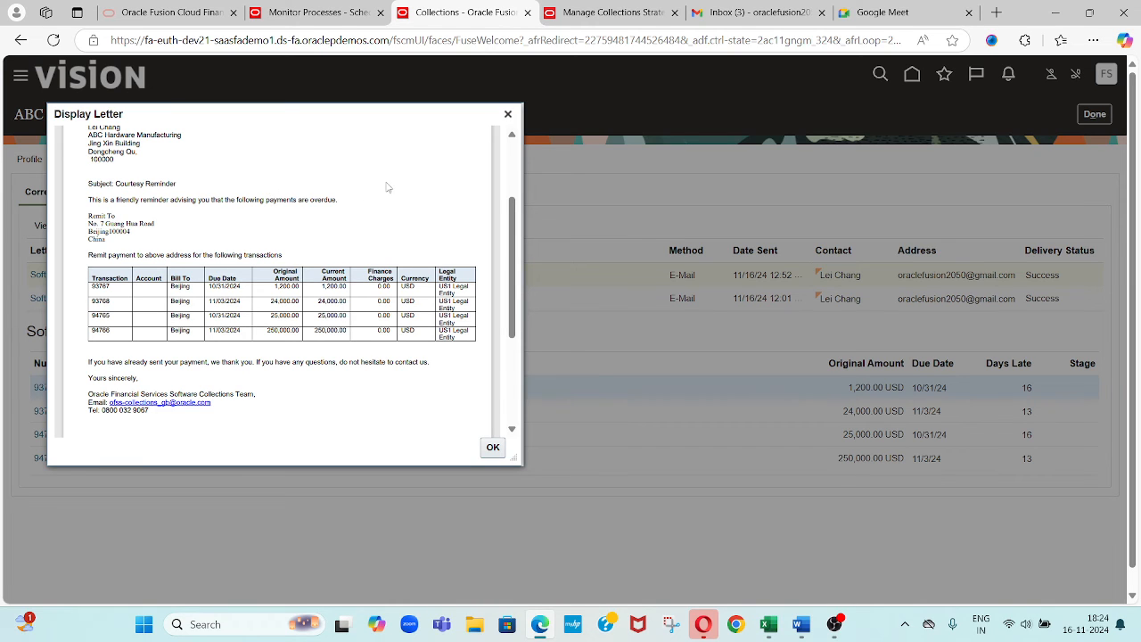
pyautogui.scroll(3, 516, 165)
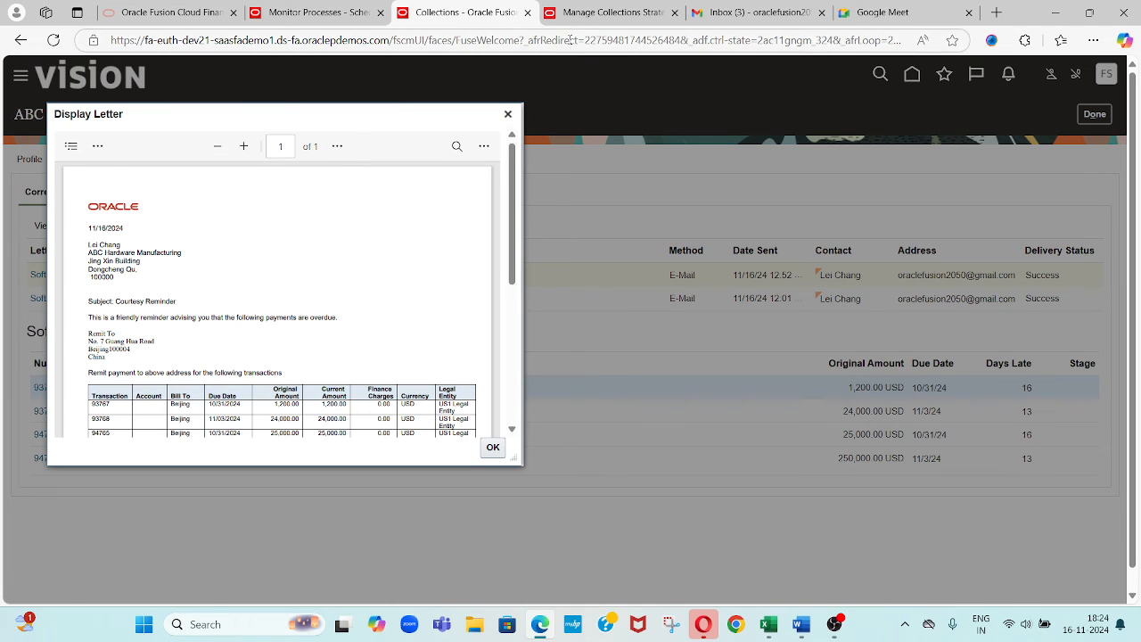
# - Open Reports and Analytics in a separate browser tab and browse its catalog
pyautogui.click(592, 16)
pyautogui.rightClick(591, 24)
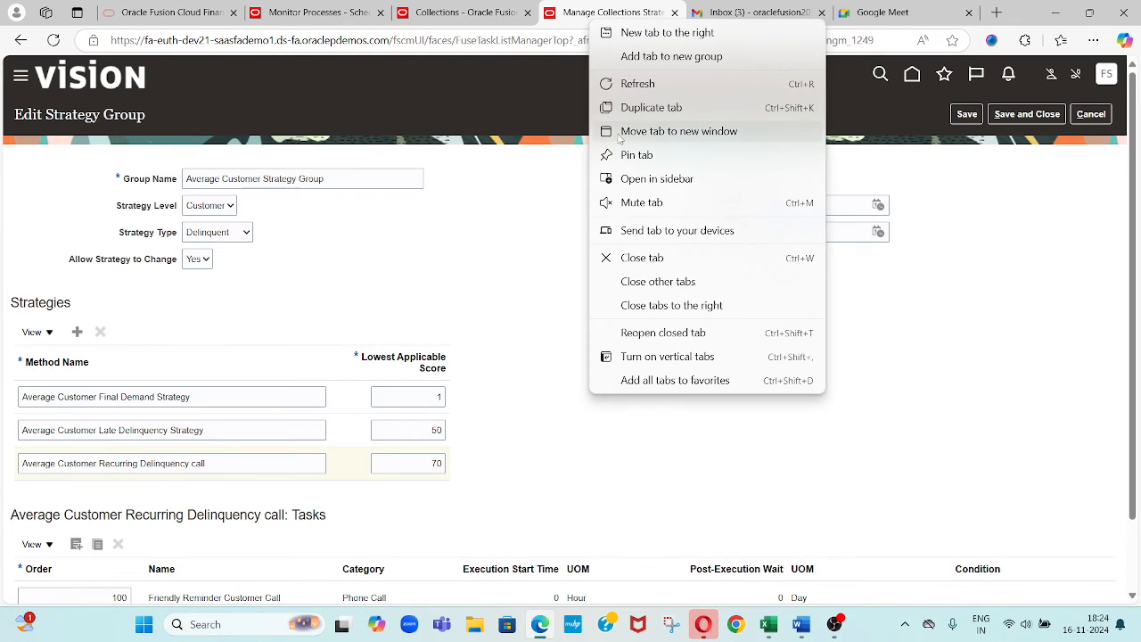
pyautogui.press('Escape')
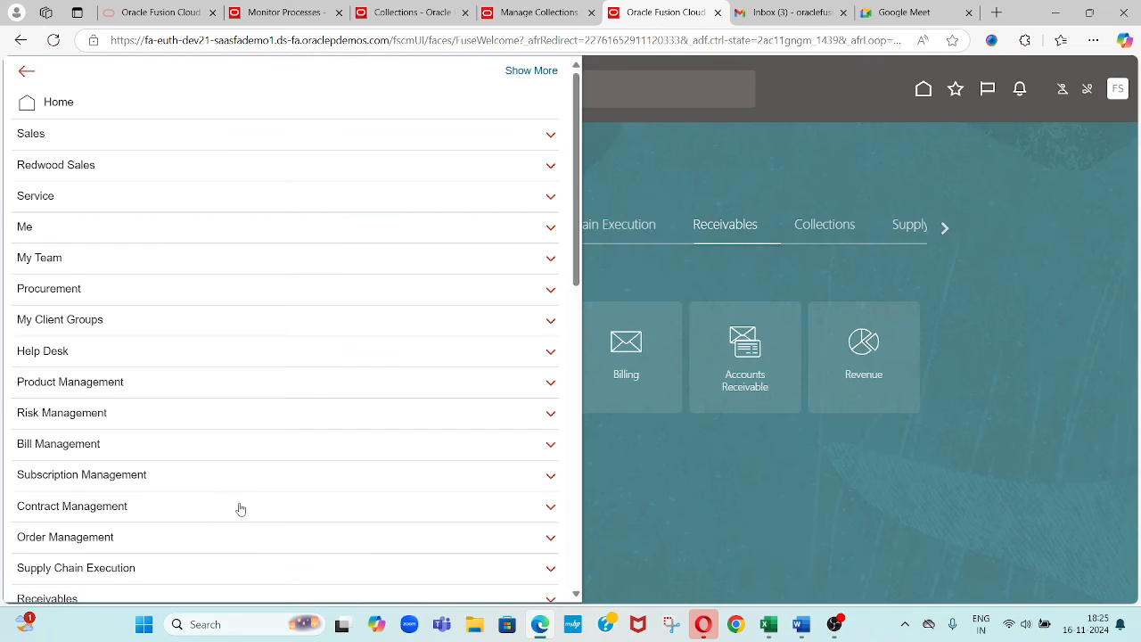
pyautogui.scroll(-5, 575, 572)
pyautogui.scroll(-3, 575, 573)
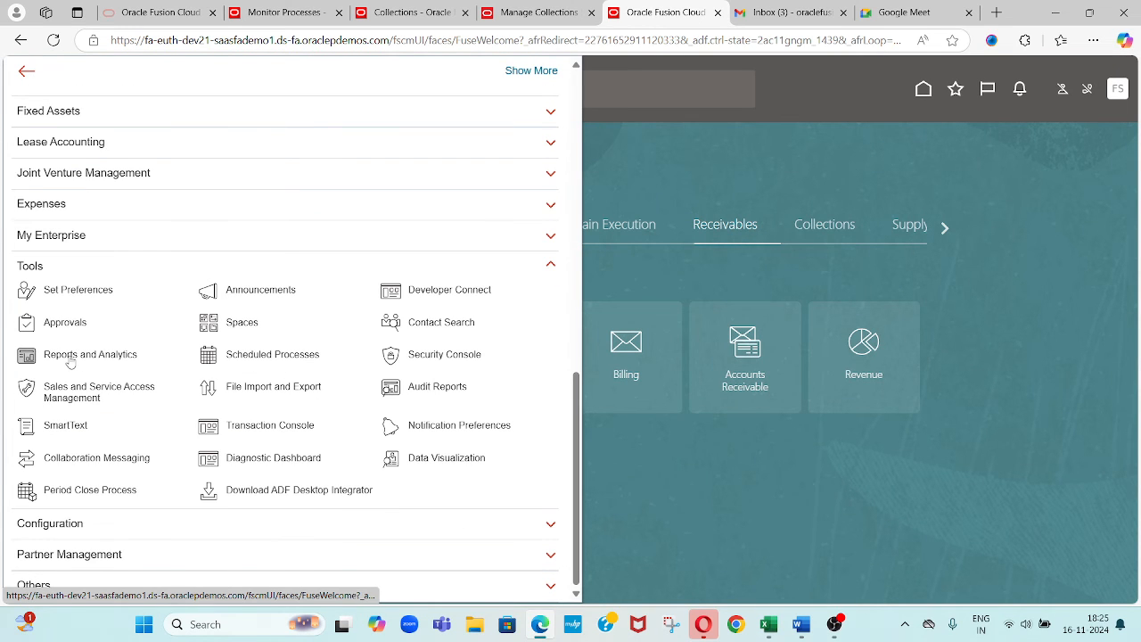
pyautogui.click(208, 405)
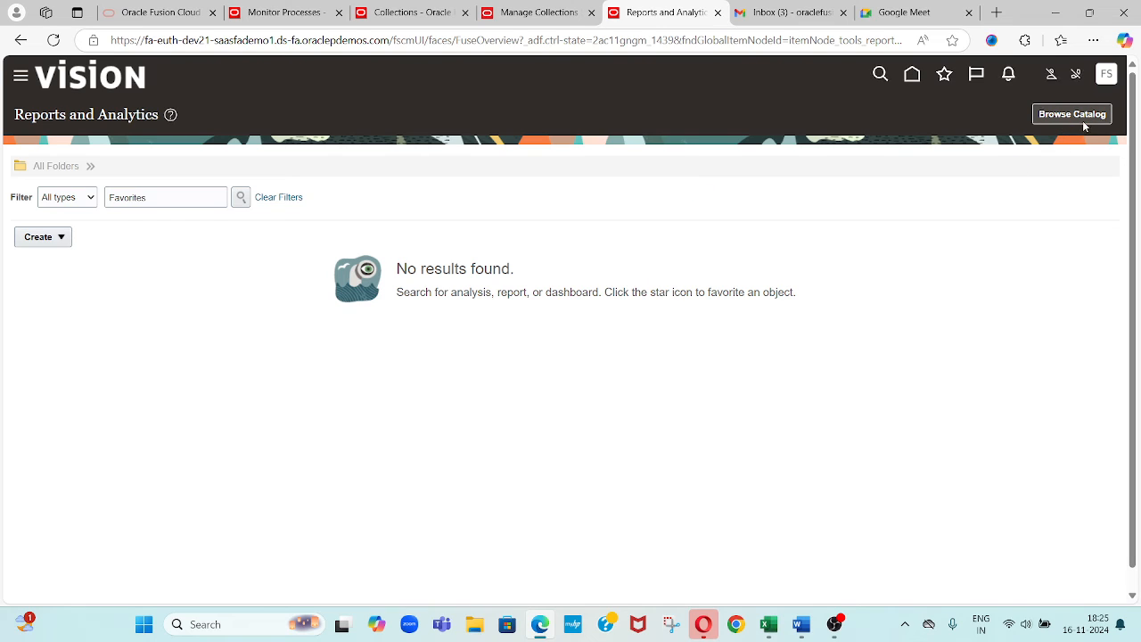
pyautogui.click(1088, 118)
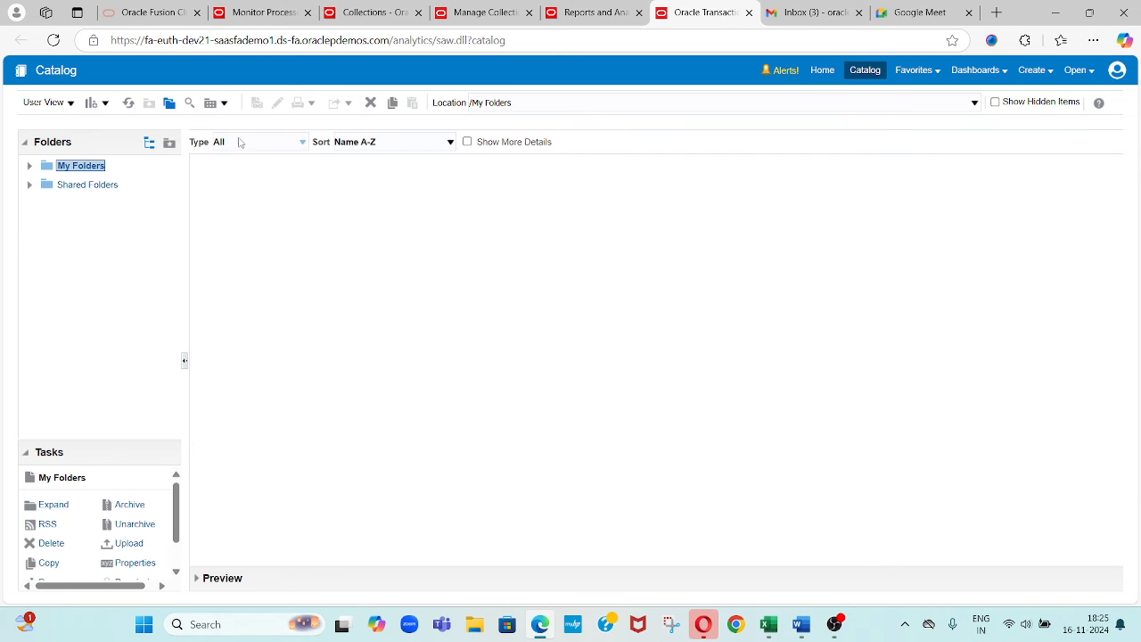
# - Search all catalog locations for "Dunning" and open the custom-folder Collections Send Dunning Letters report for editing
pyautogui.click(189, 104)
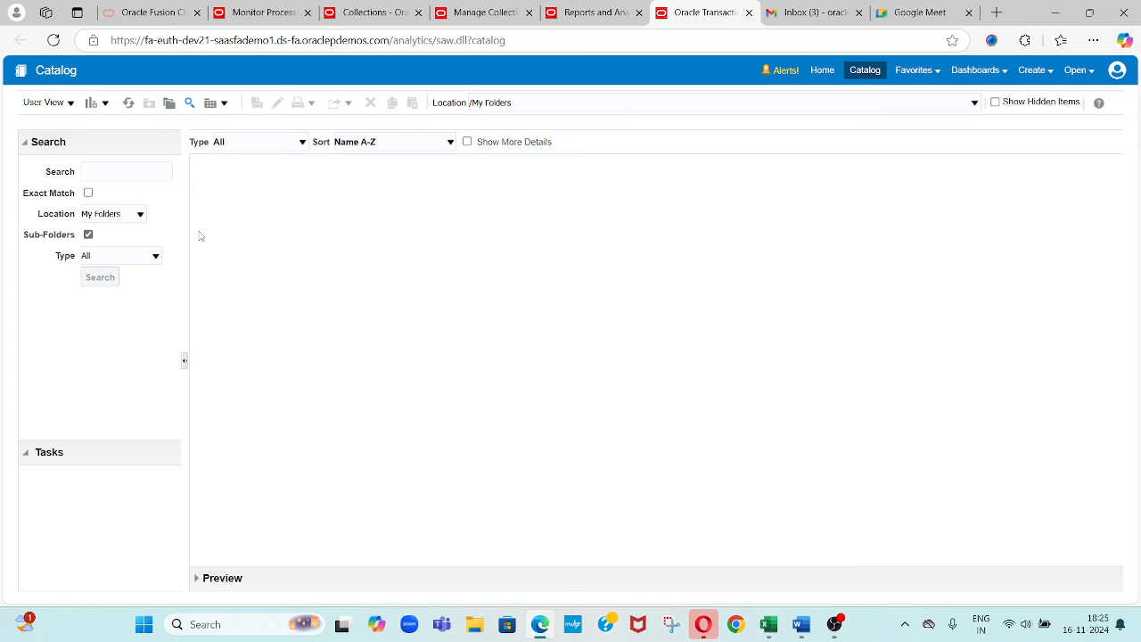
pyautogui.click(114, 217)
pyautogui.click(103, 235)
pyautogui.click(133, 170)
pyautogui.write('Dunning')
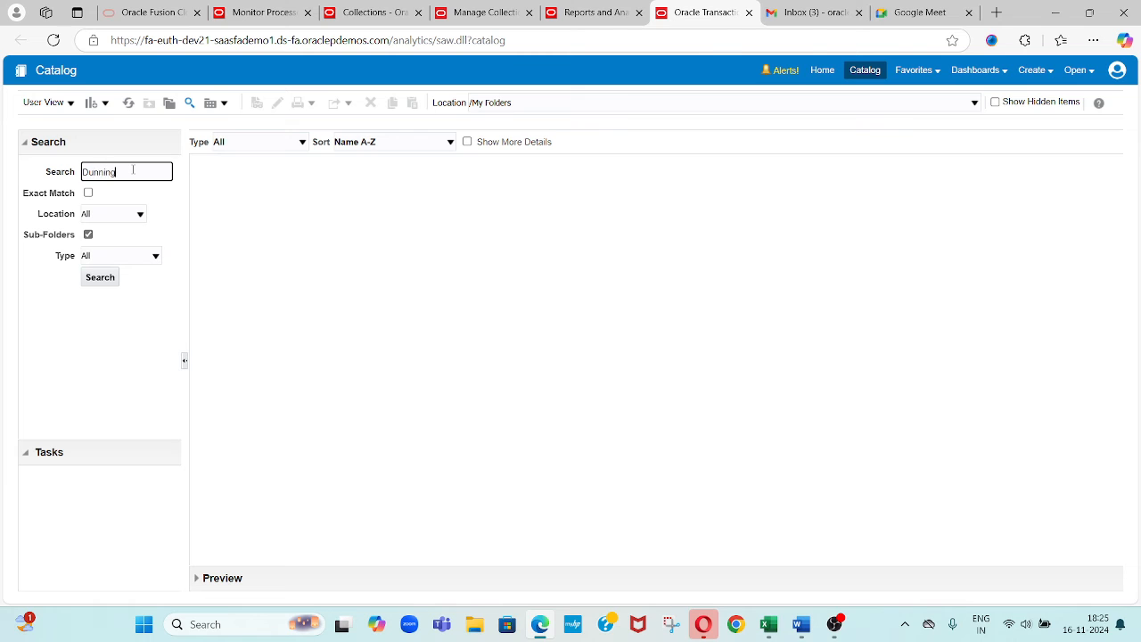
pyautogui.press('Return')
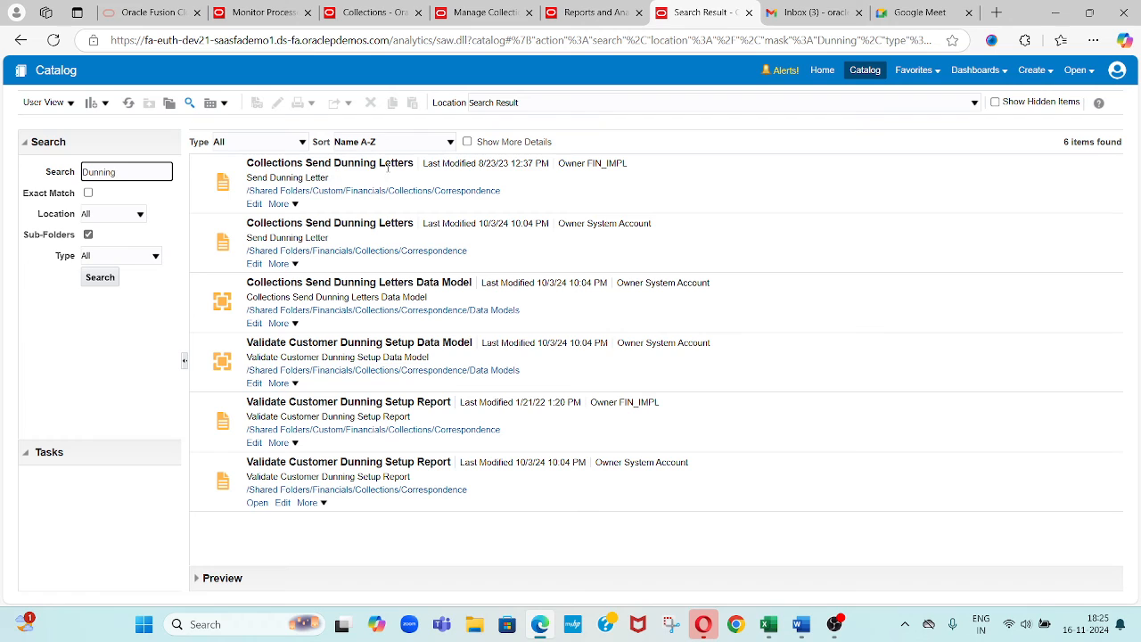
pyautogui.click(254, 204)
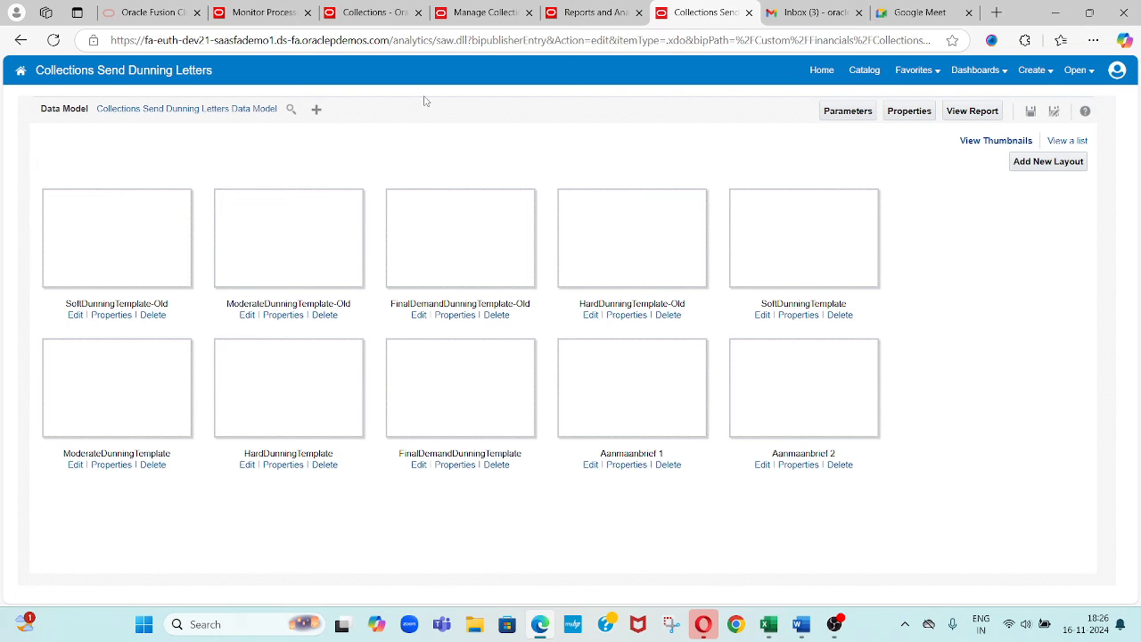
# - Download the SoftDunningTemplate-Old layout from the report and open it in Word with editing enabled
pyautogui.click(372, 17)
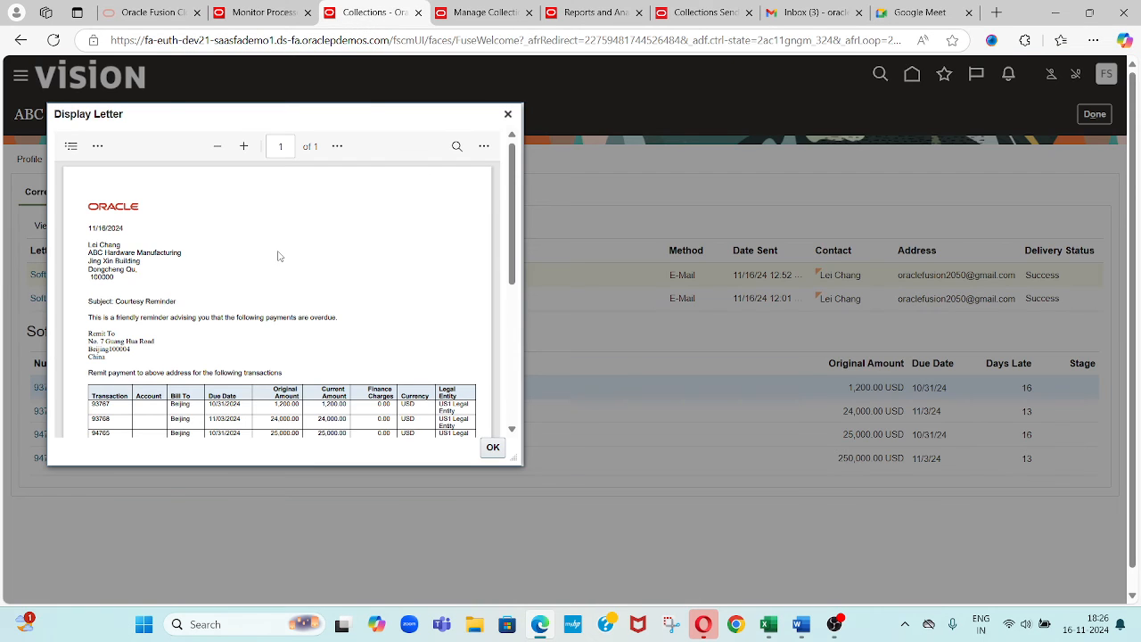
pyautogui.click(584, 14)
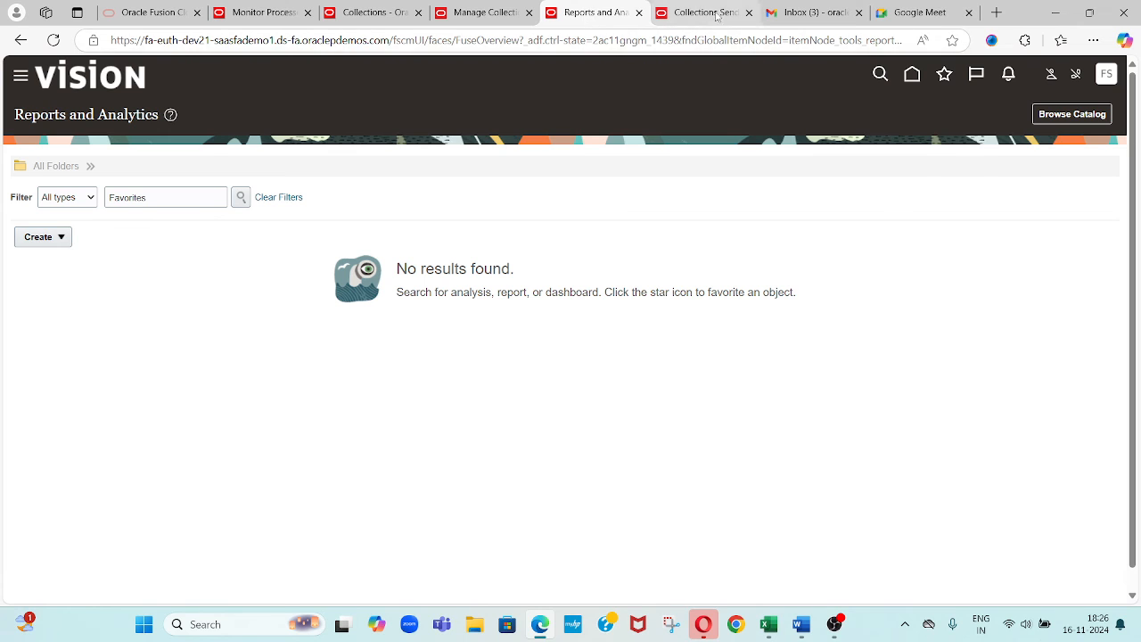
pyautogui.click(716, 13)
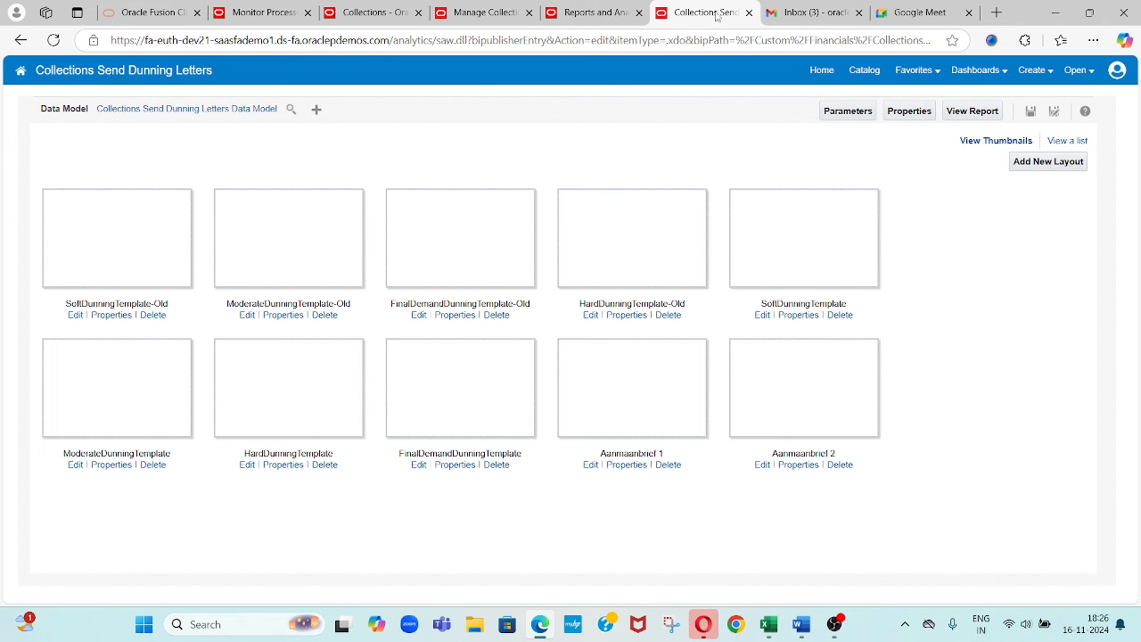
pyautogui.click(74, 317)
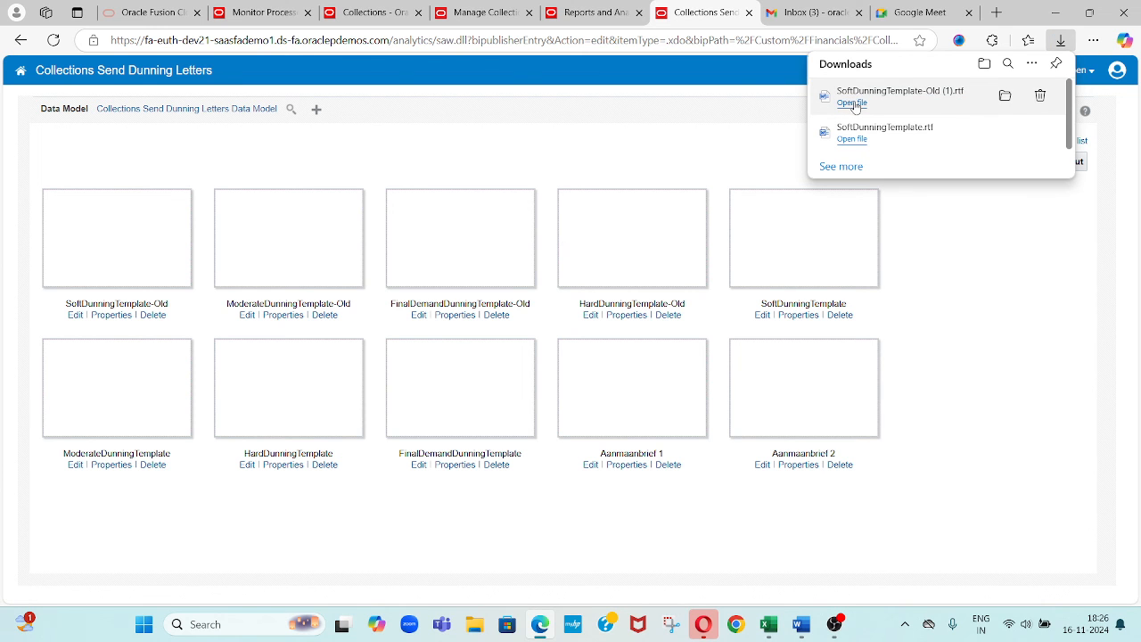
pyautogui.click(852, 104)
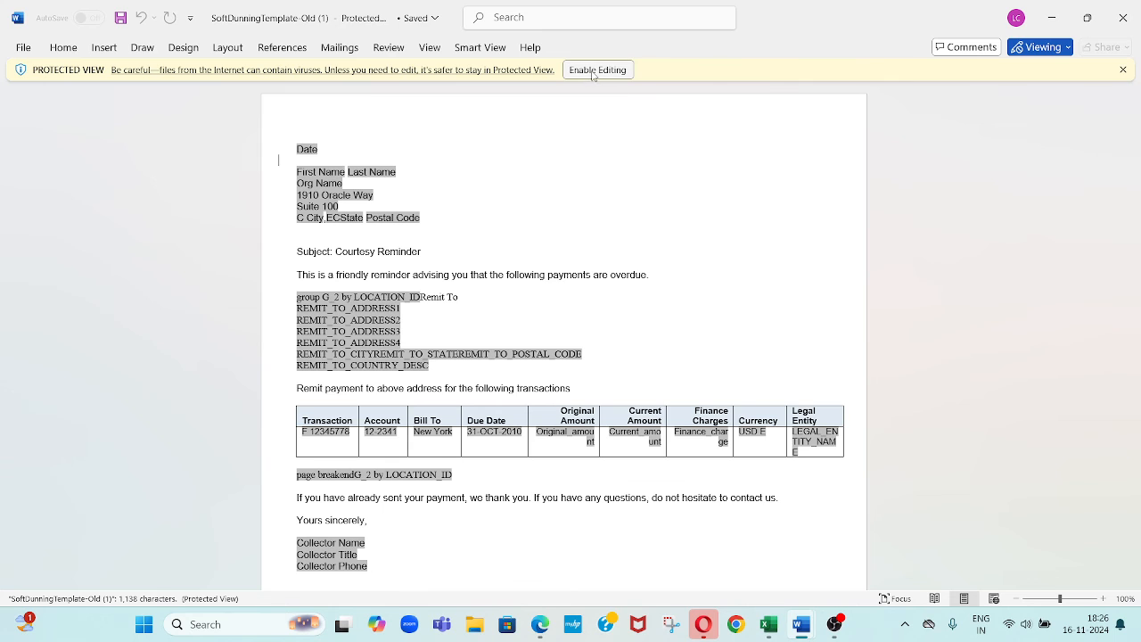
pyautogui.click(597, 71)
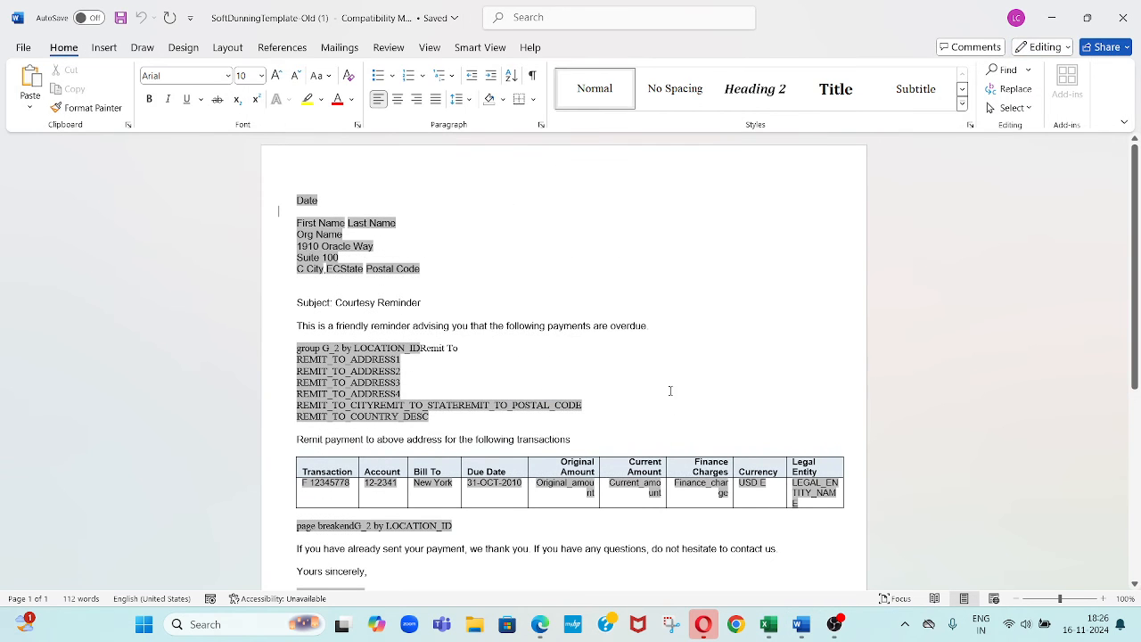
# - Examine the SoftDunningTemplate-Old and SoftDunningTemplate layouts in Word, and return to the report in the browser
pyautogui.click(678, 388)
pyautogui.press('Down')
pyautogui.press('Down')
pyautogui.press('Down')
pyautogui.press('Down')
pyautogui.press('Down')
pyautogui.press('Down')
pyautogui.press('Down')
pyautogui.press('Down')
pyautogui.press('Down')
pyautogui.click(551, 370)
pyautogui.hotkey('alt', 'Tab')
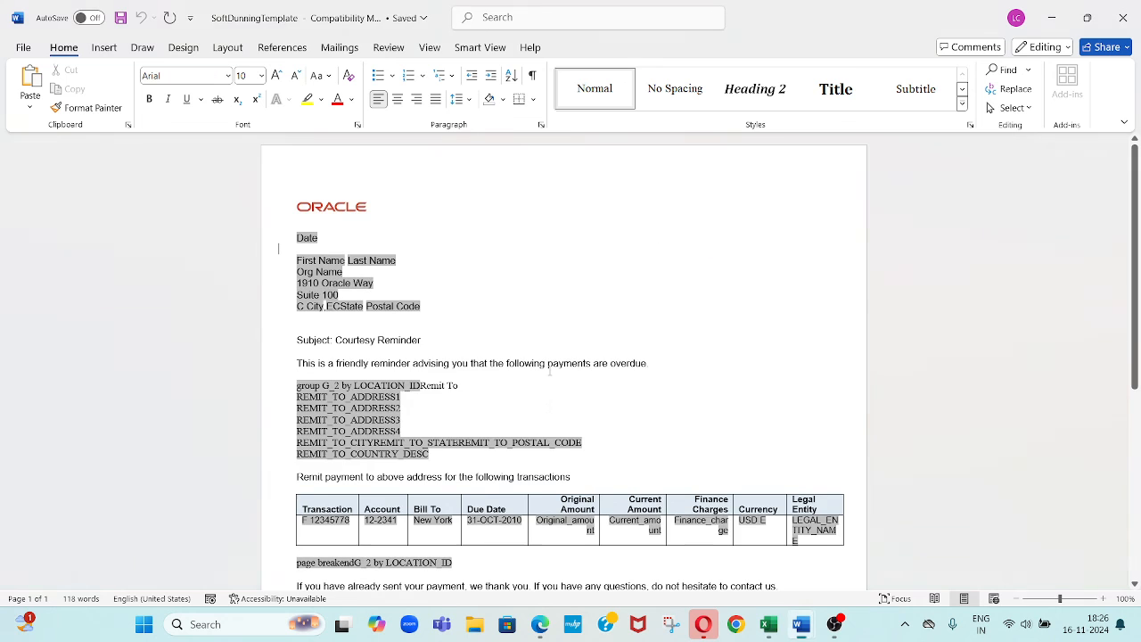
pyautogui.hotkey('alt', 'Tab')
pyautogui.press('Tab')
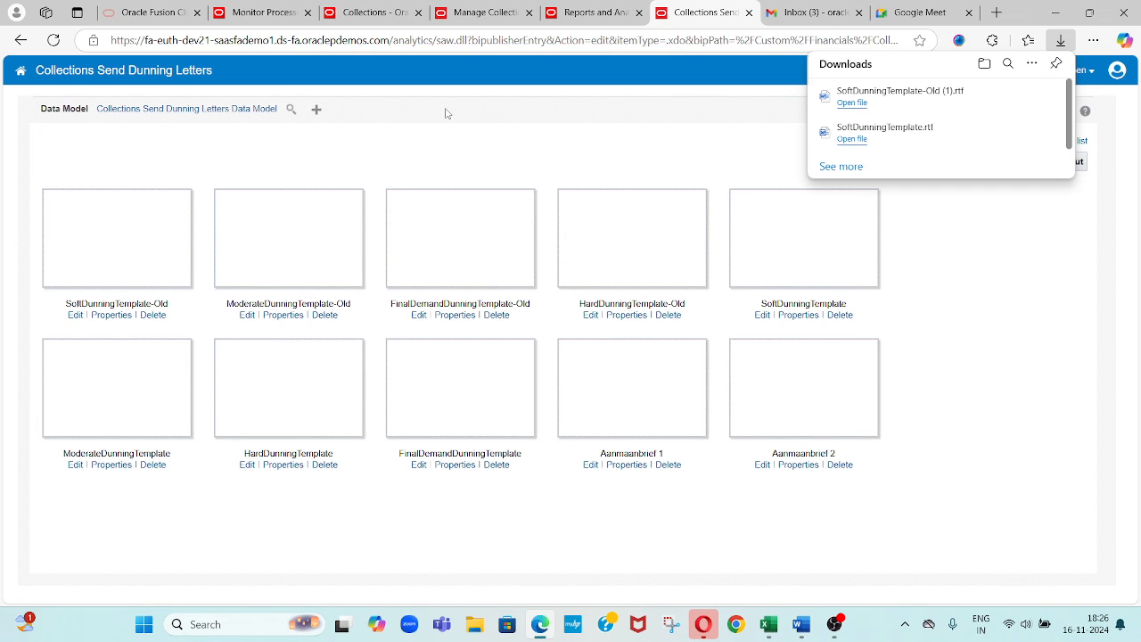
# - Compare the letter sent to ABC Hardware Manufacturing with the SoftDunningTemplate-Old layout in Word
pyautogui.click(378, 11)
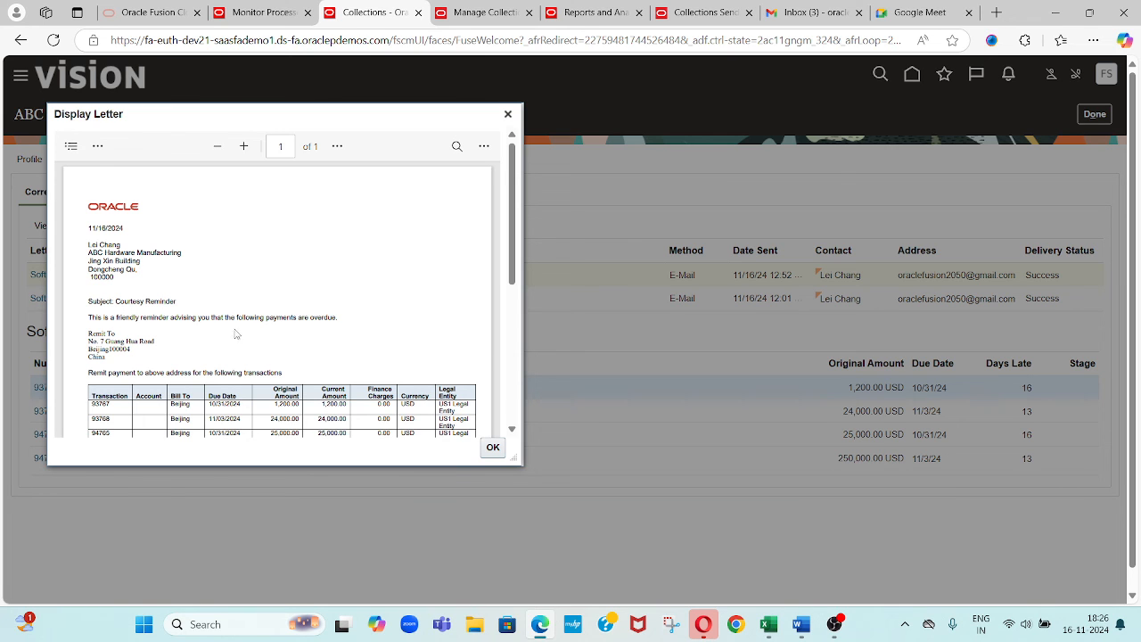
pyautogui.hotkey('alt', 'Tab')
pyautogui.press('Tab')
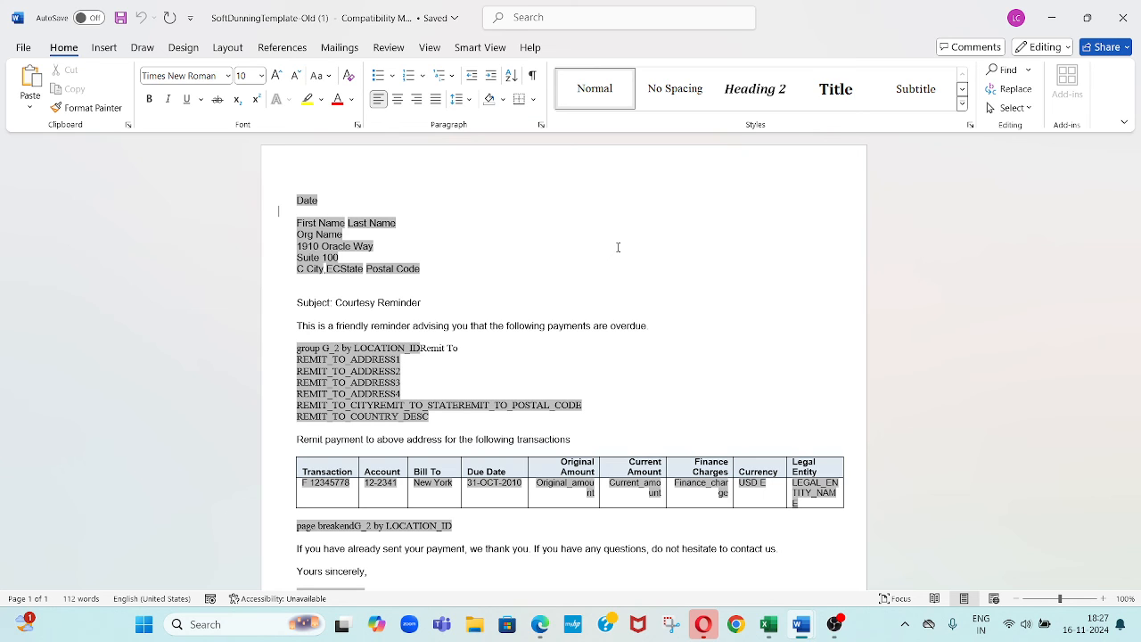
pyautogui.hotkey('alt', 'Tab')
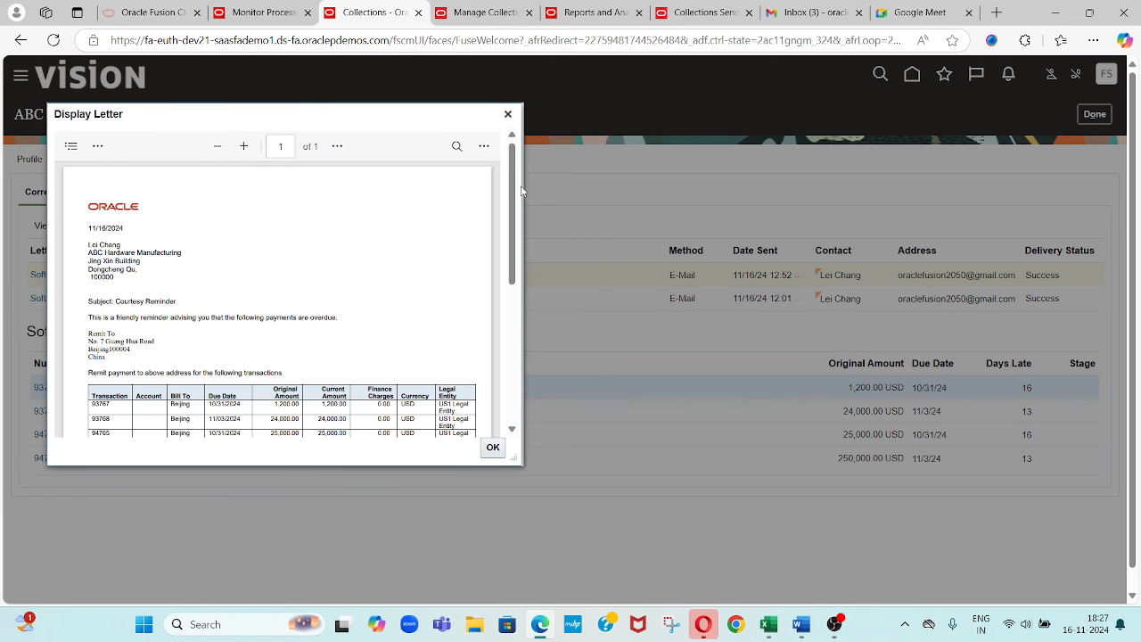
pyautogui.click(507, 115)
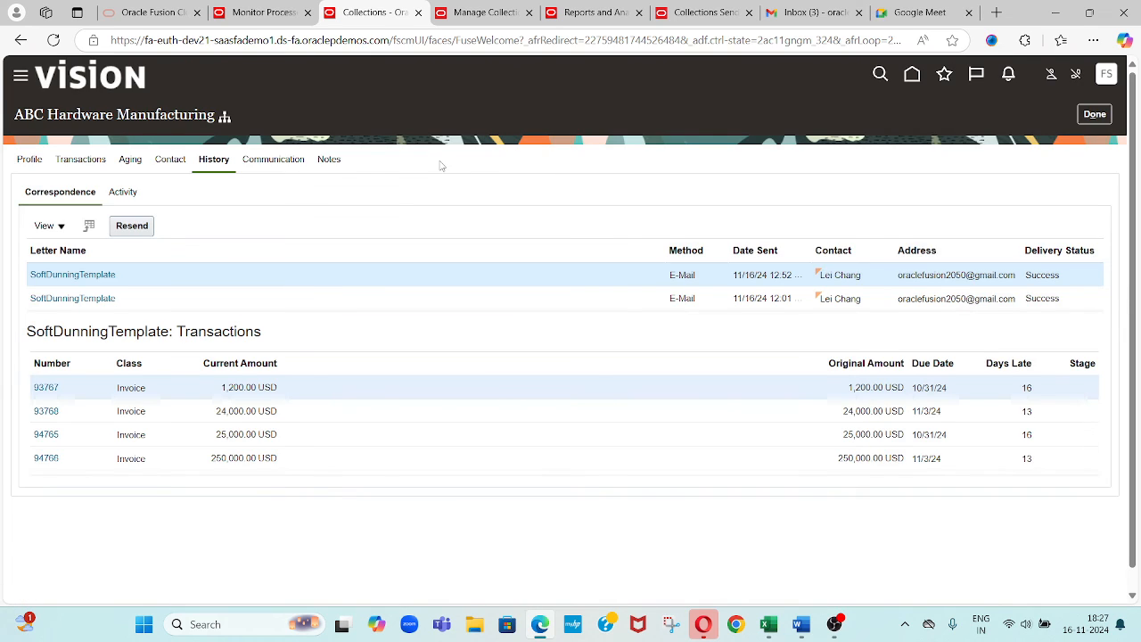
pyautogui.click(71, 161)
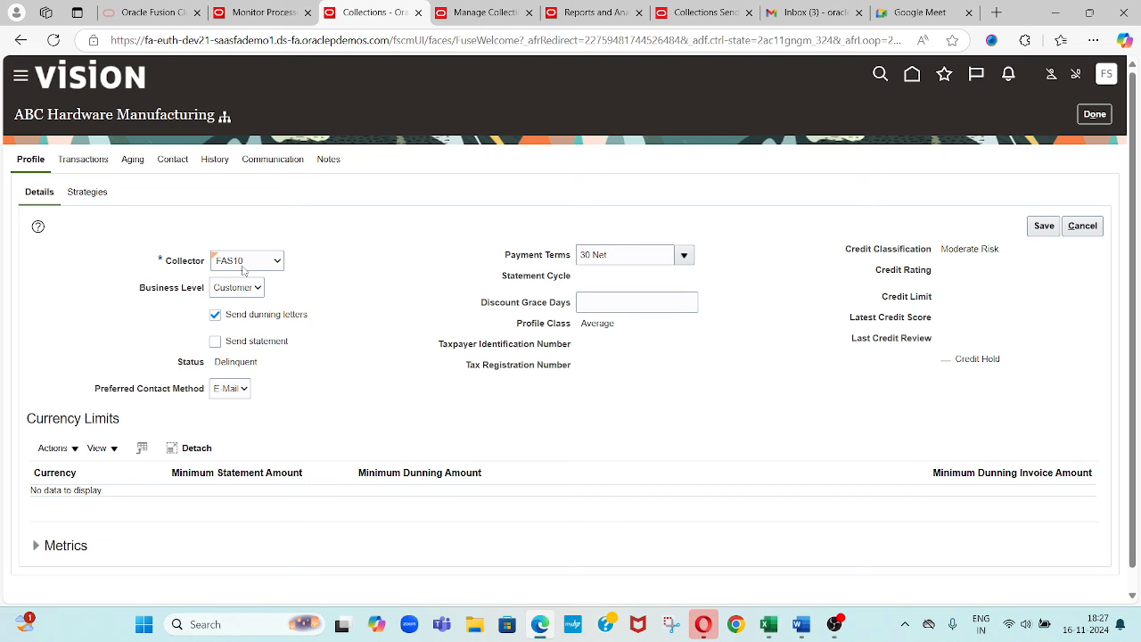
pyautogui.click(88, 195)
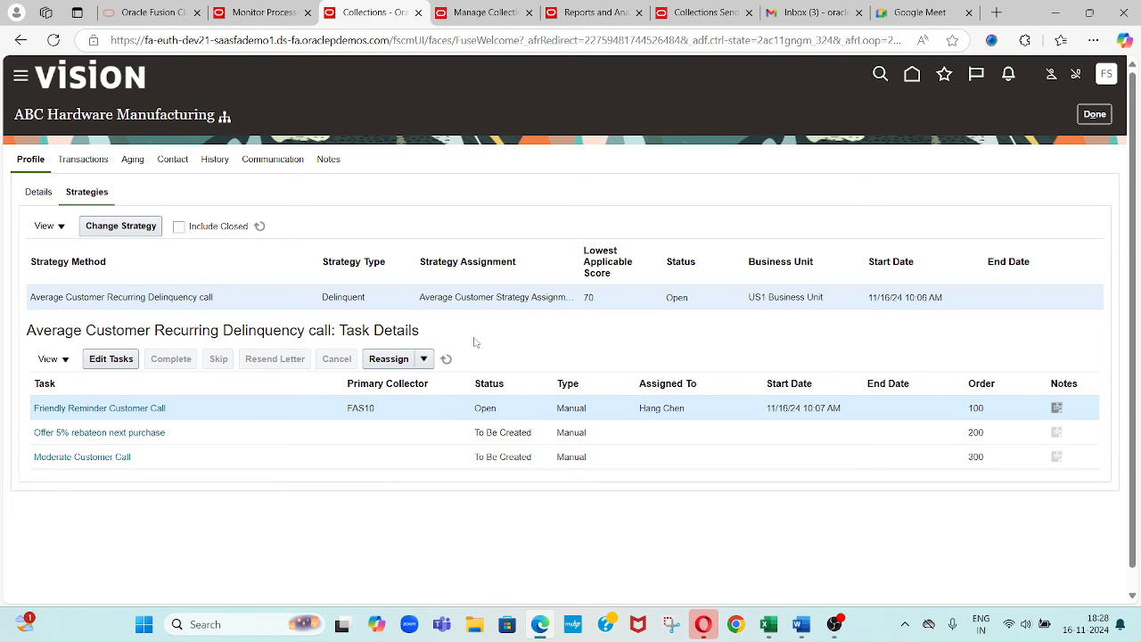
# - Switch to the Excel notes and review the Demo checklist from Create 2 Trx through the Dunning letter format check
pyautogui.click(769, 624)
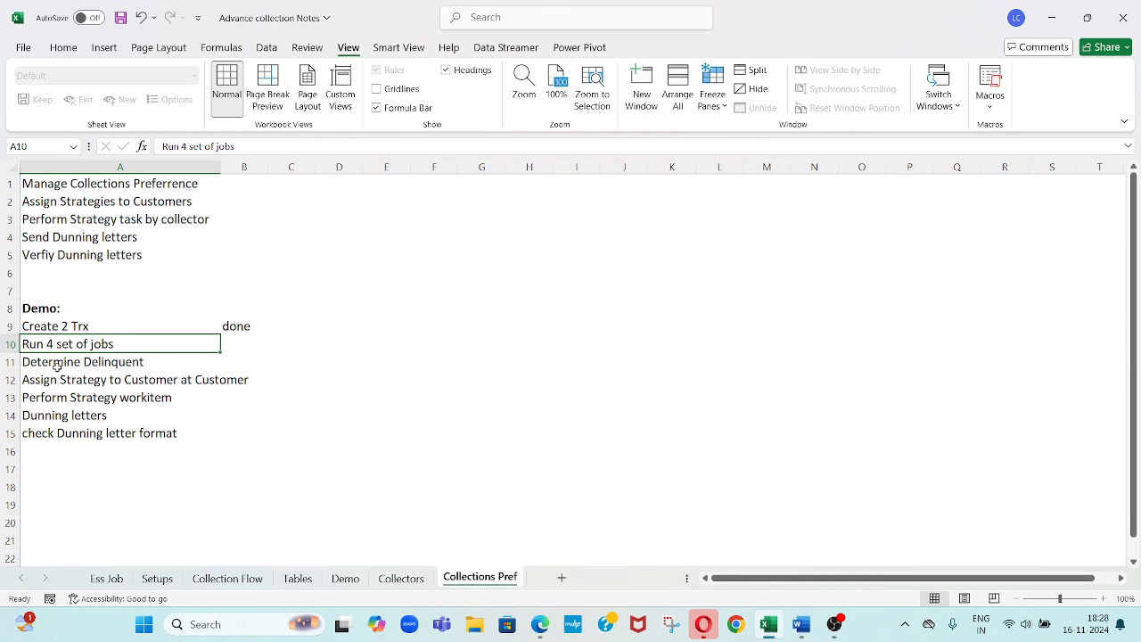
pyautogui.click(80, 328)
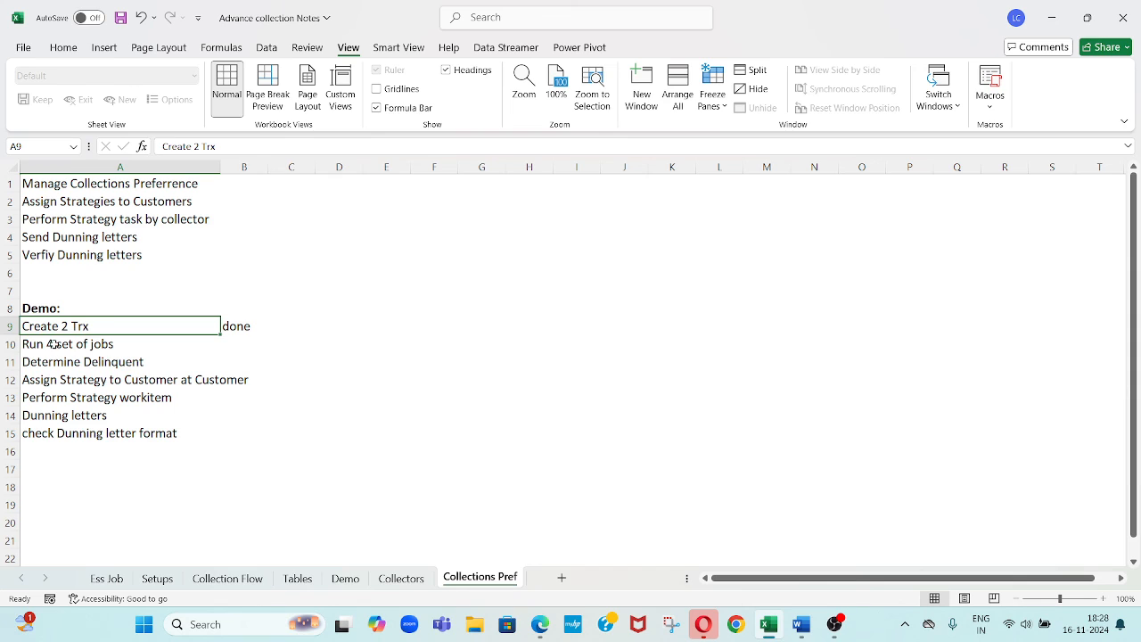
pyautogui.click(67, 345)
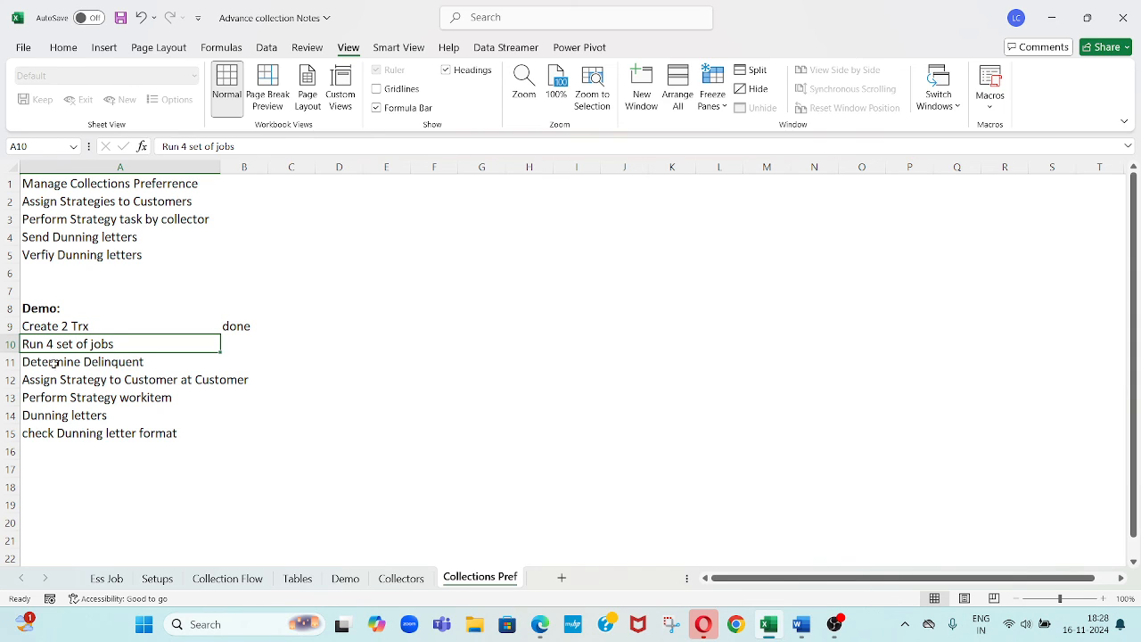
pyautogui.click(86, 362)
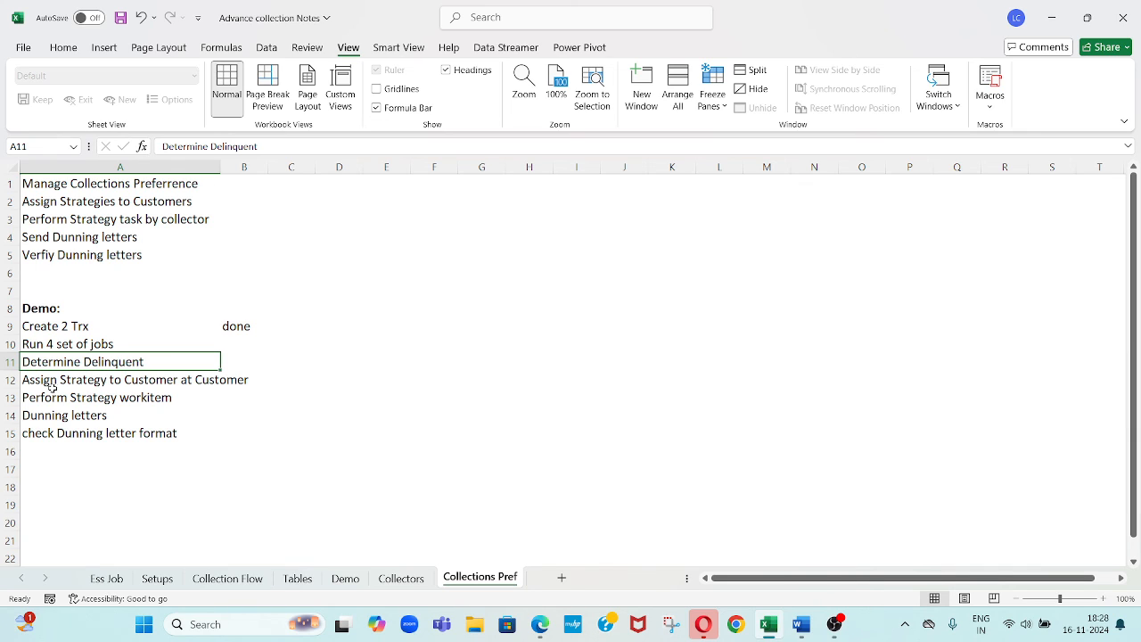
pyautogui.click(208, 382)
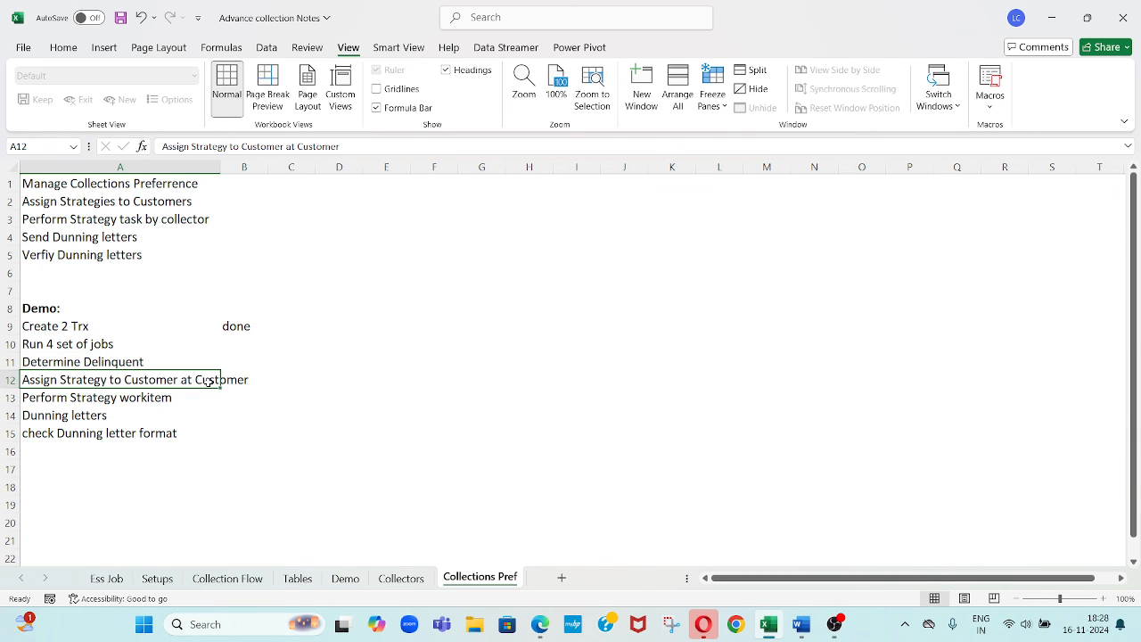
pyautogui.click(129, 402)
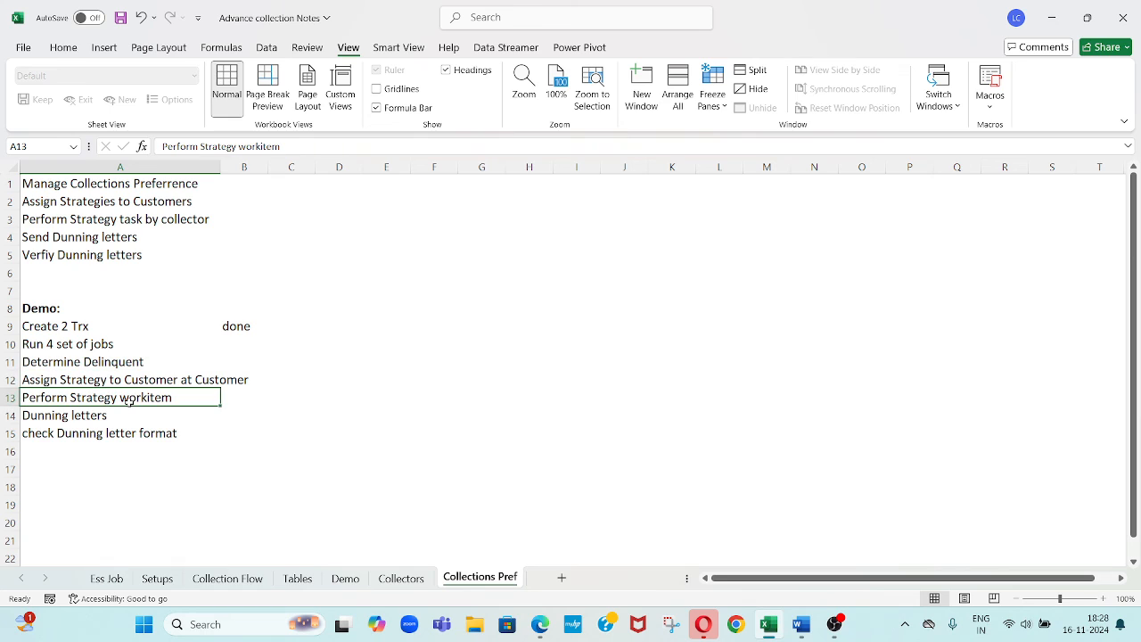
pyautogui.click(73, 418)
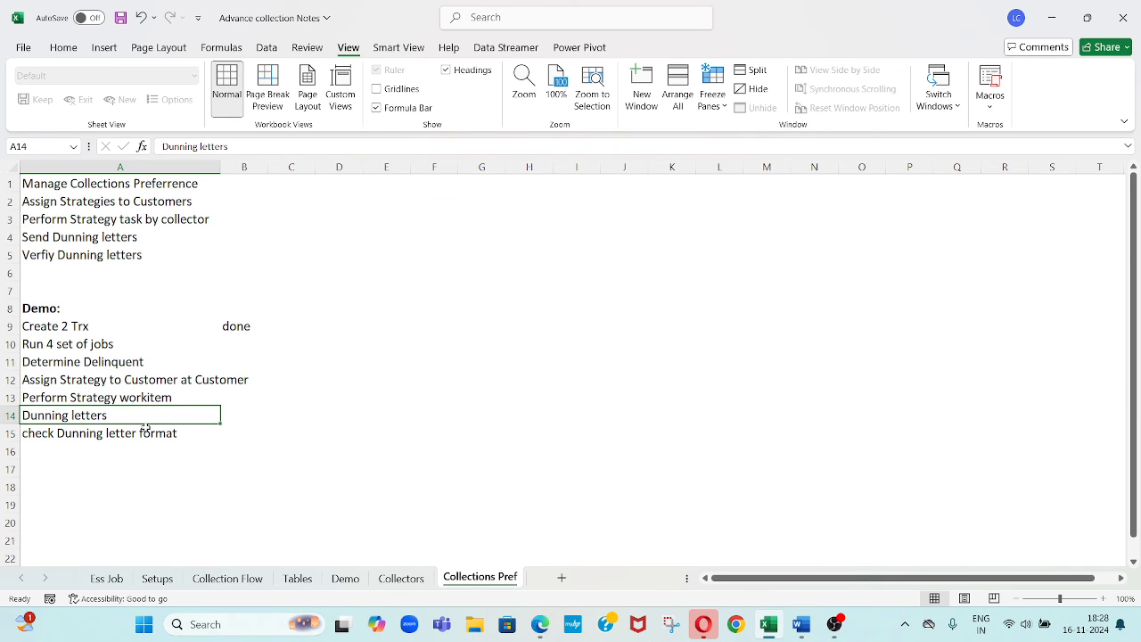
pyautogui.click(110, 445)
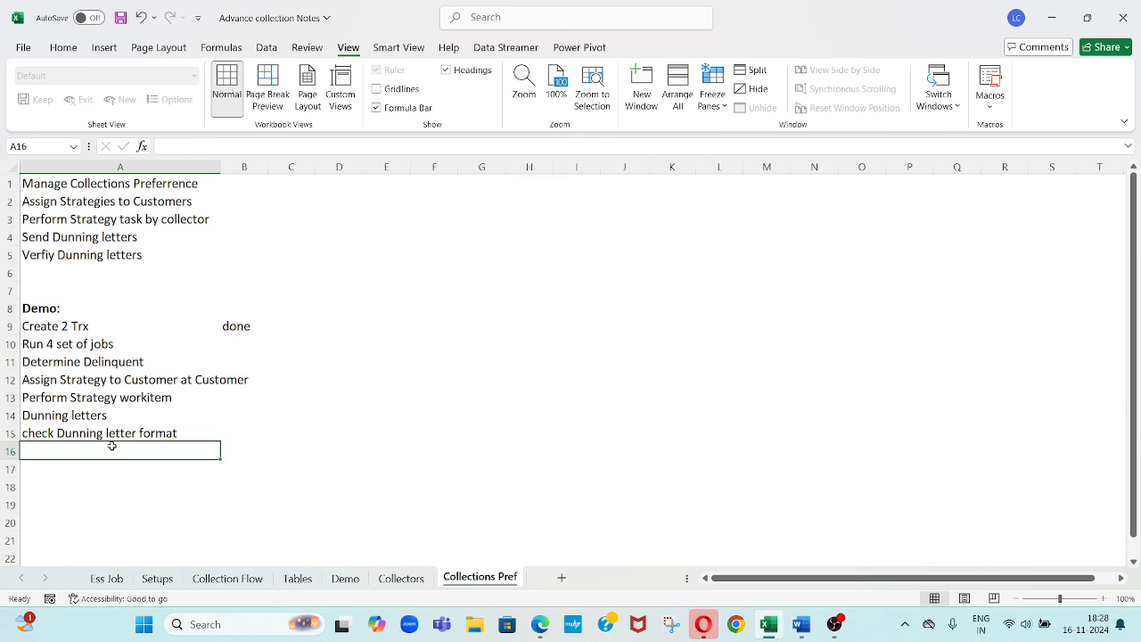
pyautogui.click(223, 398)
# - Return to the browser and show the Average Customer Strategy Group setup
pyautogui.hotkey('alt', 'Tab')
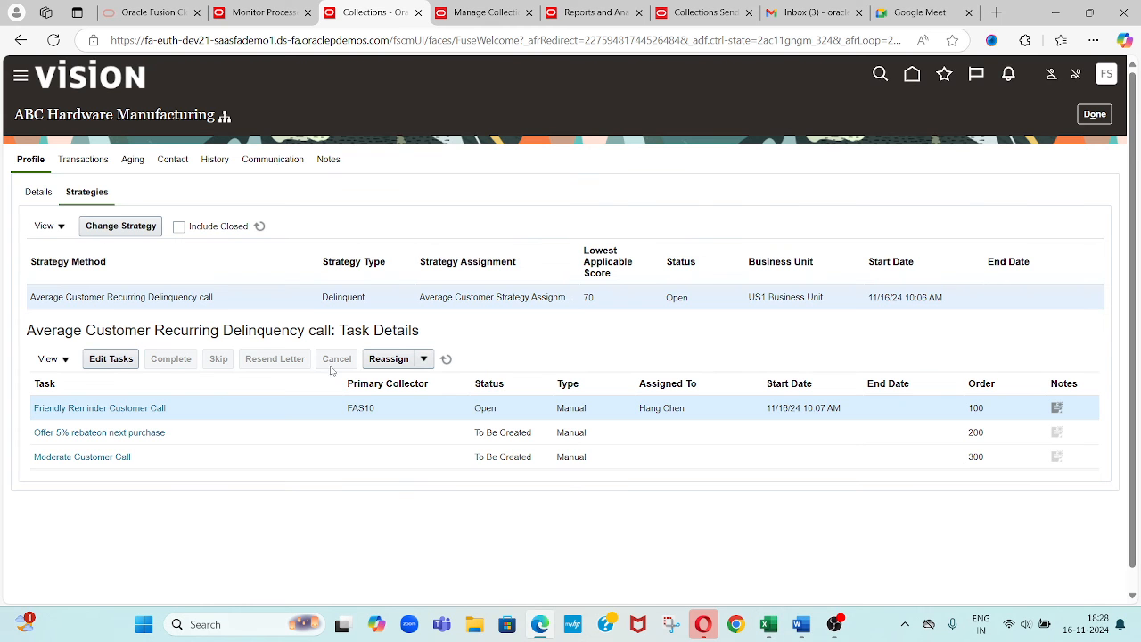
pyautogui.hotkey('alt', 'Tab')
pyautogui.hotkey('alt', 'Tab')
pyautogui.click(487, 18)
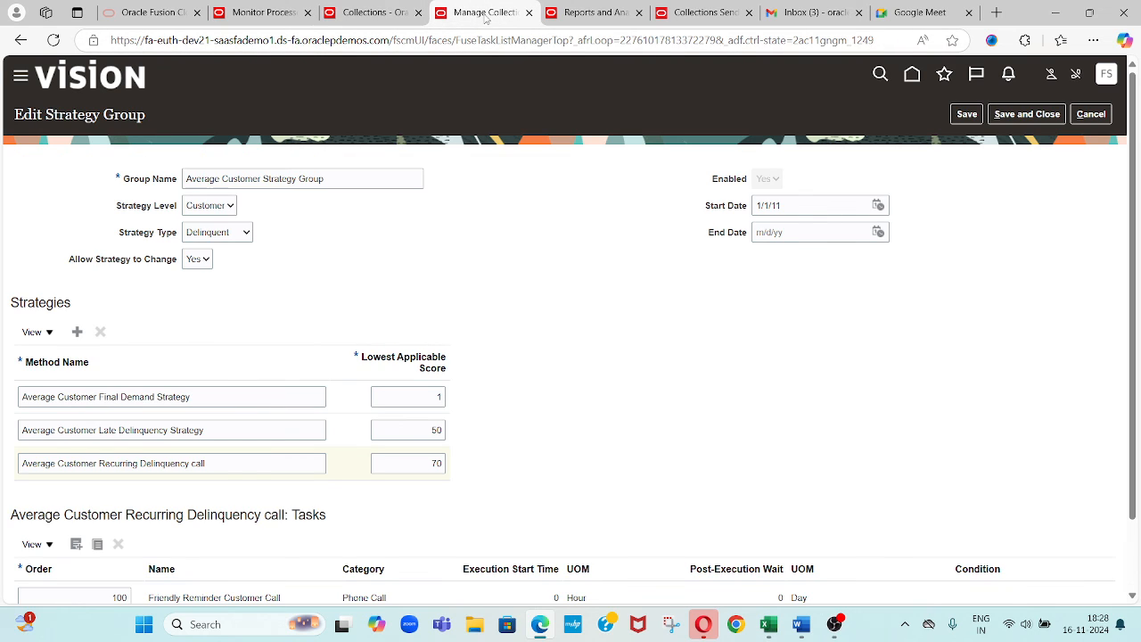
# - Resend the most recent SoftDunningTemplate letter from ABC Hardware Manufacturing's correspondence history
pyautogui.click(370, 21)
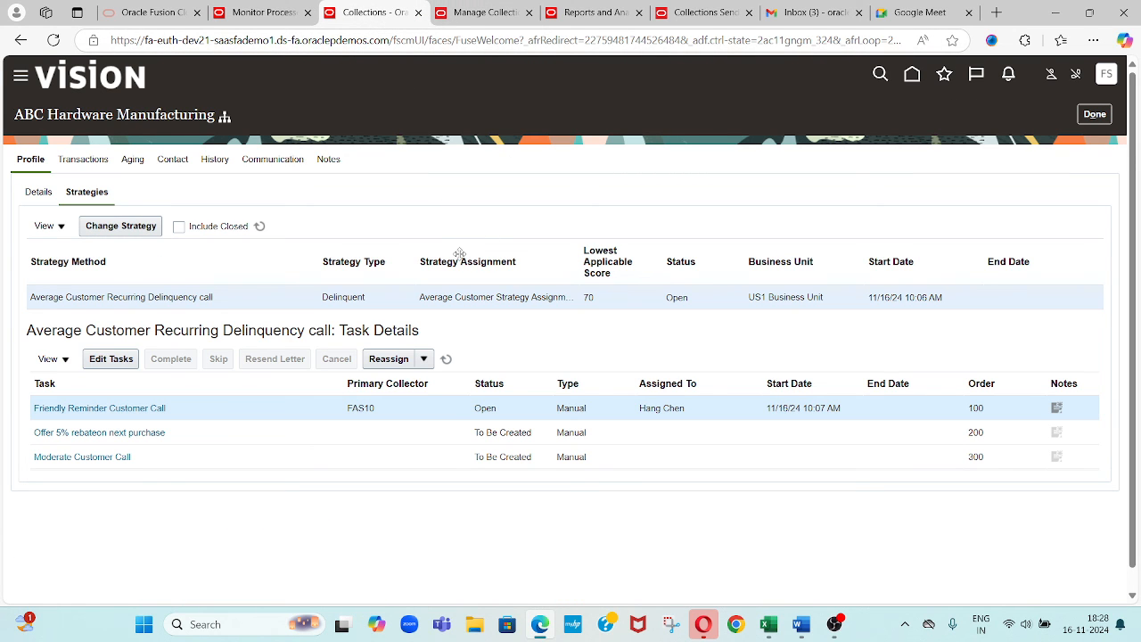
pyautogui.click(215, 163)
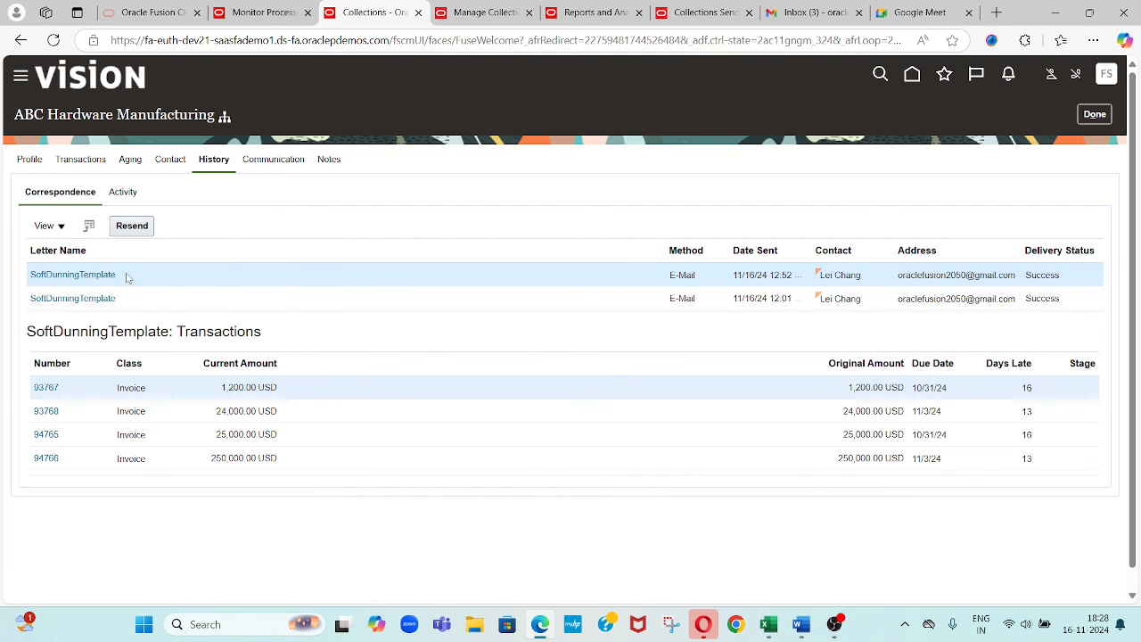
pyautogui.click(134, 226)
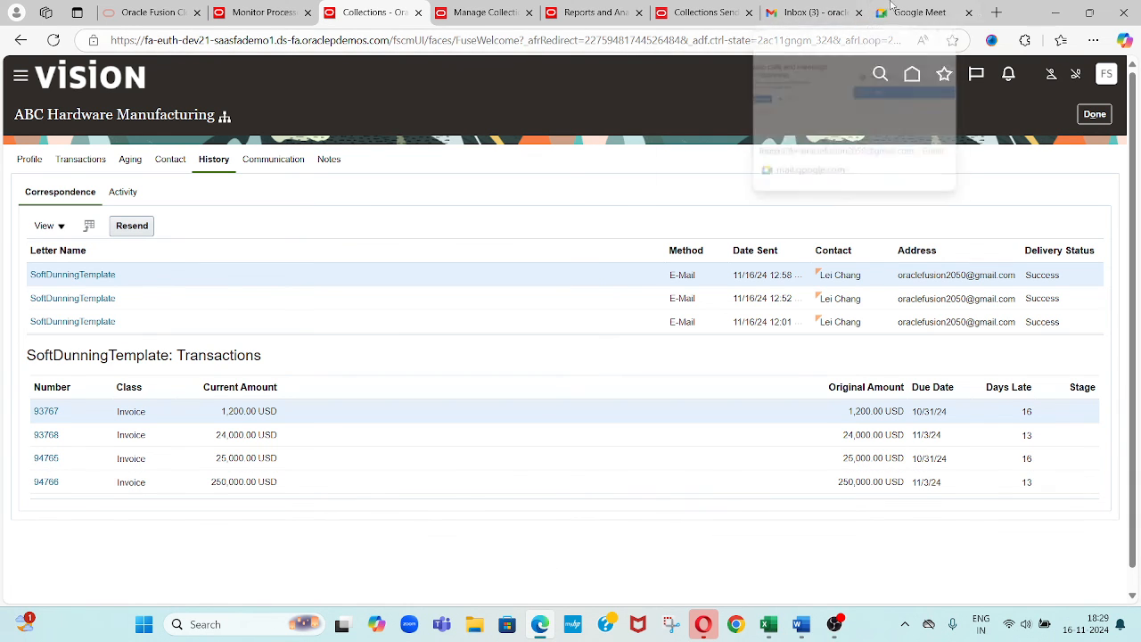
pyautogui.click(914, 12)
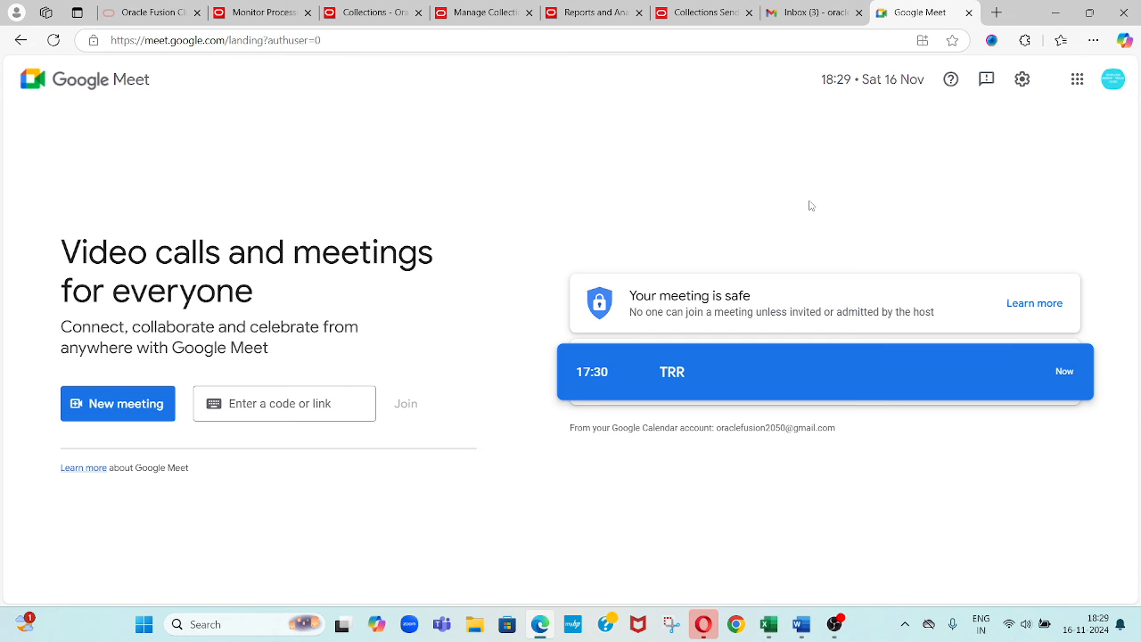
pyautogui.click(834, 624)
pyautogui.click(956, 455)
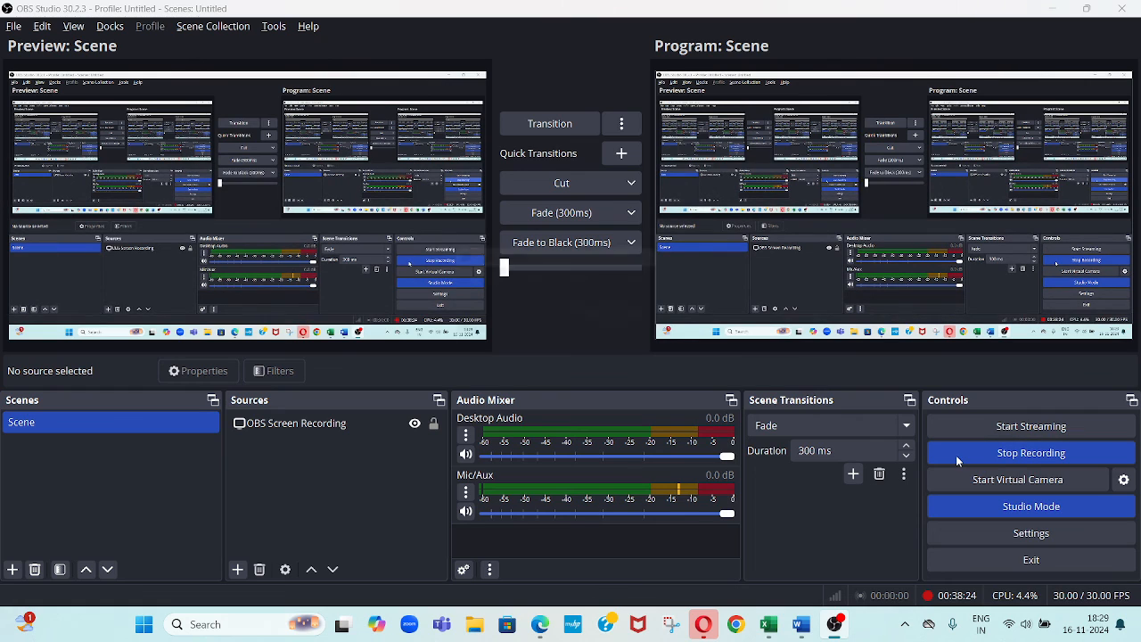